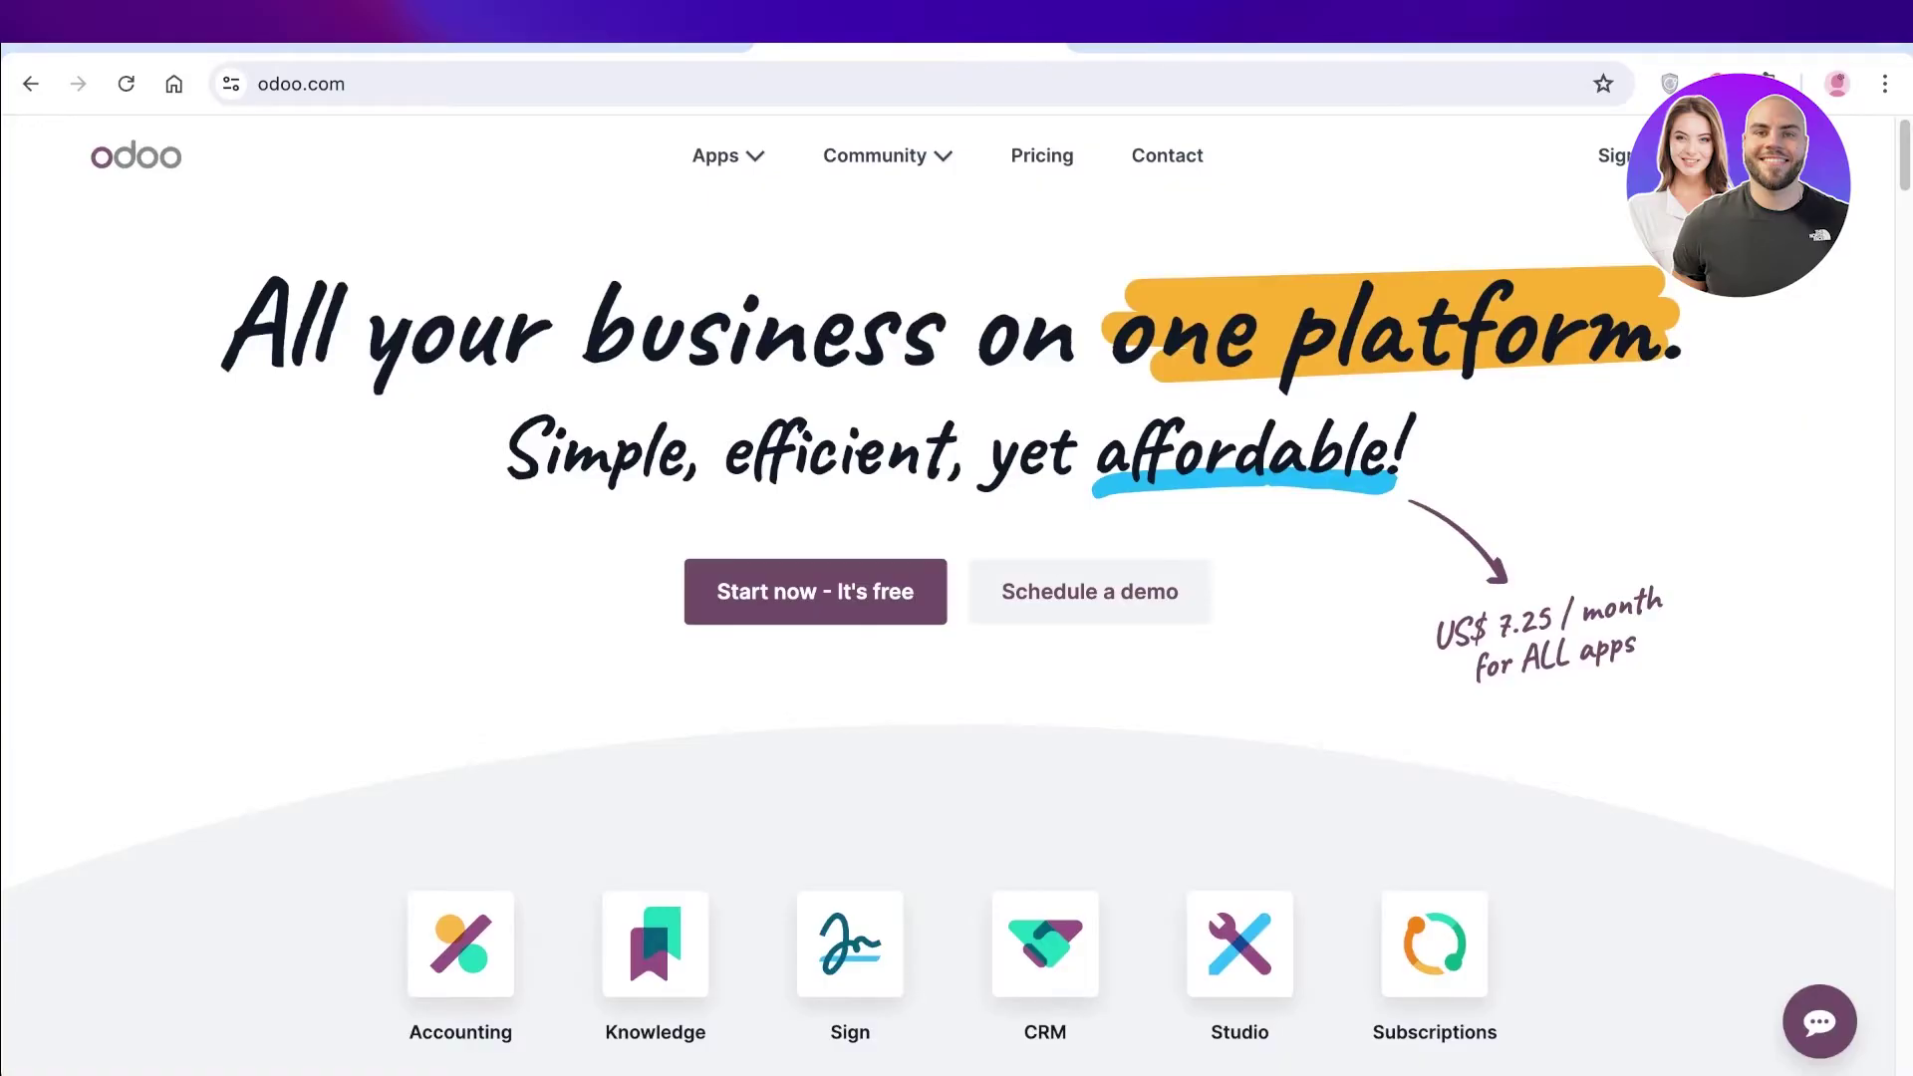
Scroll through the odoo.com apps grid to locate the Inventory app.
scroll(957, 598, down, 3)
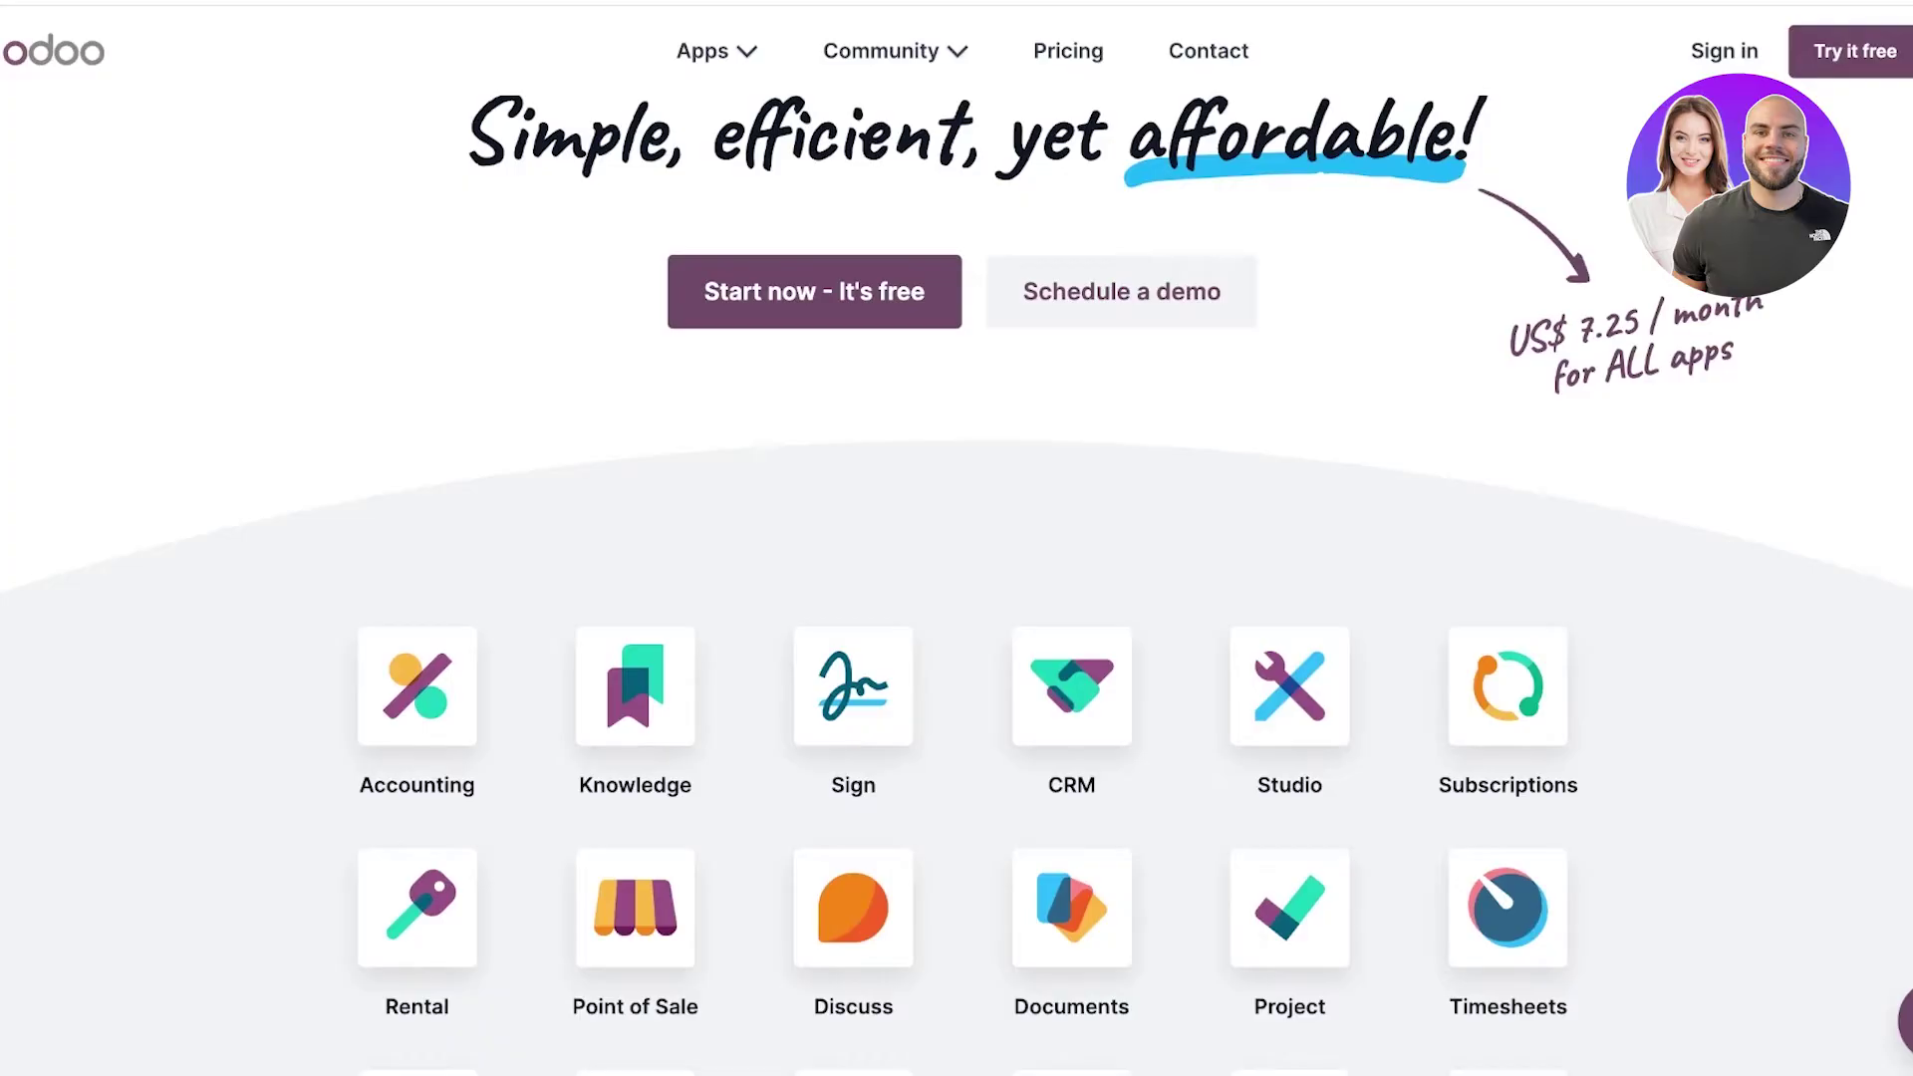
scroll(957, 538, down, 6)
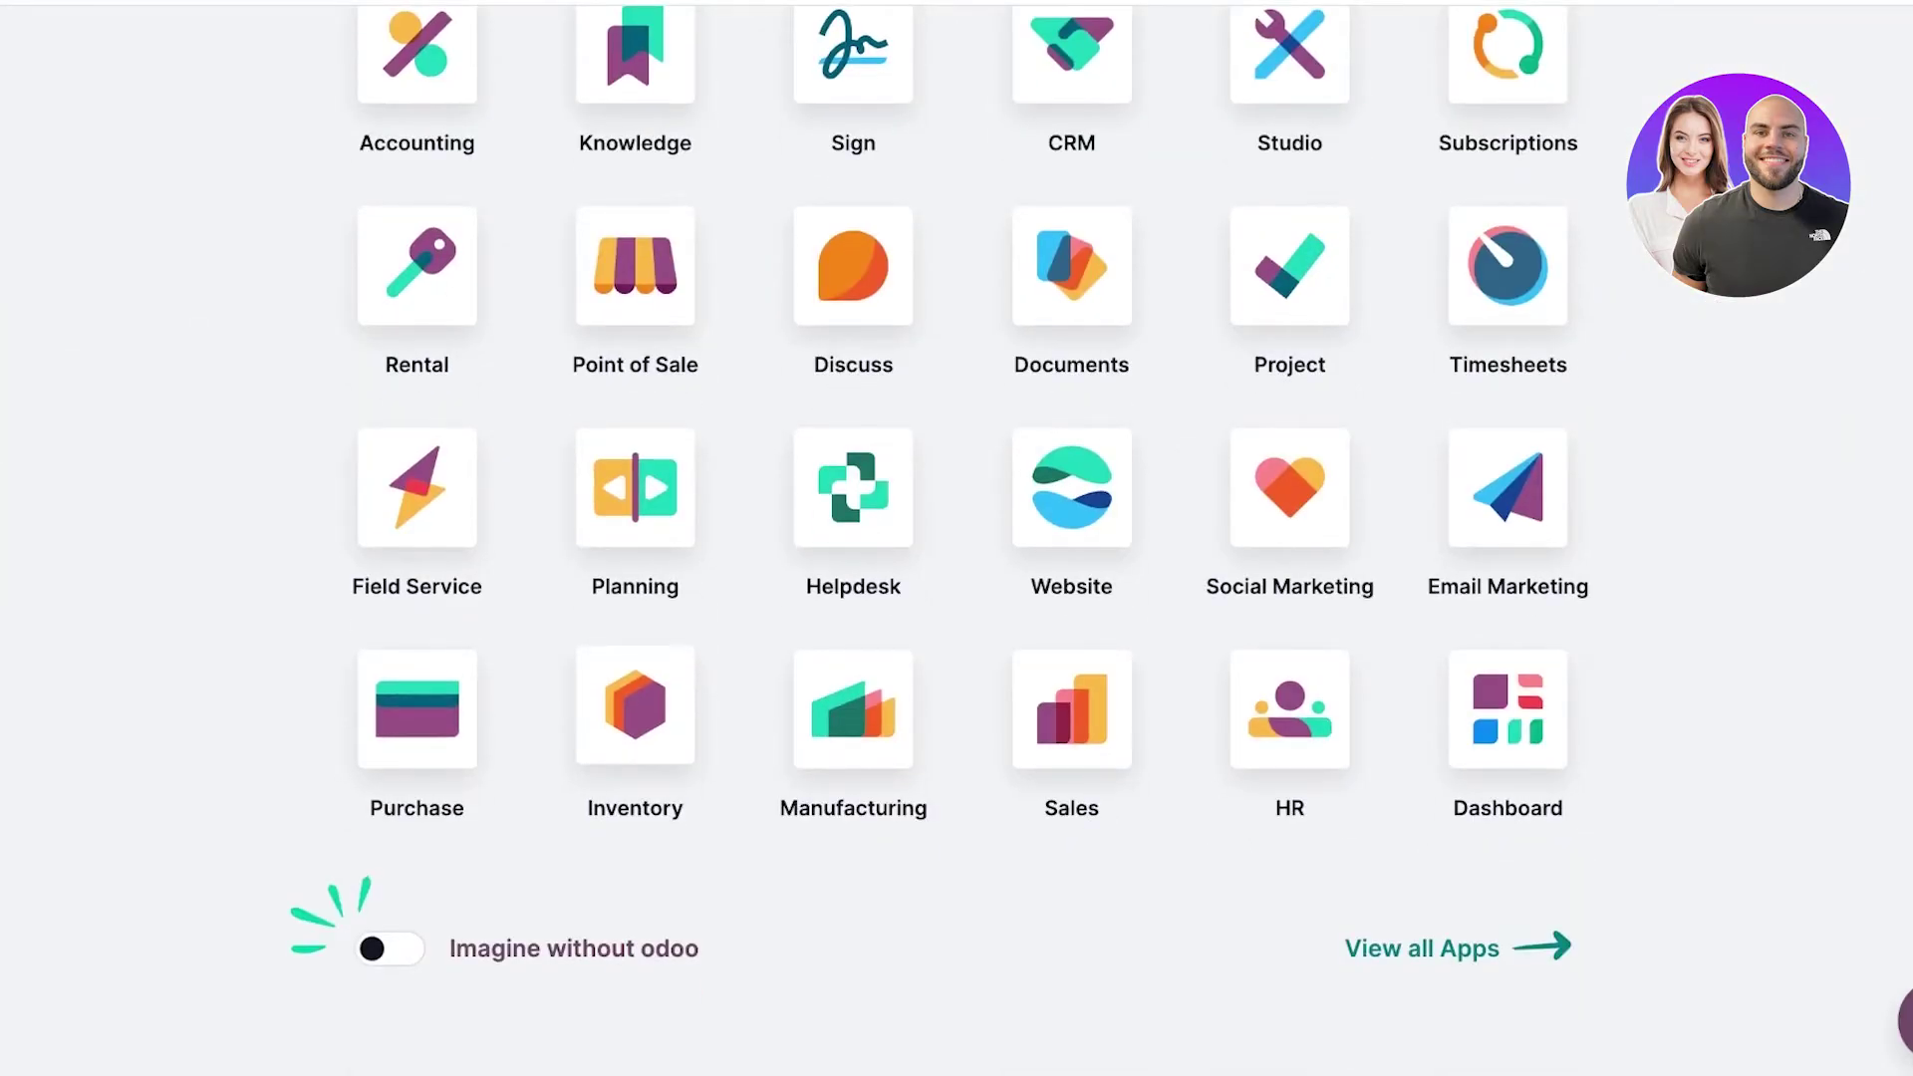
scroll(957, 538, up, 8)
scroll(956, 539, down, 3)
scroll(957, 539, down, 5)
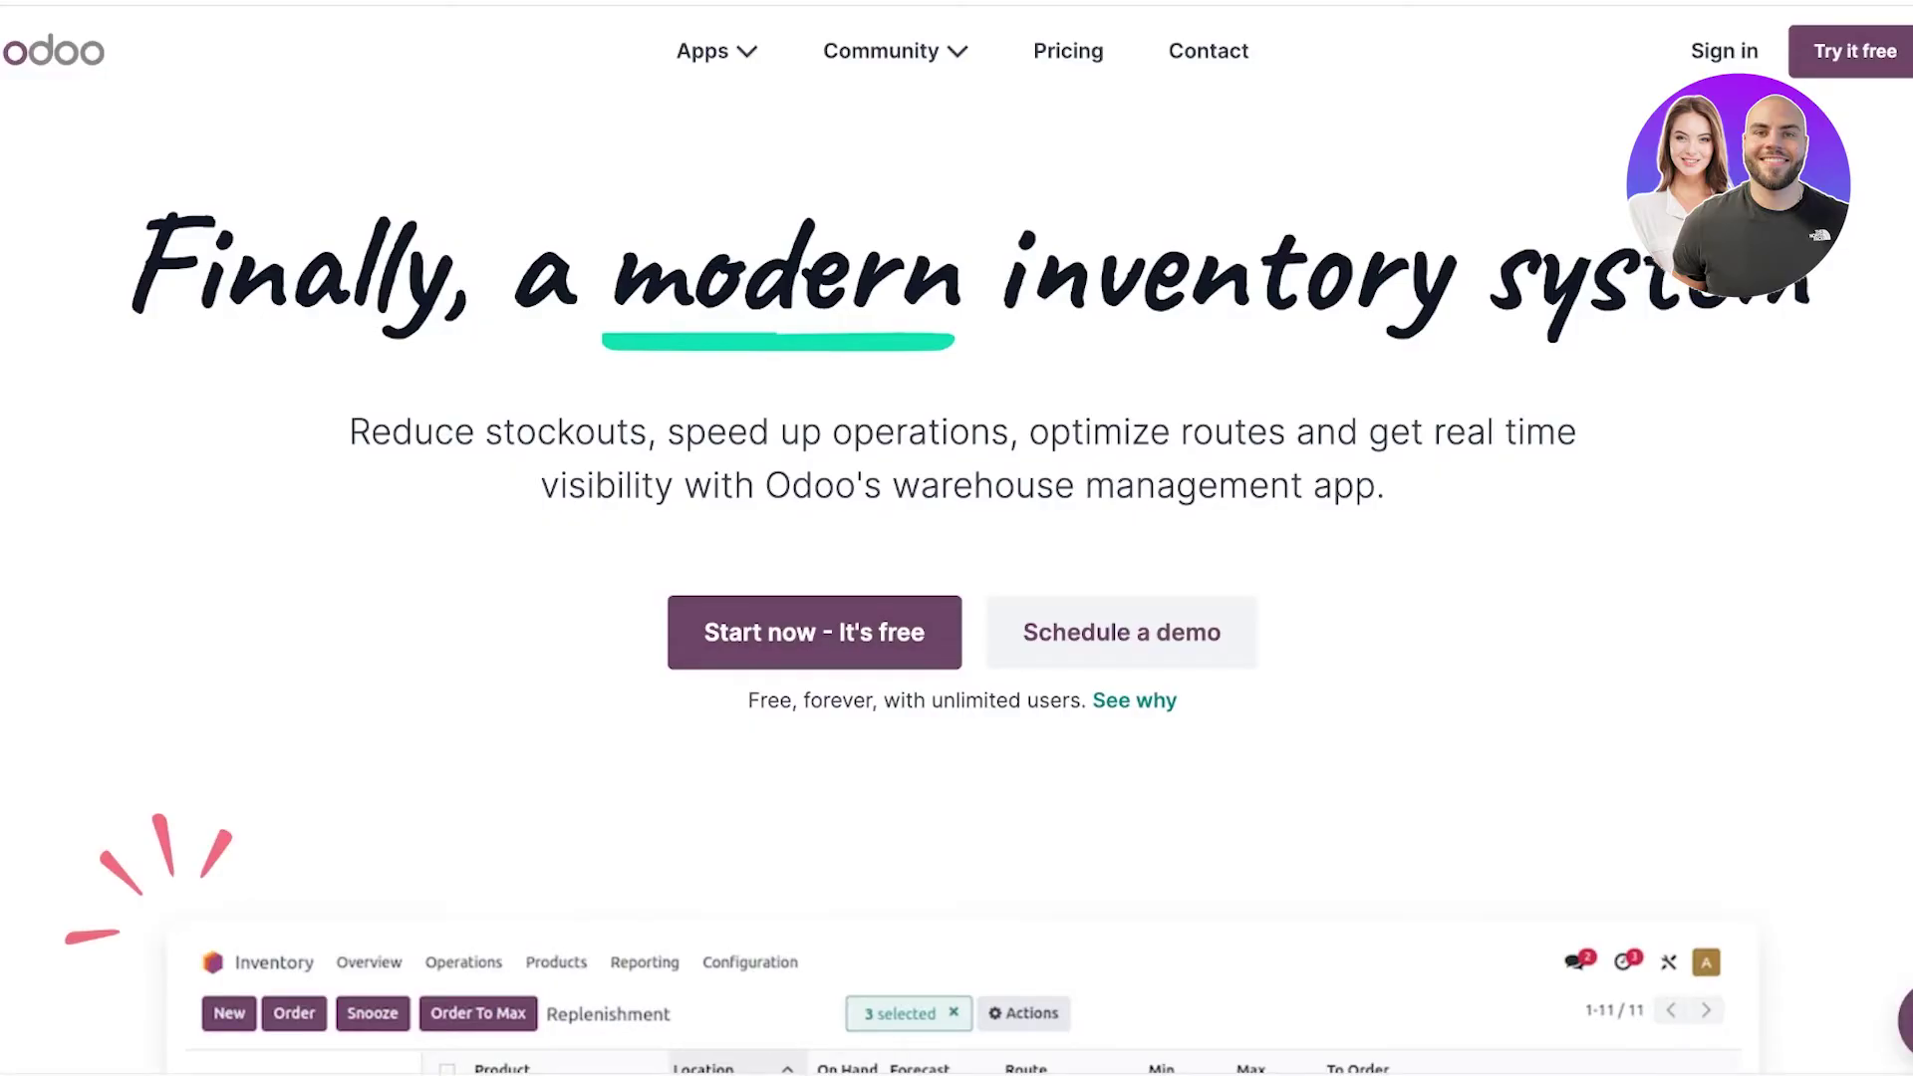
Register for the Inventory trial with the user's full name, e-mail and company 'Durden'.
click(814, 632)
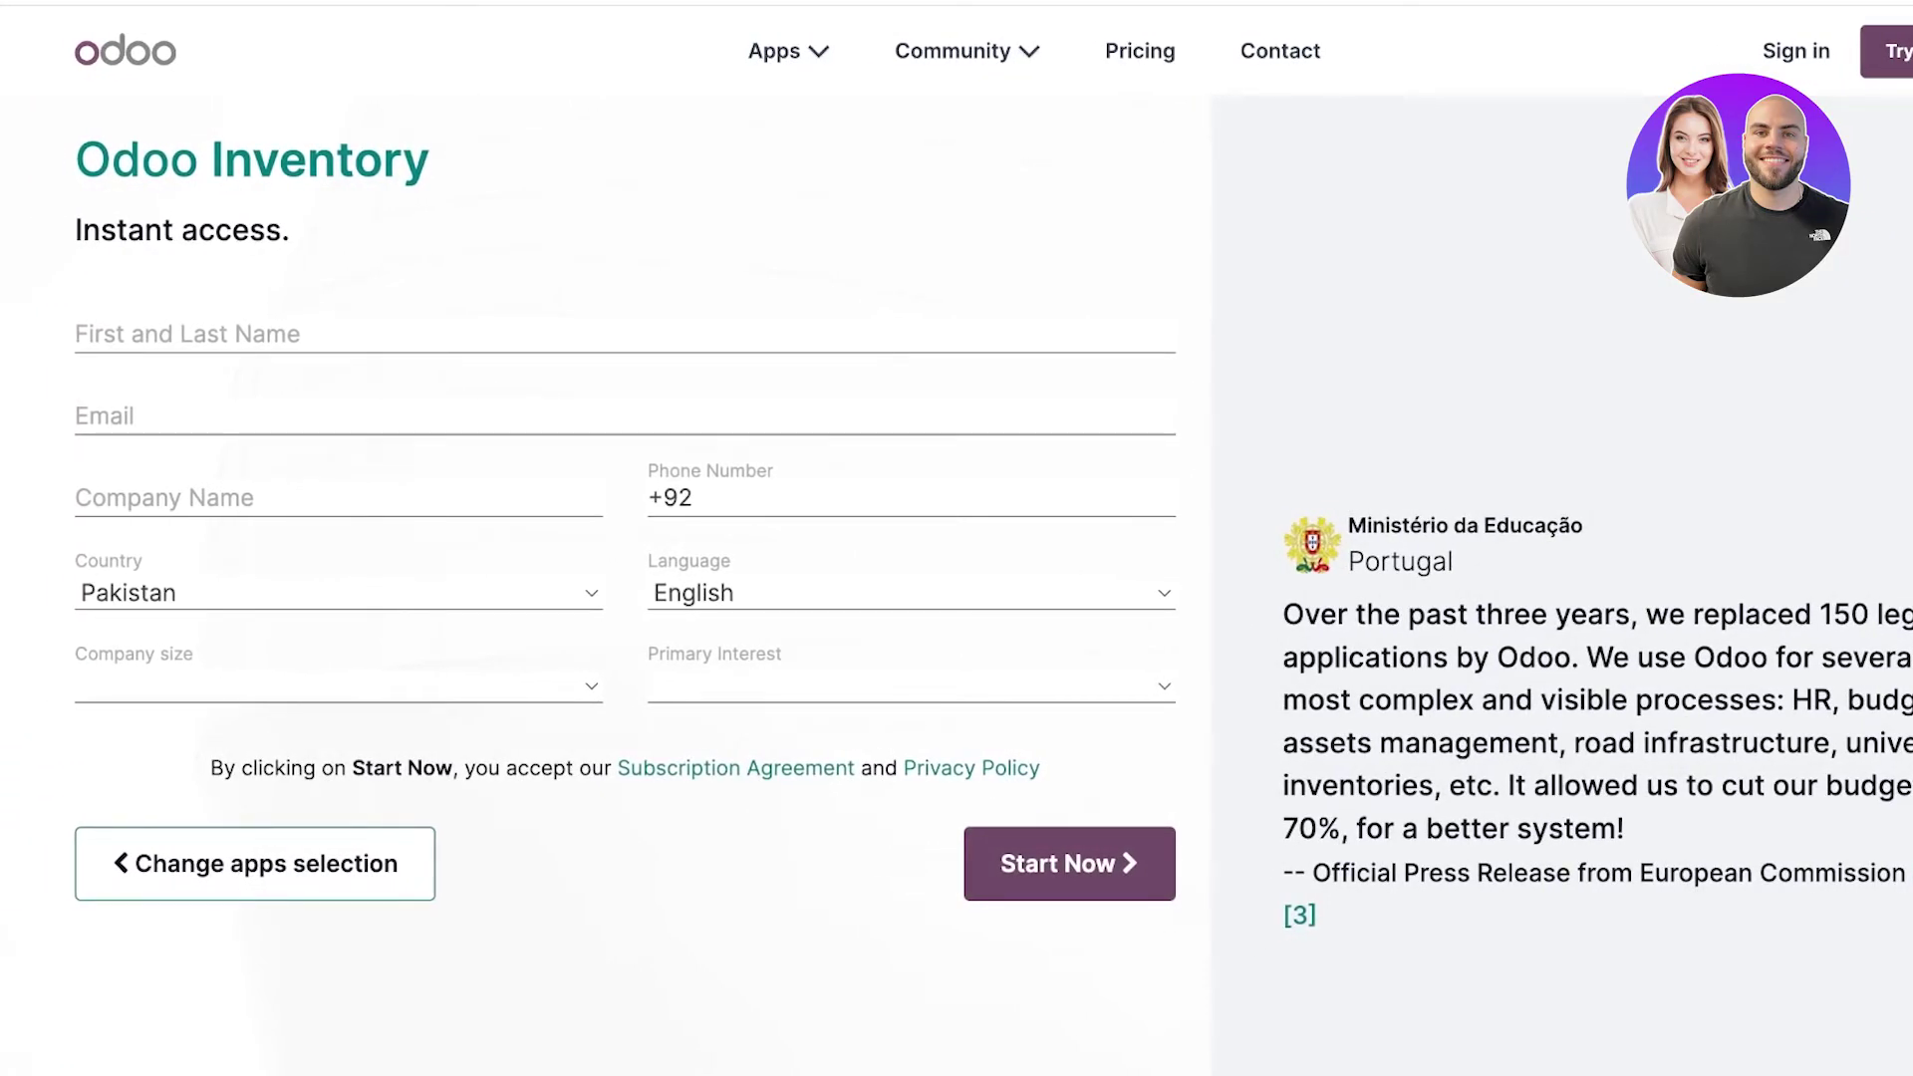
click(199, 335)
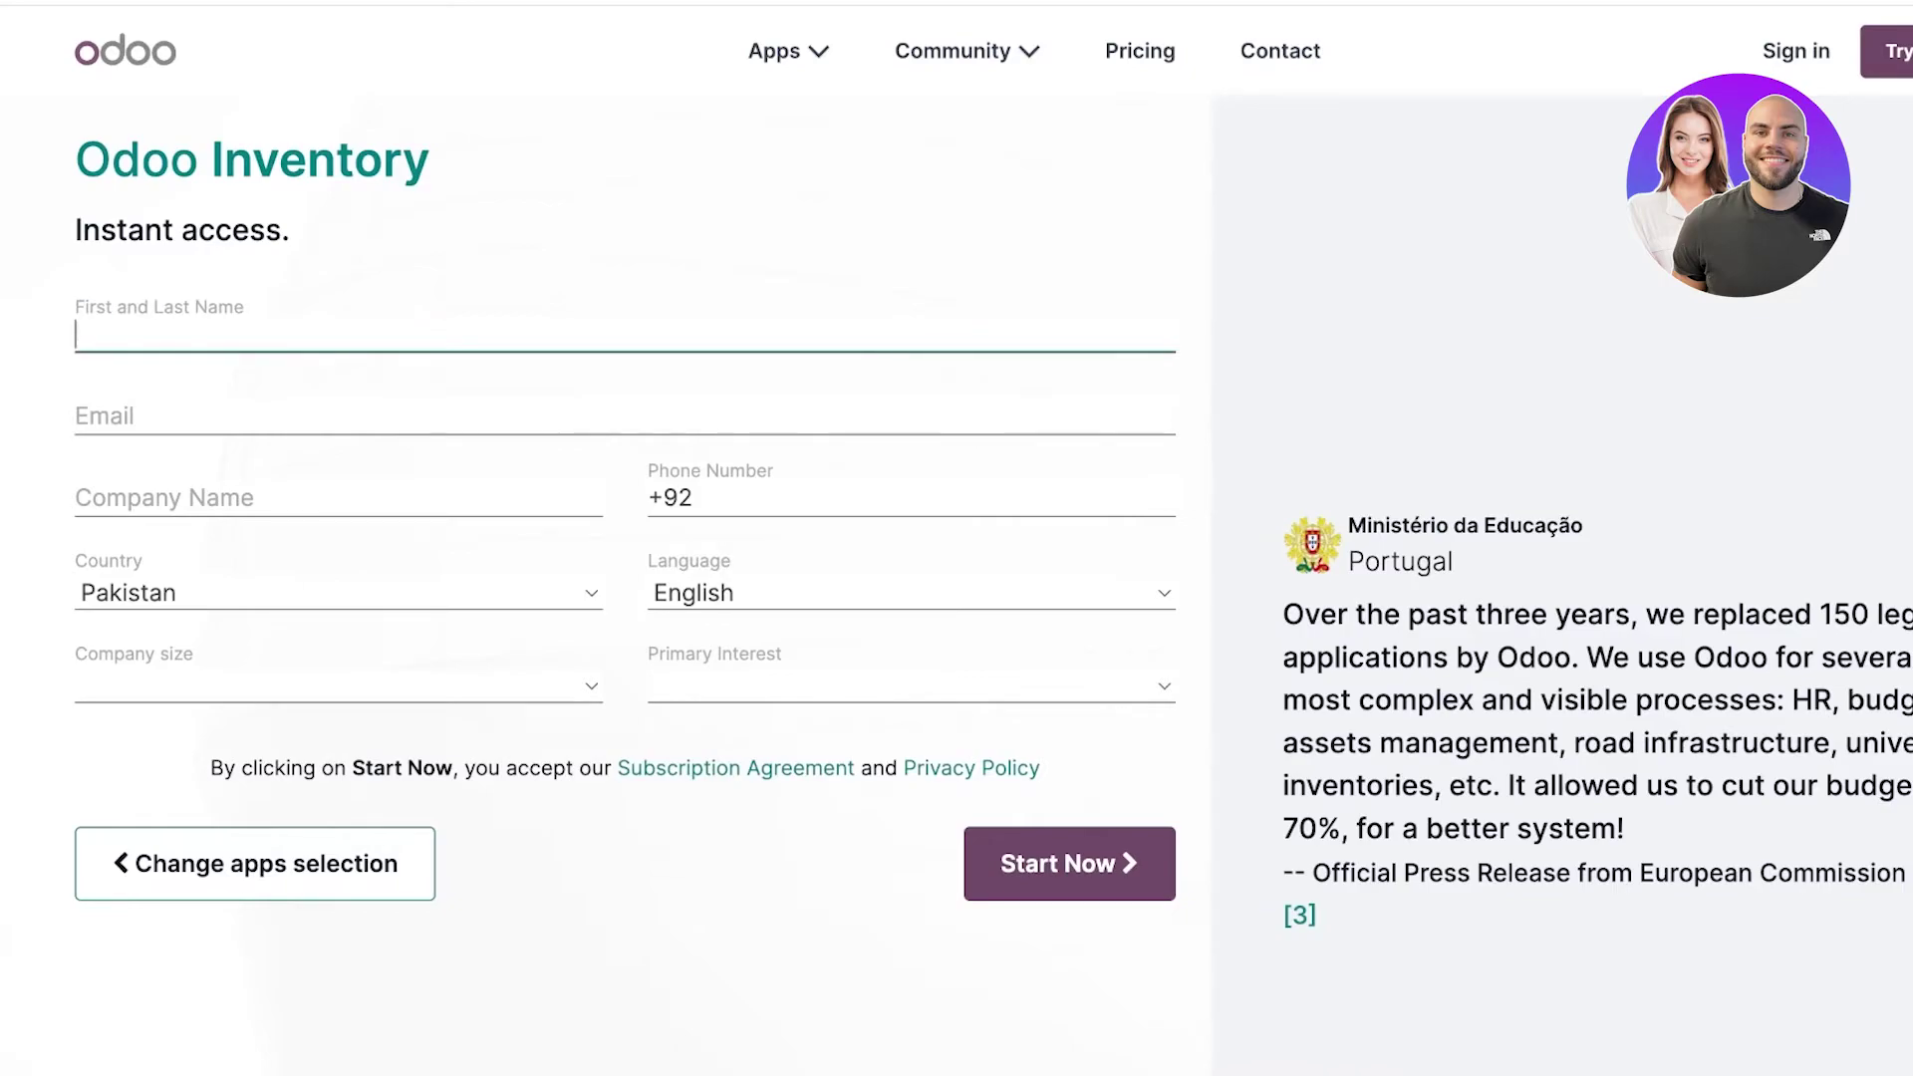
key(Tab)
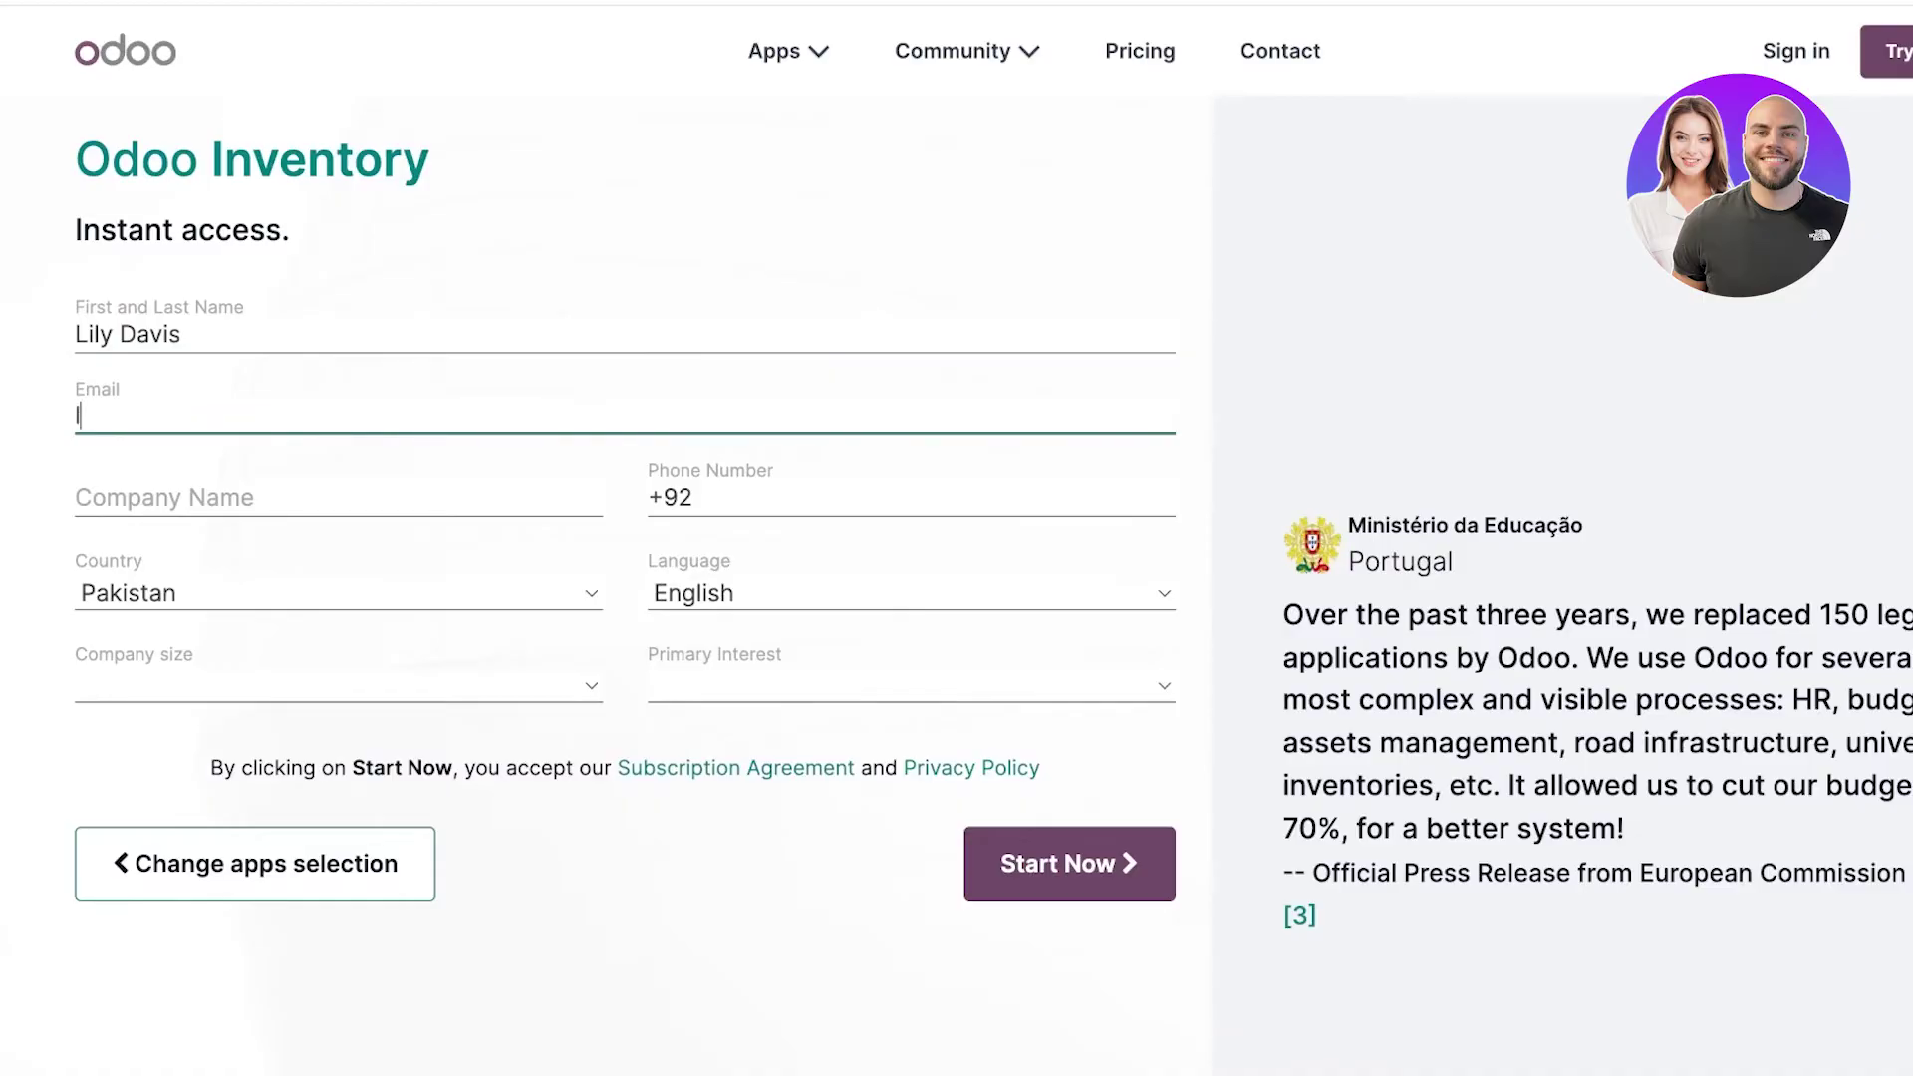
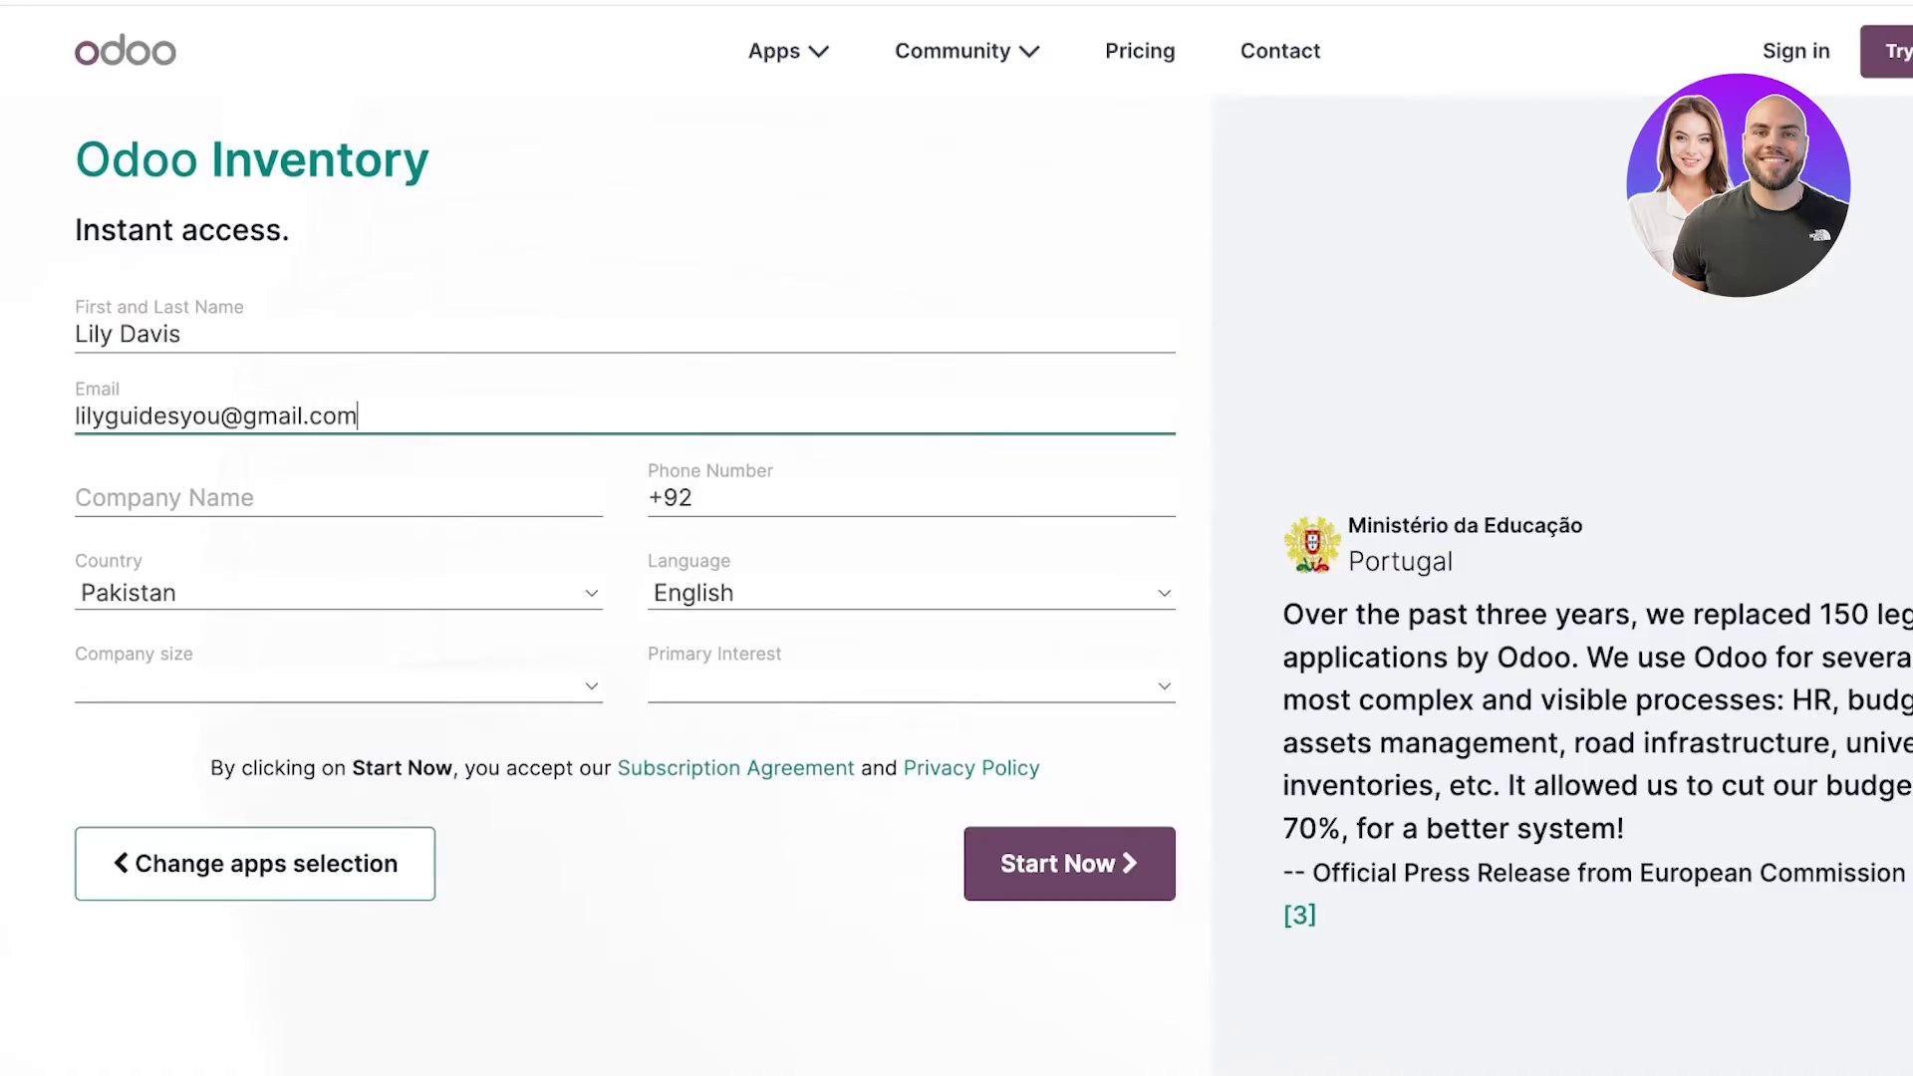
key(Tab)
text(Durden)
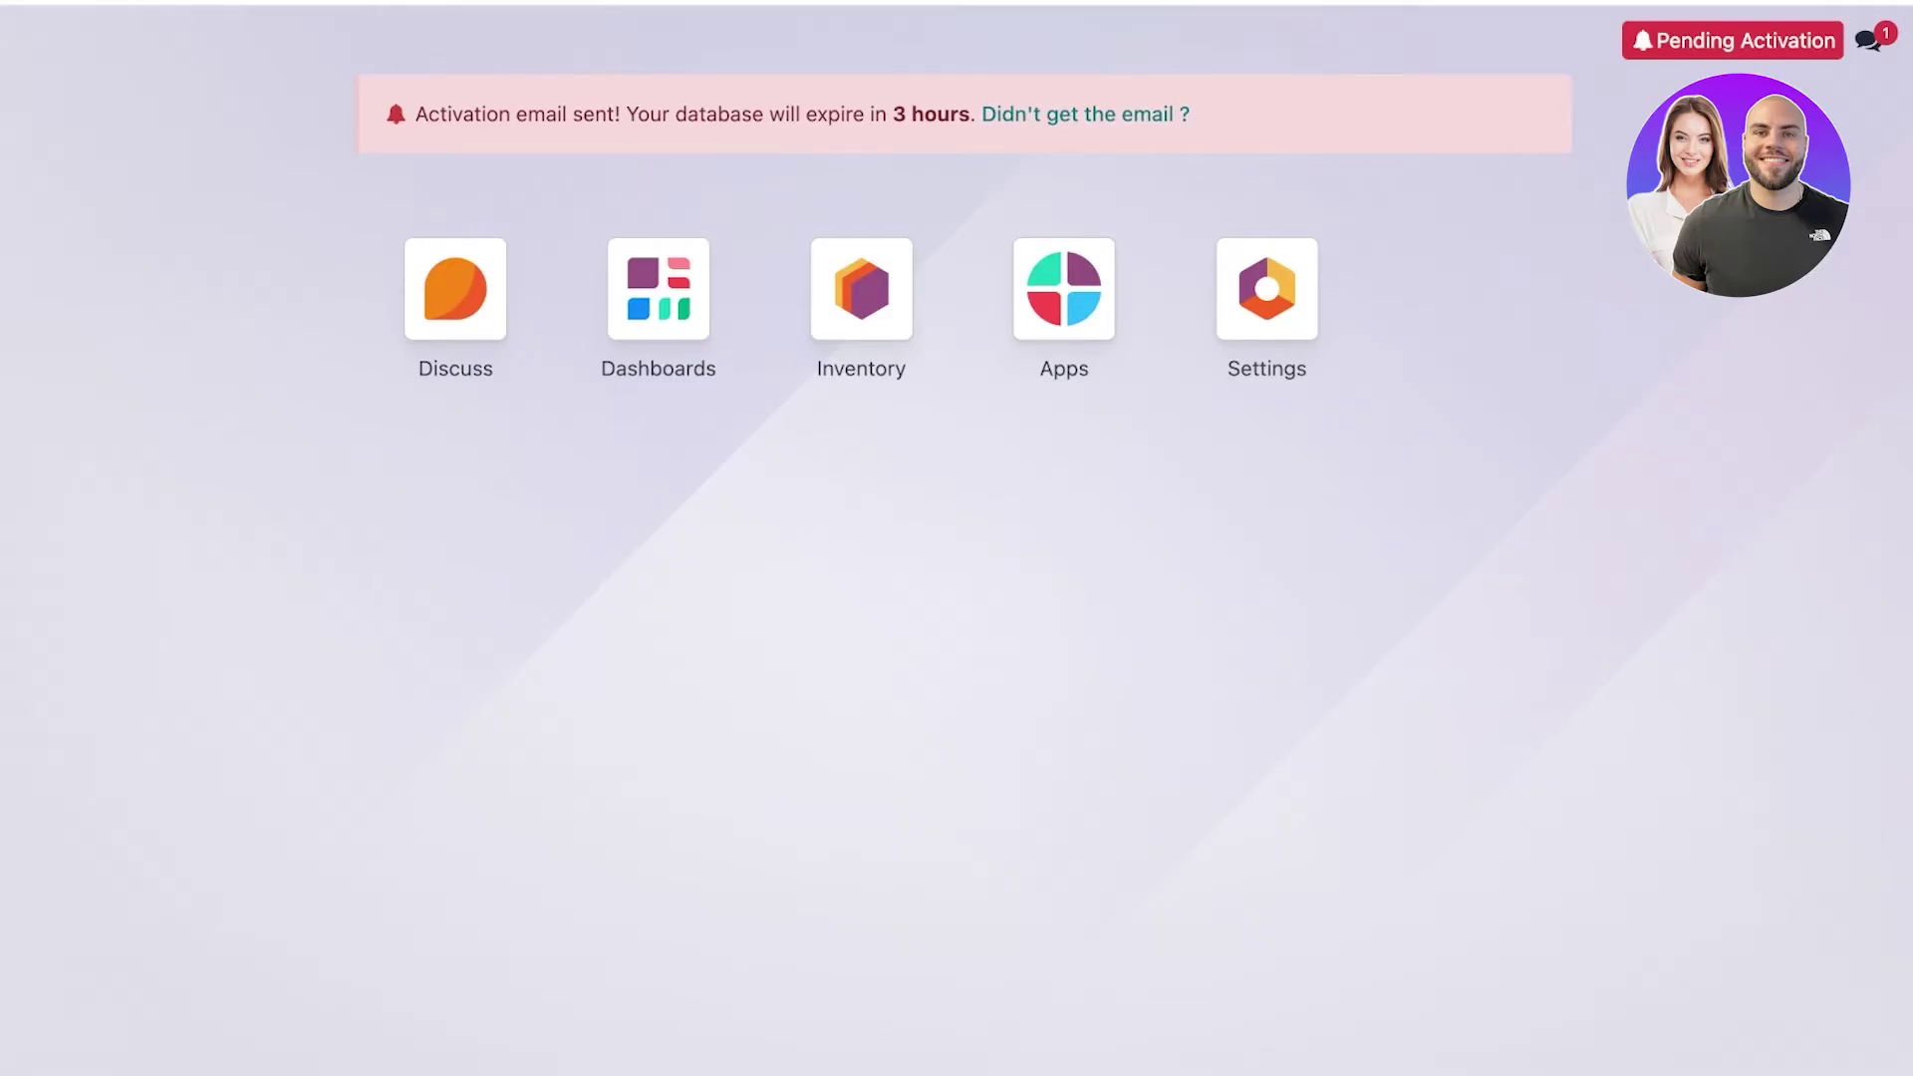
In a new tab, open the durden.odoo.com activation e-mail in Gmail.
key(ctrl+t)
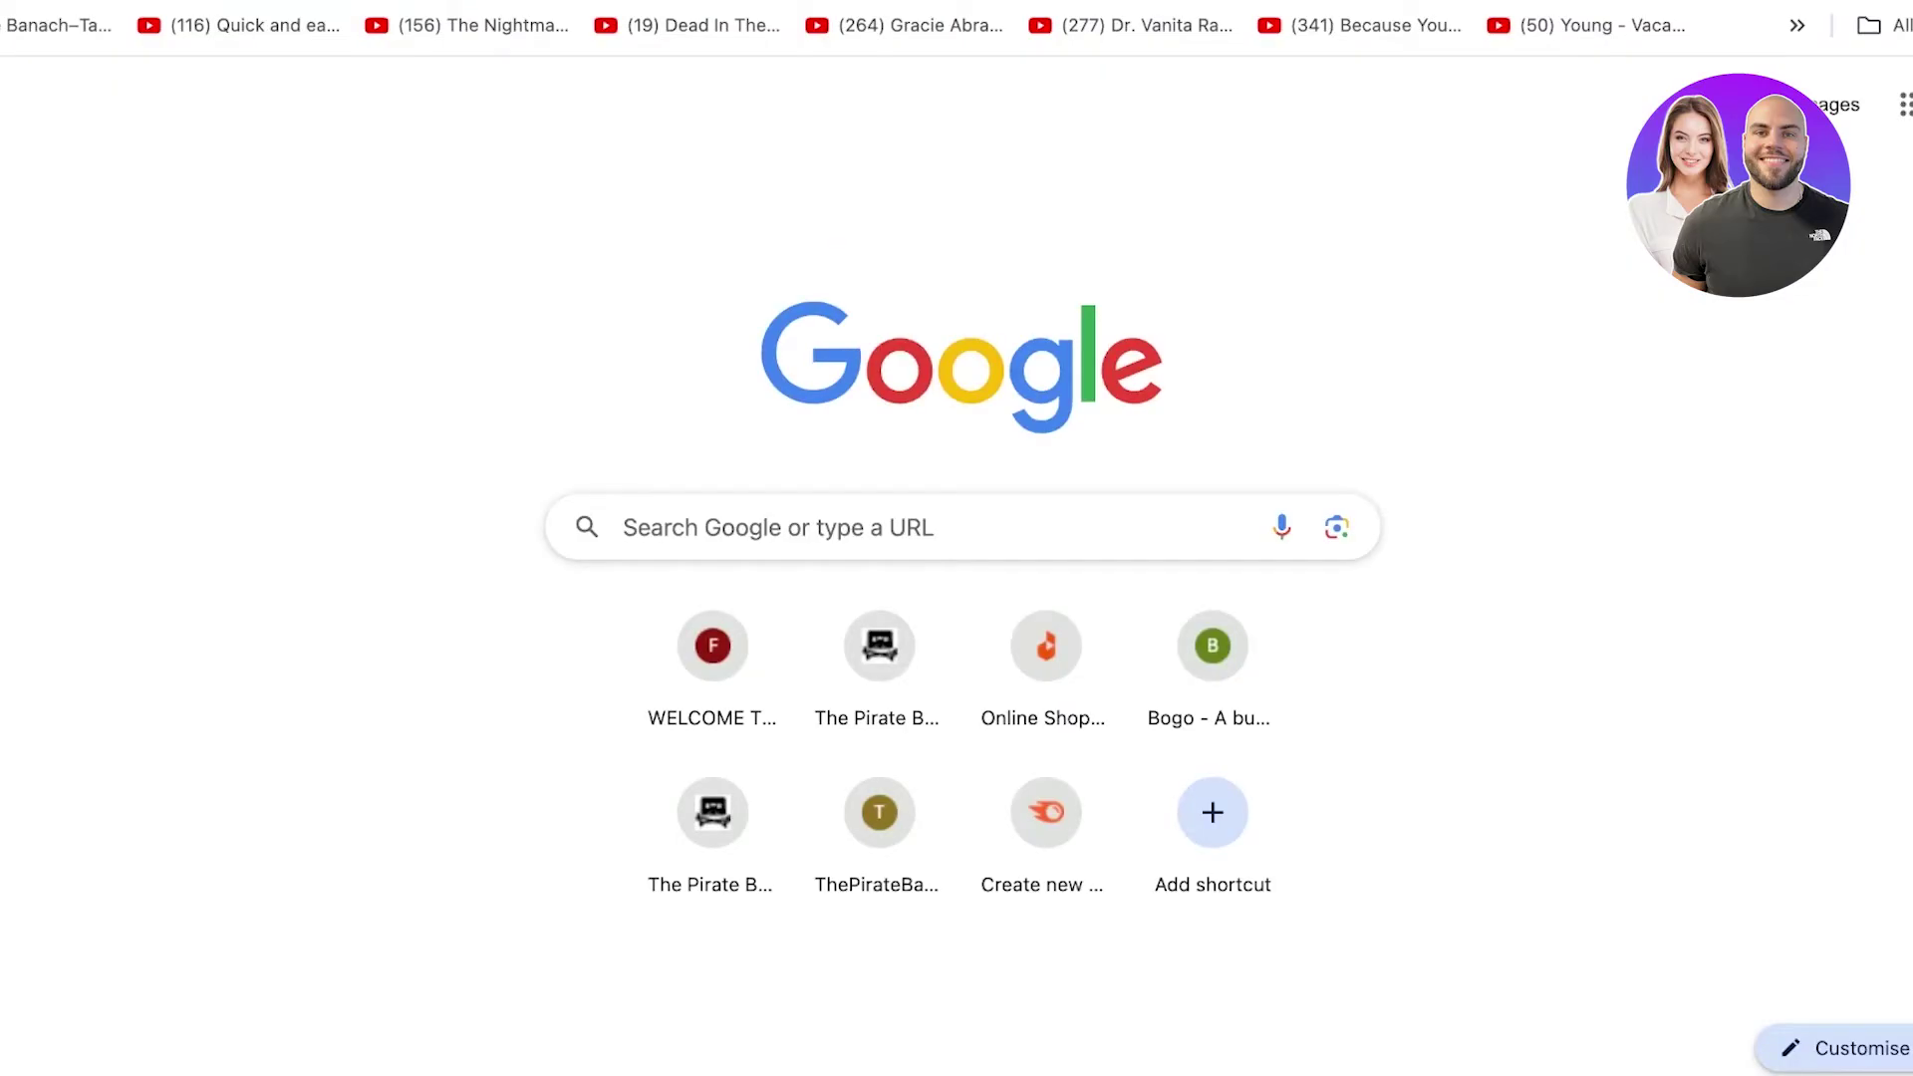
key(Return)
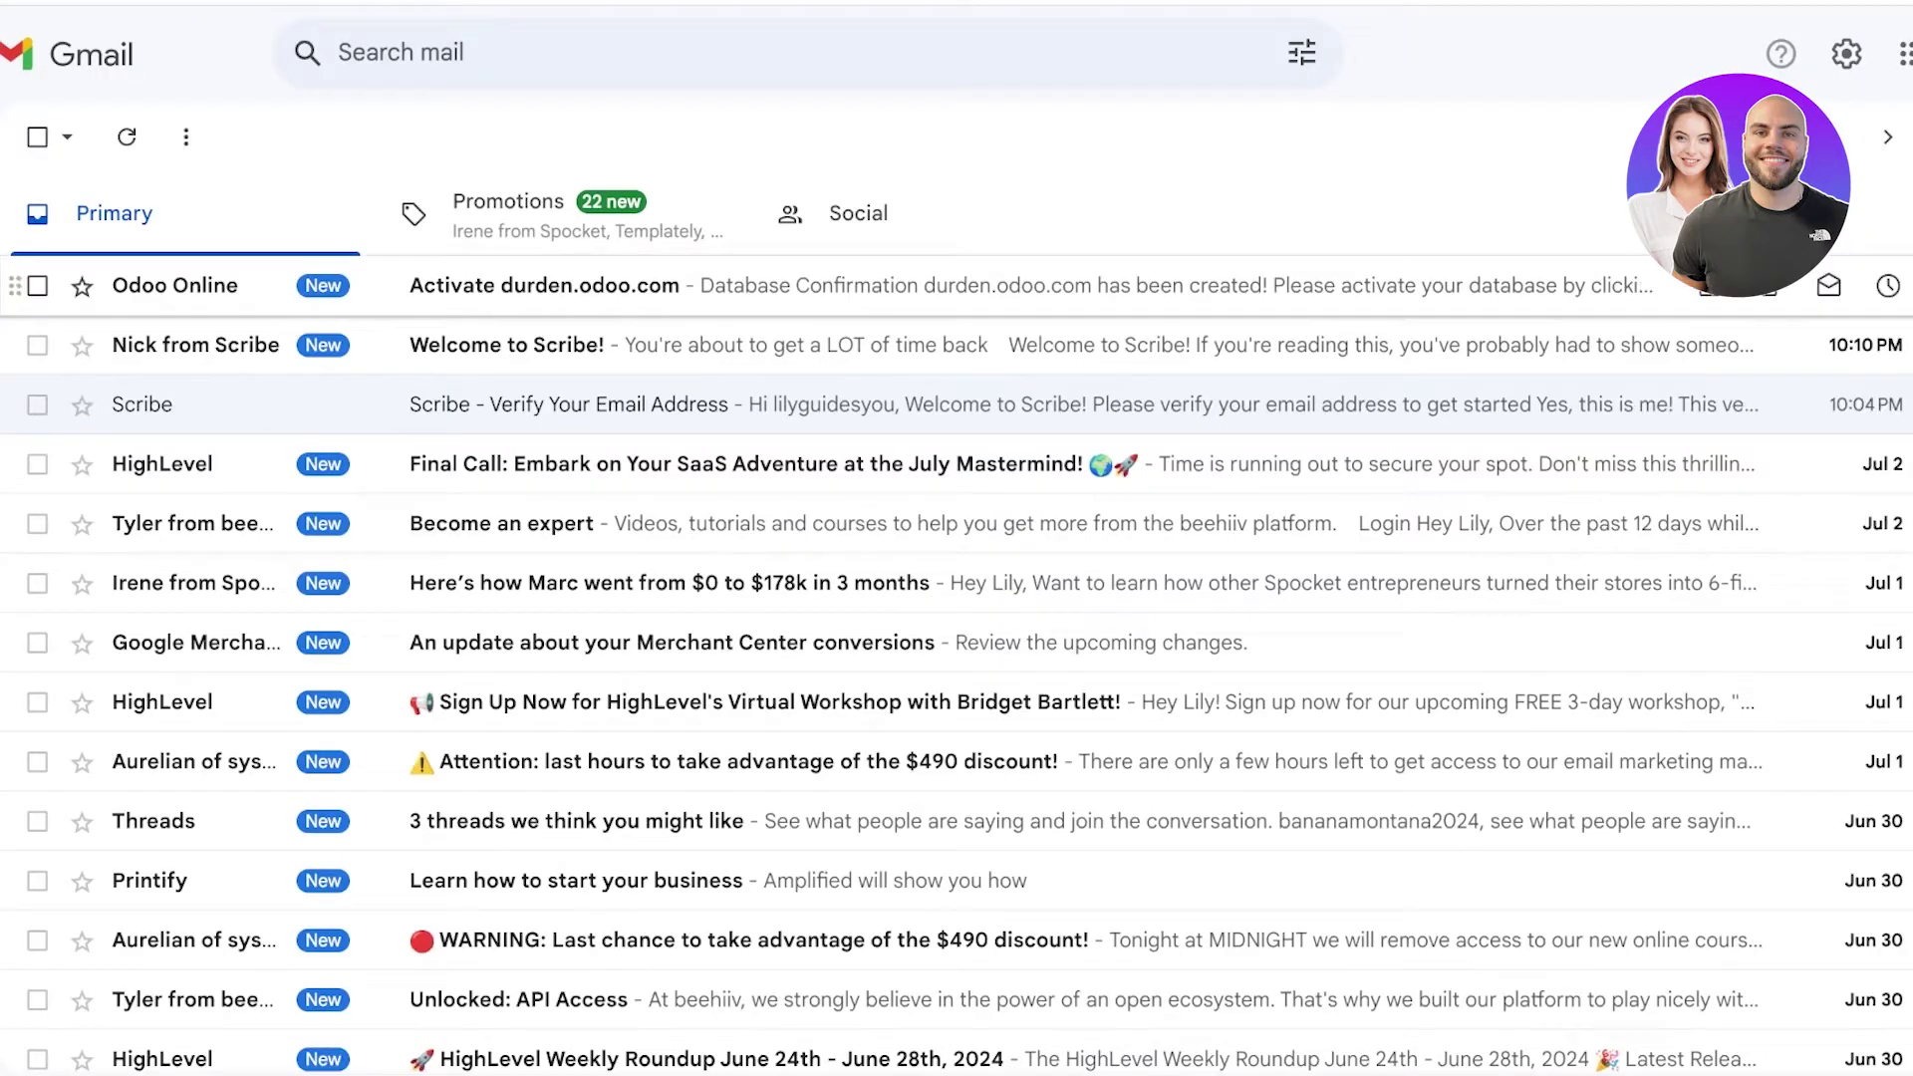
click(996, 286)
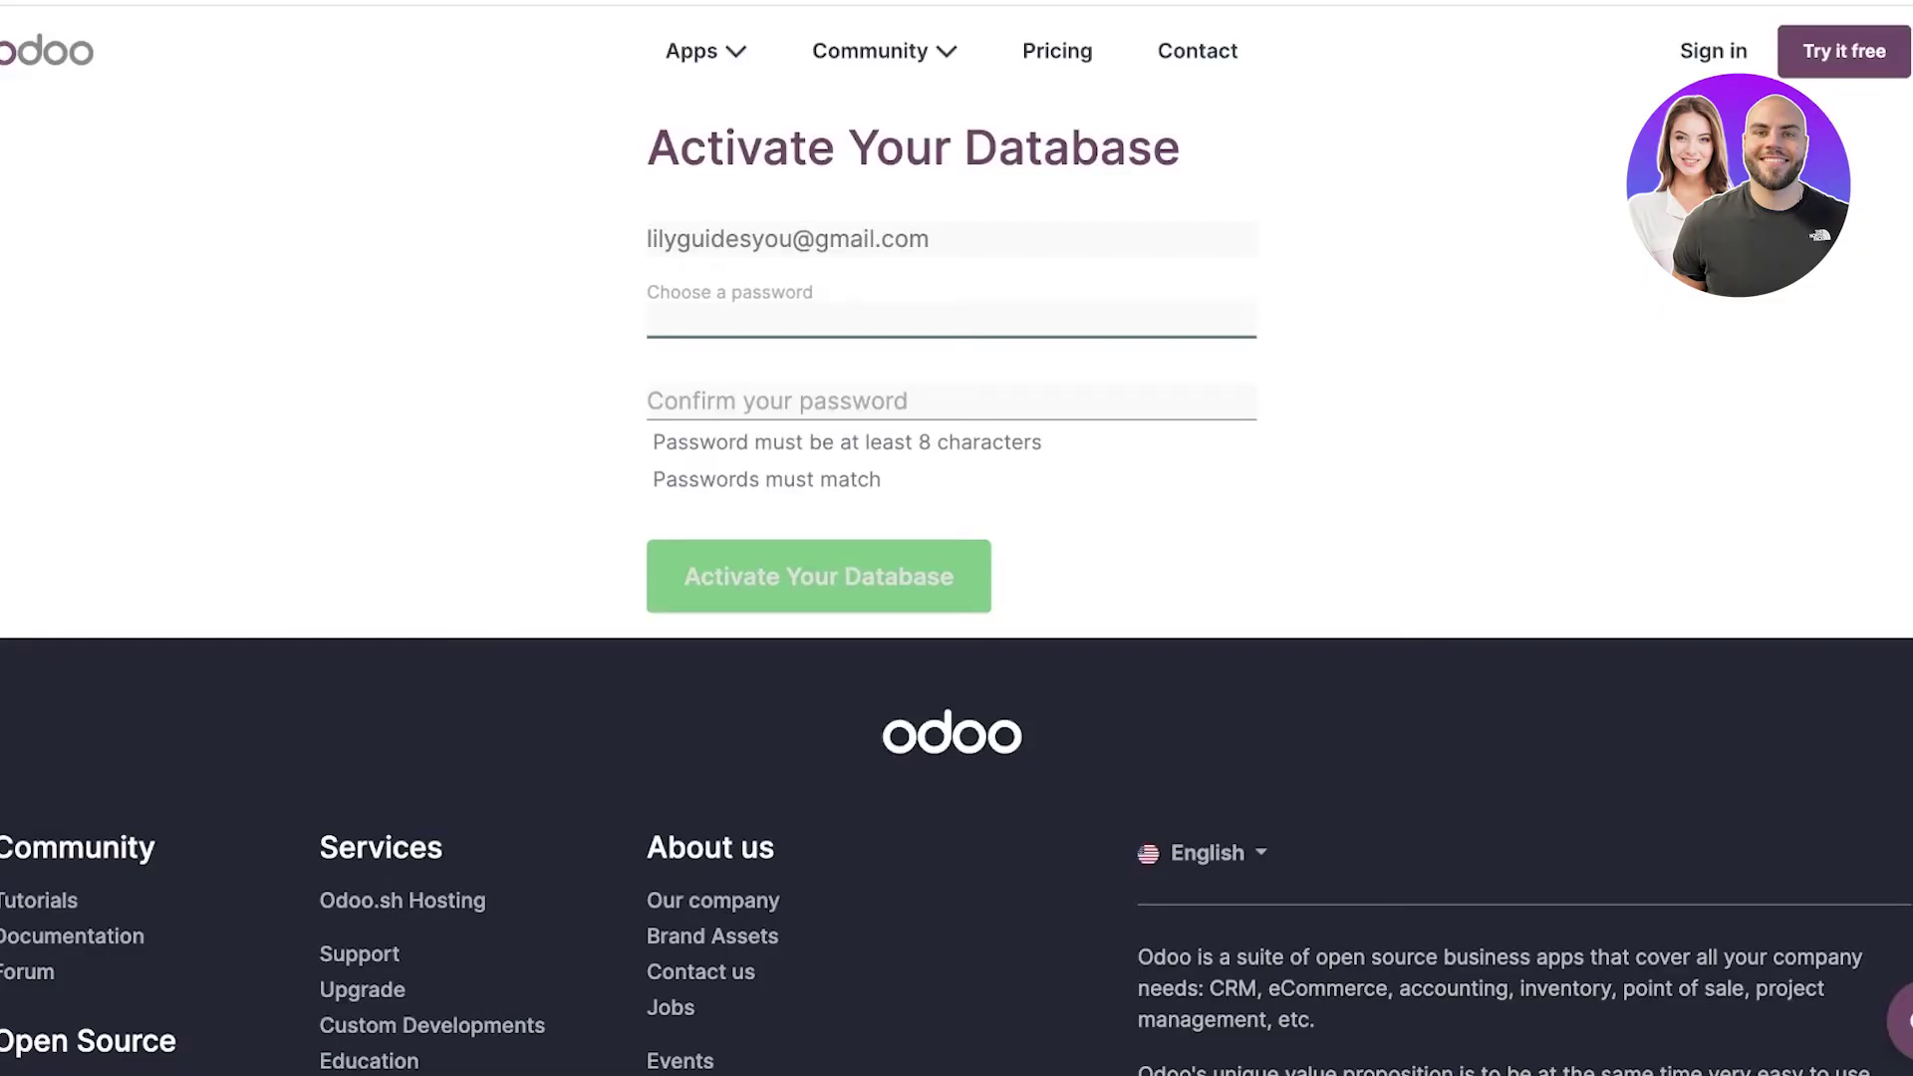
Enter and confirm the account password, then activate the database.
text(•••••)
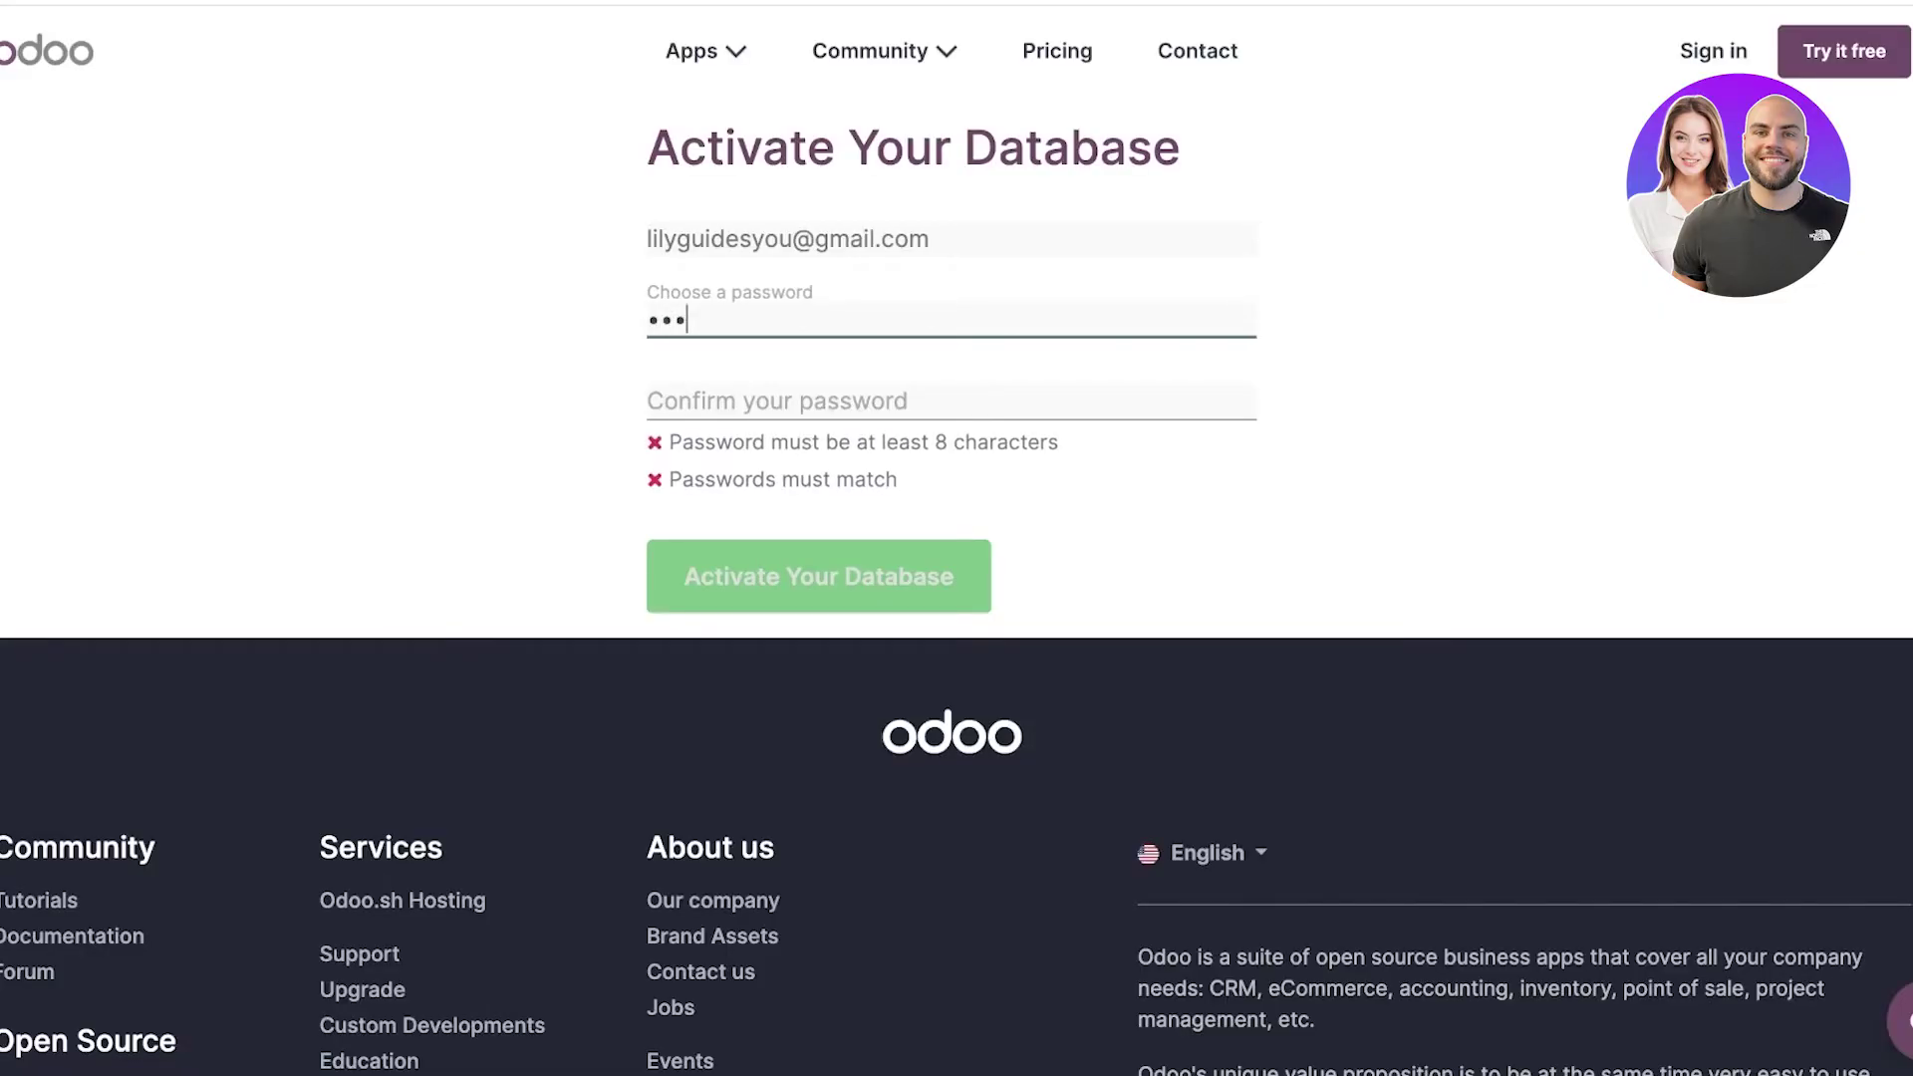
text(••••)
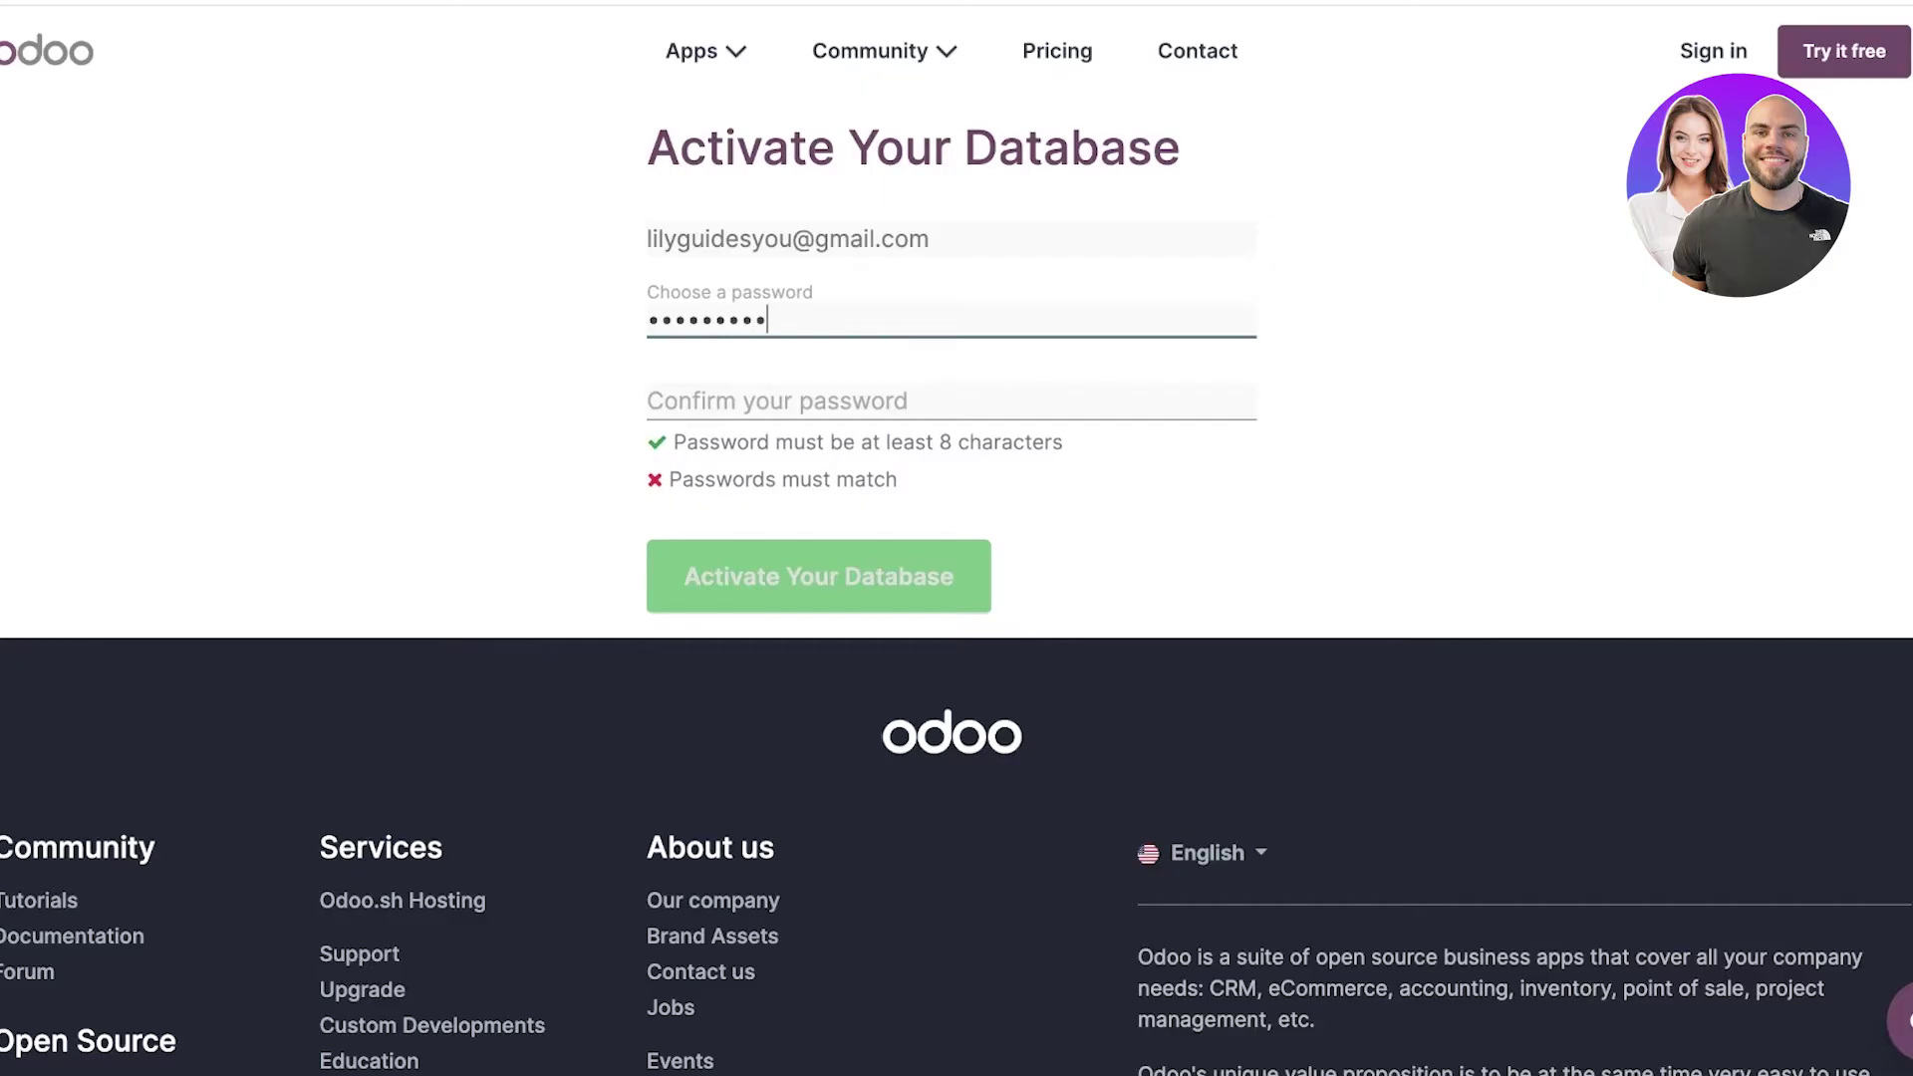
key(Tab)
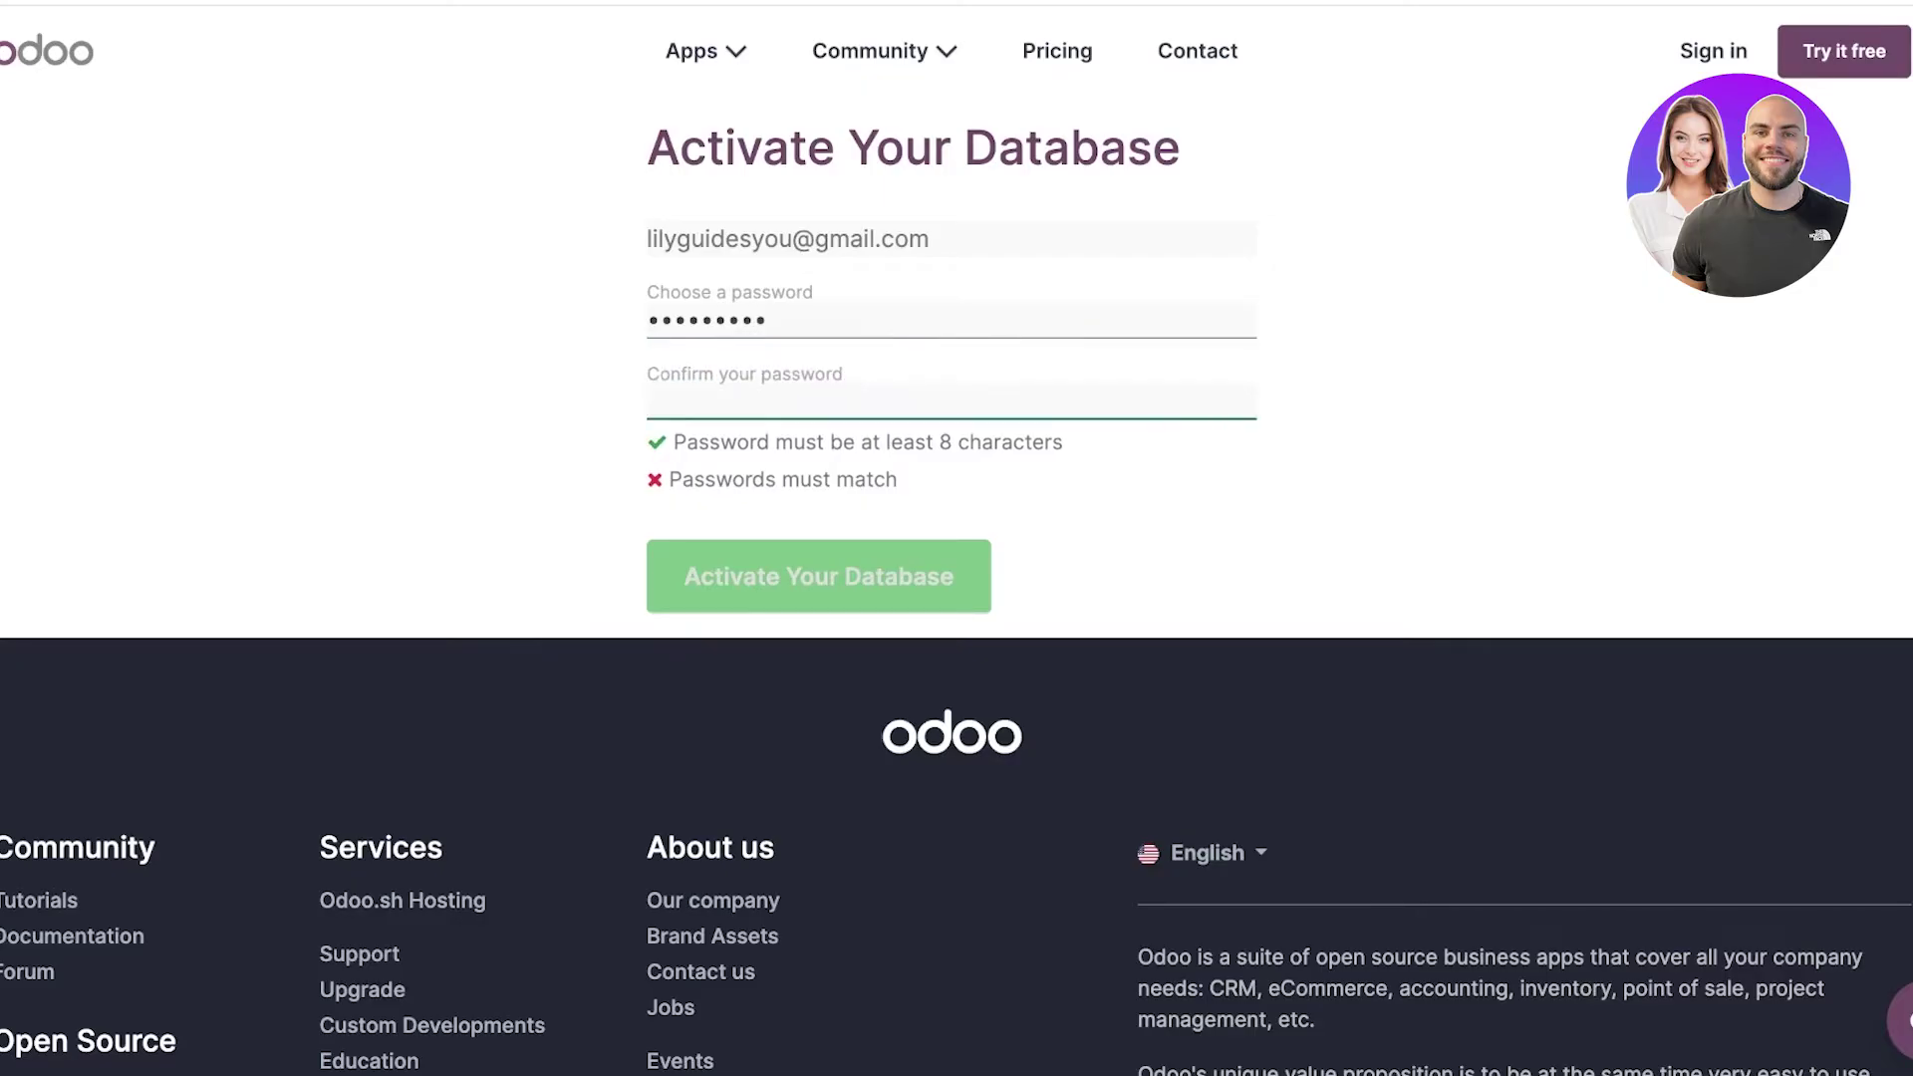
text(•••••••••)
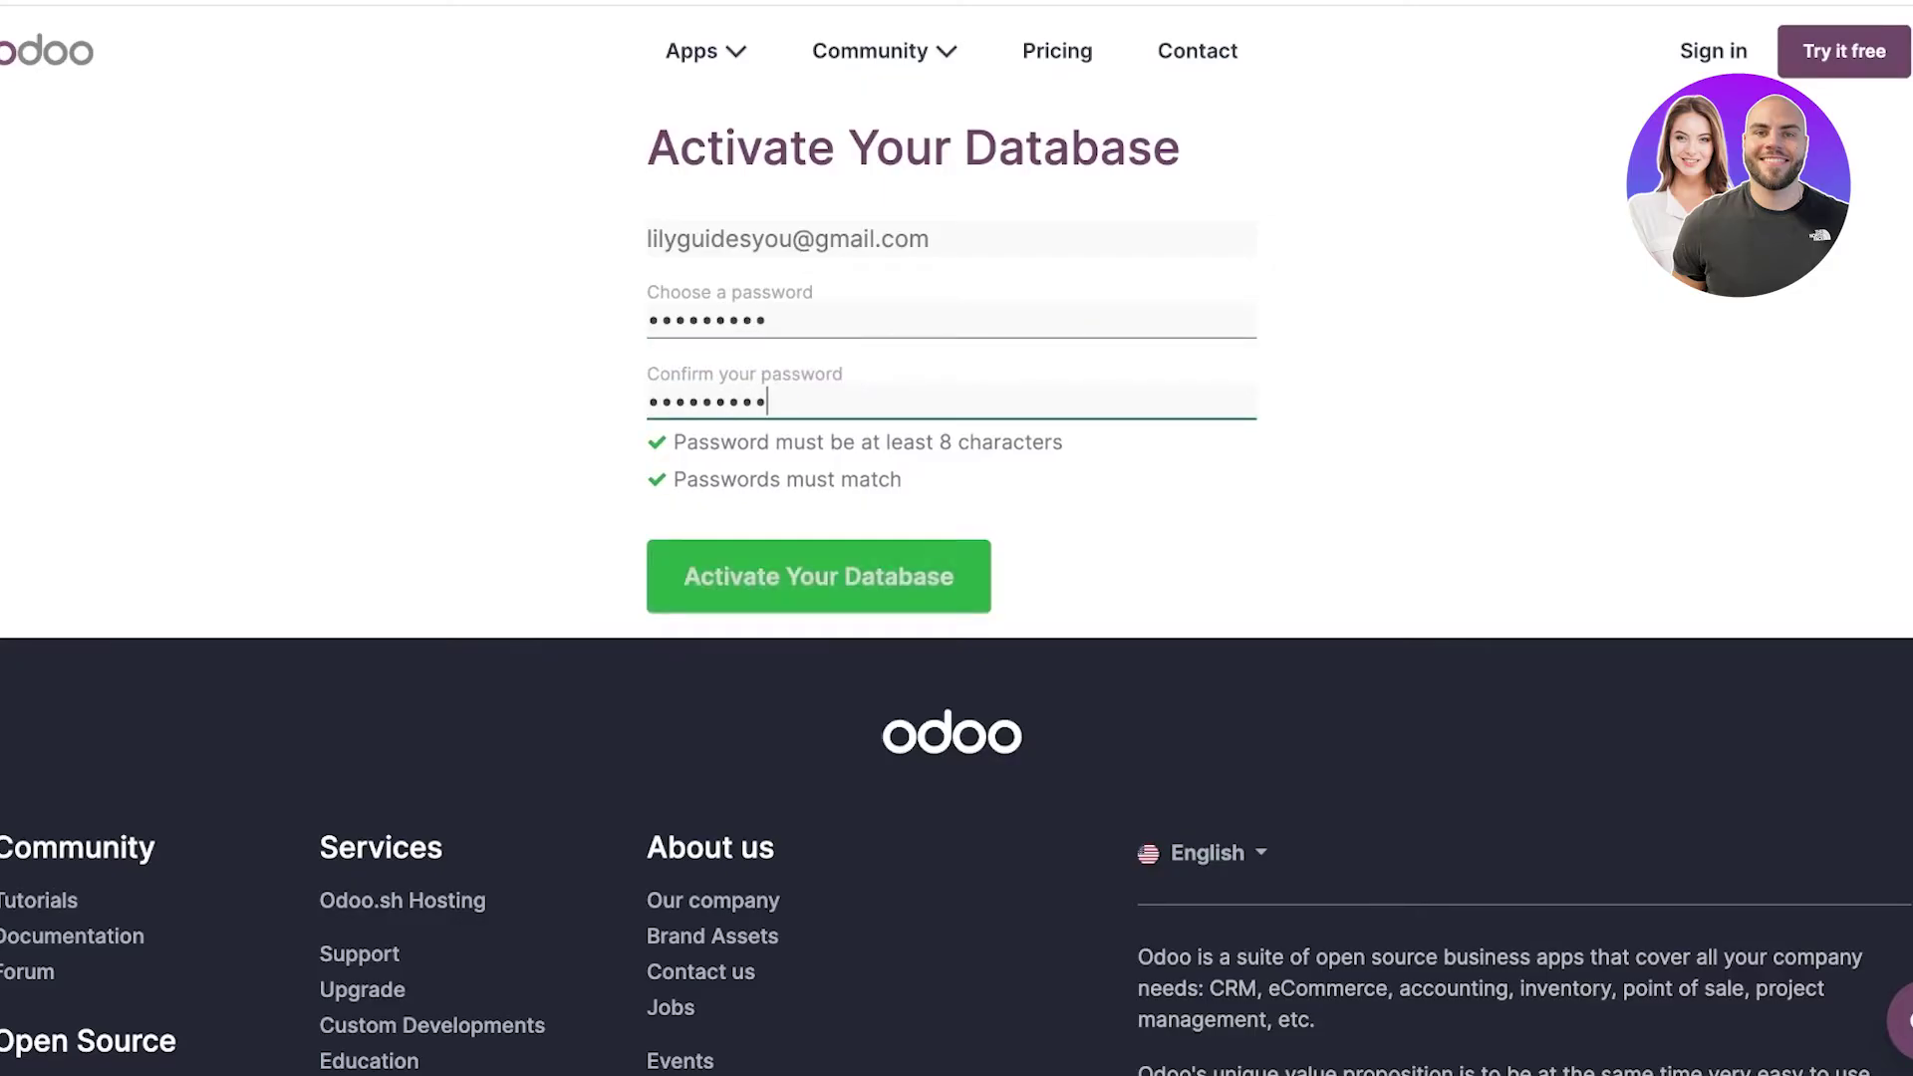
key(Tab)
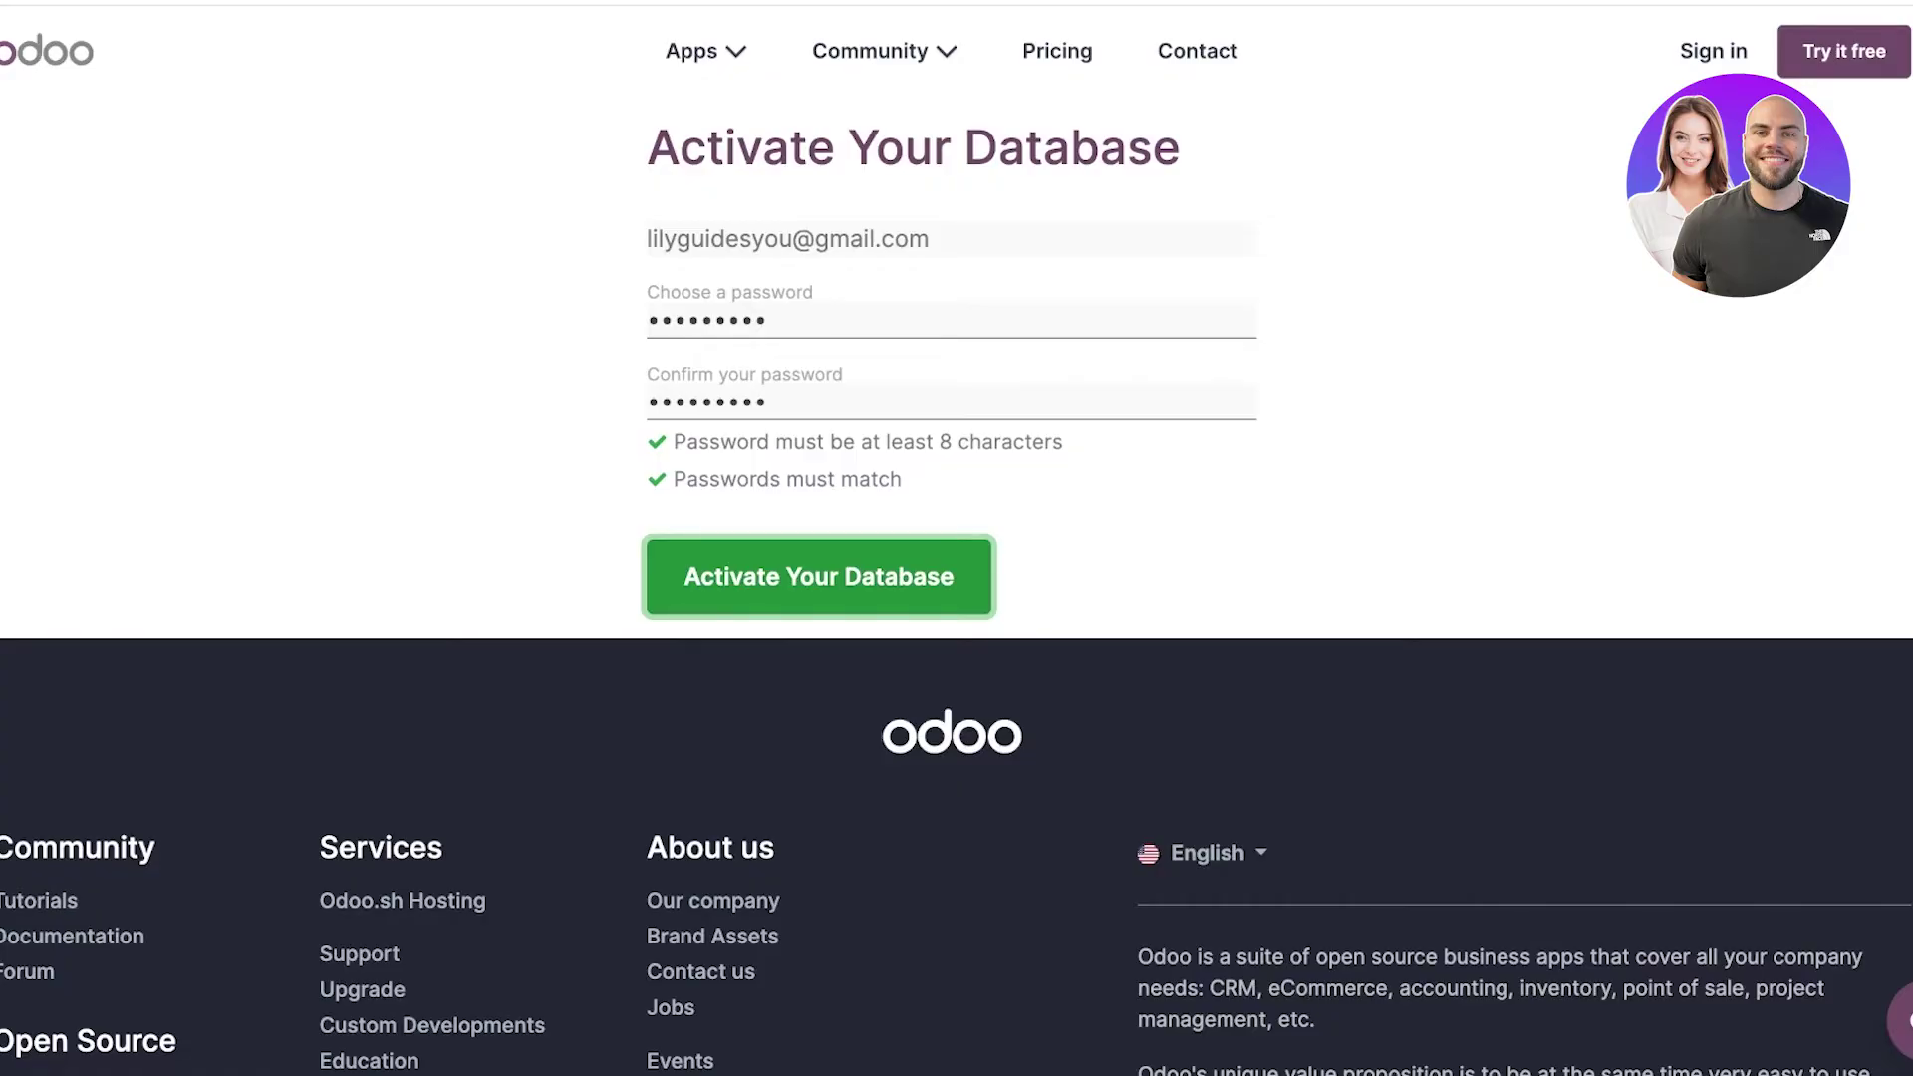
key(Return)
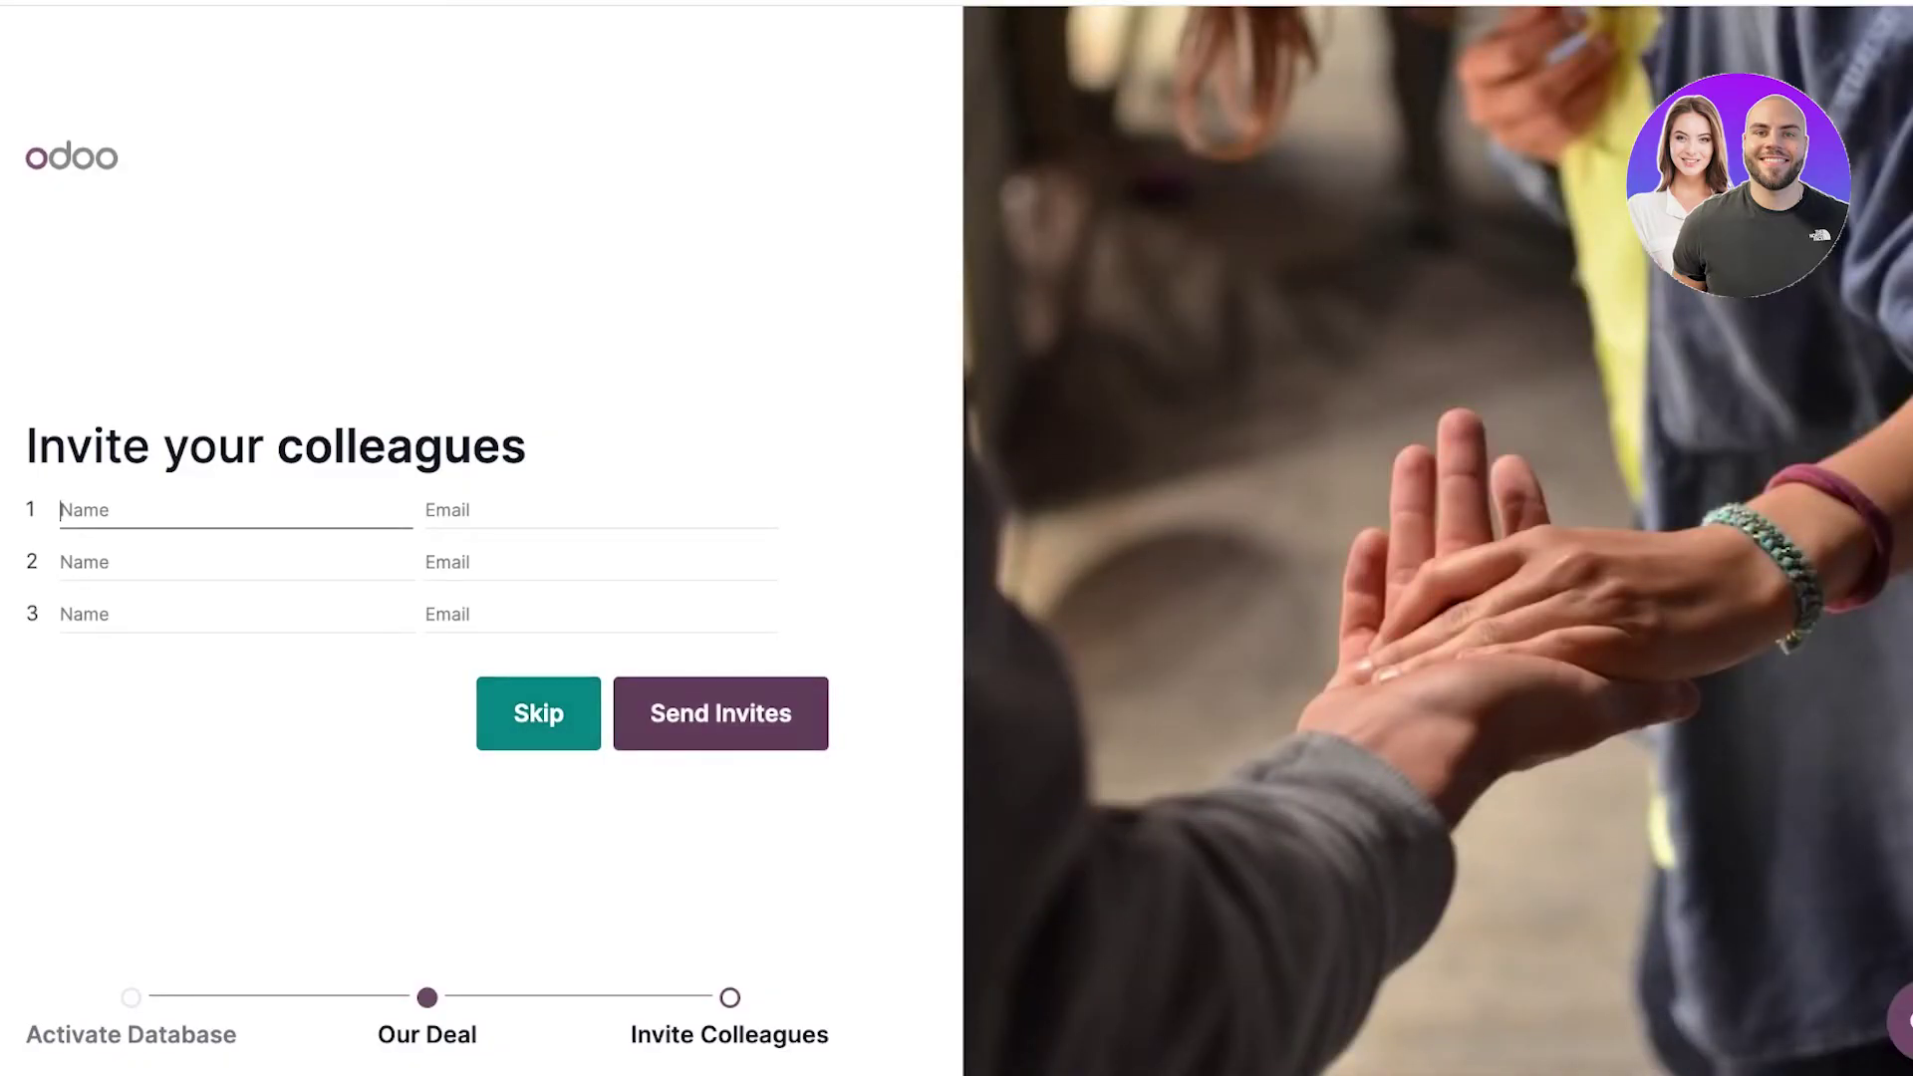
Skip inviting colleagues and open the Inventory app in the durden.odoo.com database.
click(538, 714)
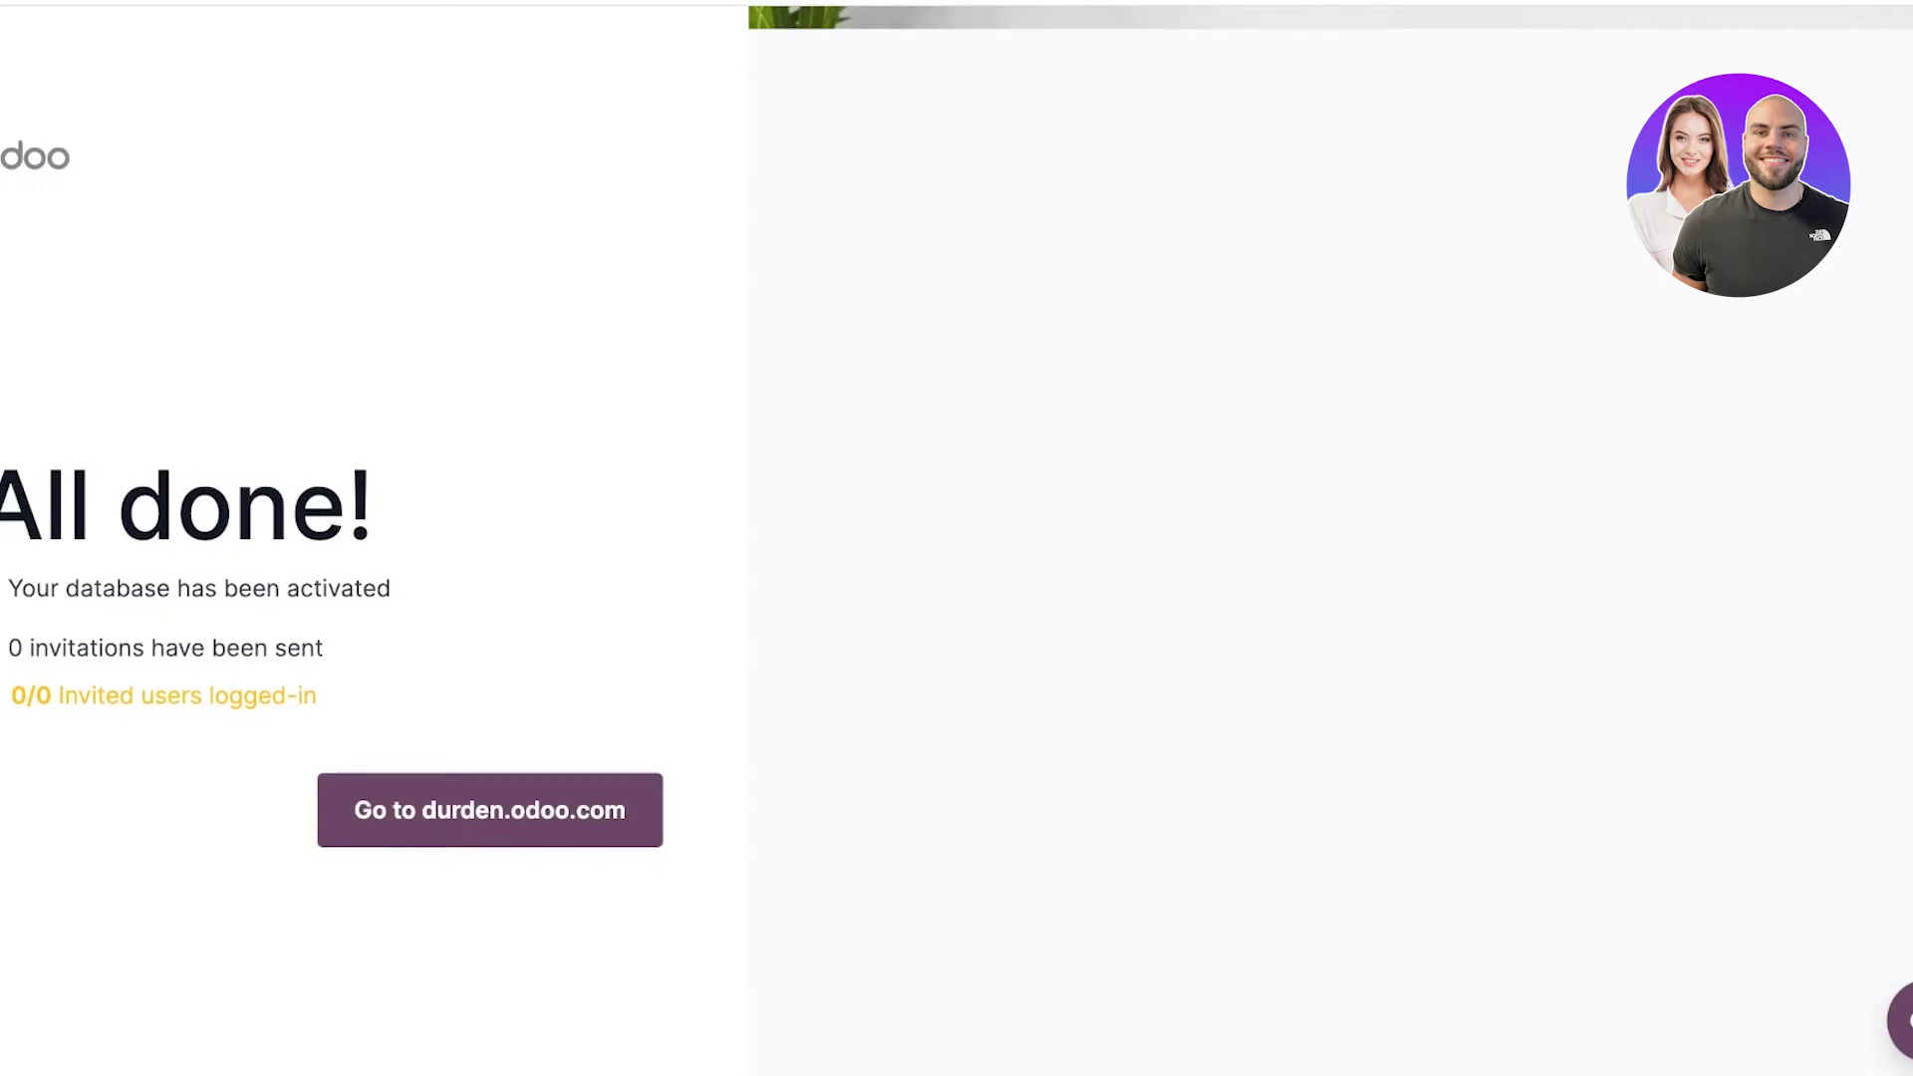
click(490, 810)
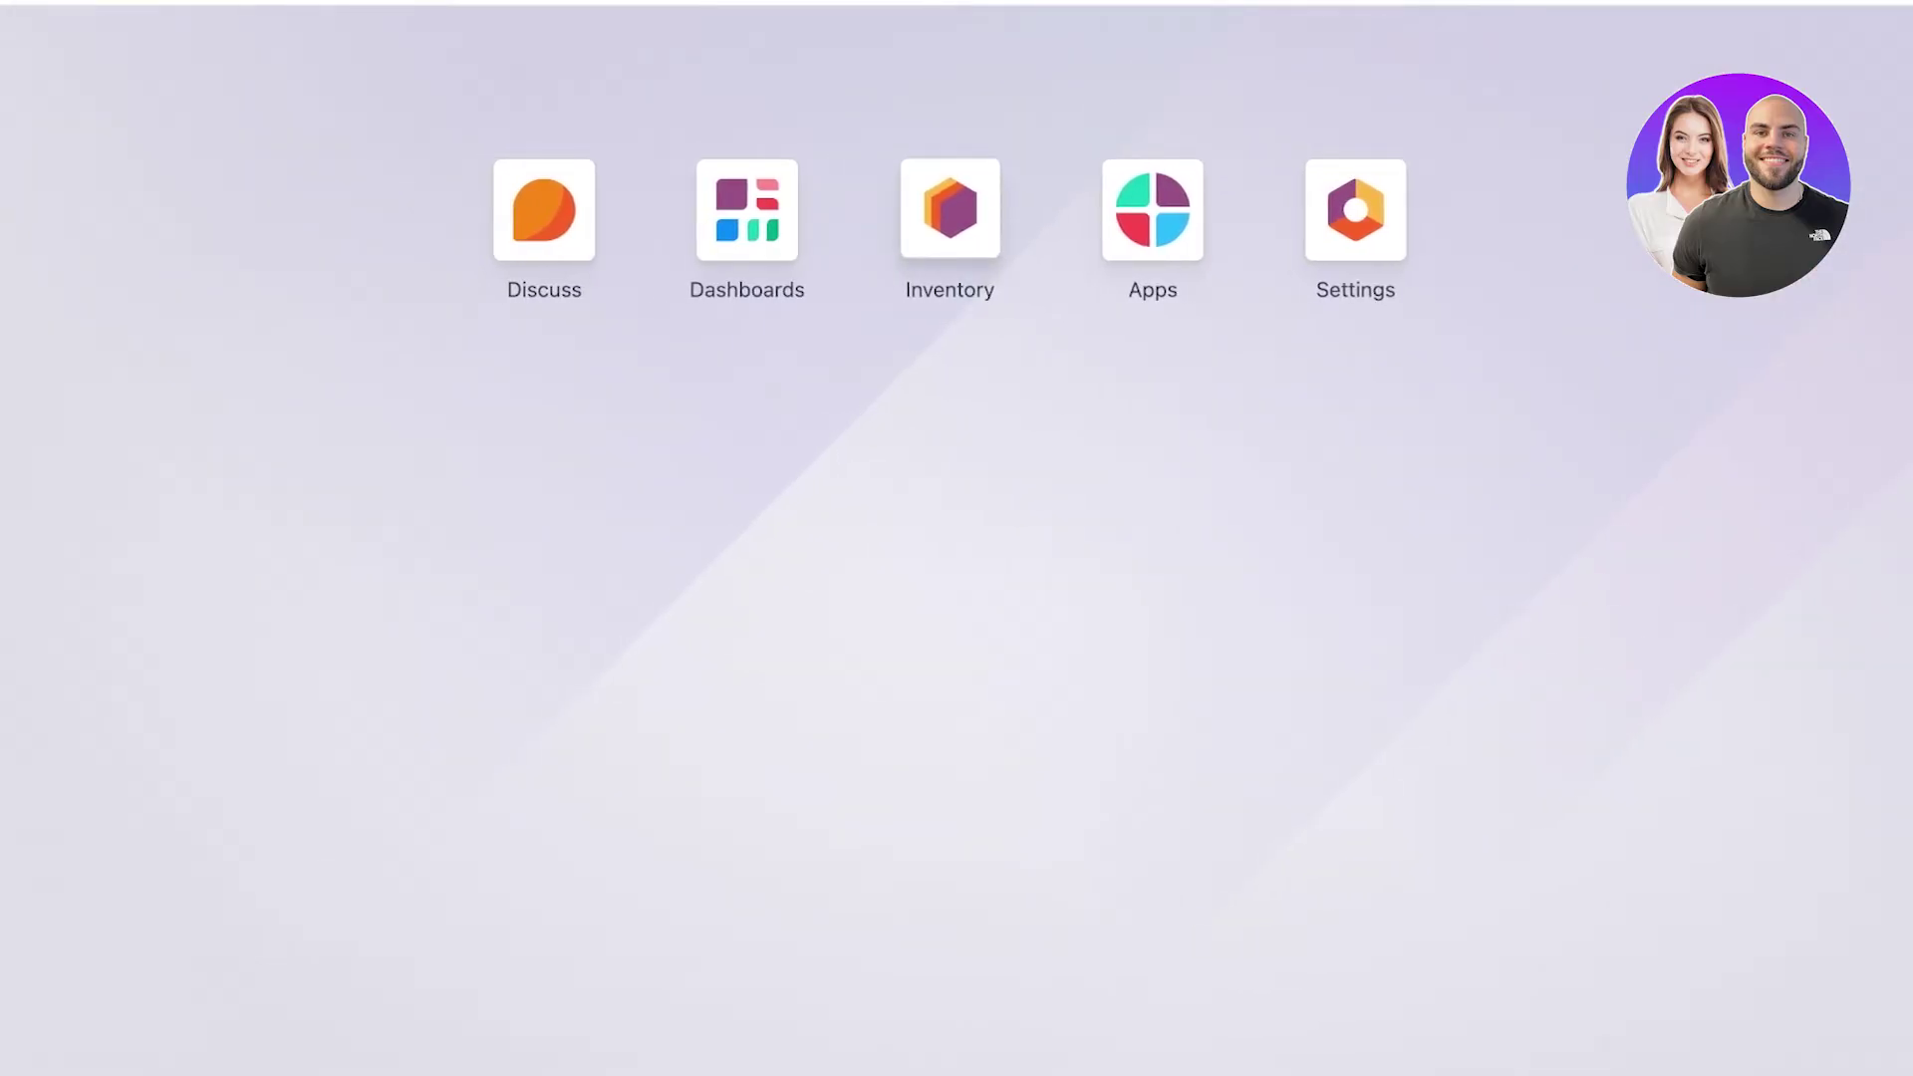
click(950, 209)
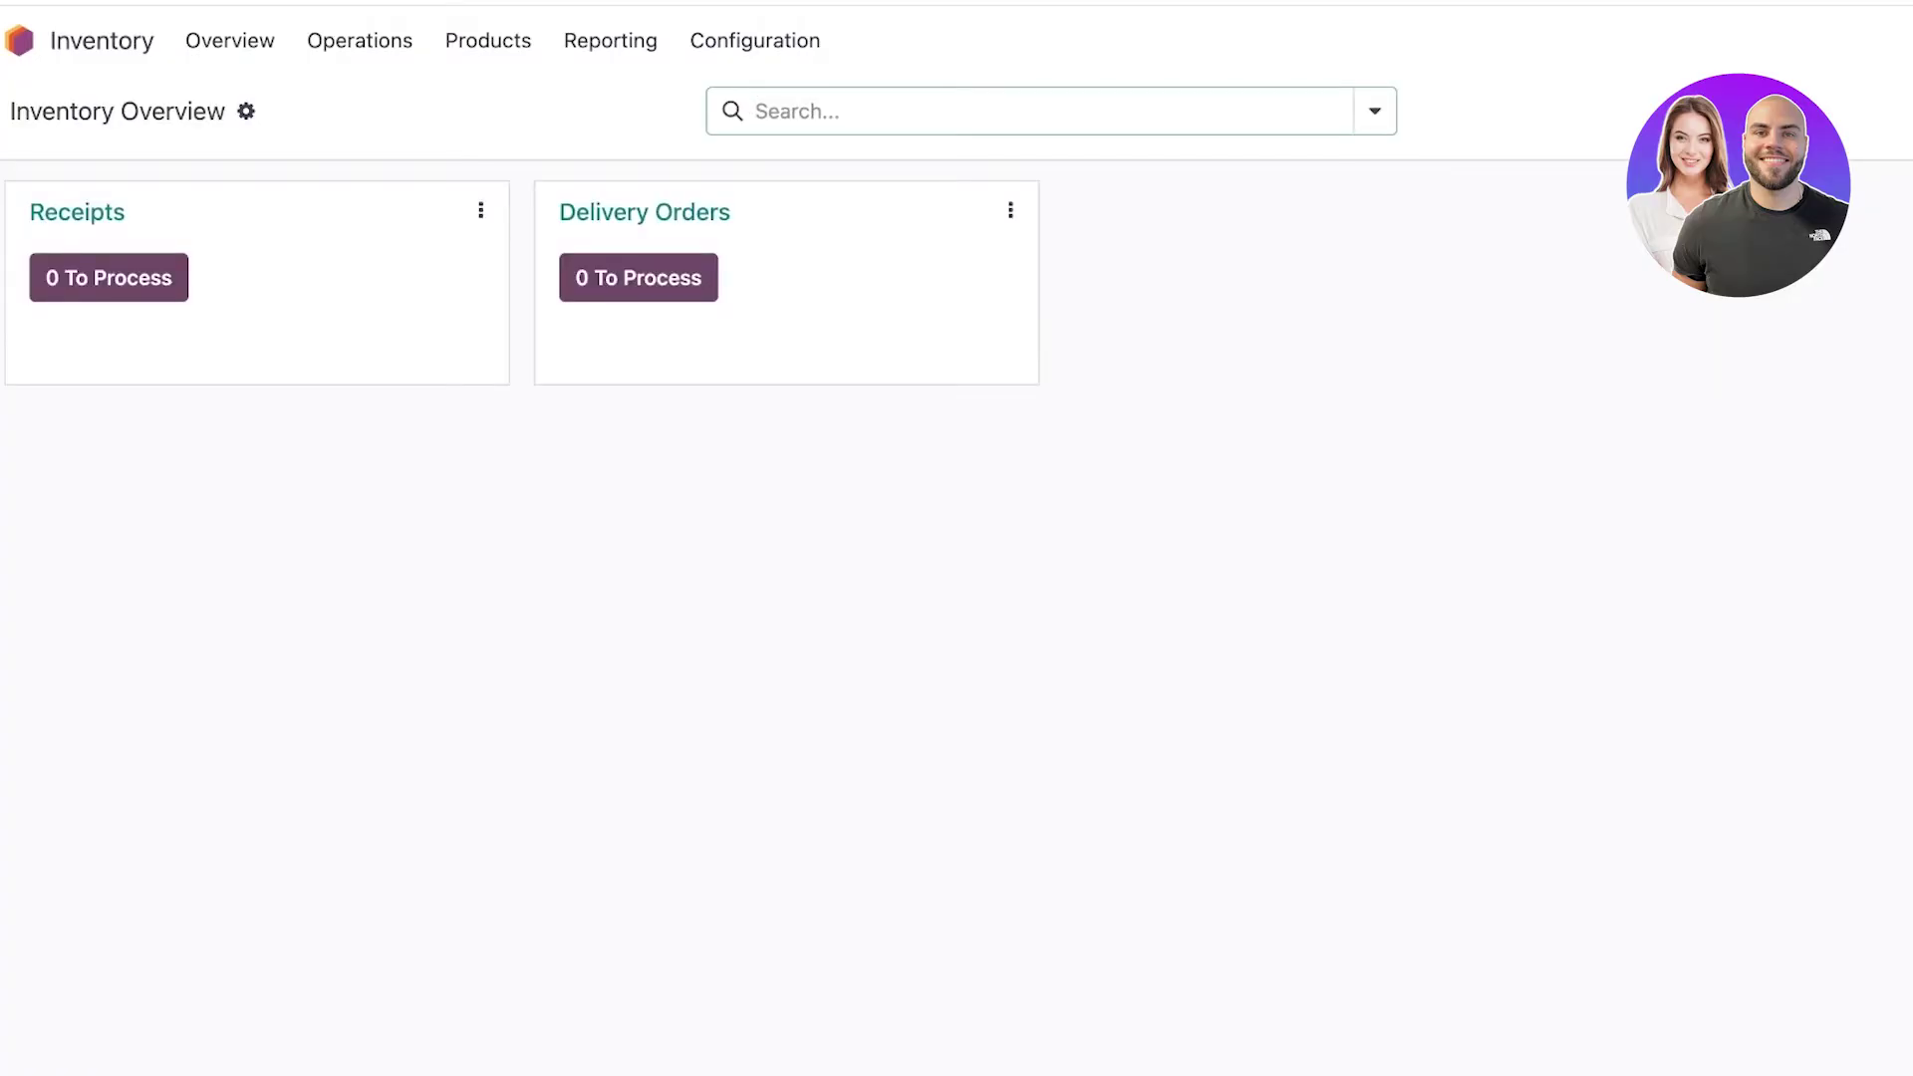
Link the Inventory Overview into the Inventory Flow spreadsheet, then return to the overview.
click(246, 111)
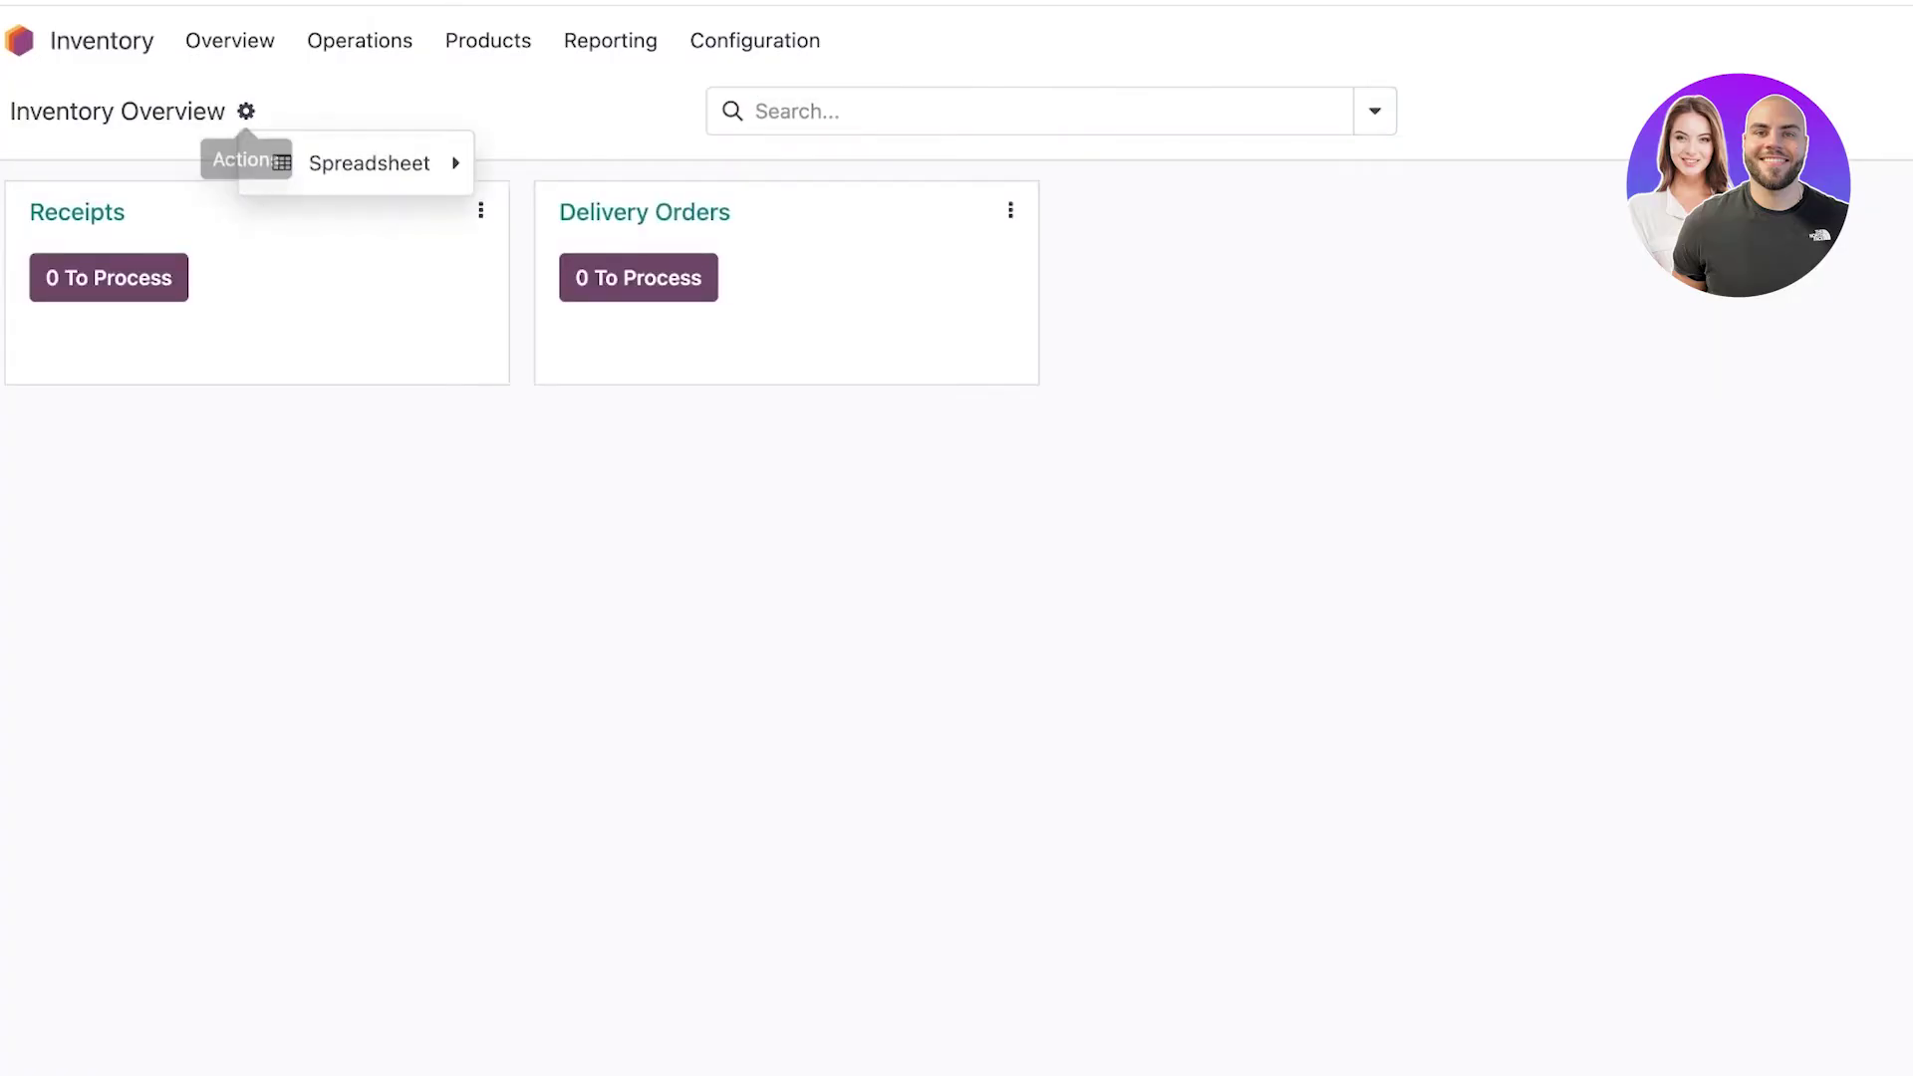
mouse_move(369, 163)
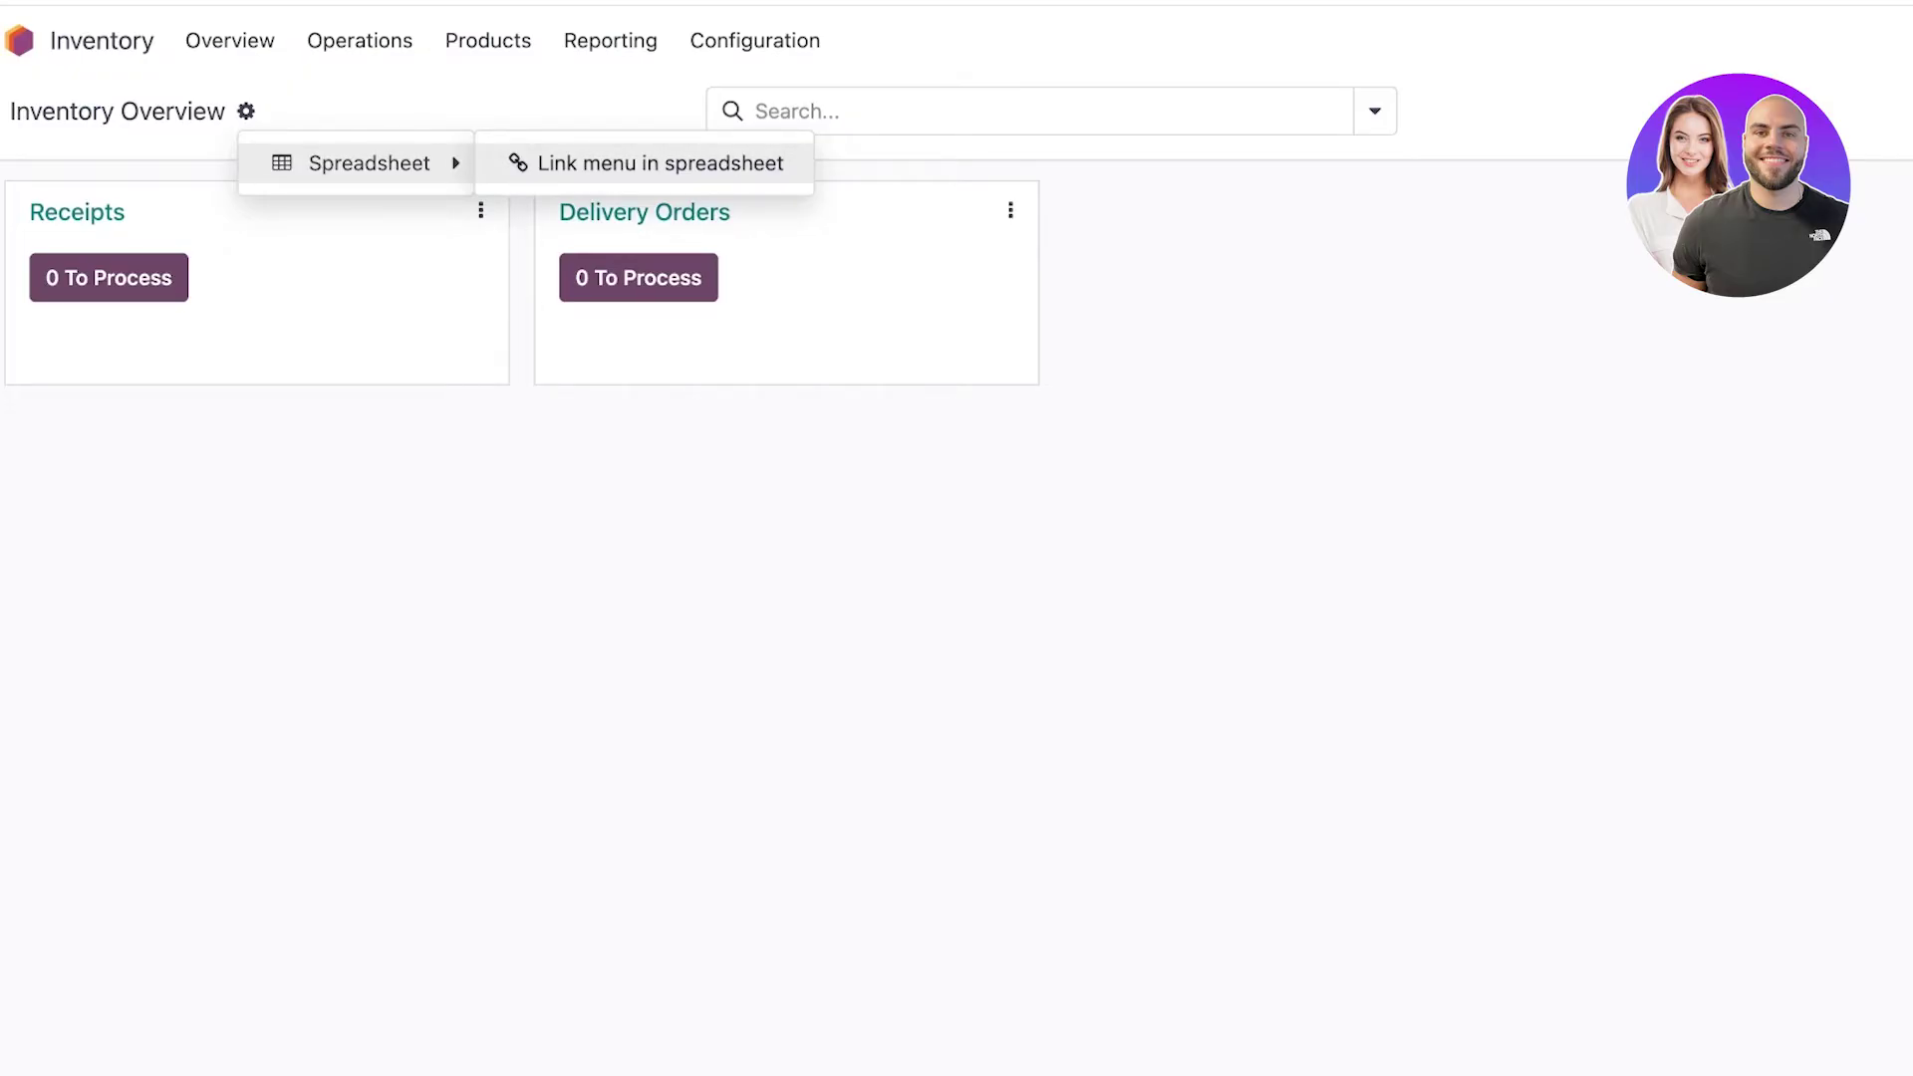
click(659, 162)
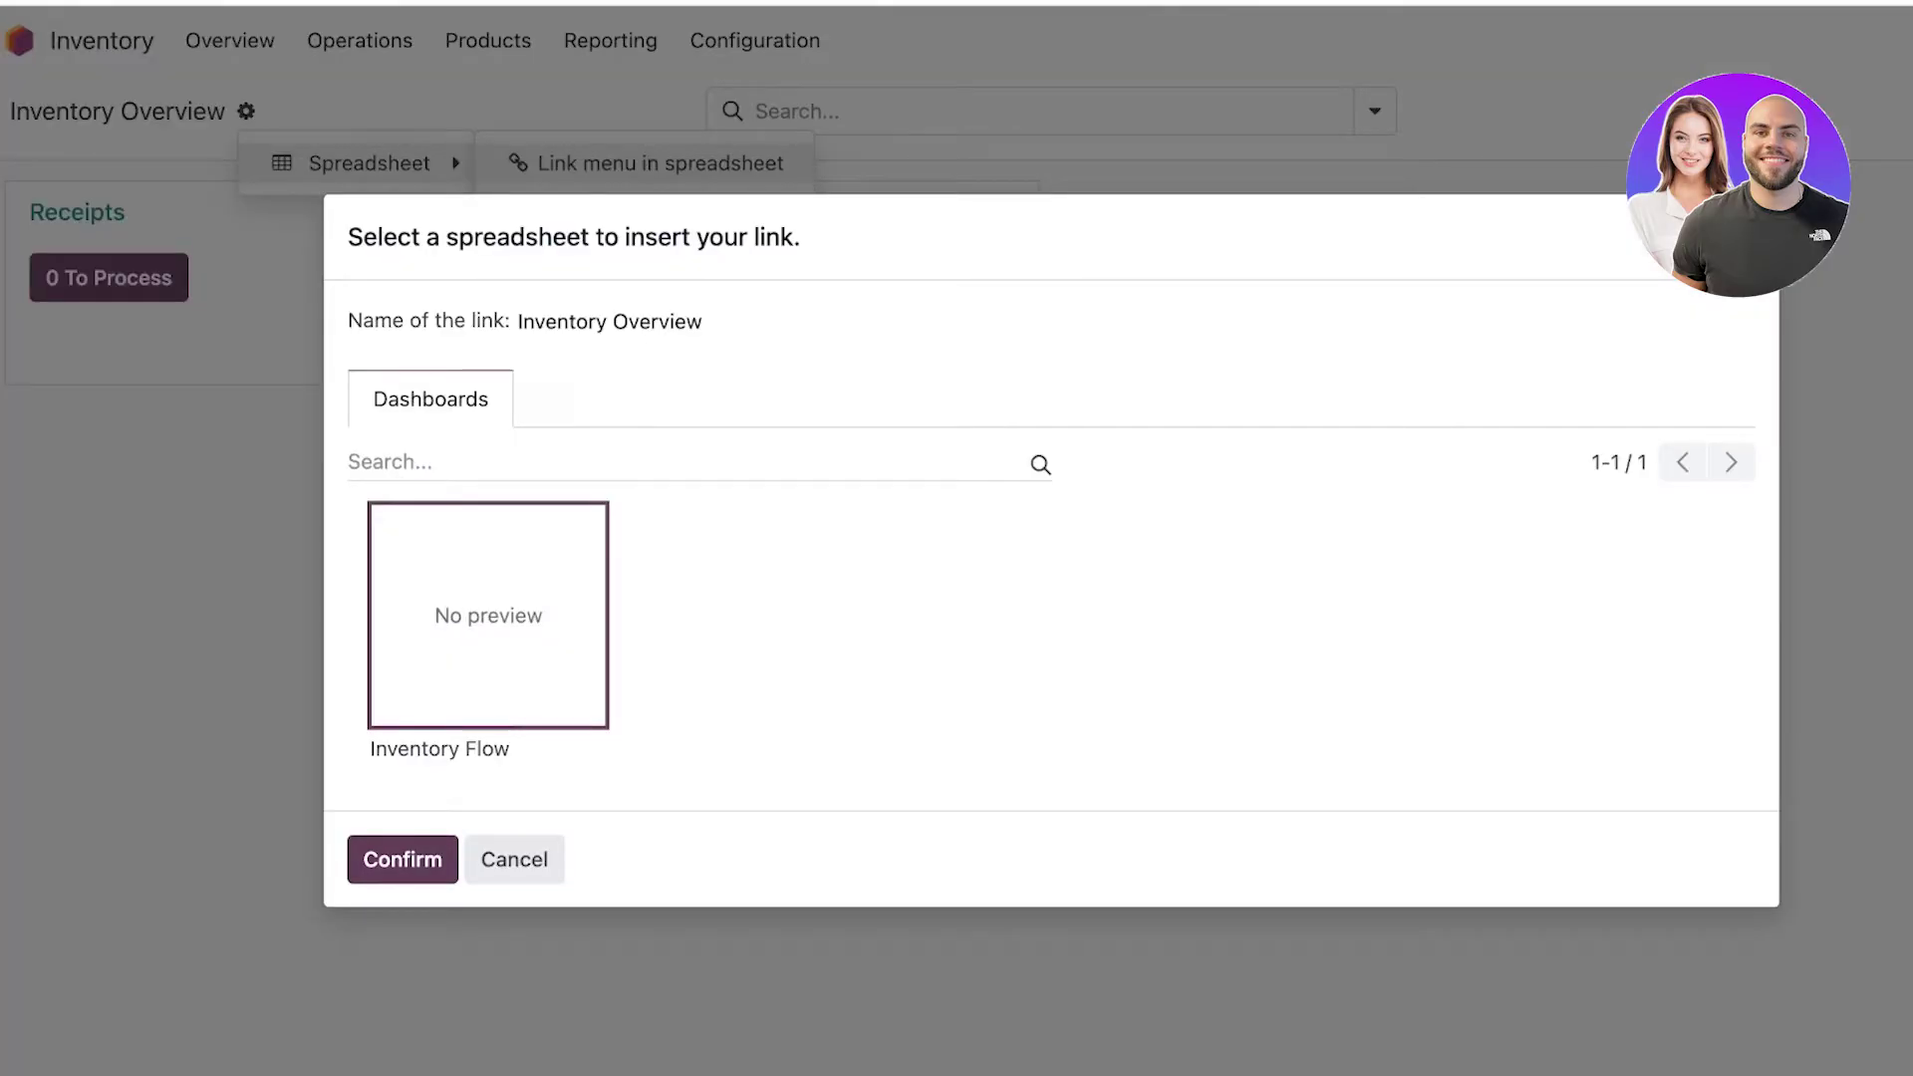
key(Return)
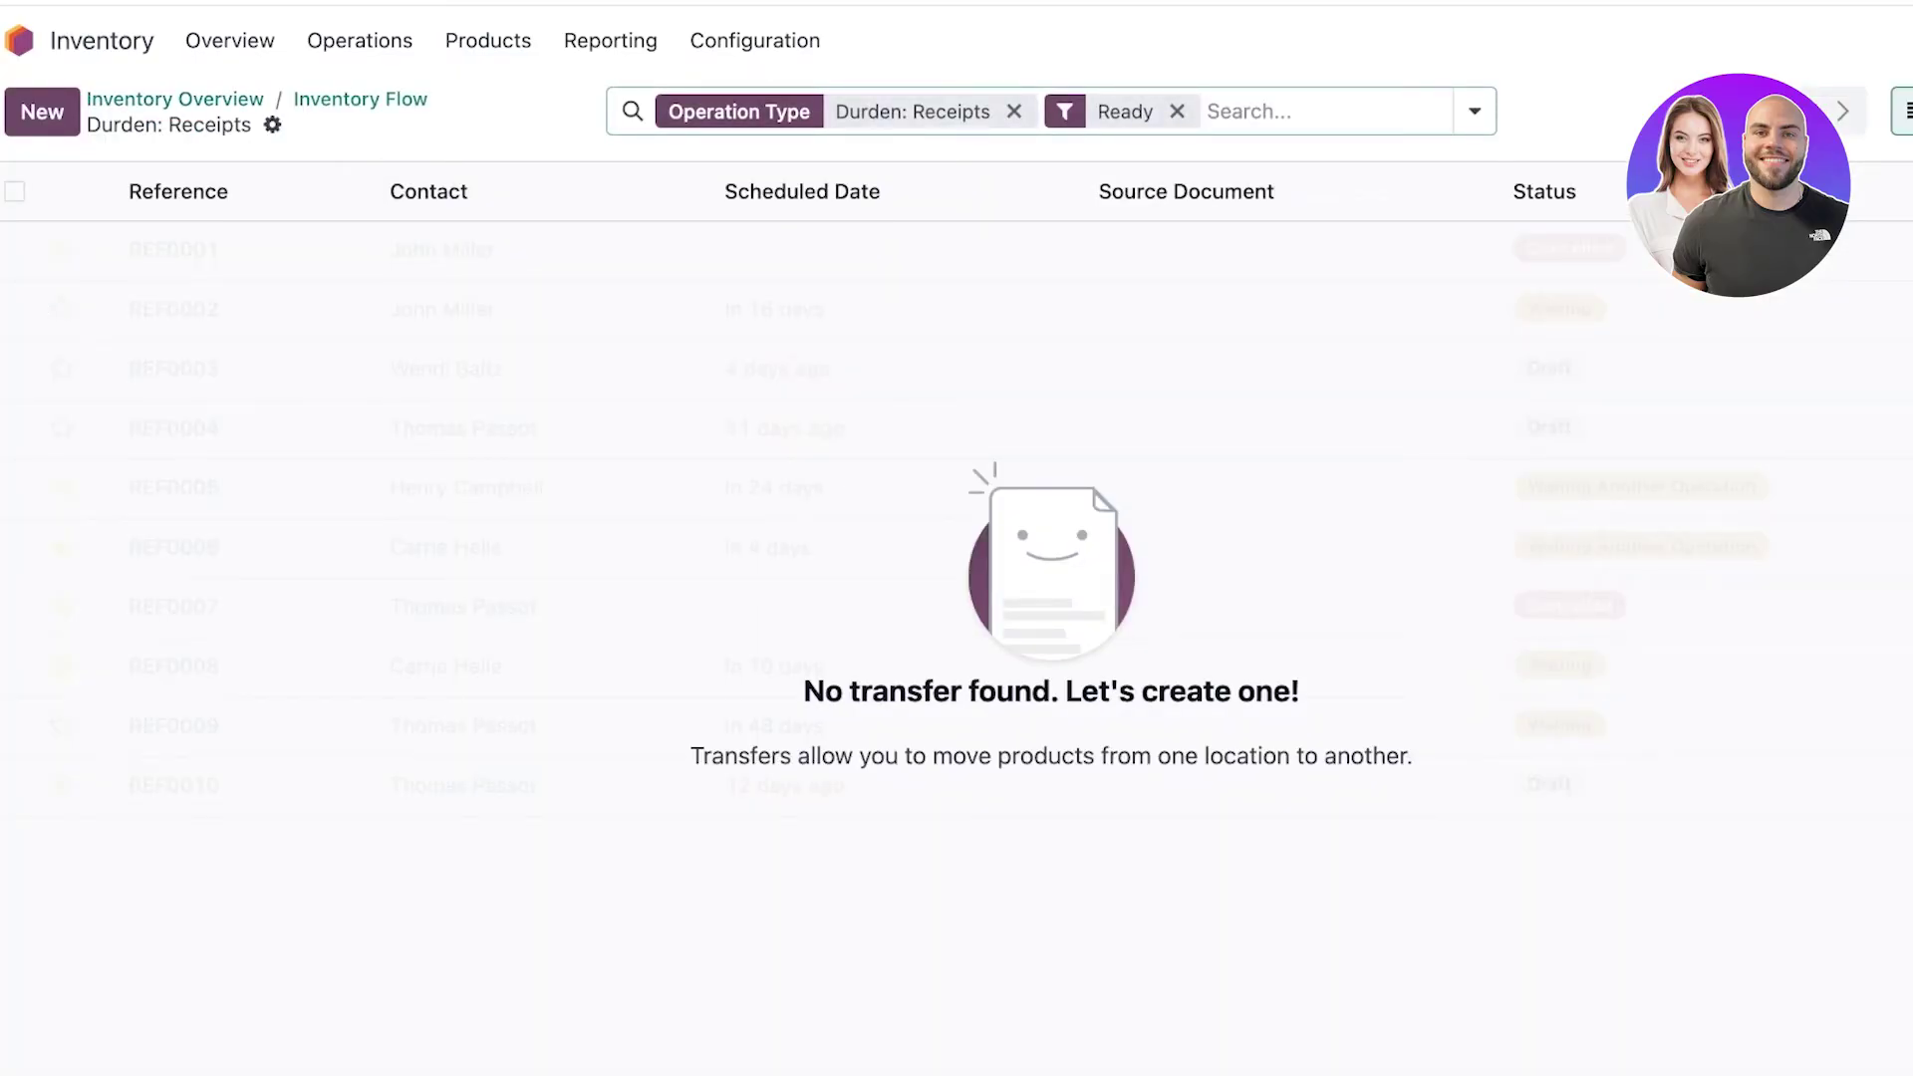
key(BackSpace)
key(BackSpace)
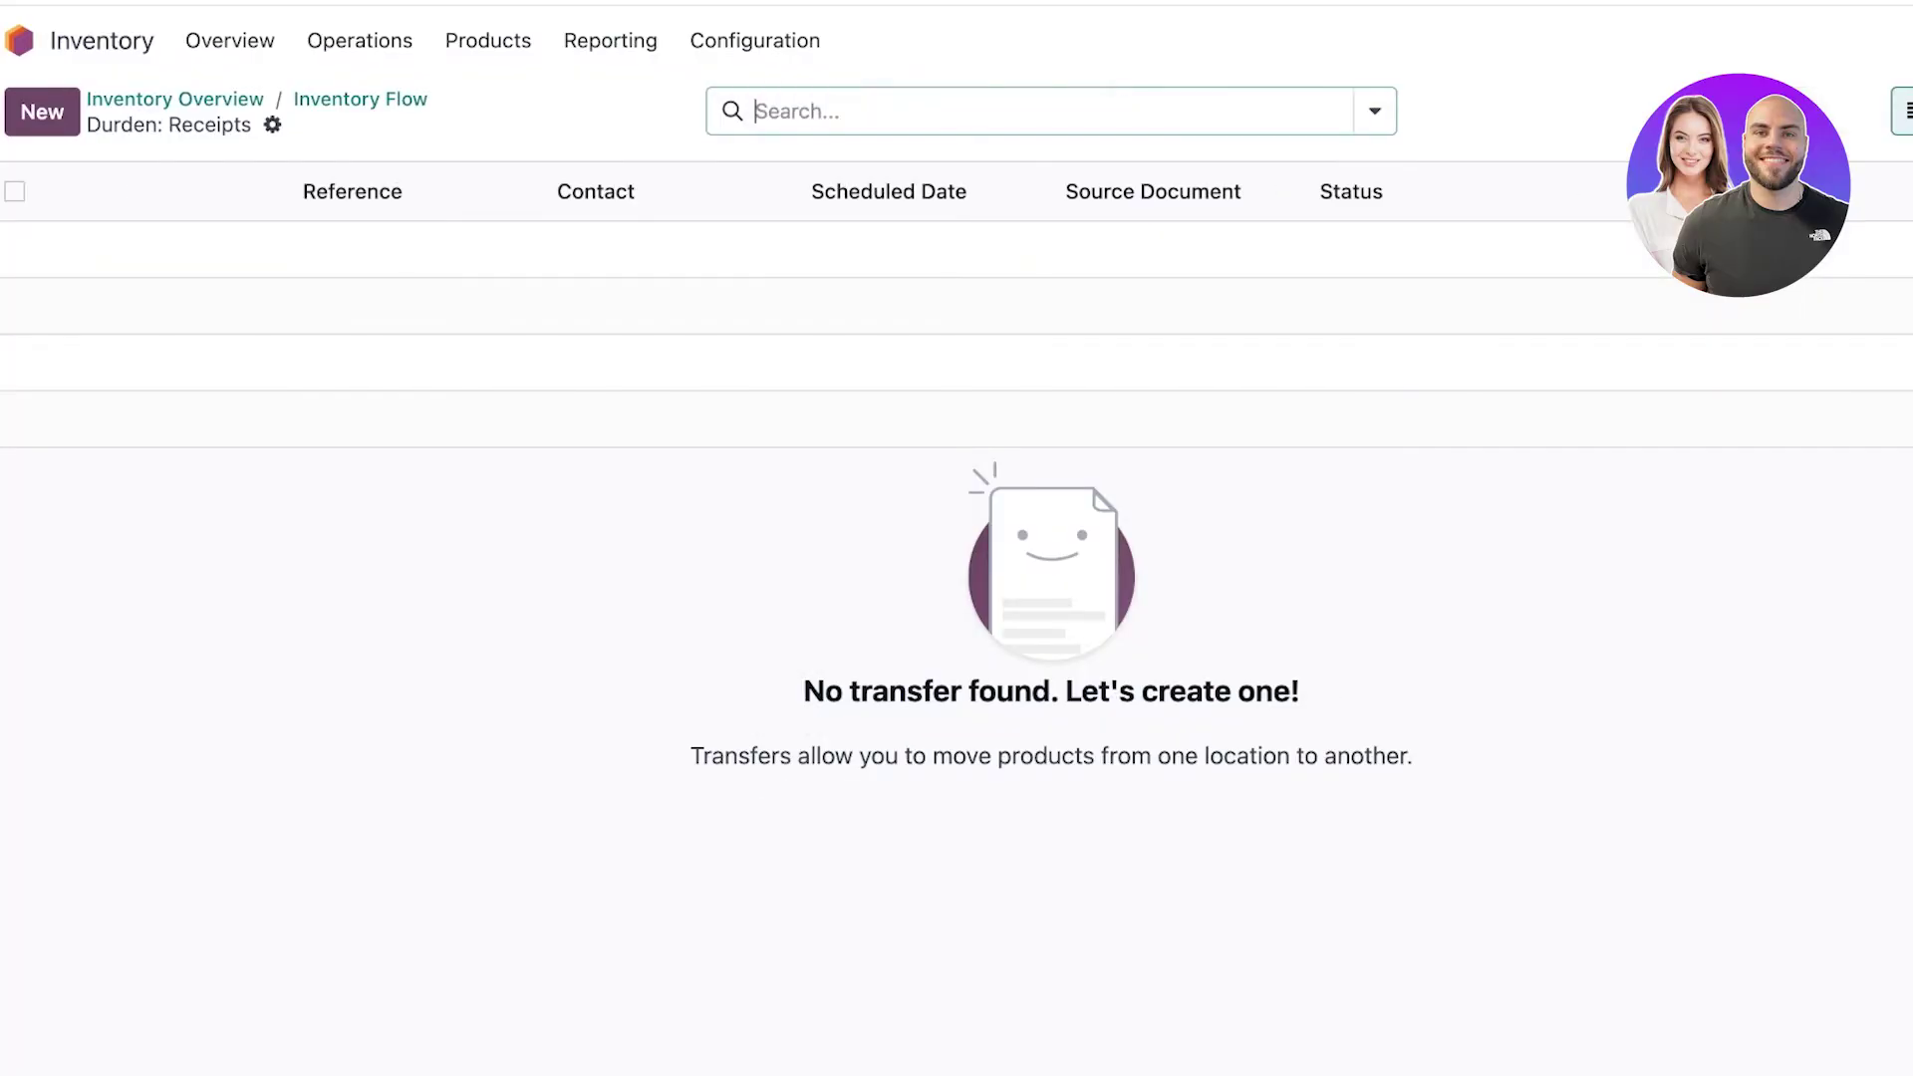
click(174, 99)
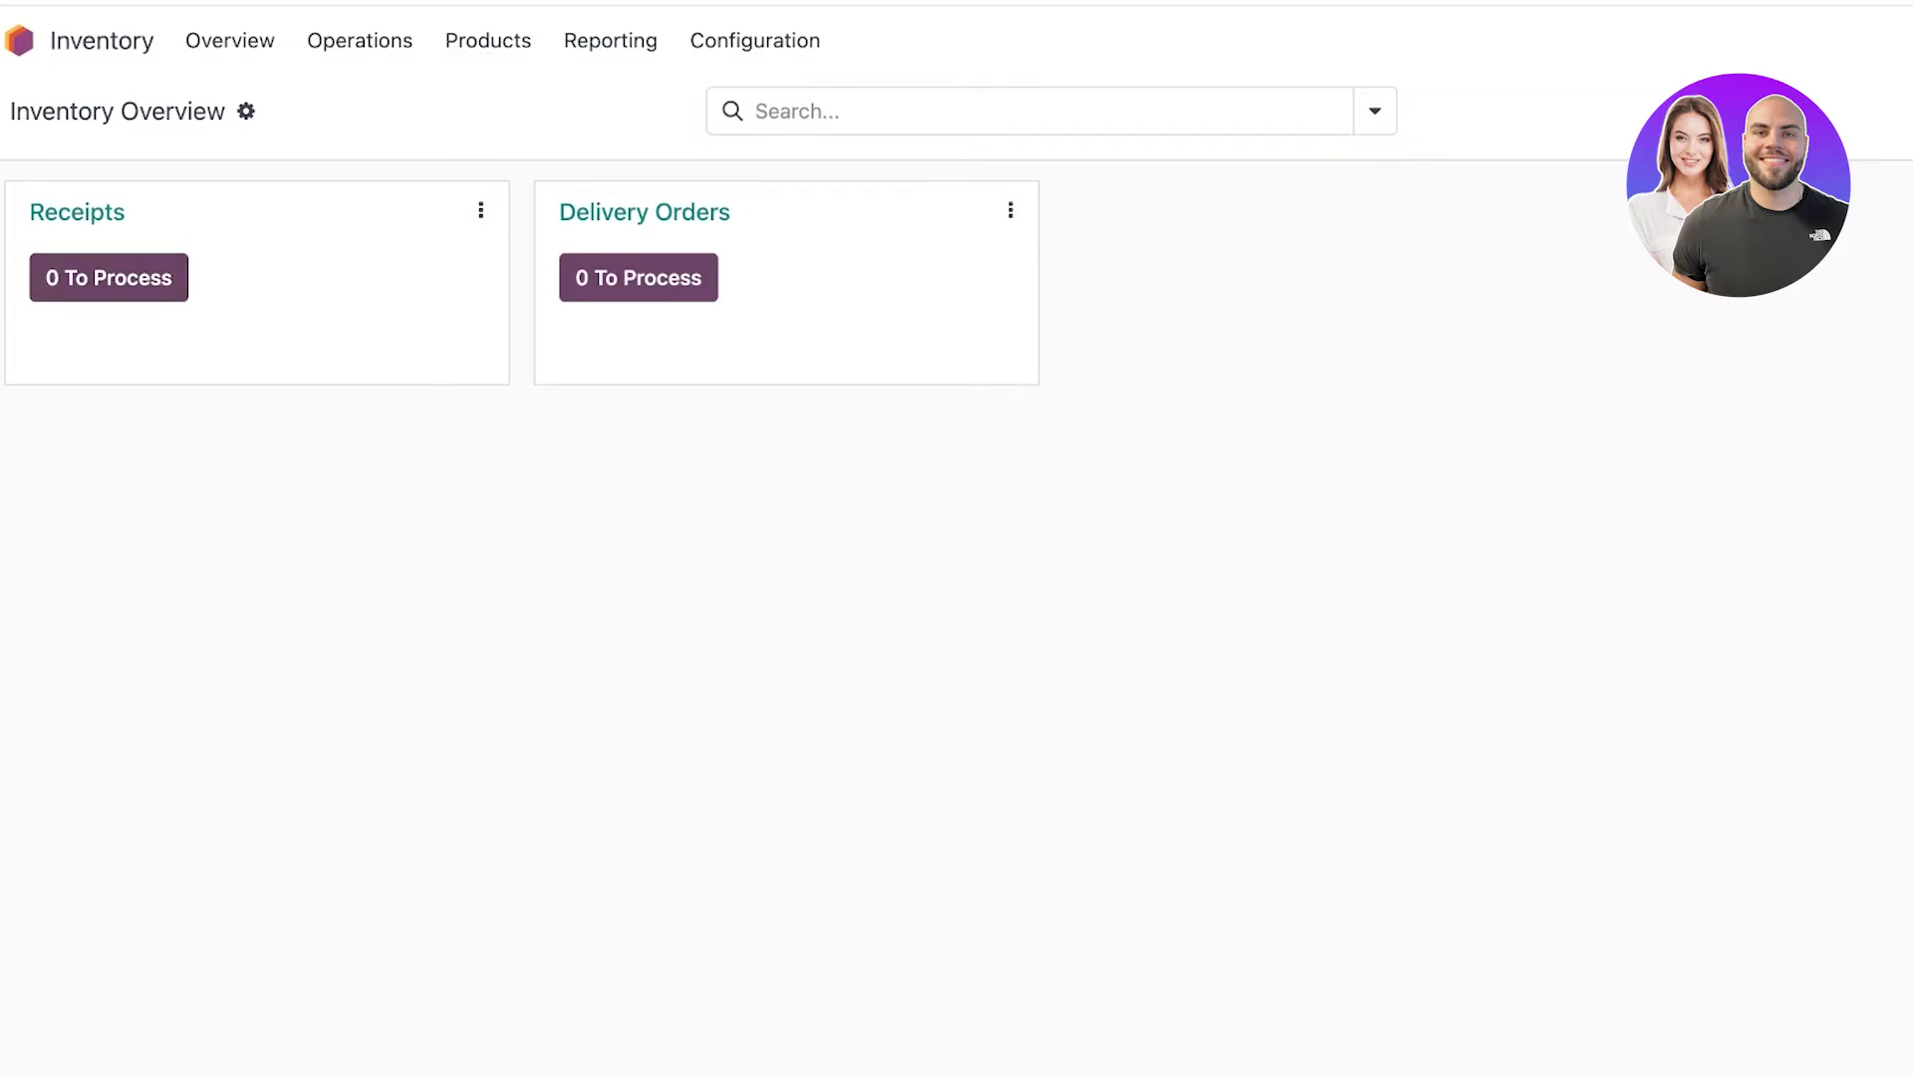
Navigate from the Inventory Overview through the Products menu to the empty Products list.
click(481, 210)
click(481, 210)
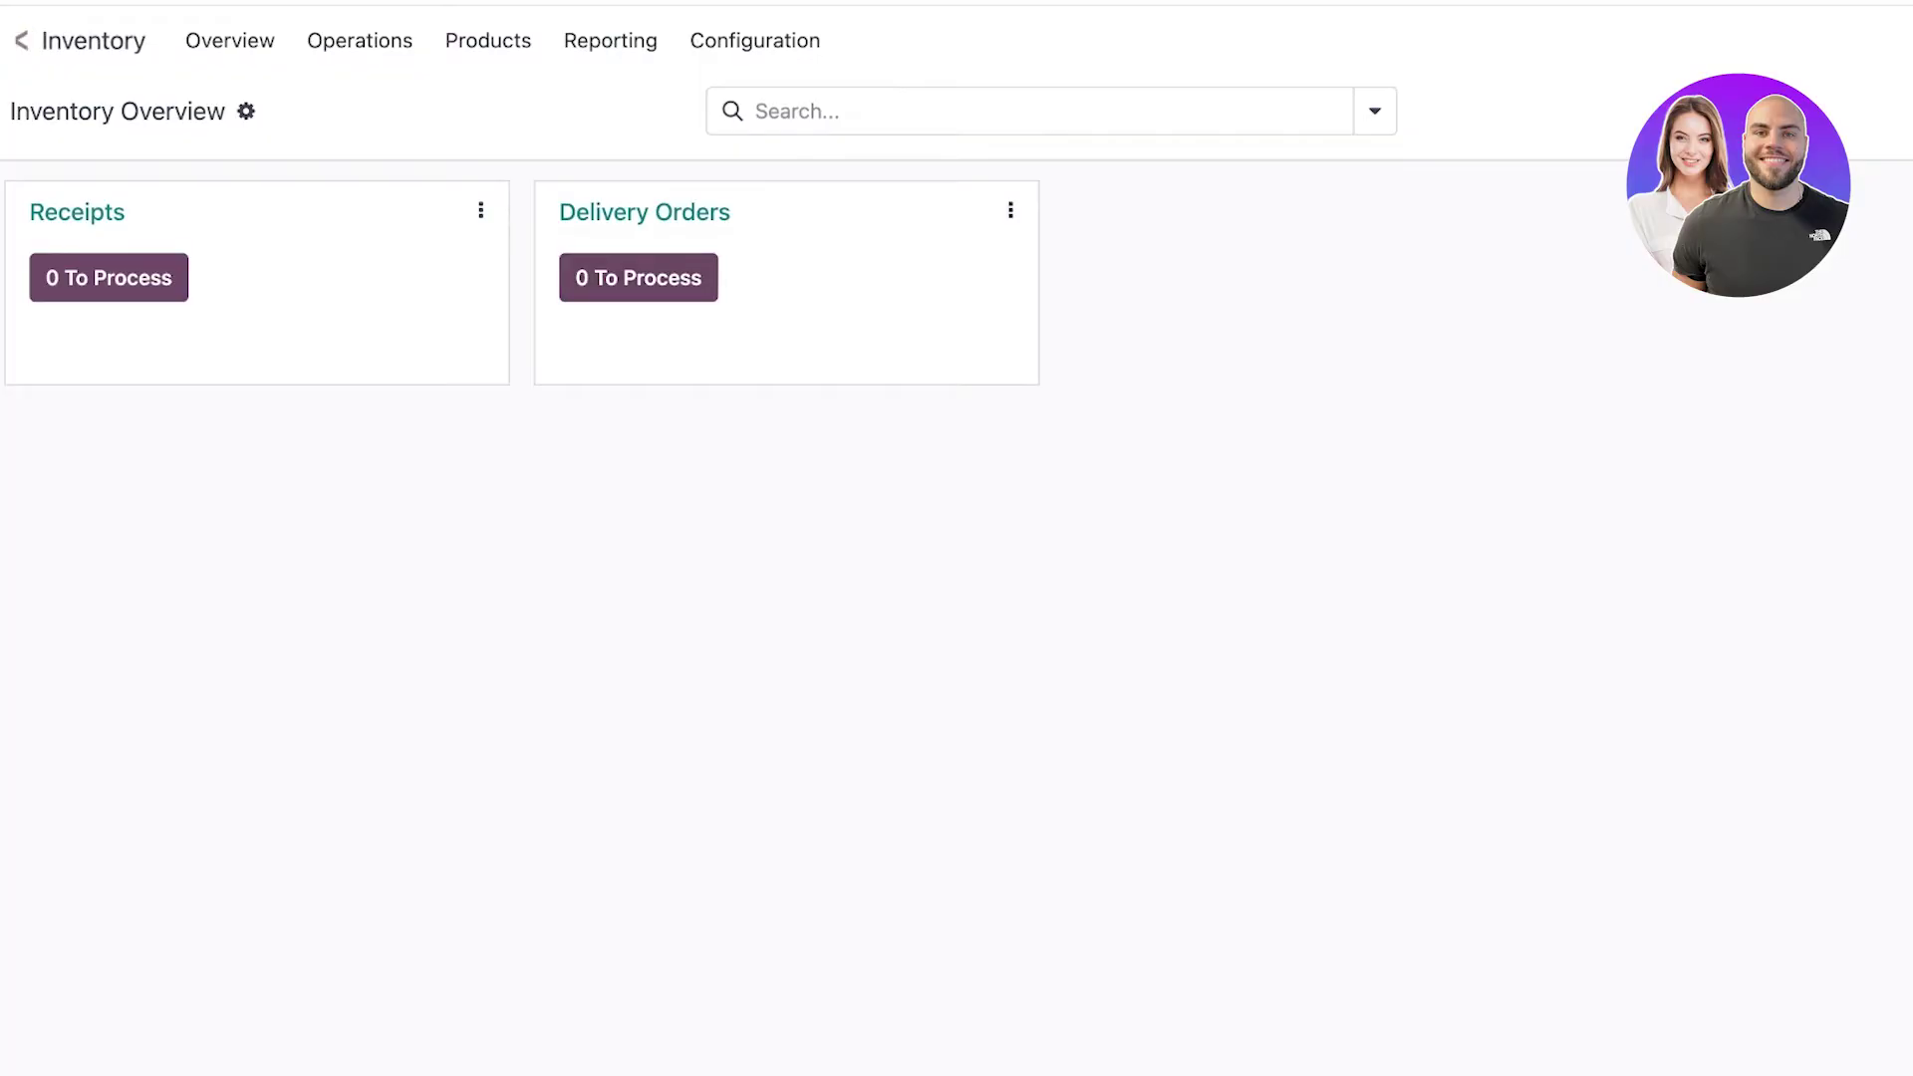
click(229, 40)
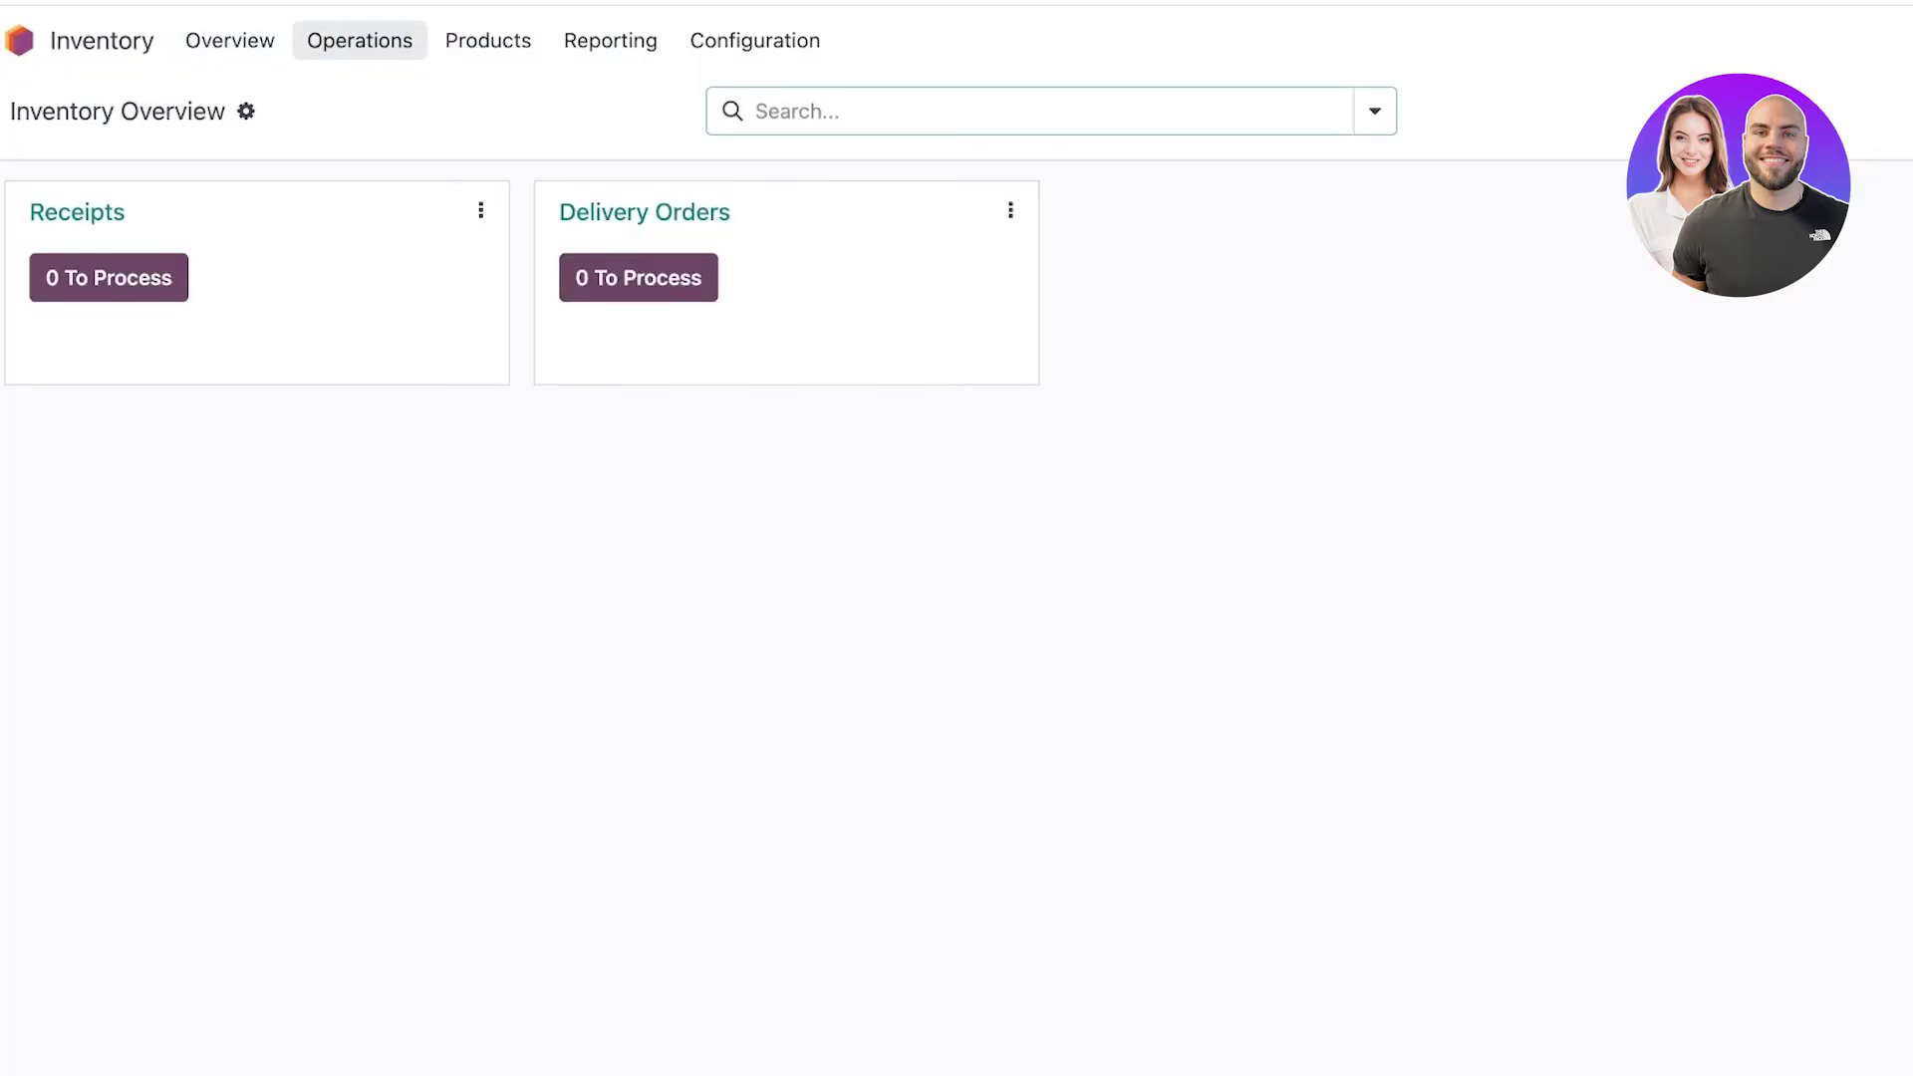
click(360, 40)
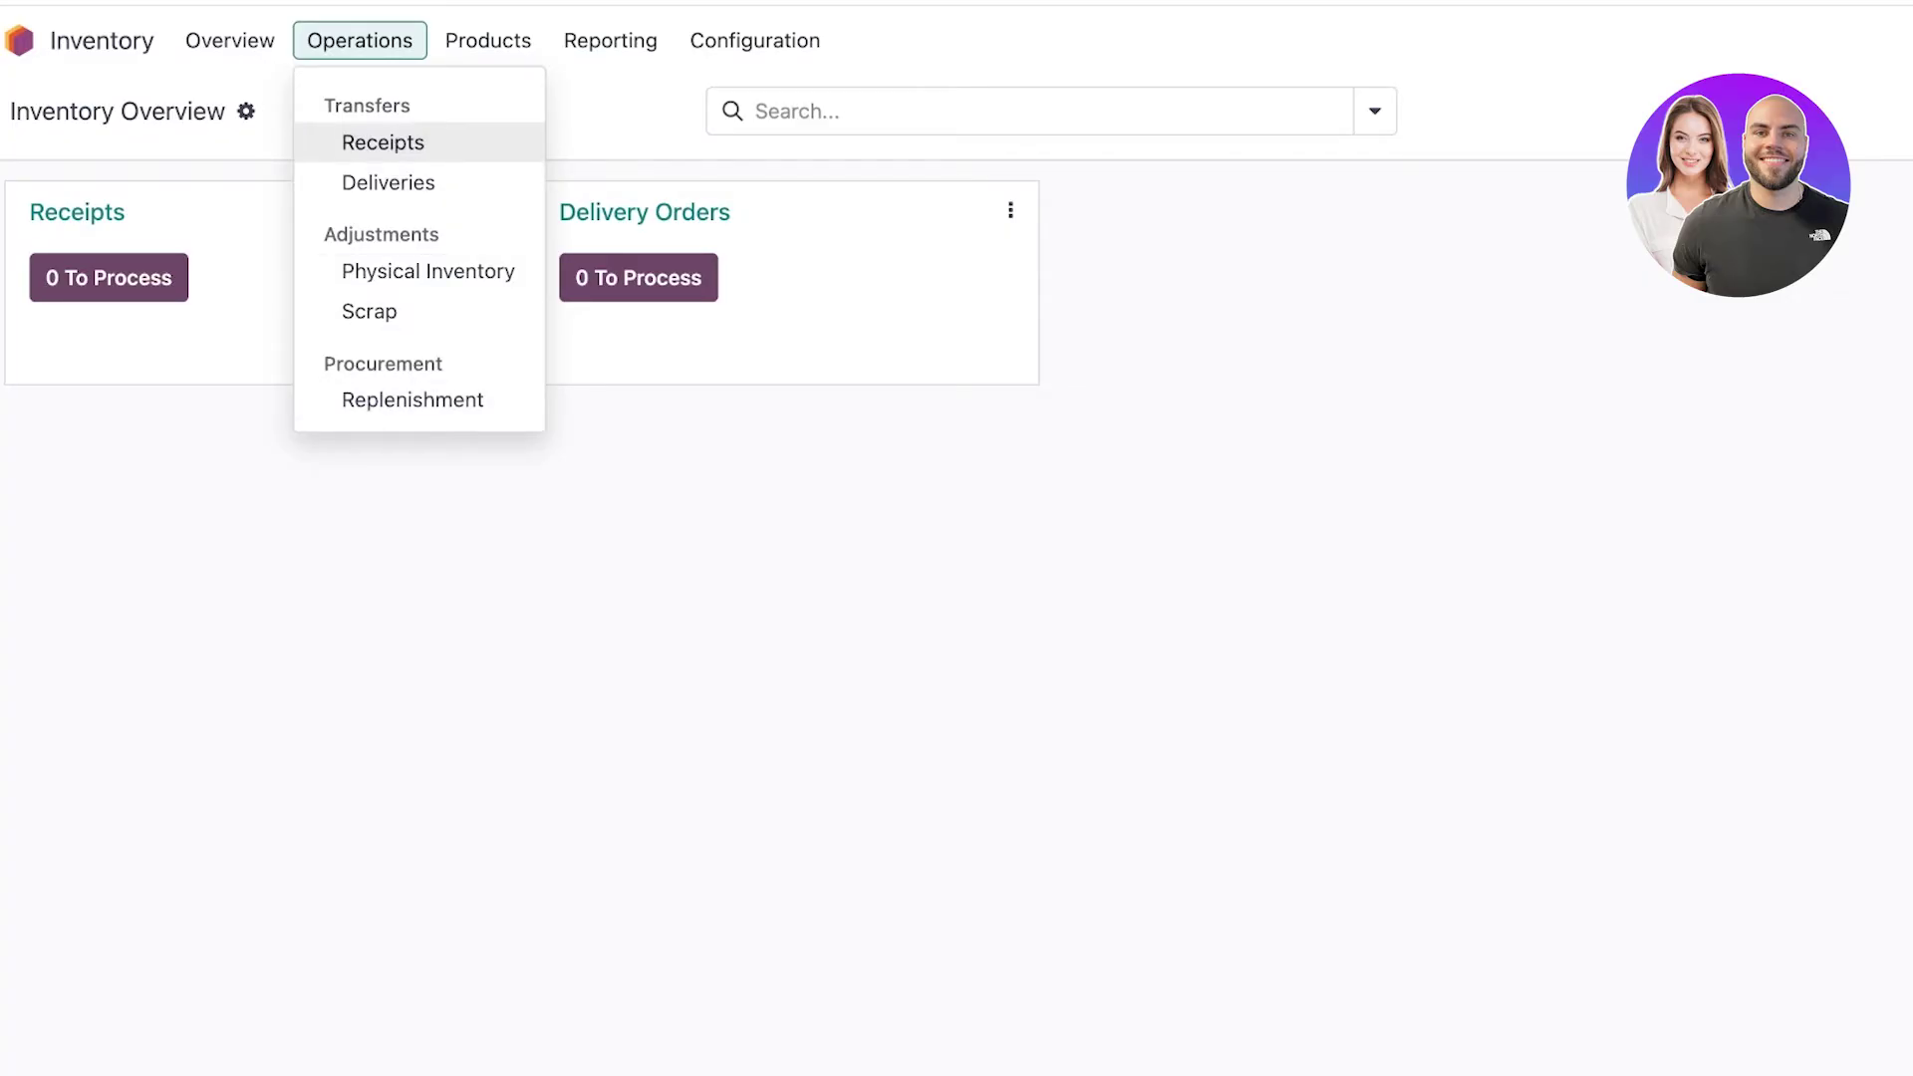
click(487, 40)
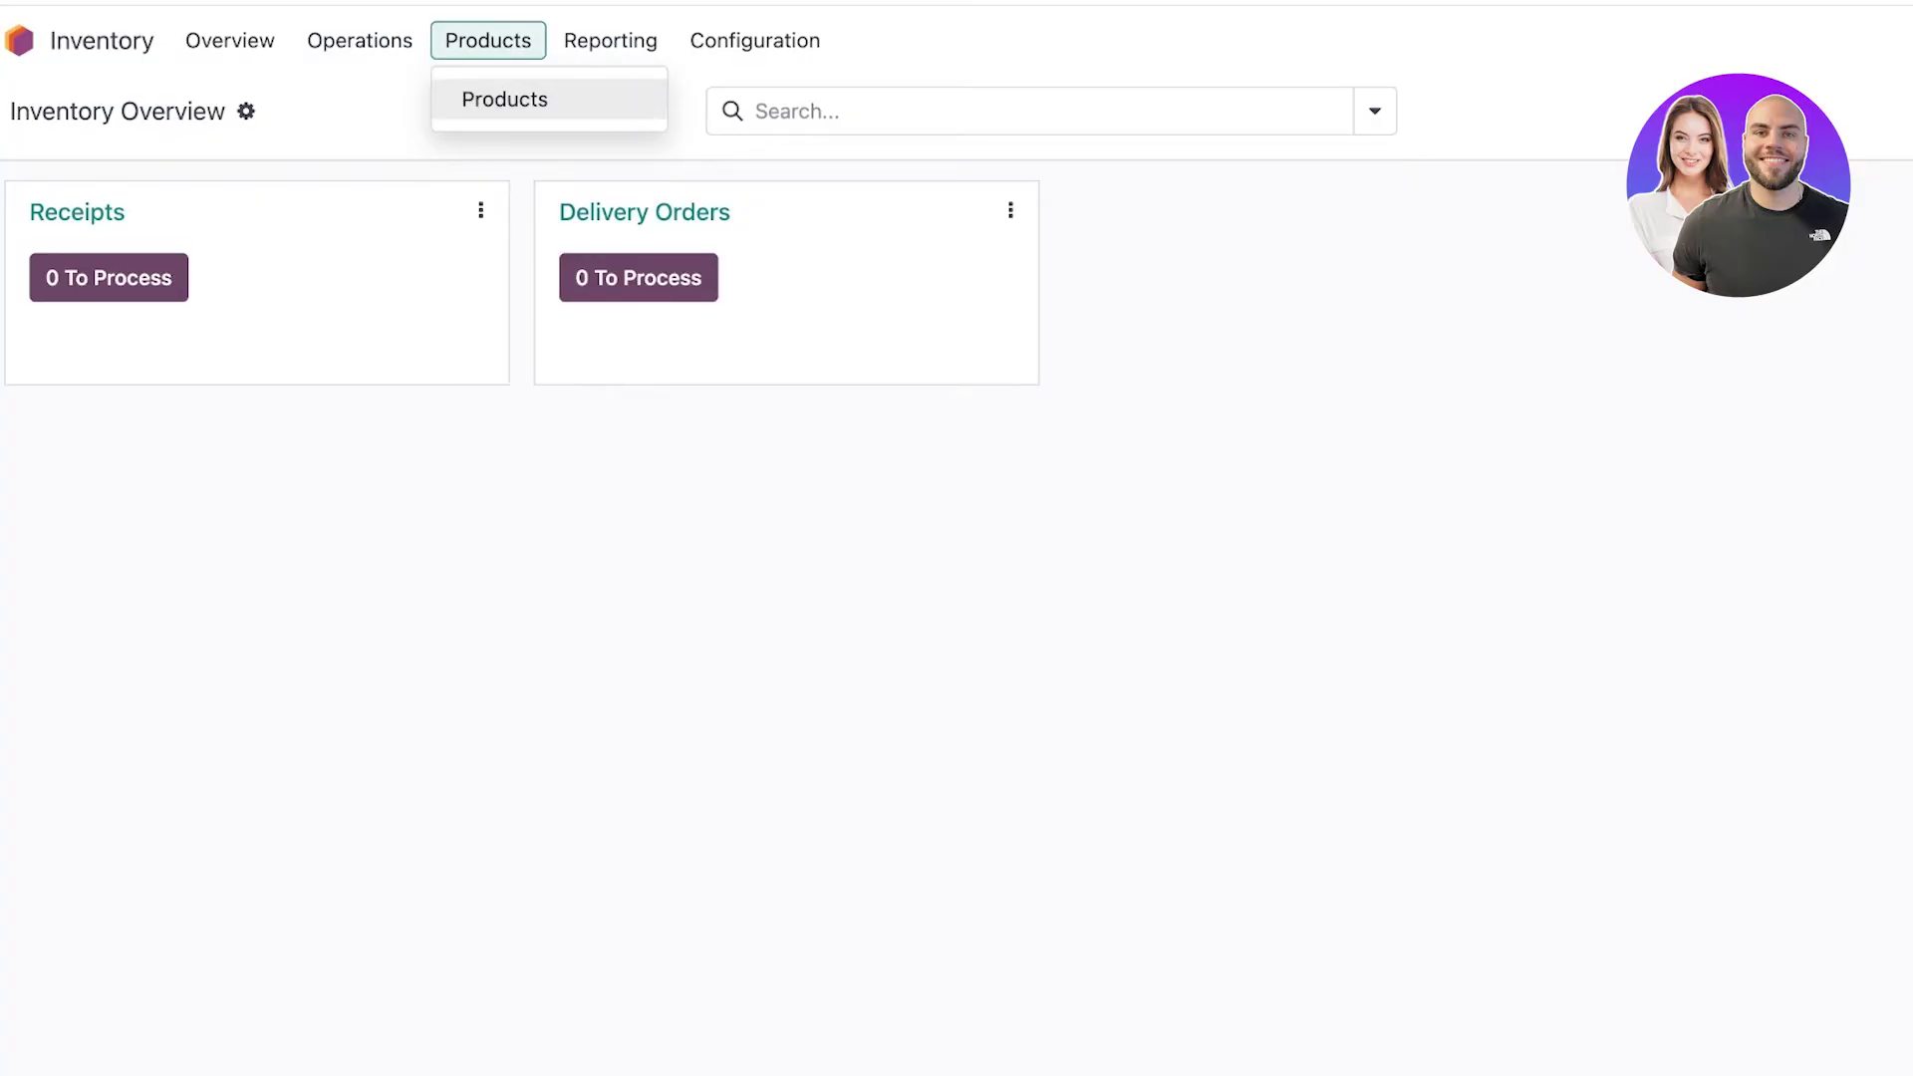
click(505, 99)
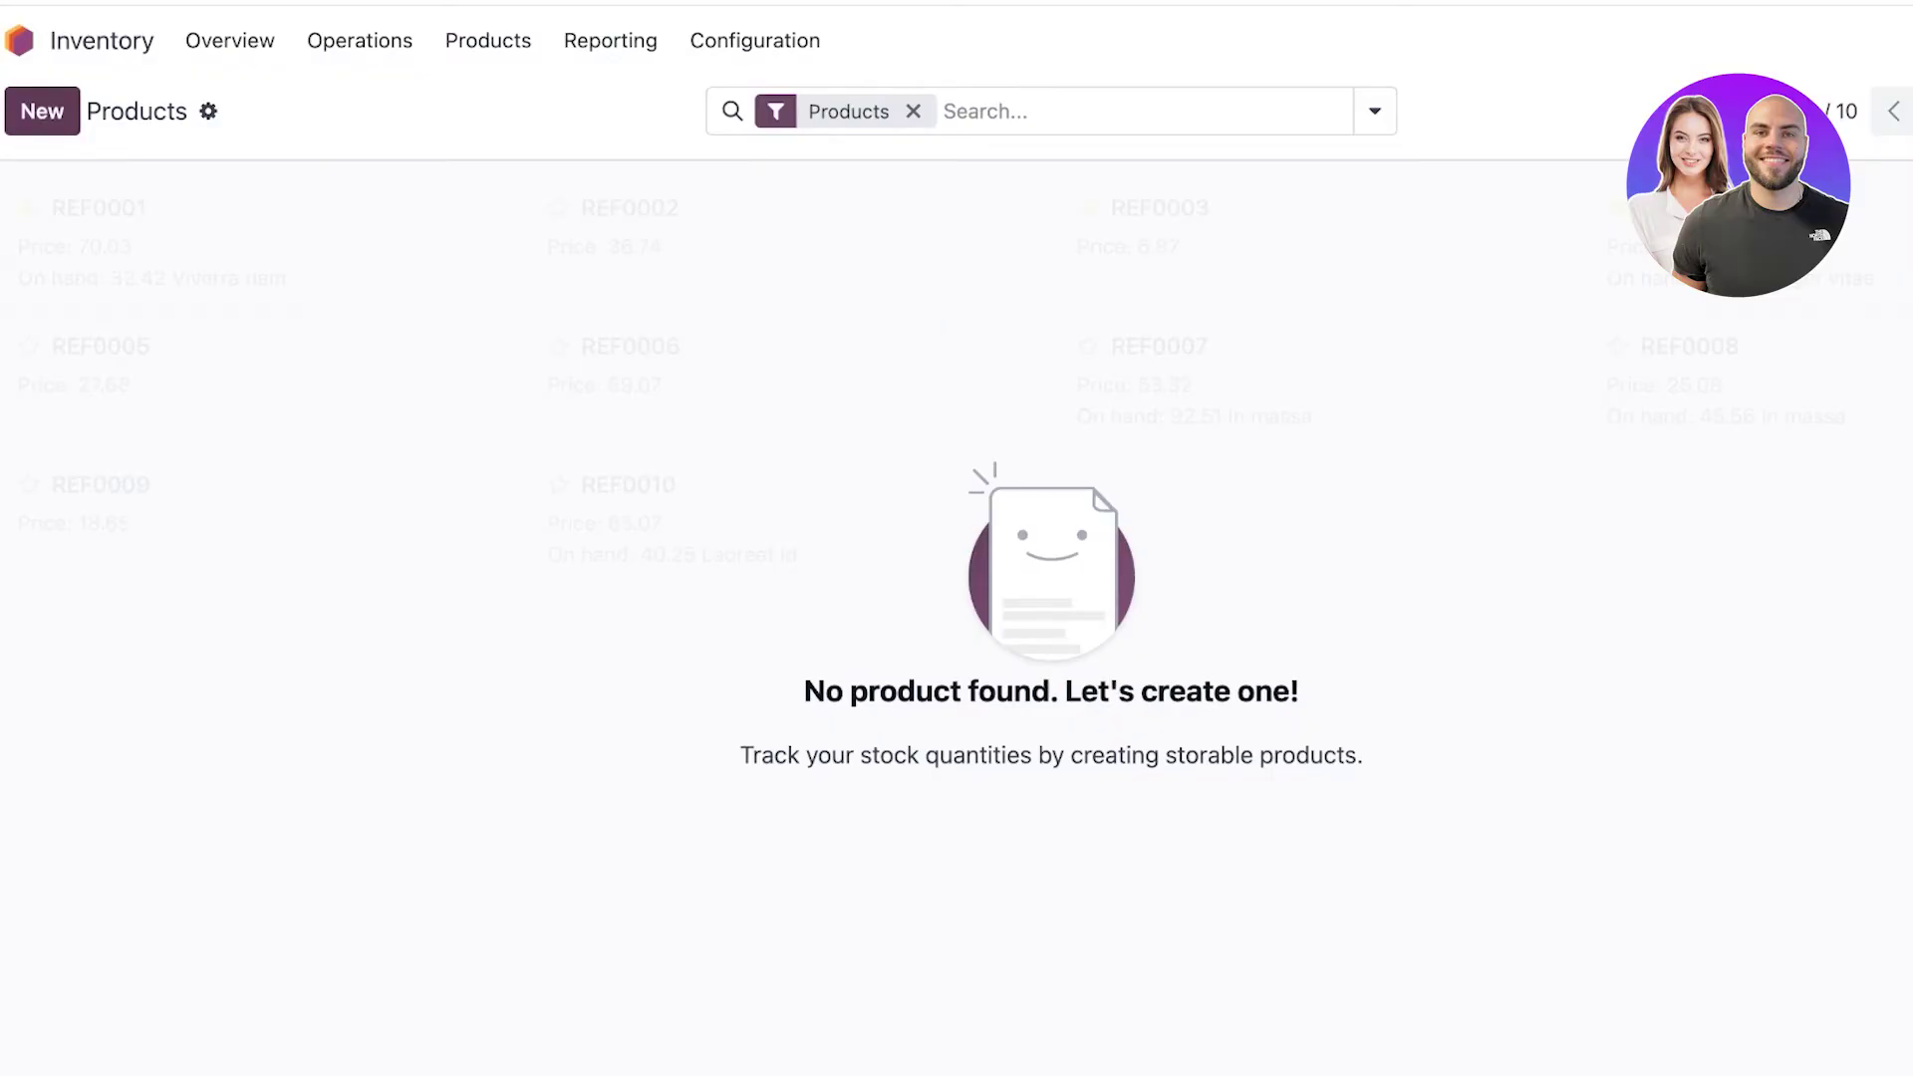
Create a new product named 'Youtube Logo Tee'.
key(alt+c)
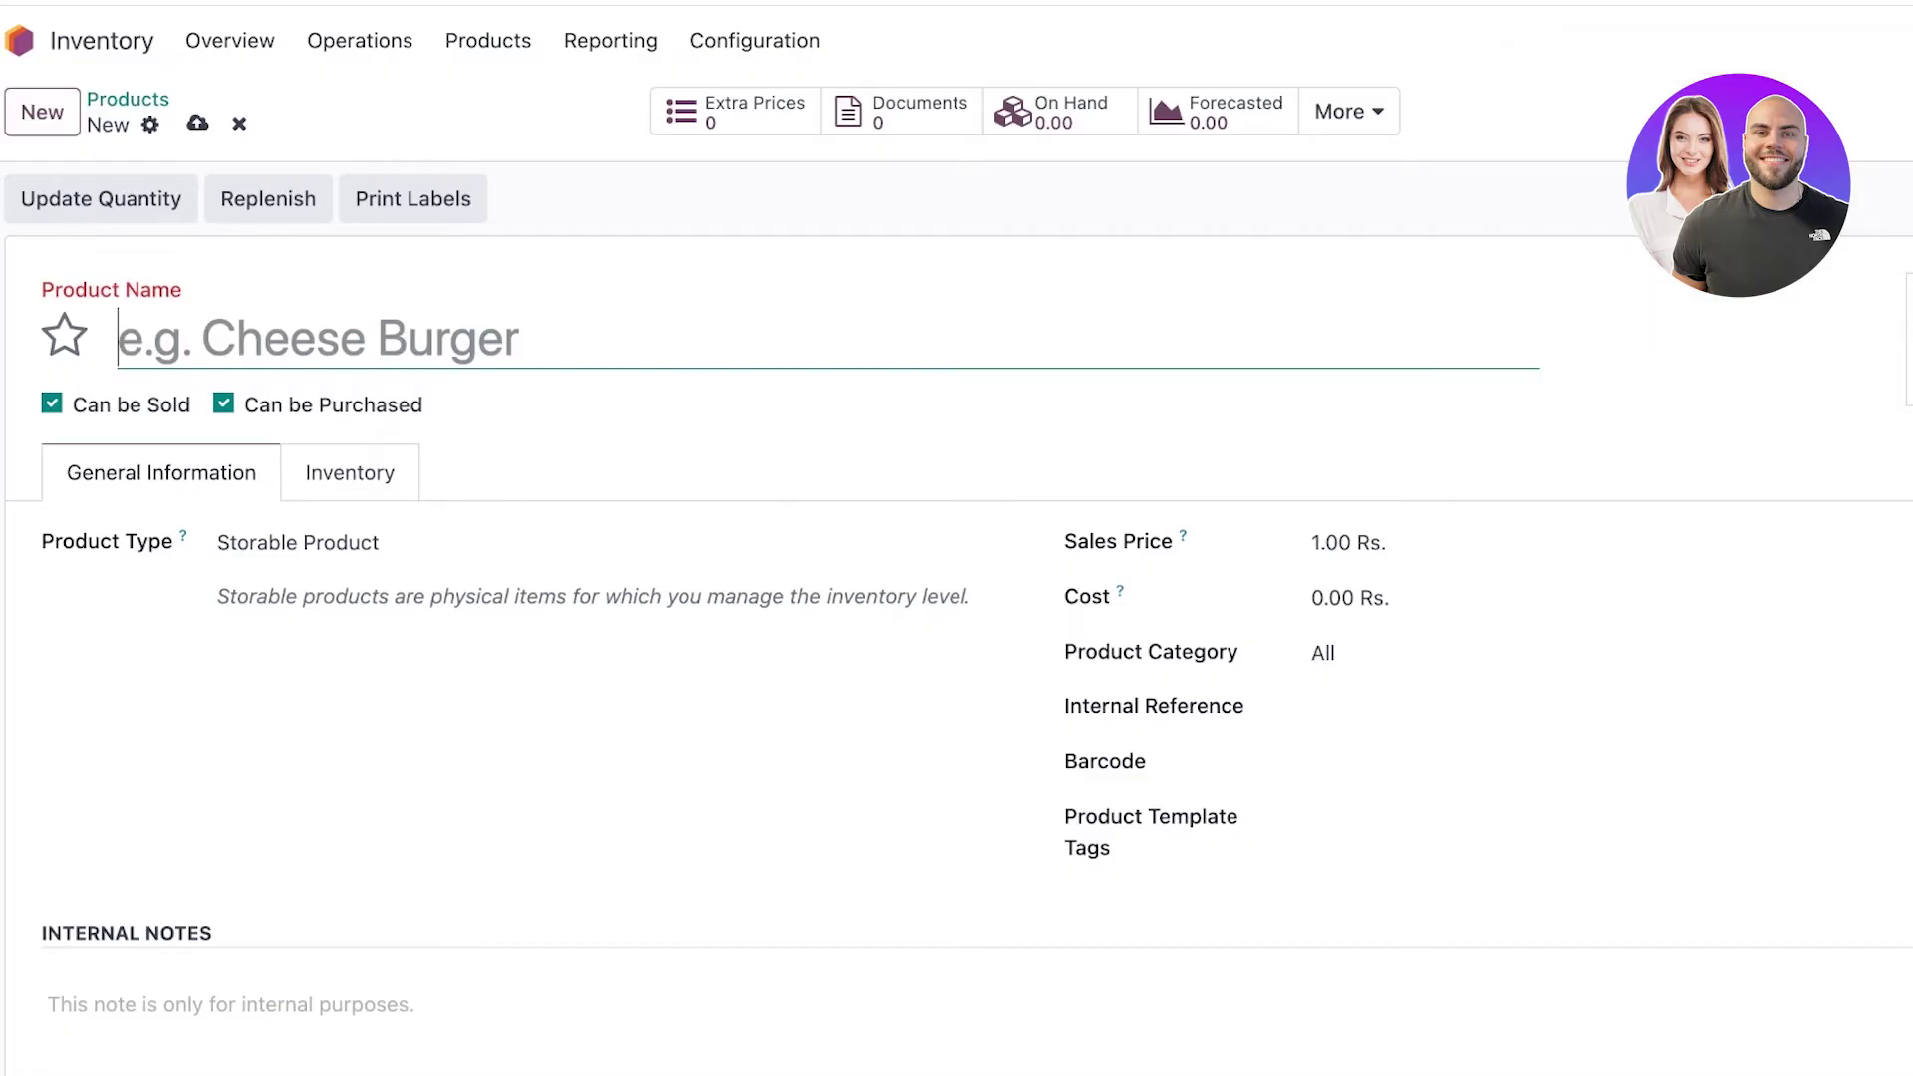
text(Youtuv)
key(BackSpace)
text(b)
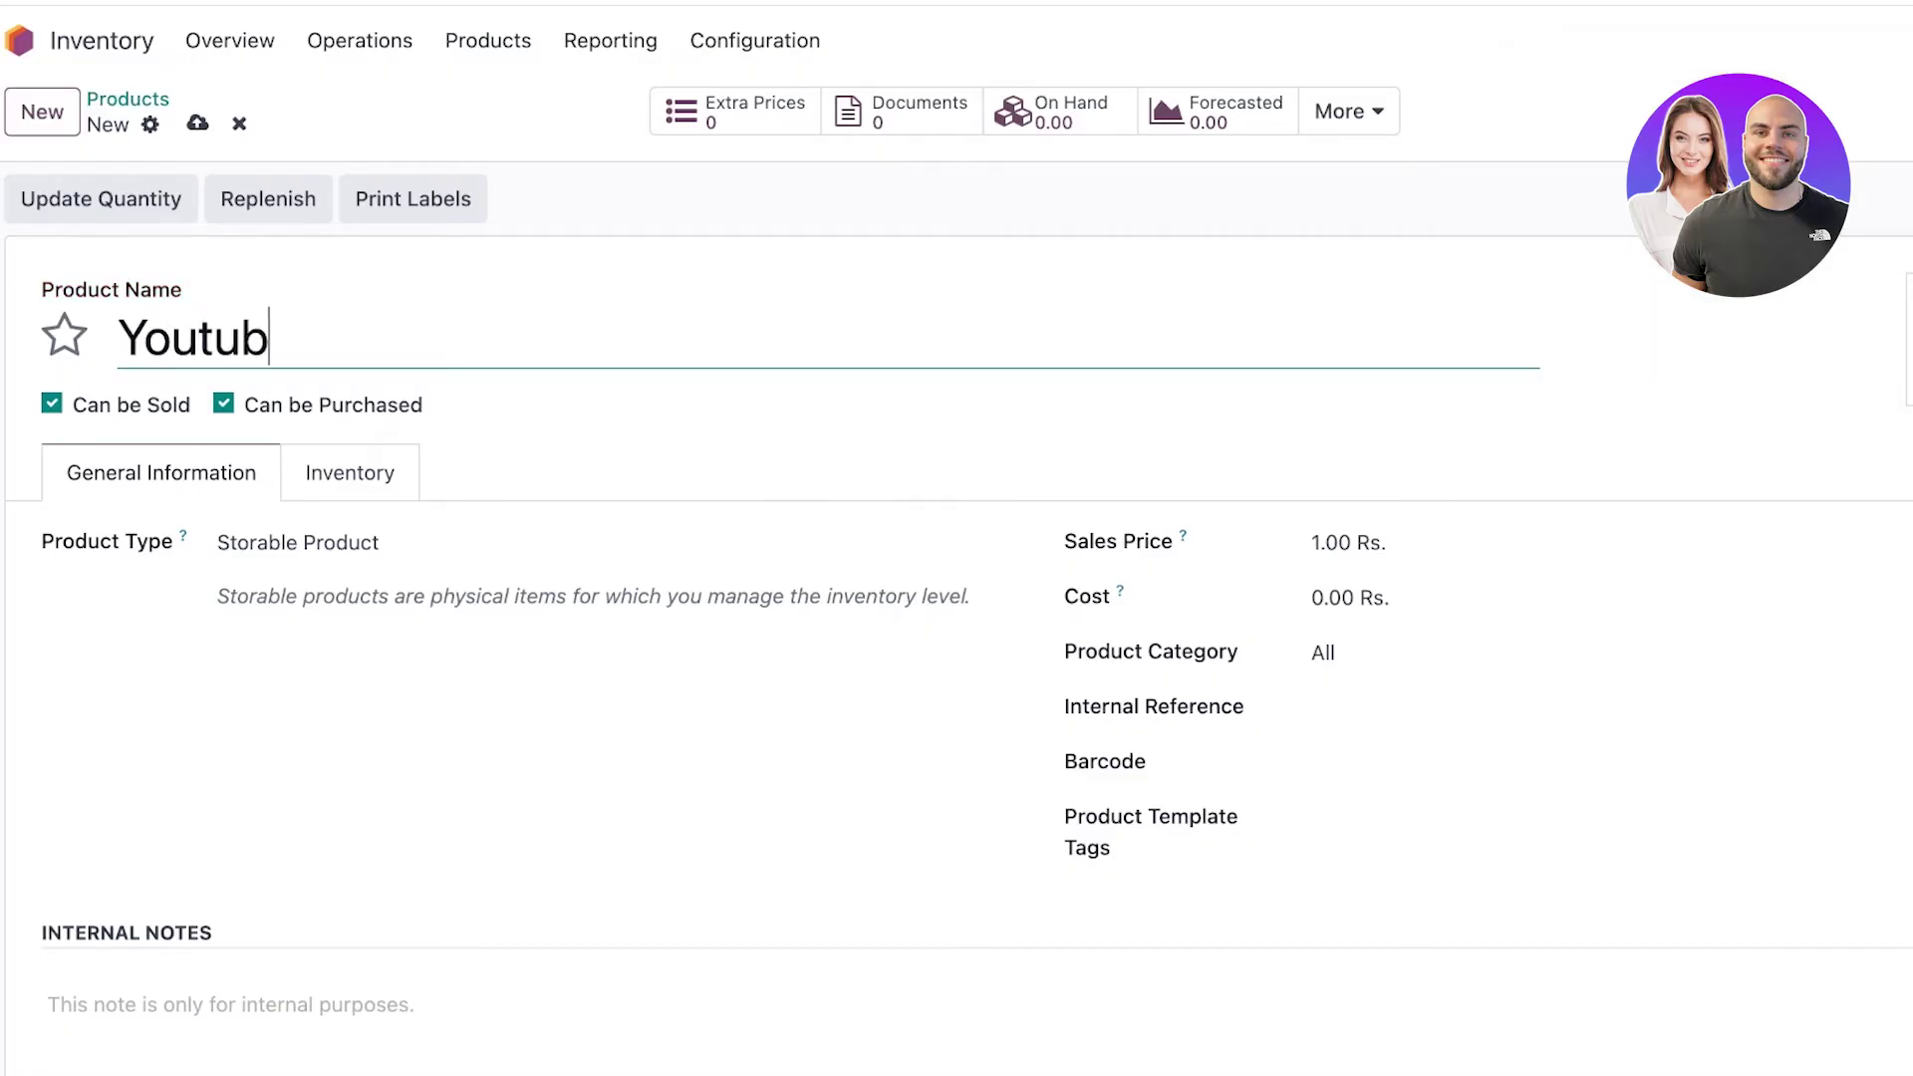
text(e Logo Tee)
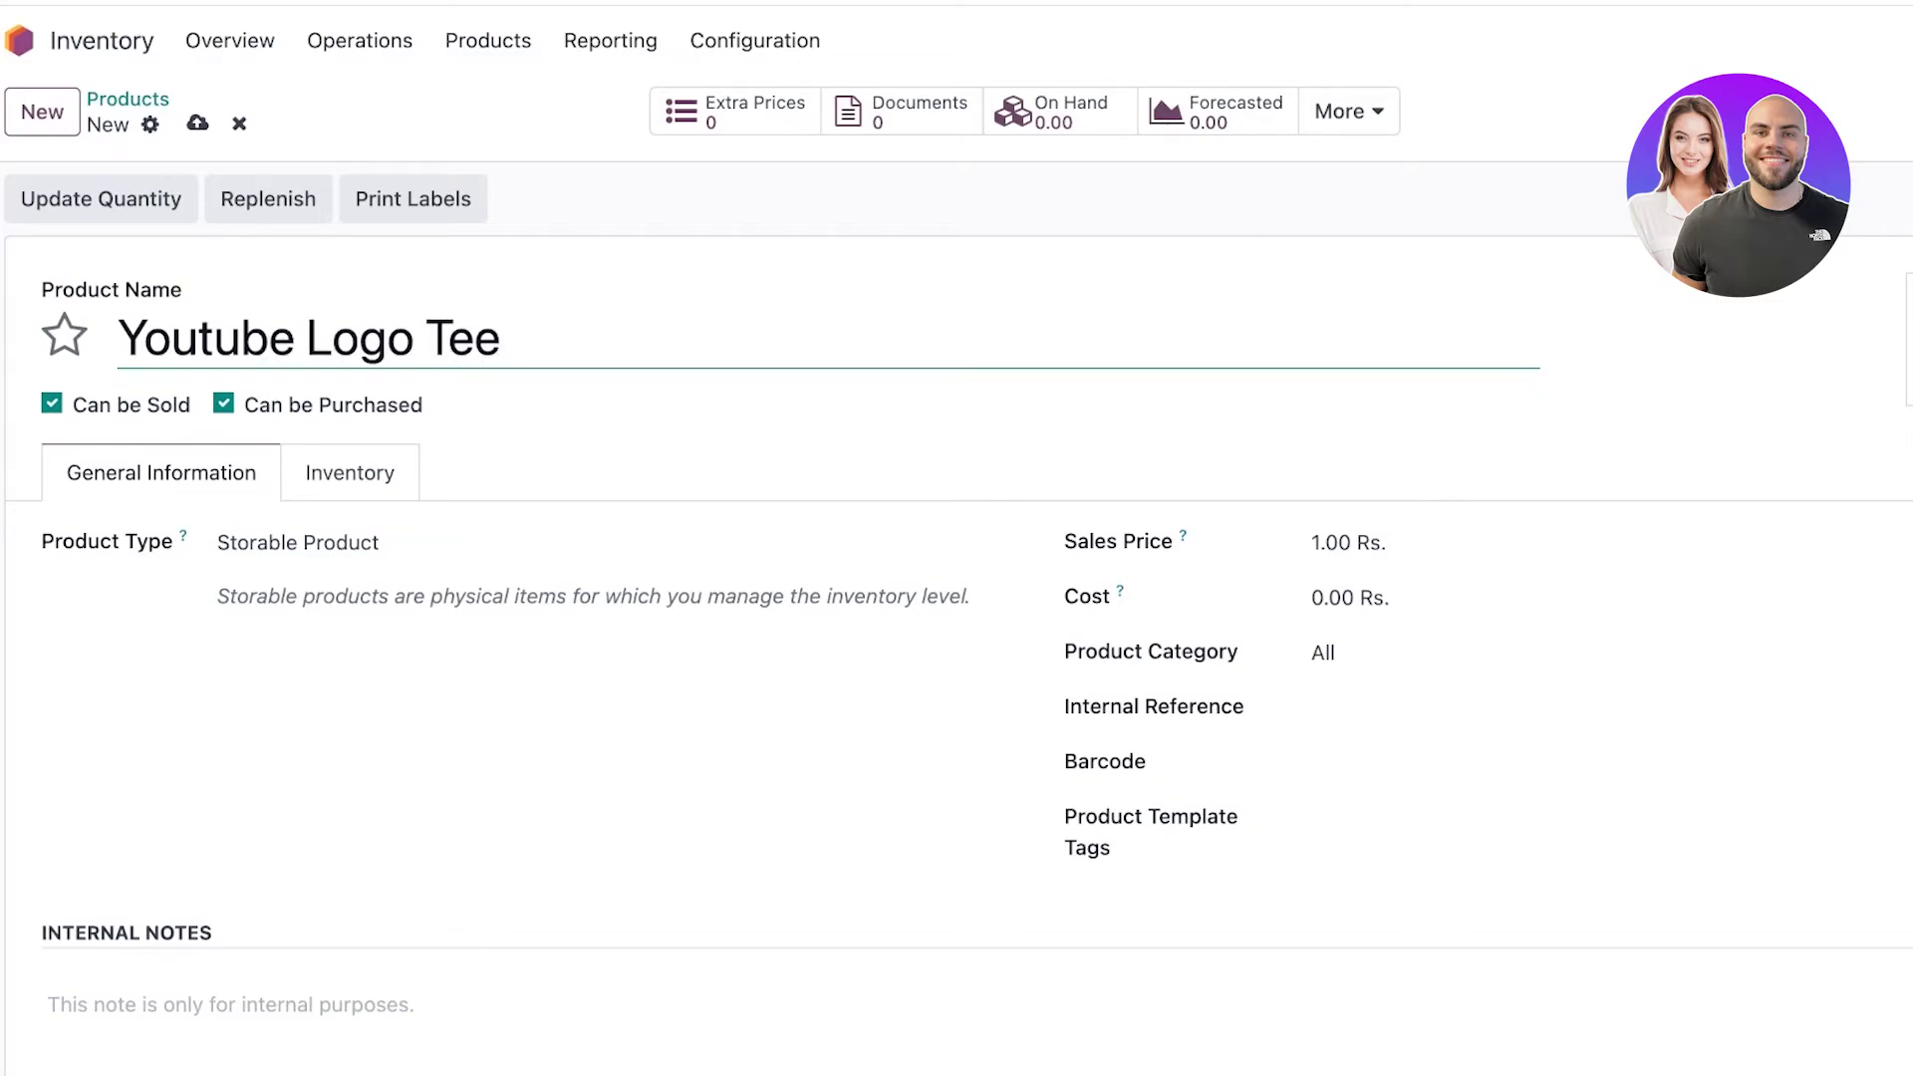
key(Tab)
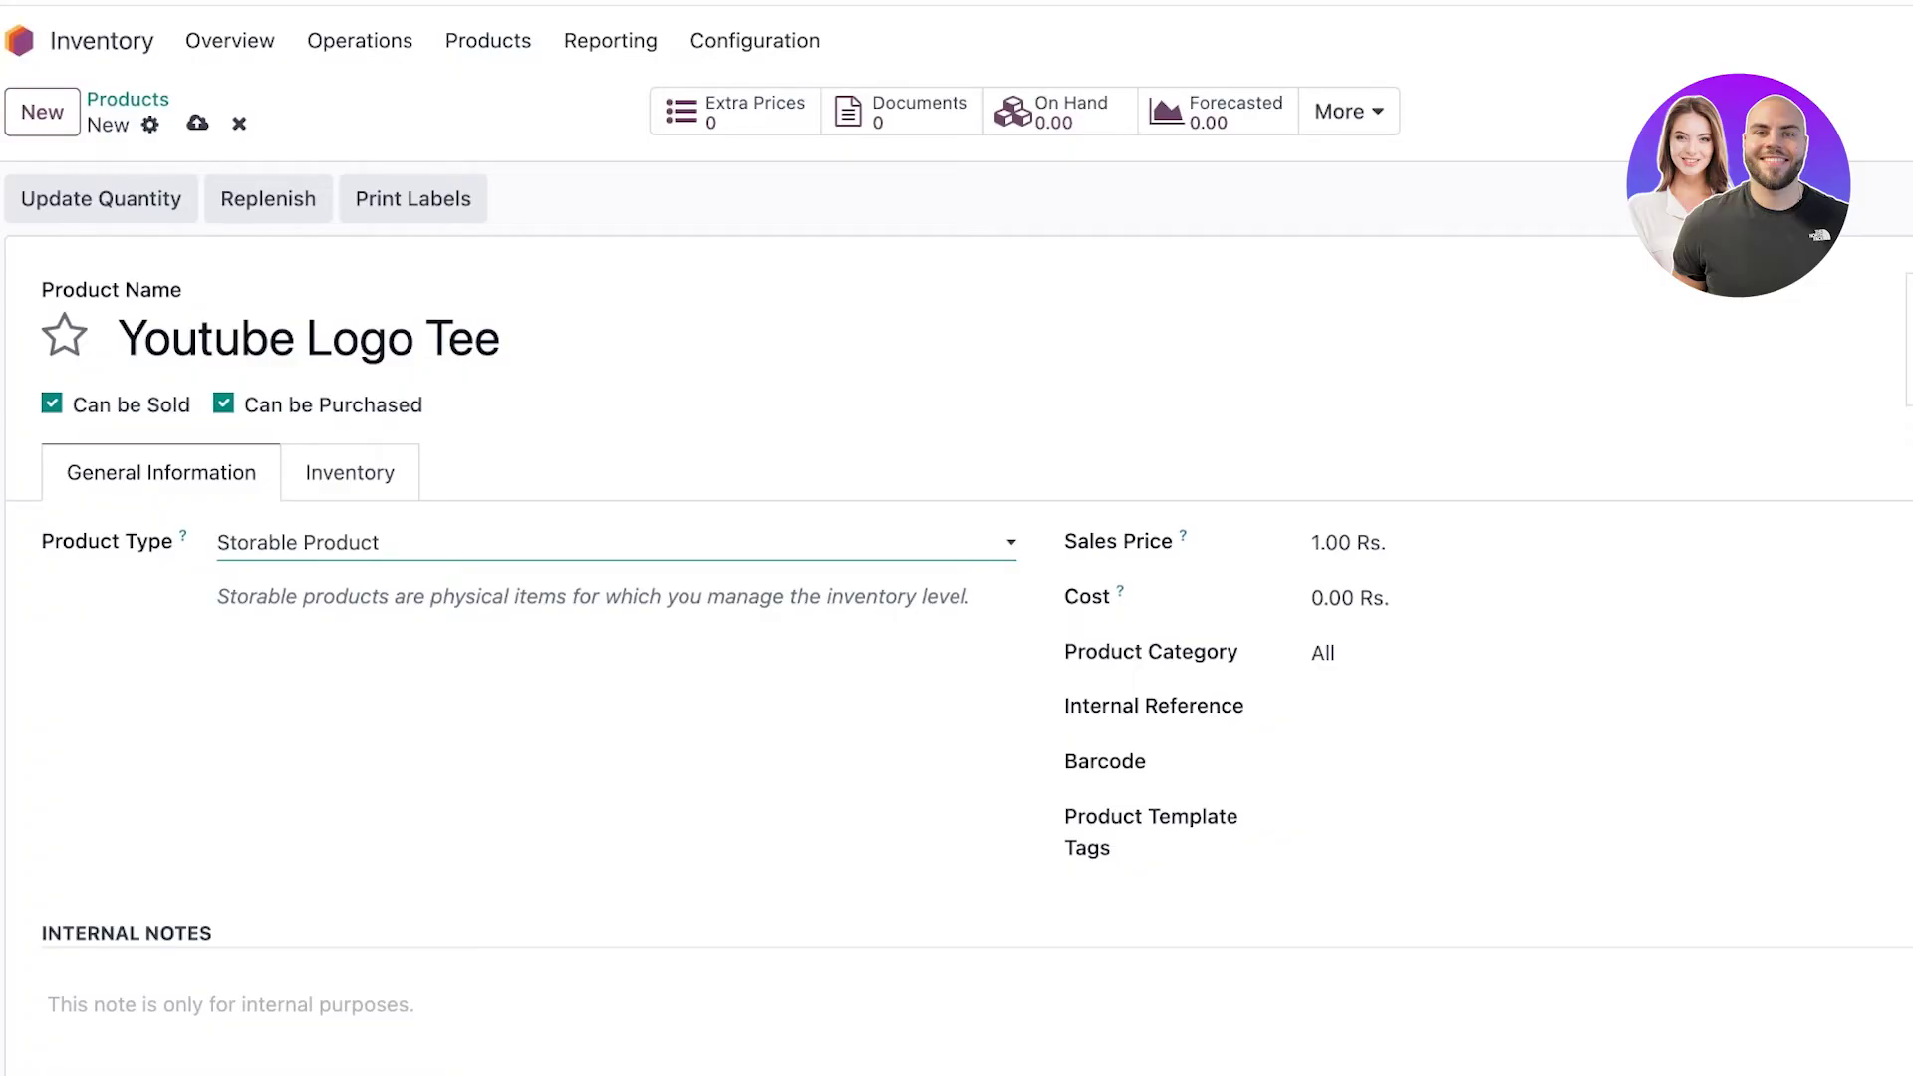
Set the sales price to 88.00 Rs. and the cost to 50.00 Rs.
scroll(957, 648, down, 1)
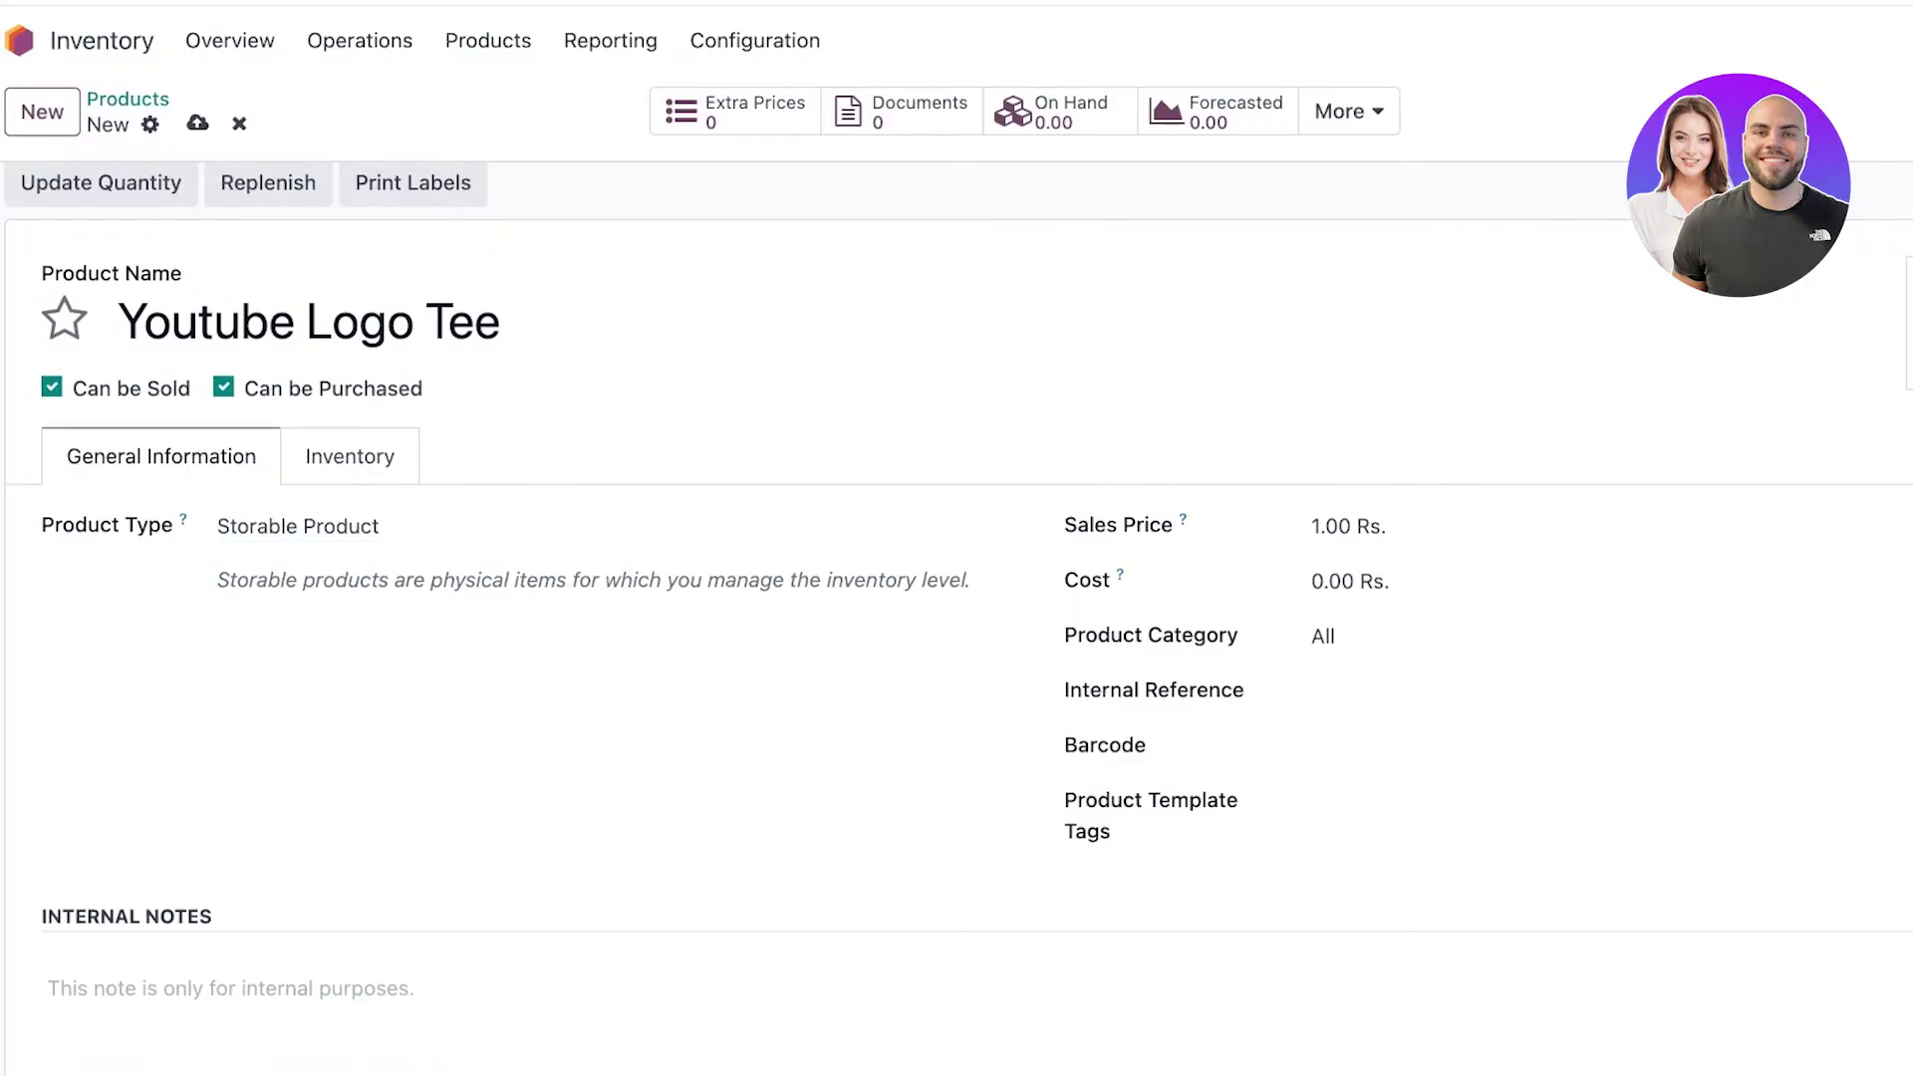
scroll(957, 597, down, 3)
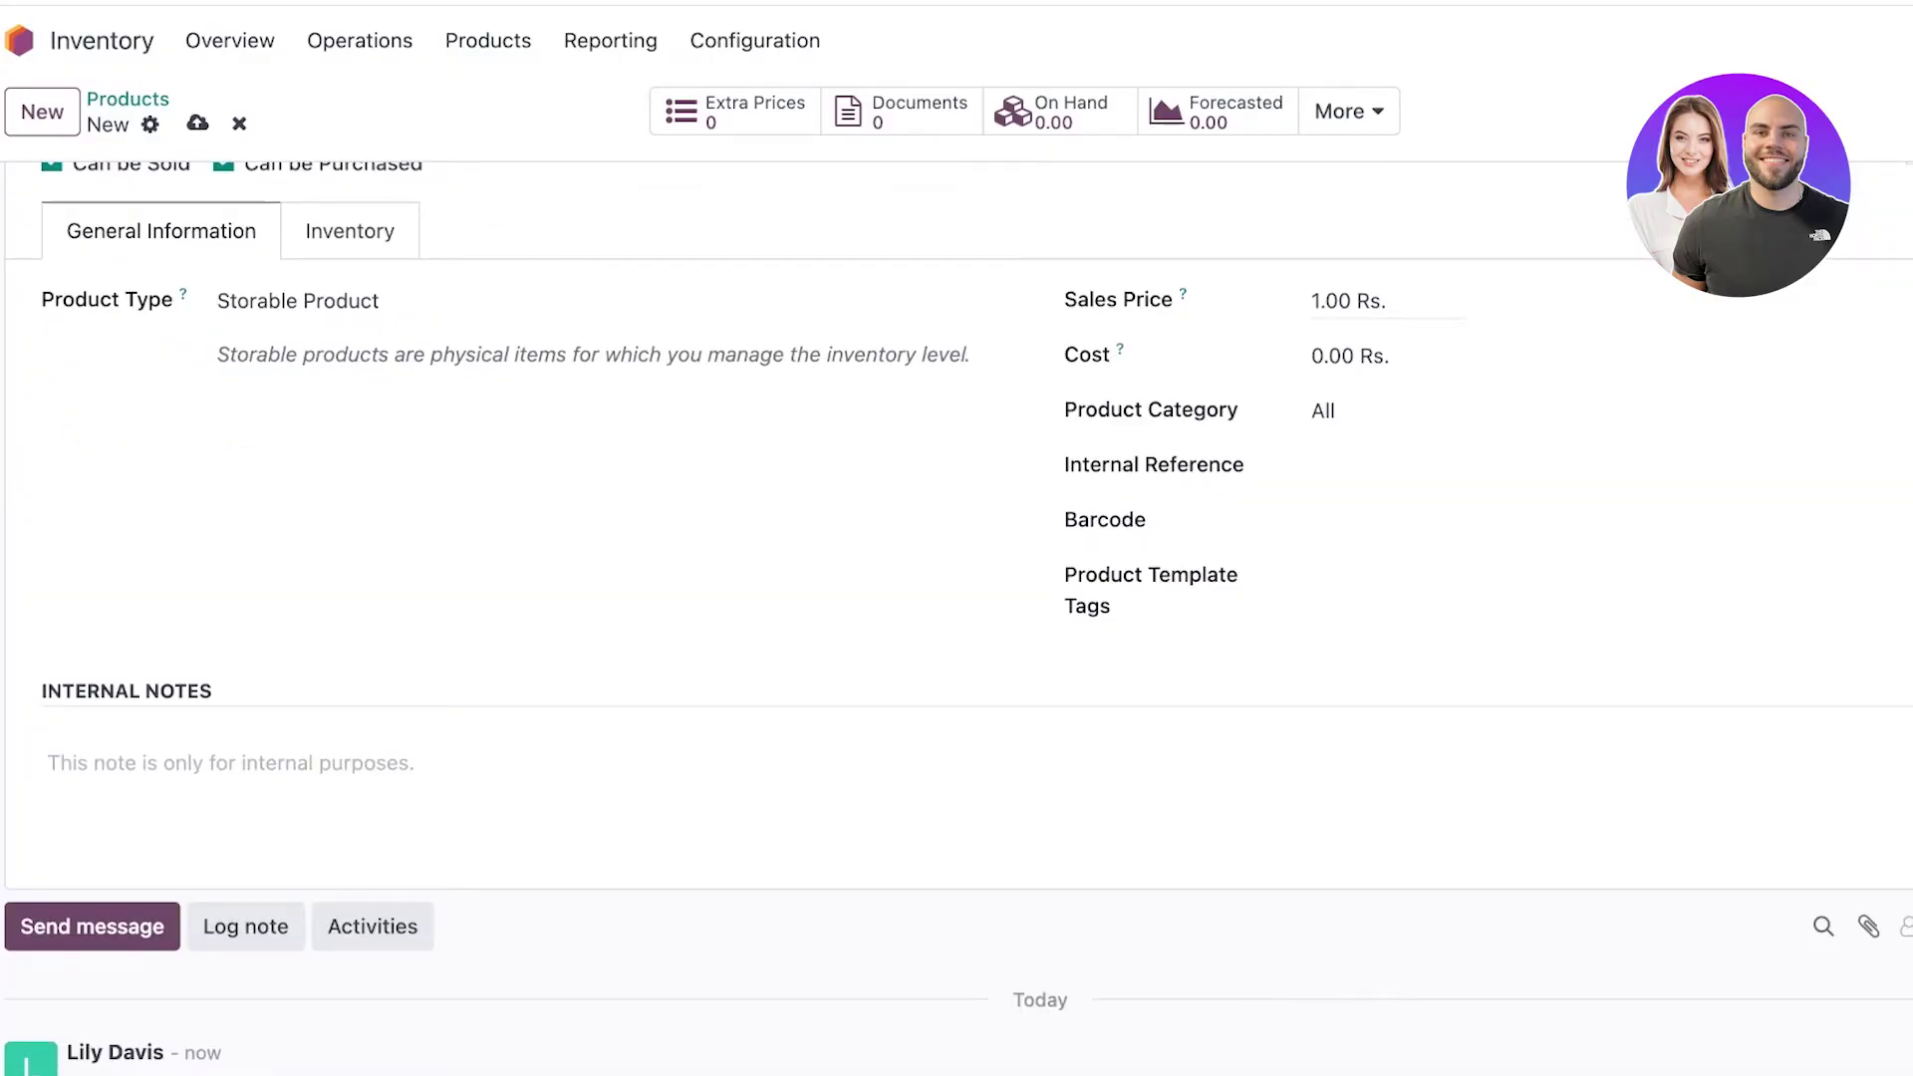
click(1331, 300)
text(88)
key(Tab)
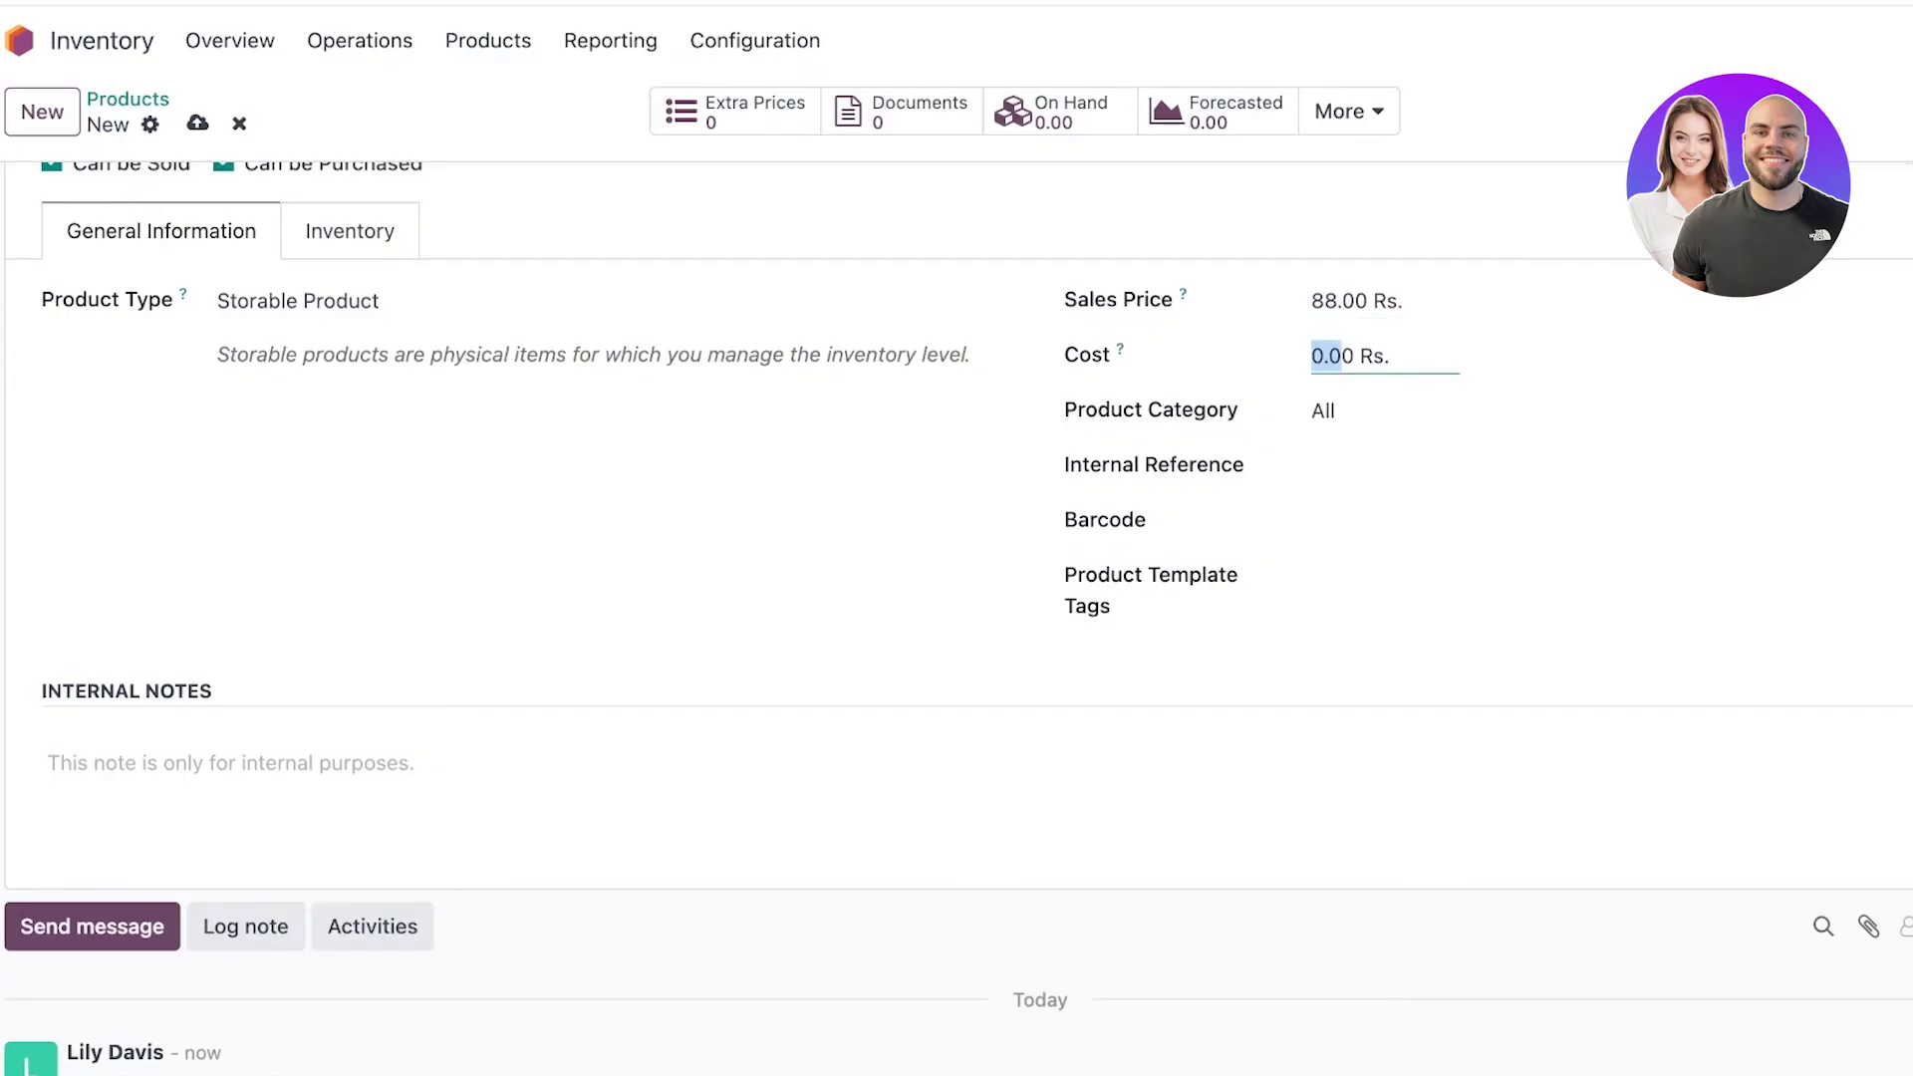
key(BackSpace)
text(5)
key(Tab)
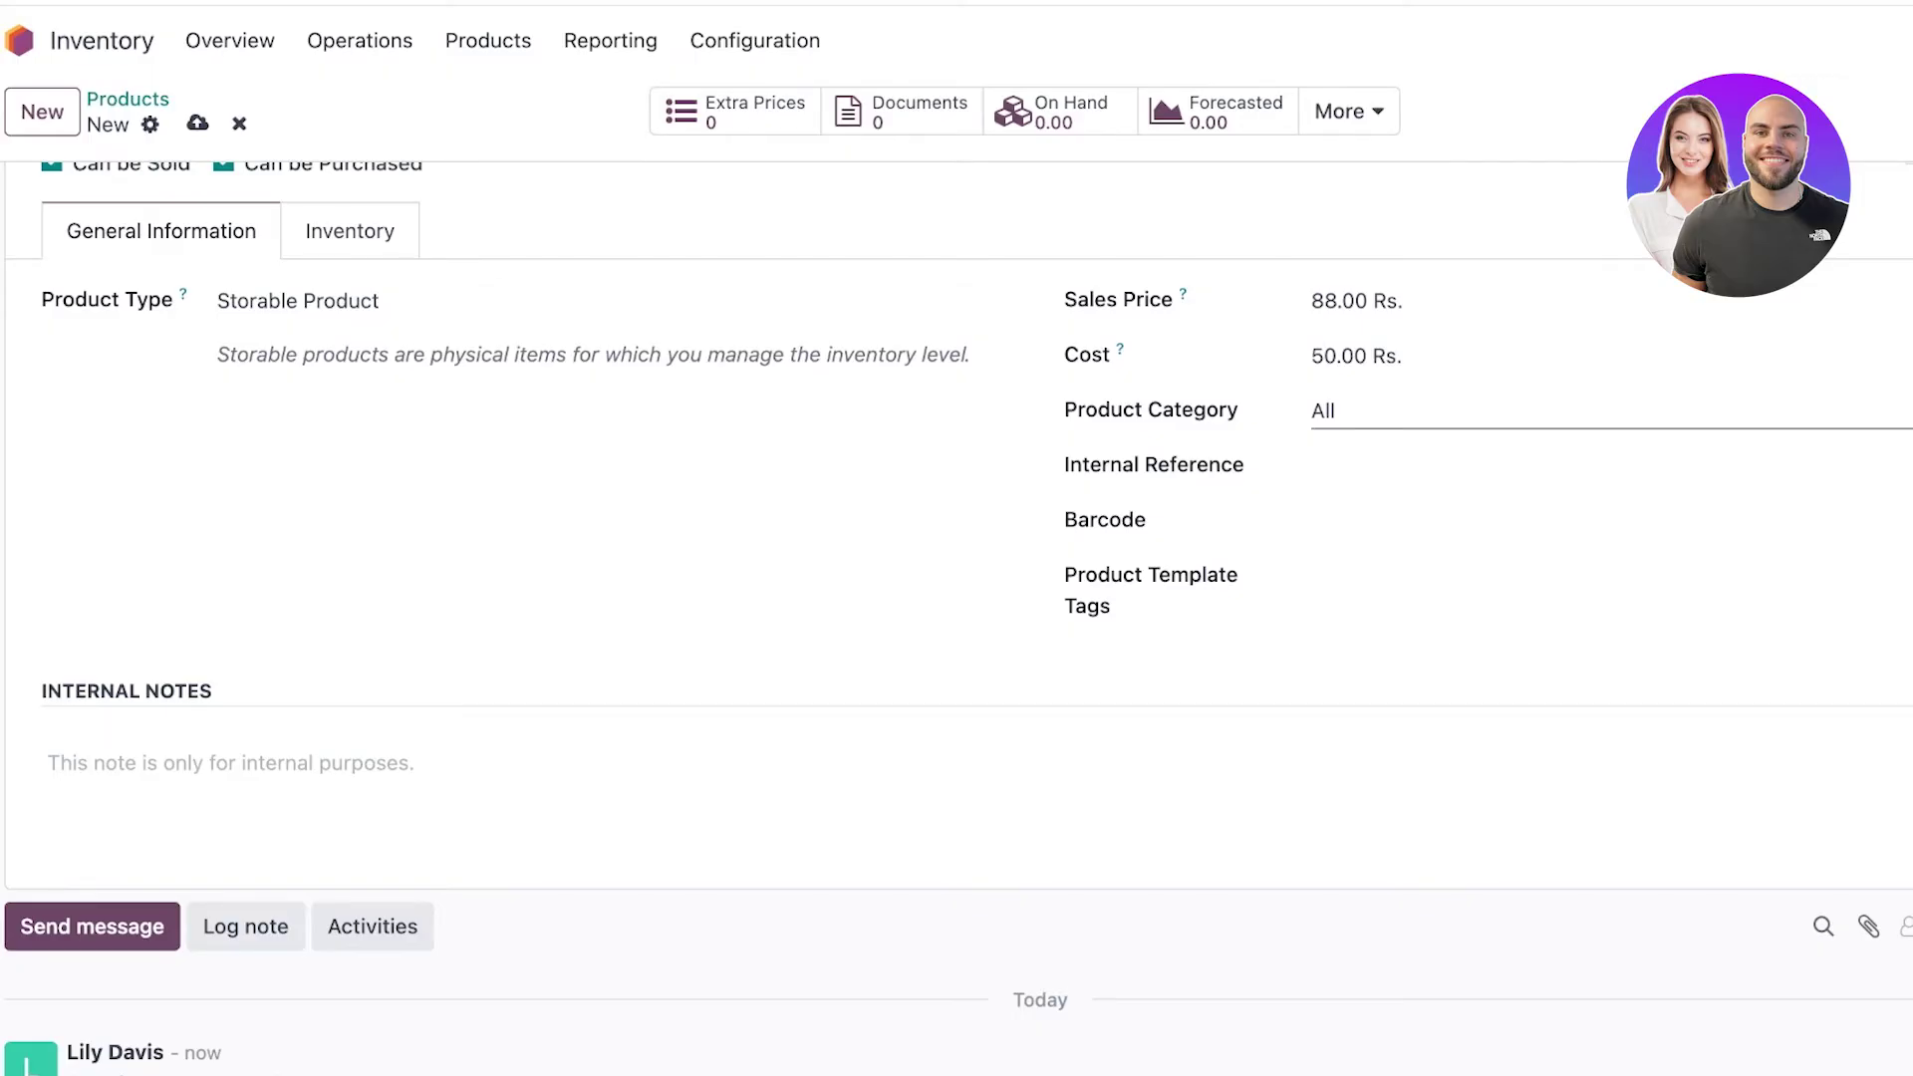
Choose All / Saleable as the product category.
click(1323, 411)
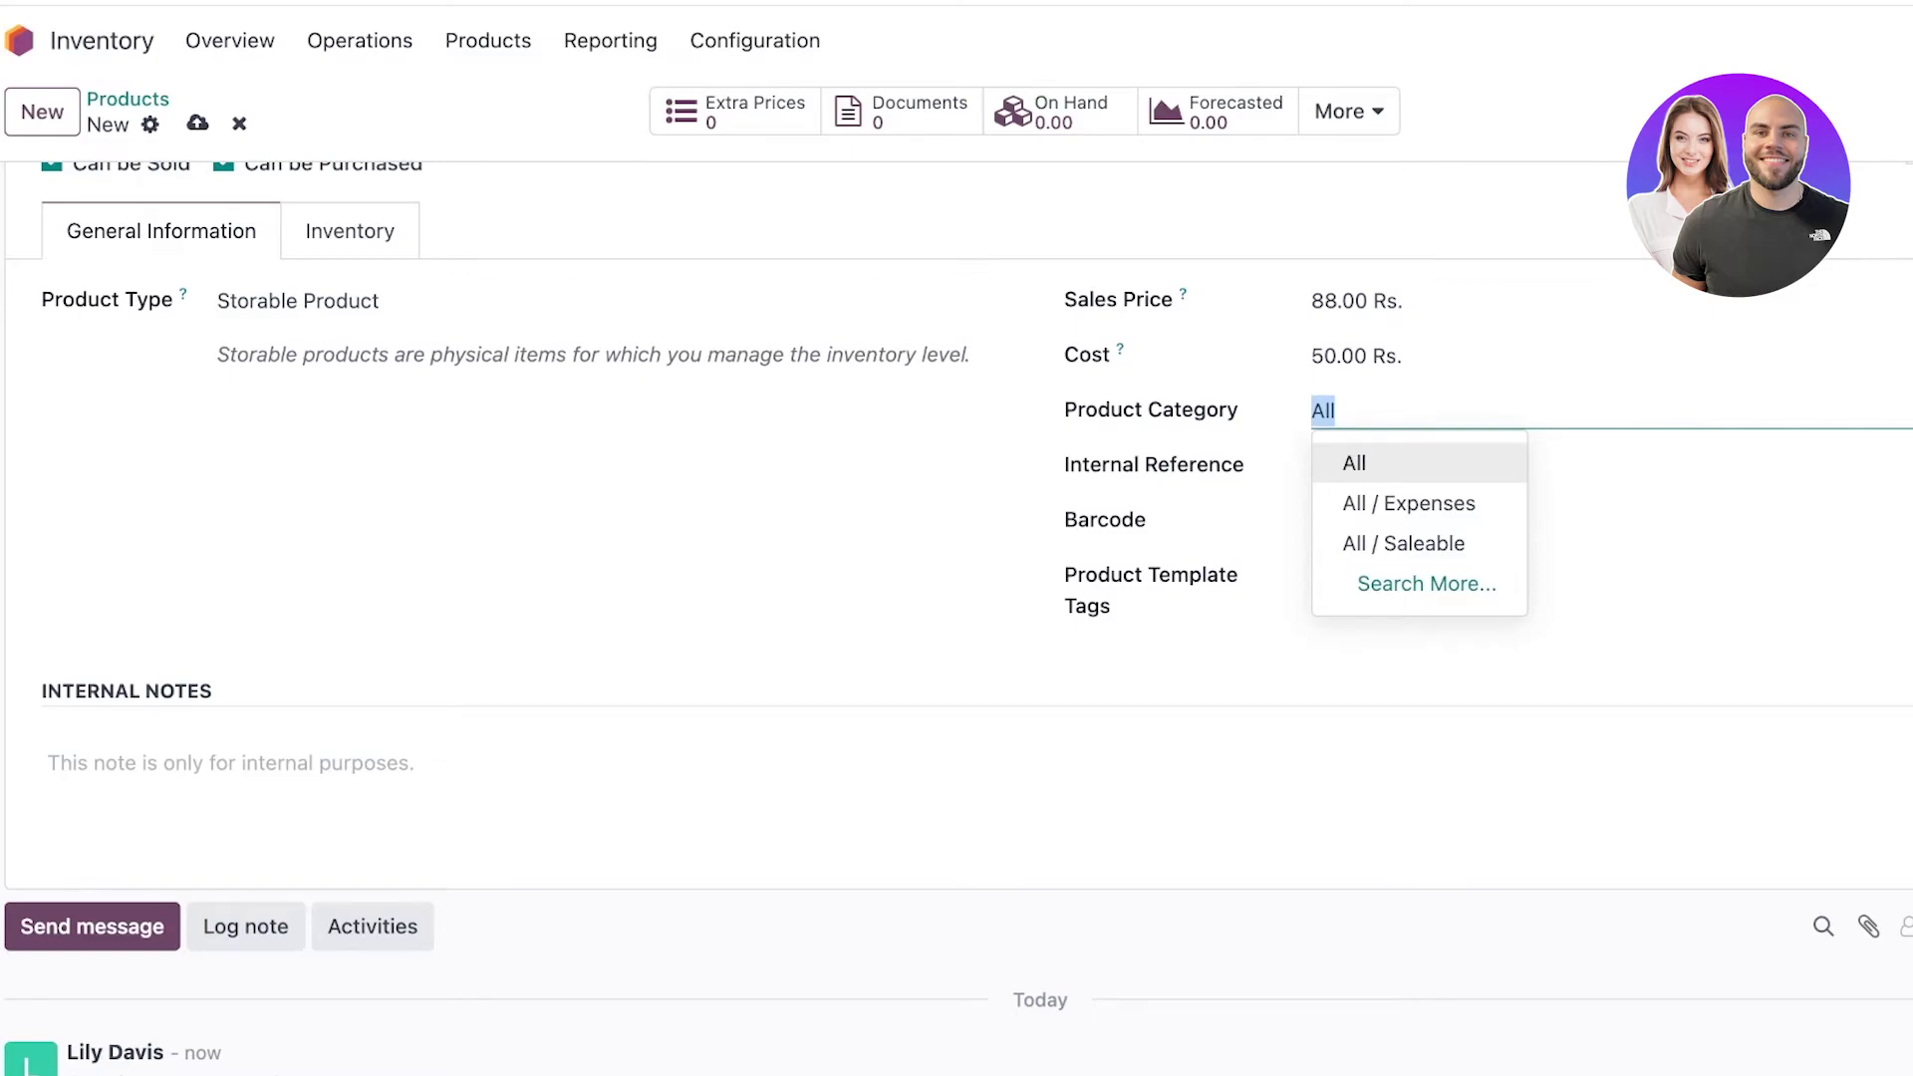
key(Down)
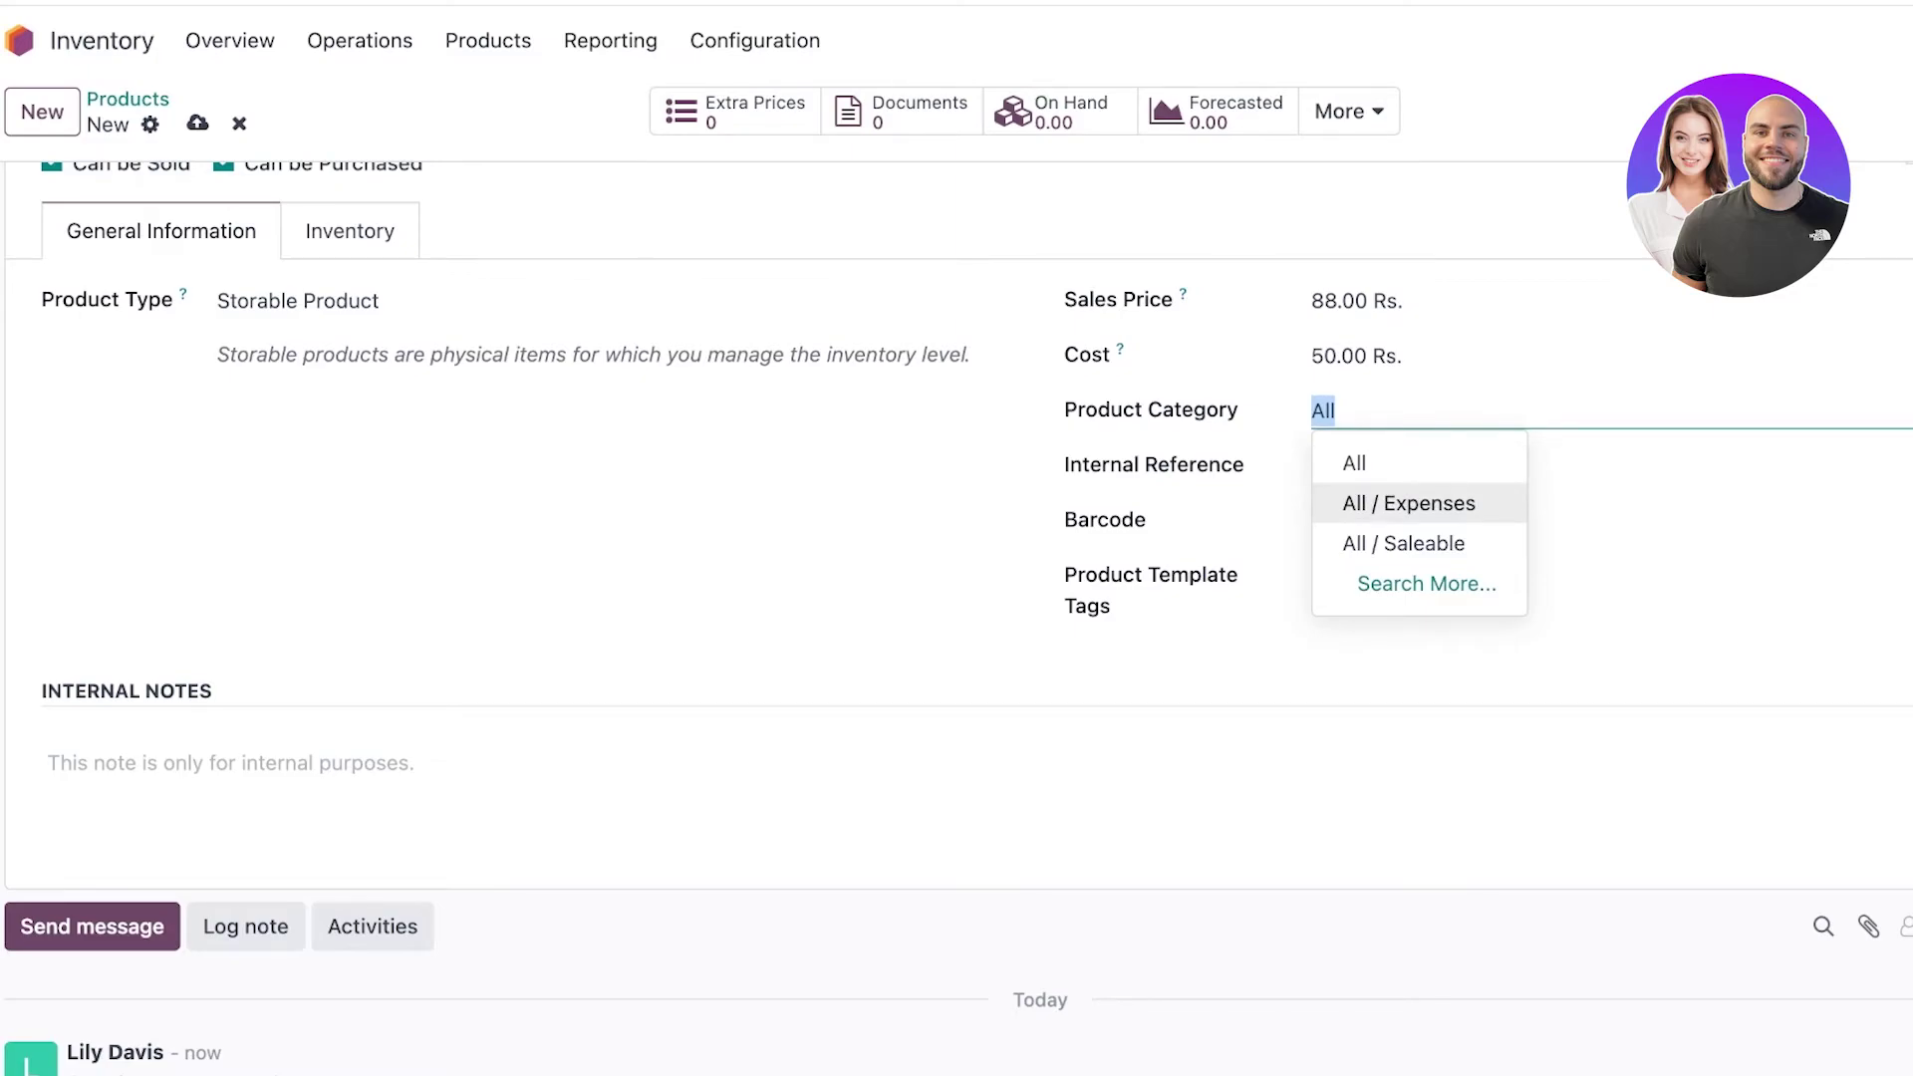
key(Down)
key(Down)
key(Return)
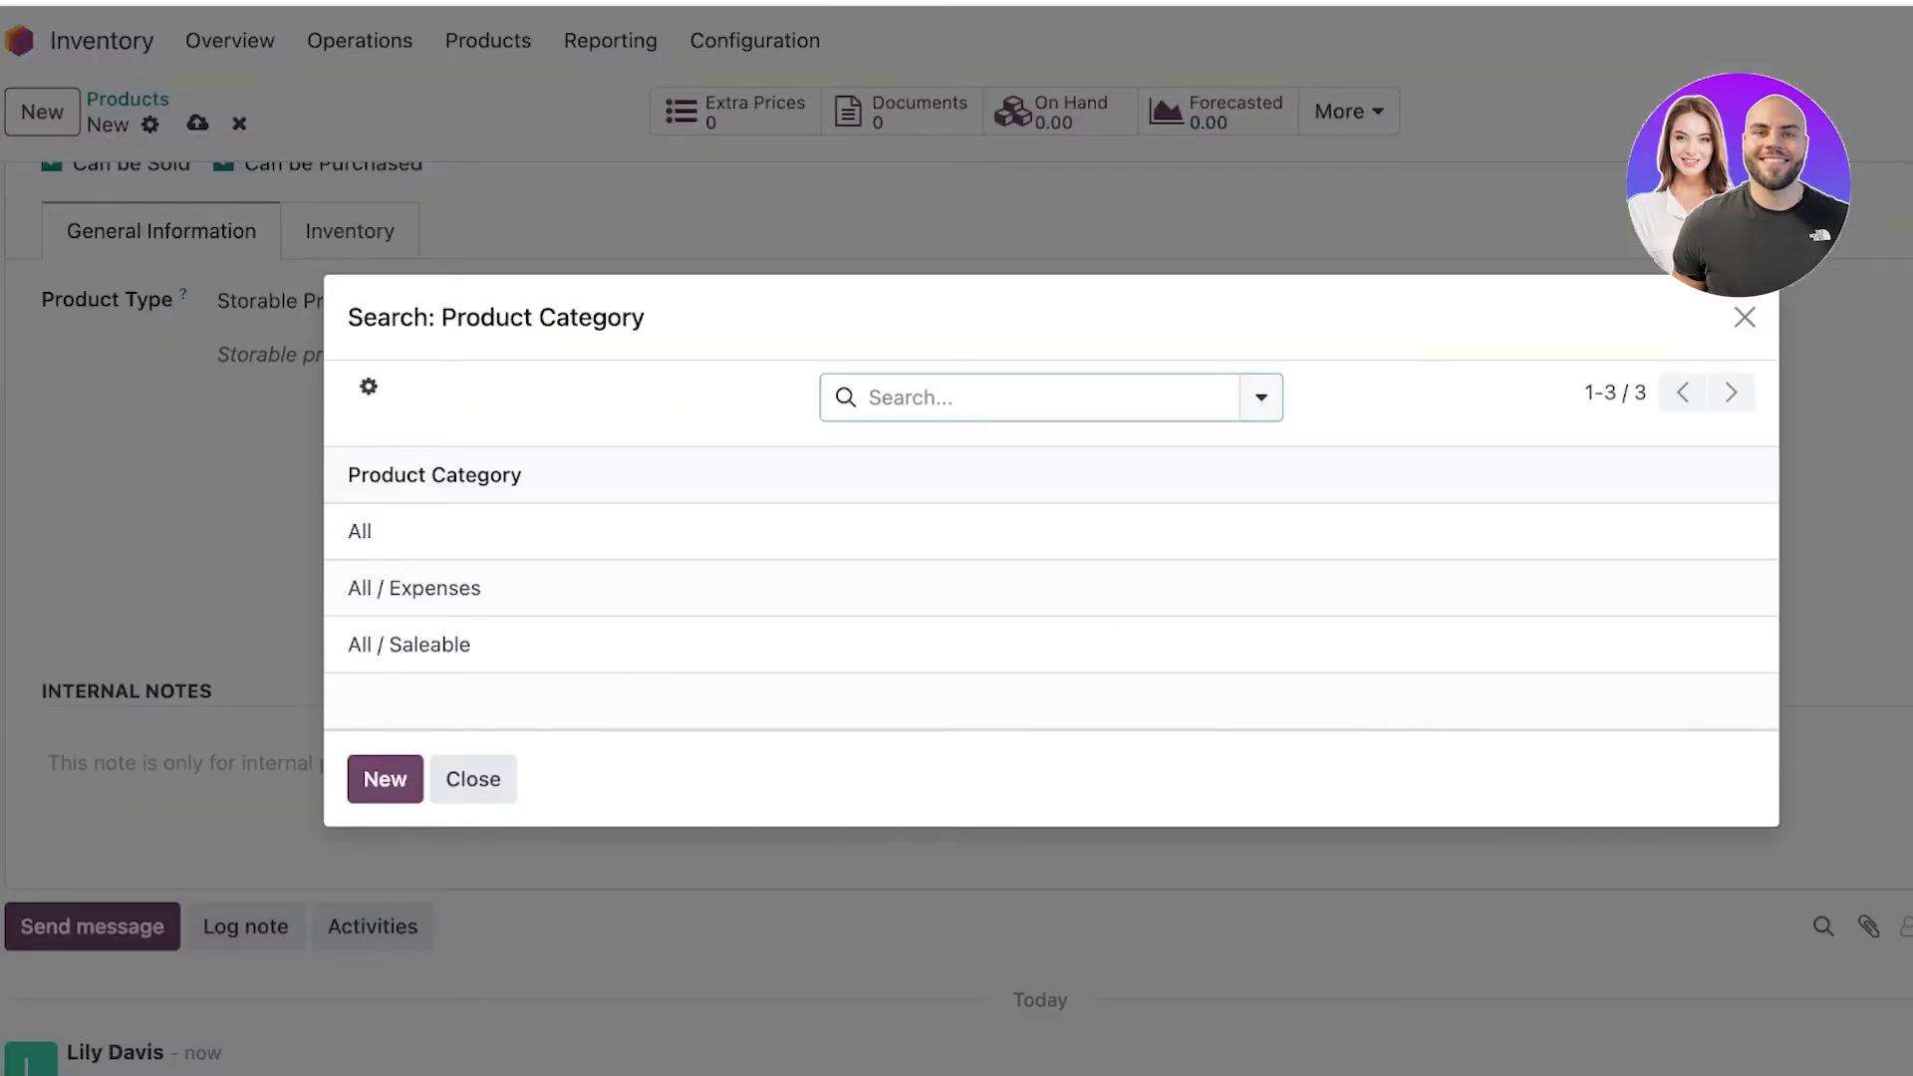
key(Down)
key(Down)
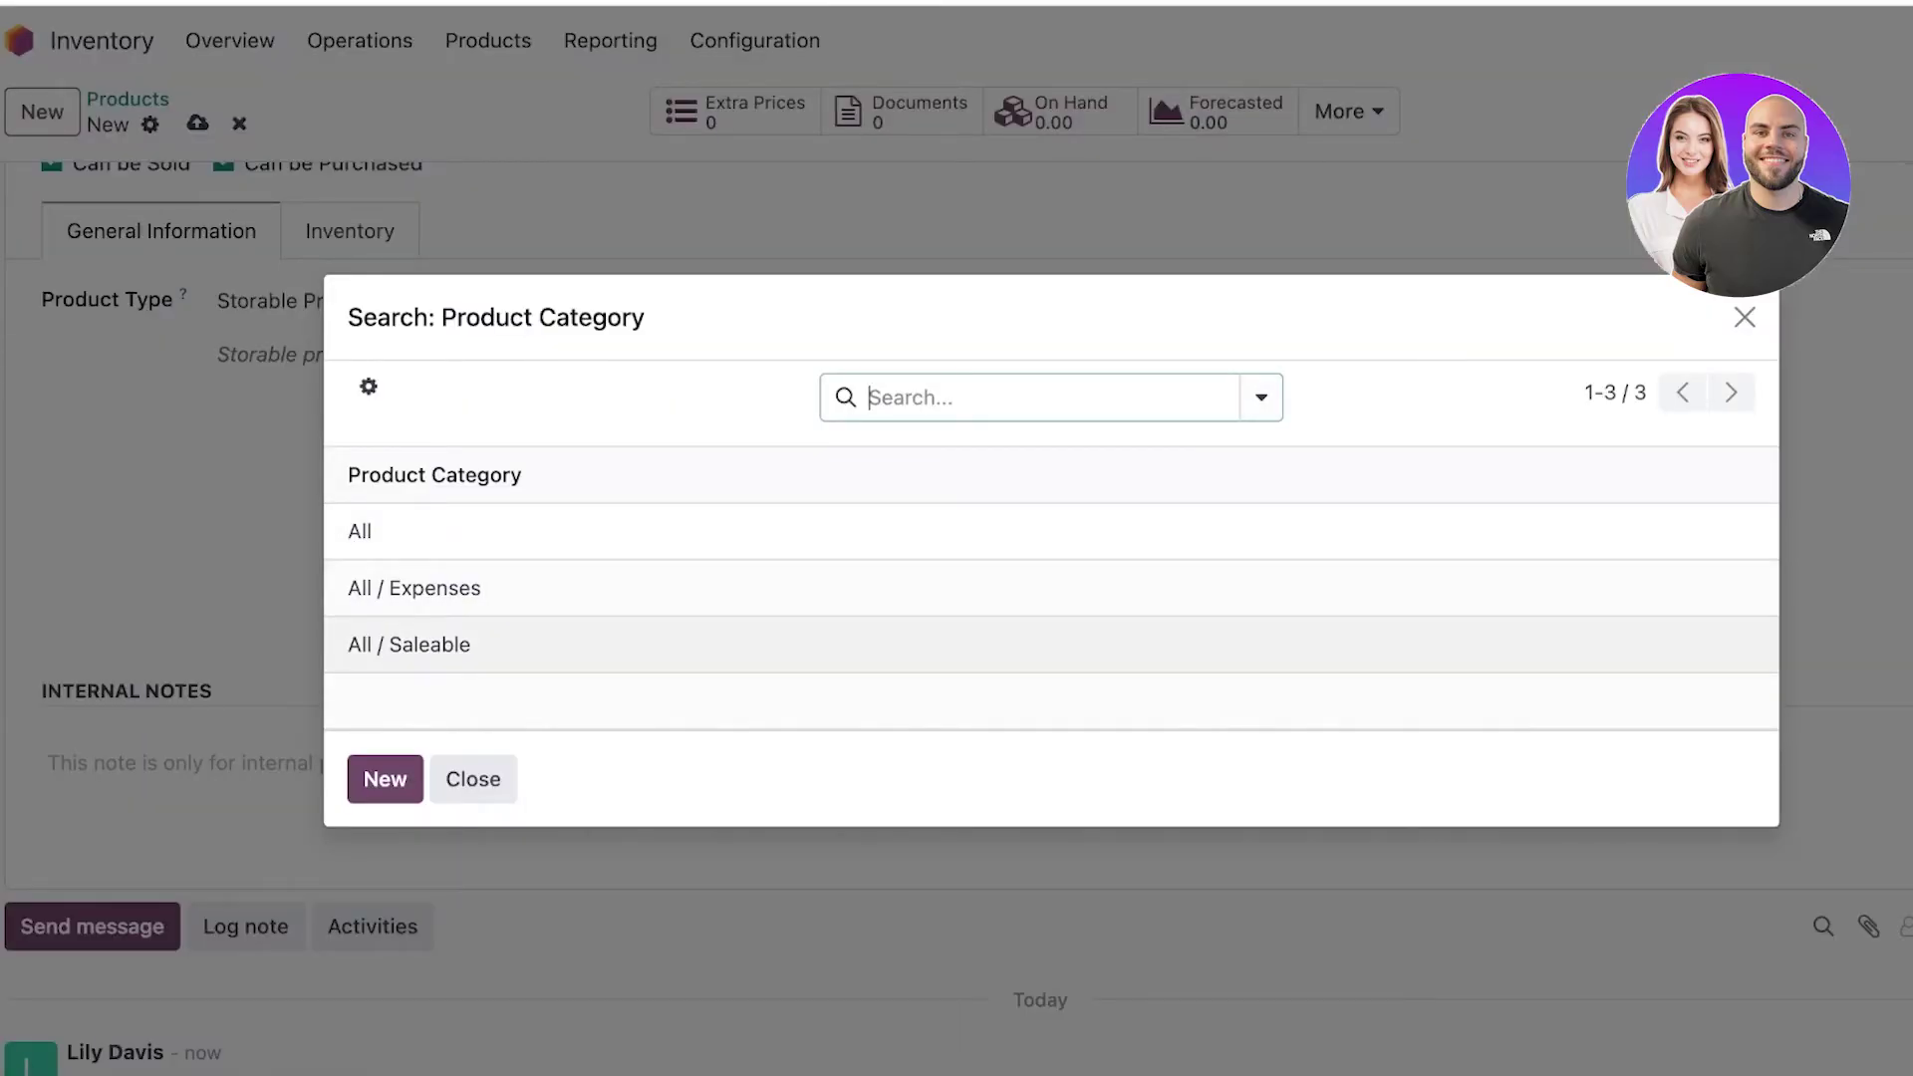
key(Return)
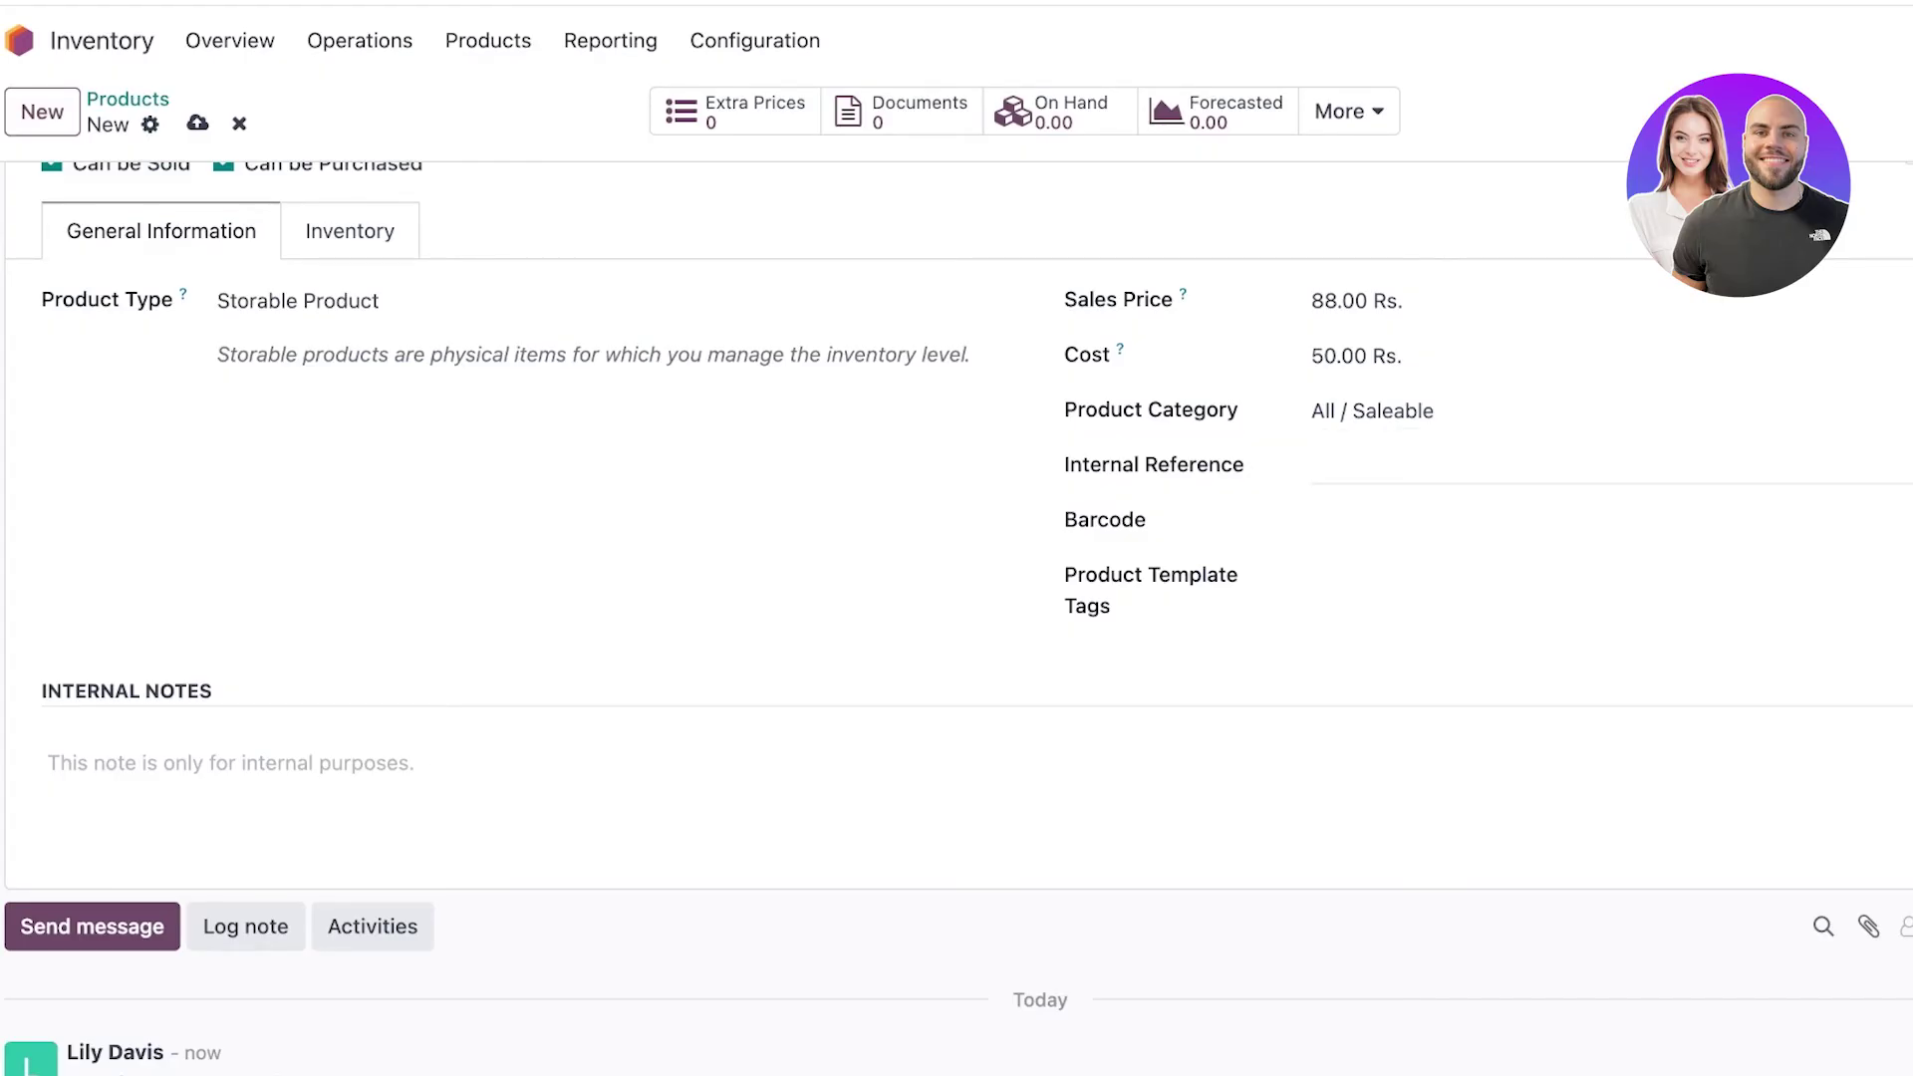
Visit the internal reference and barcode fields, leaving them empty.
click(1325, 466)
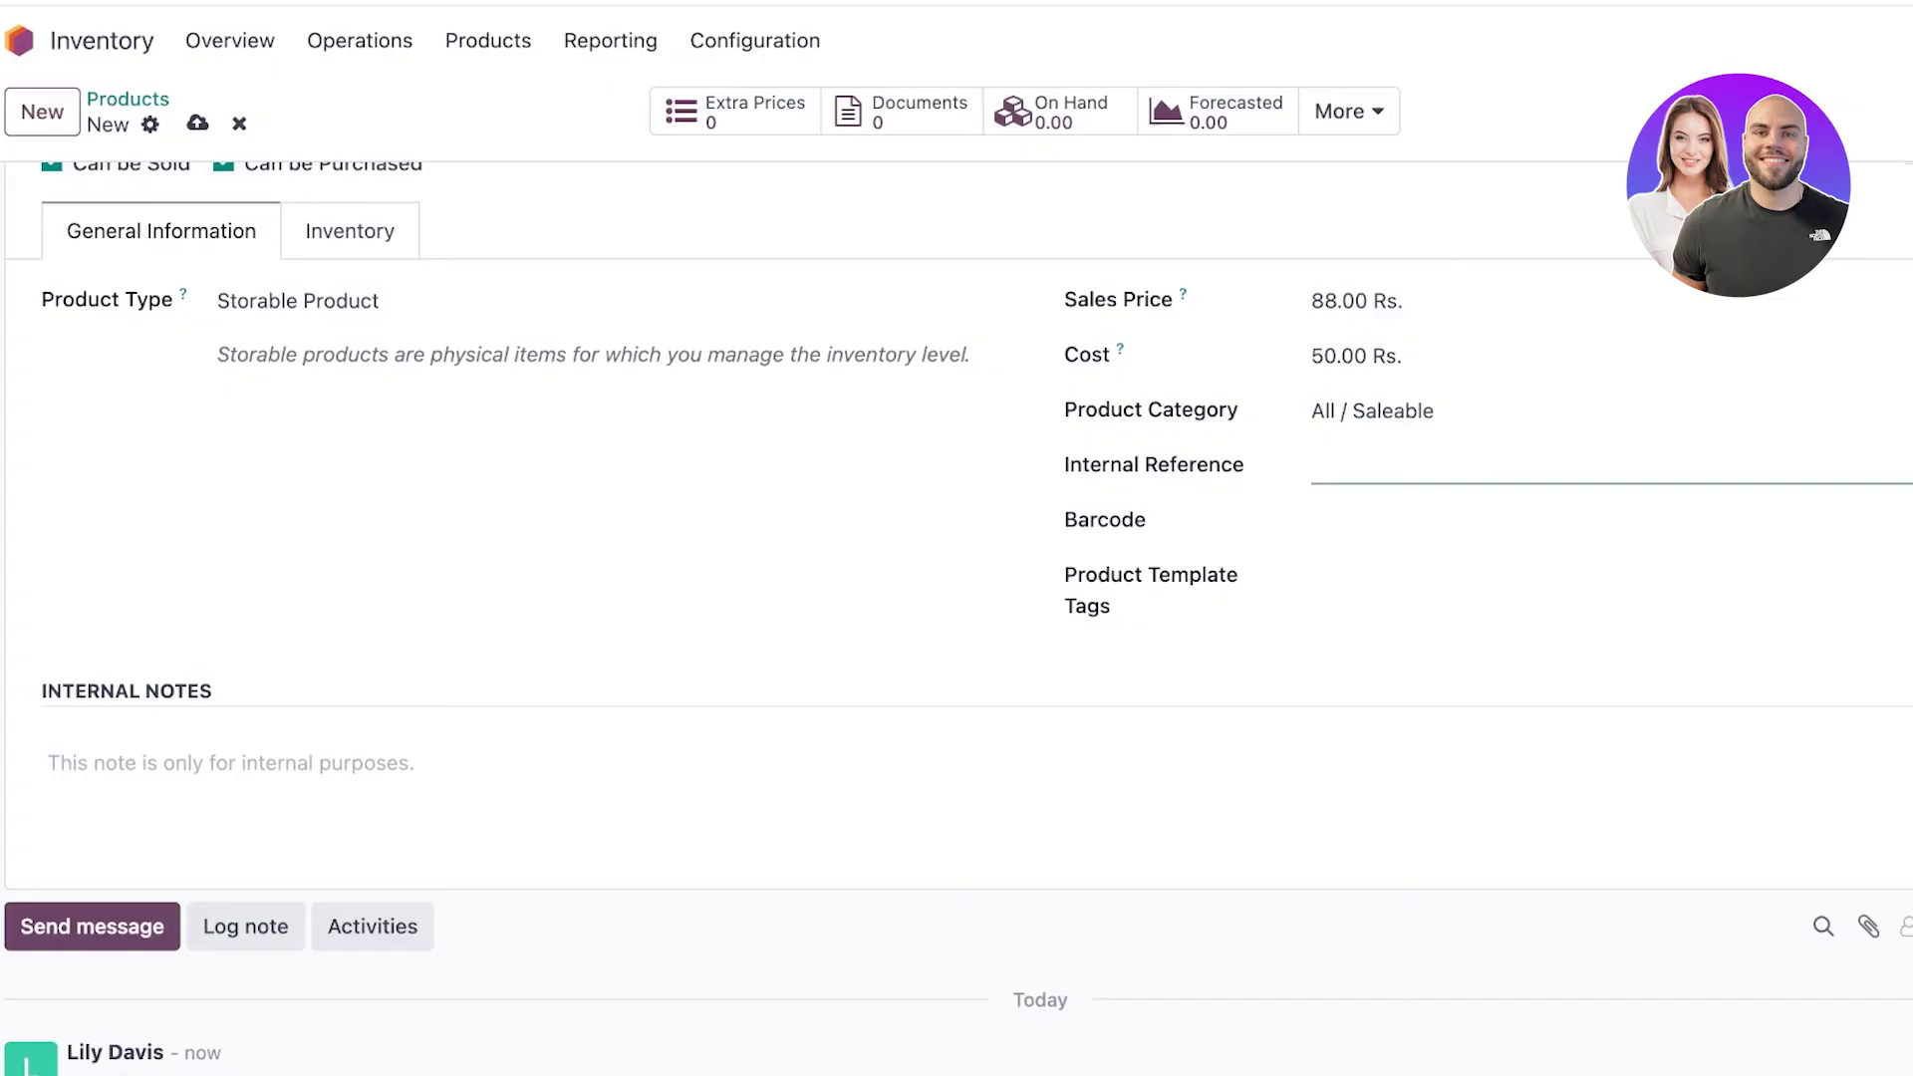
click(1326, 520)
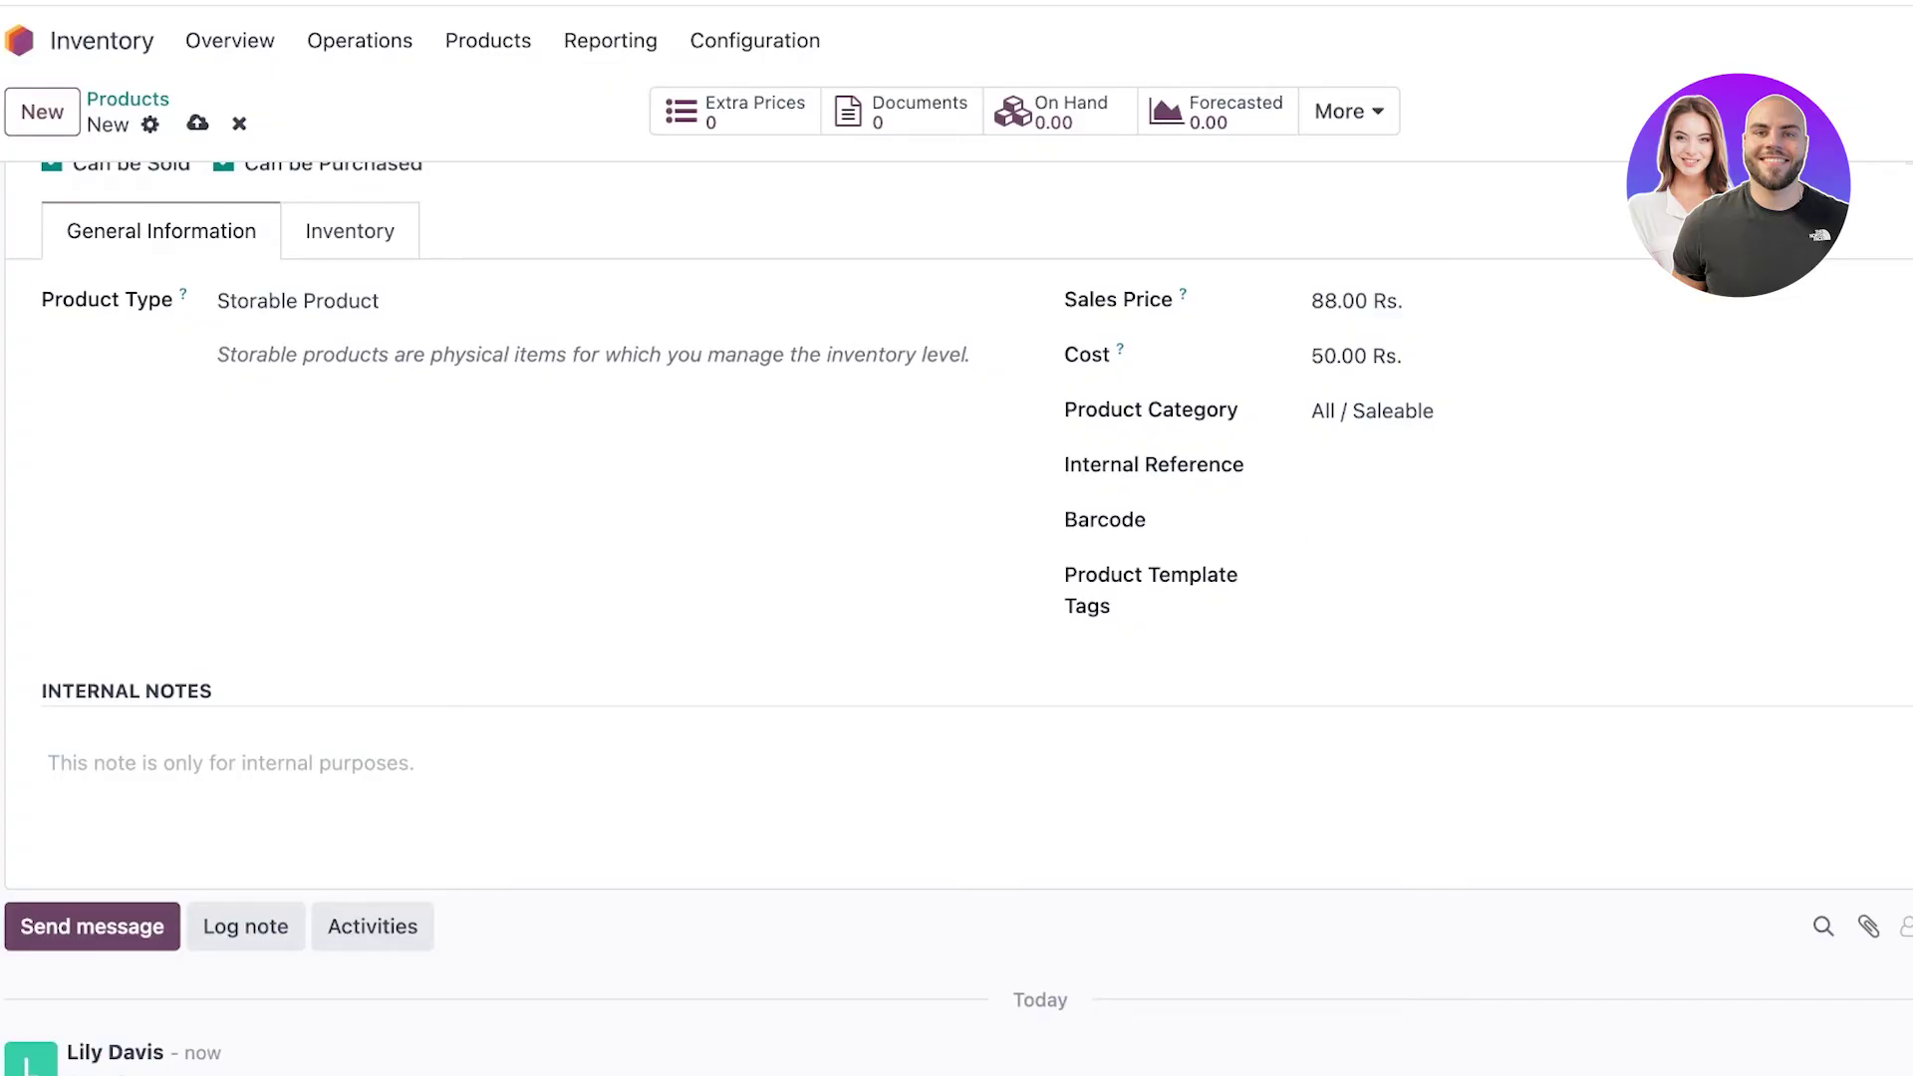
click(1325, 520)
click(1325, 520)
scroll(957, 617, down, 2)
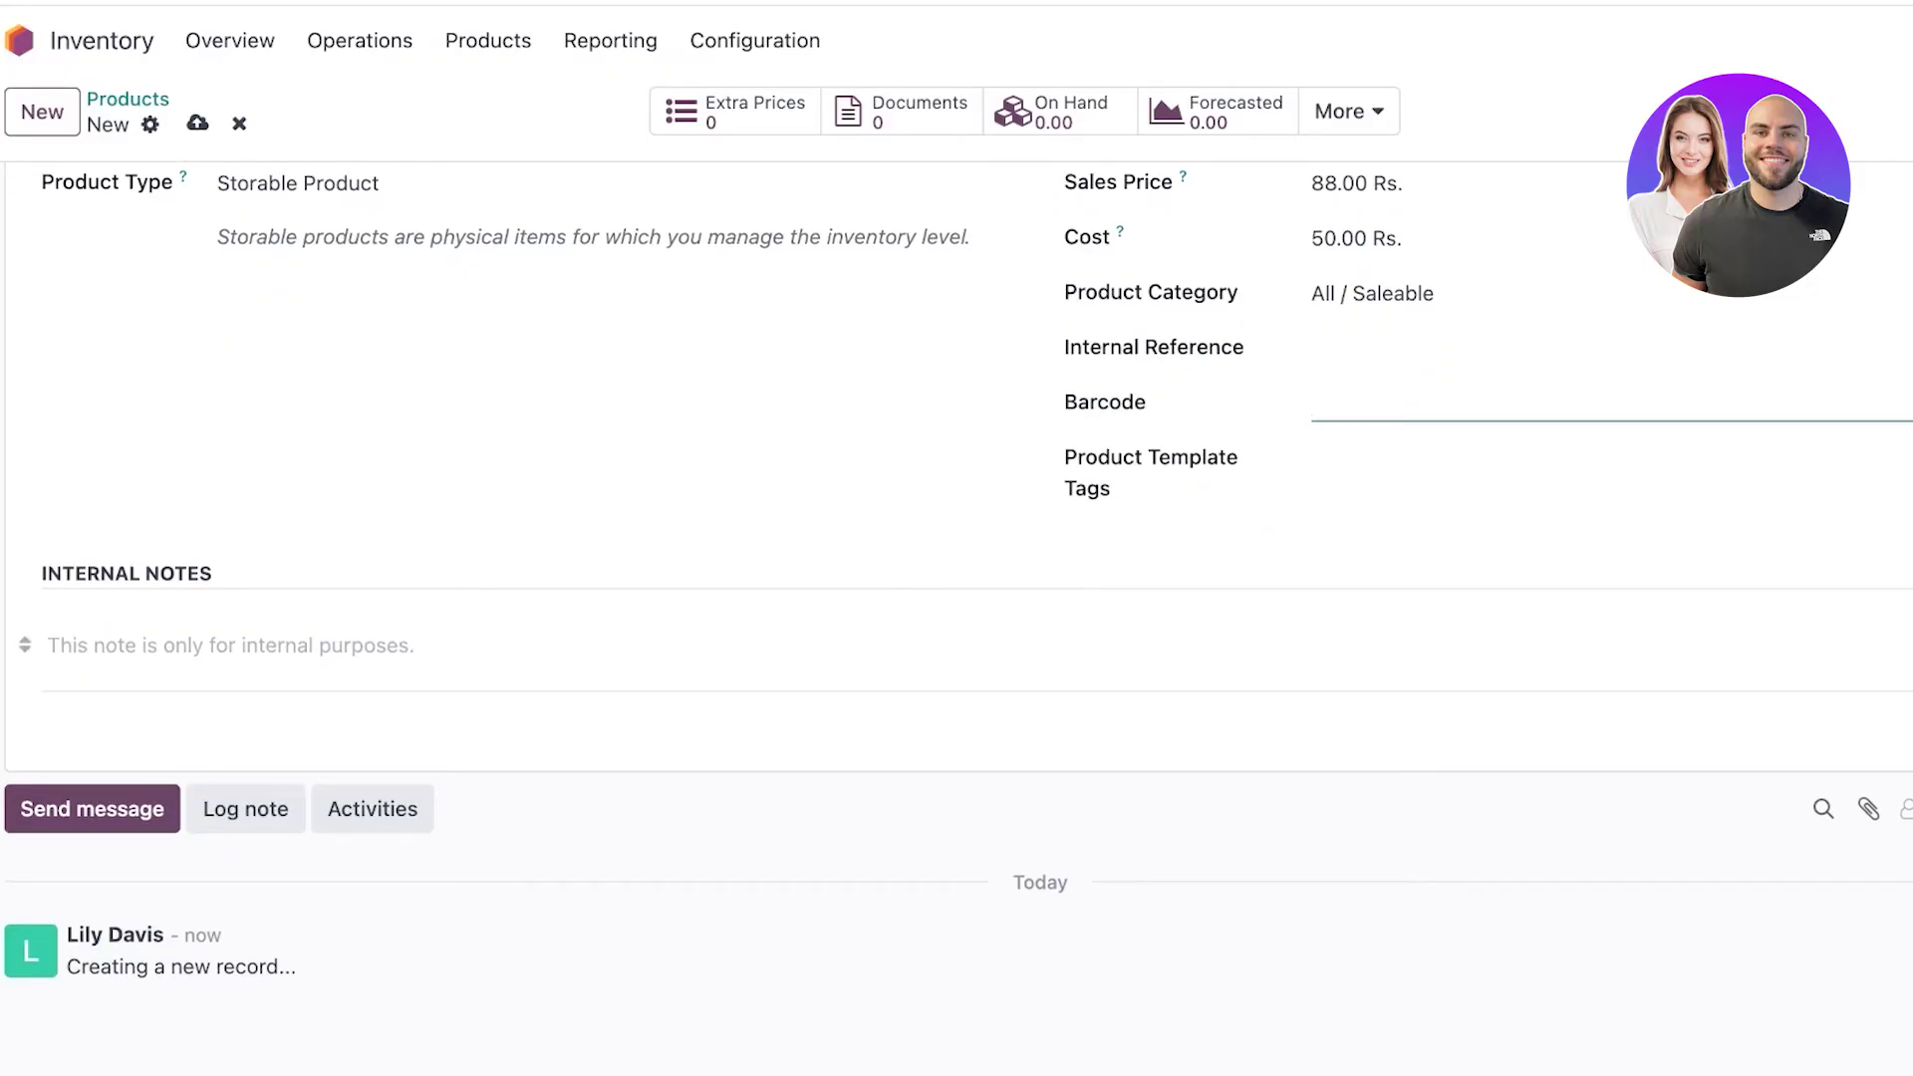
scroll(956, 617, up, 5)
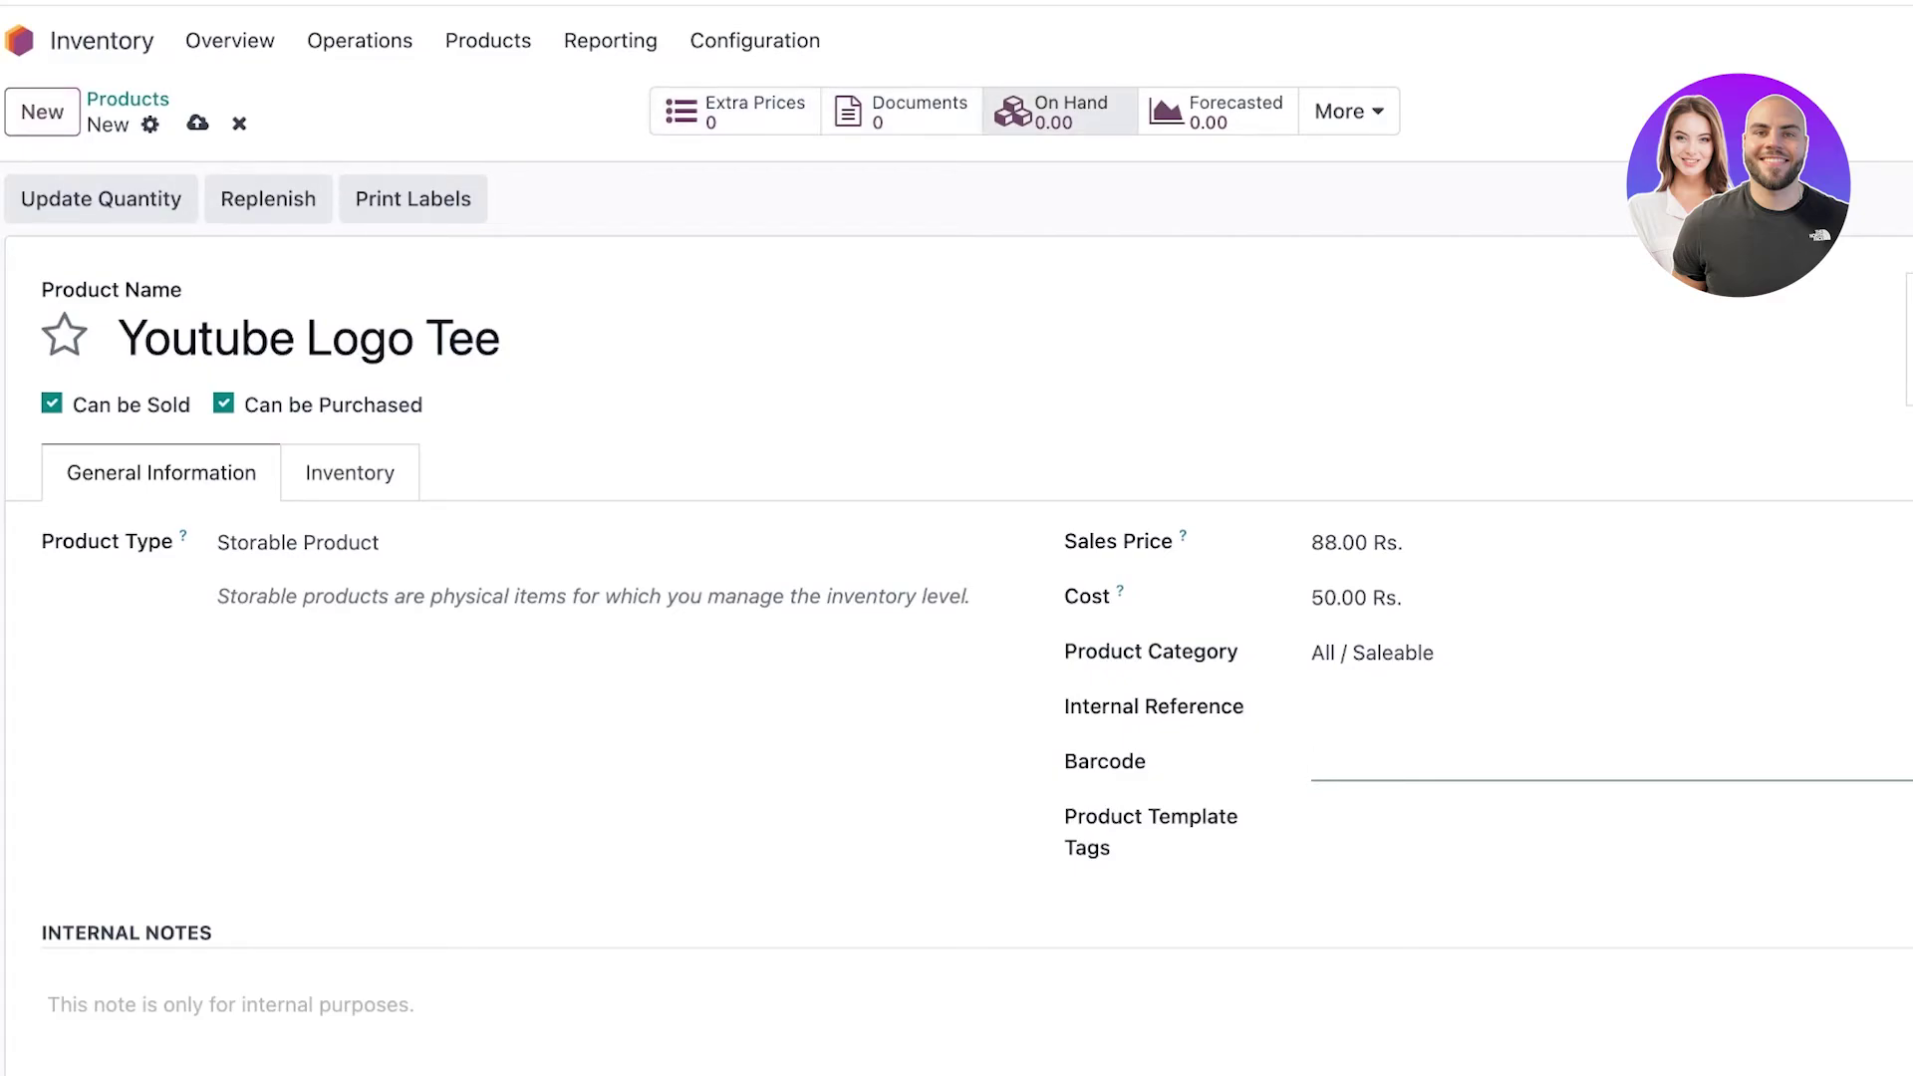
Save the product and update its on-hand quantity to 50,000, skipping label printing.
click(1348, 110)
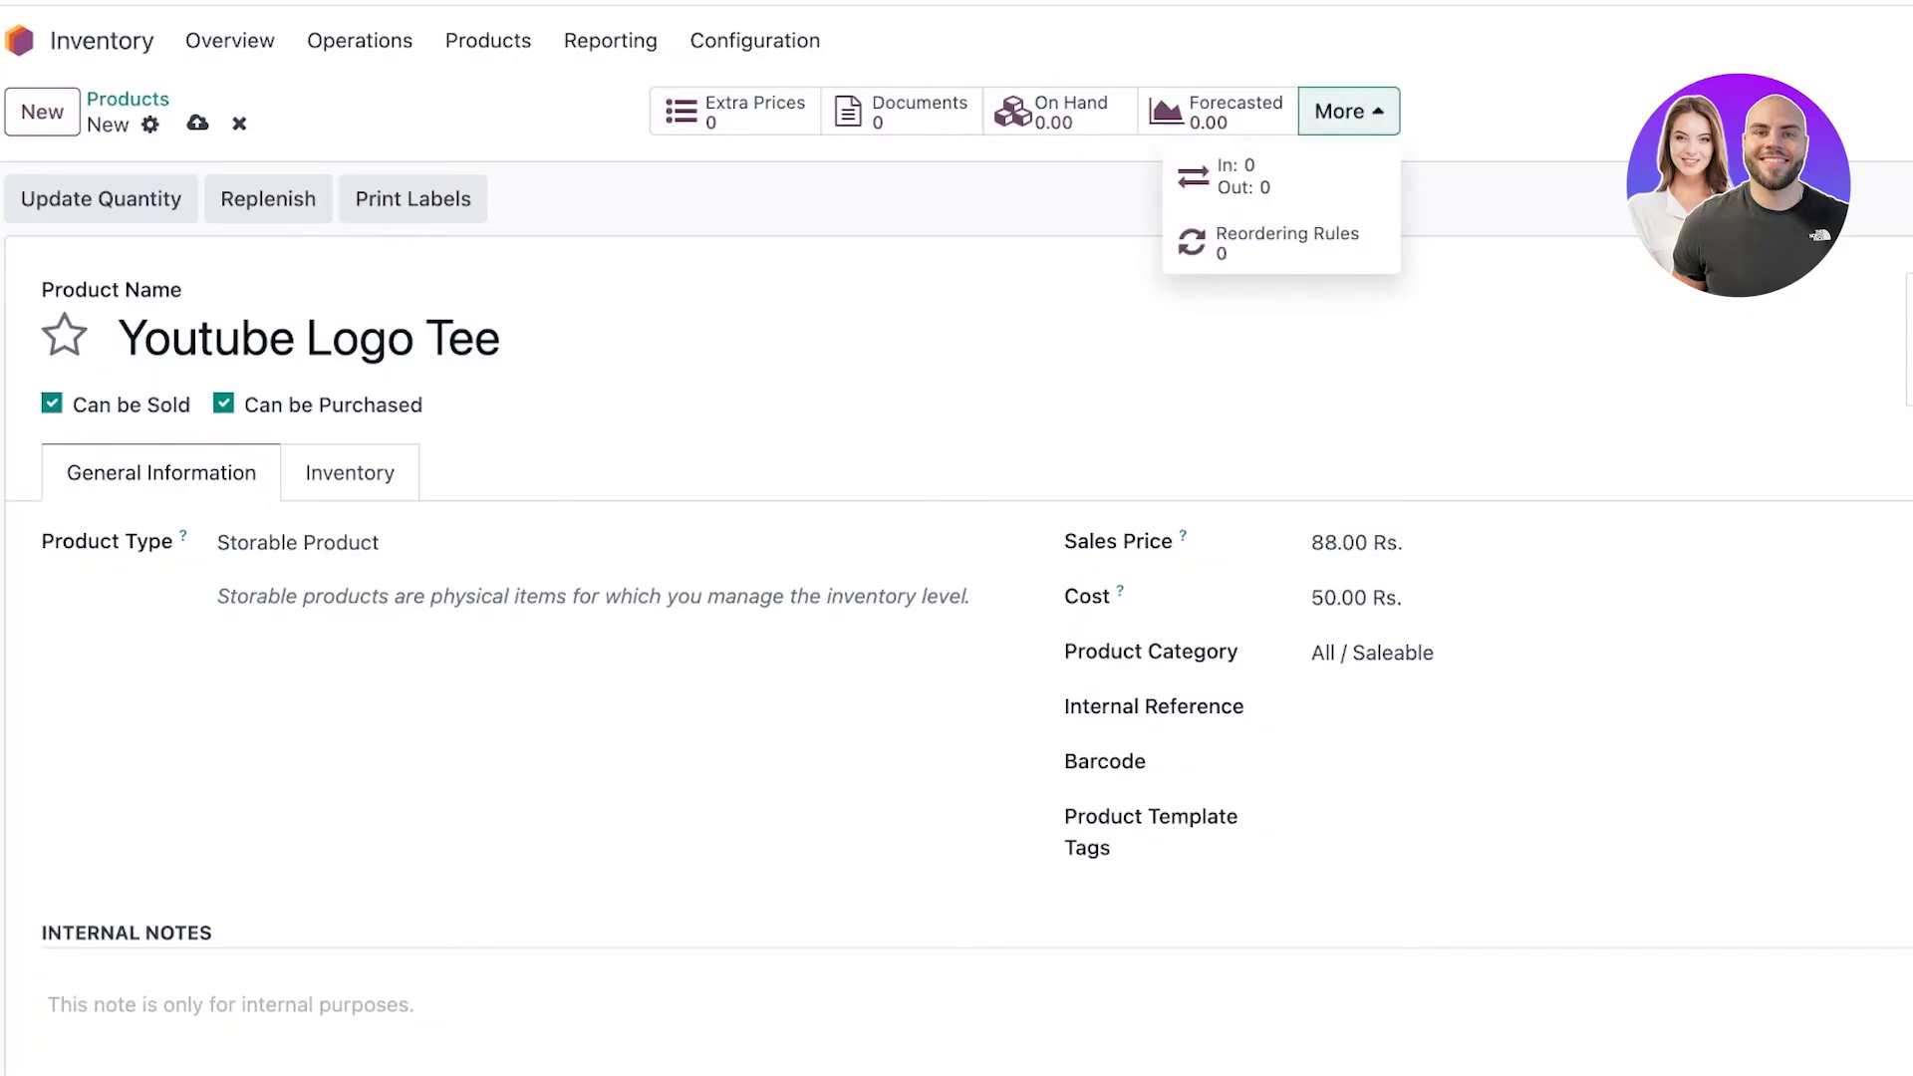
key(Escape)
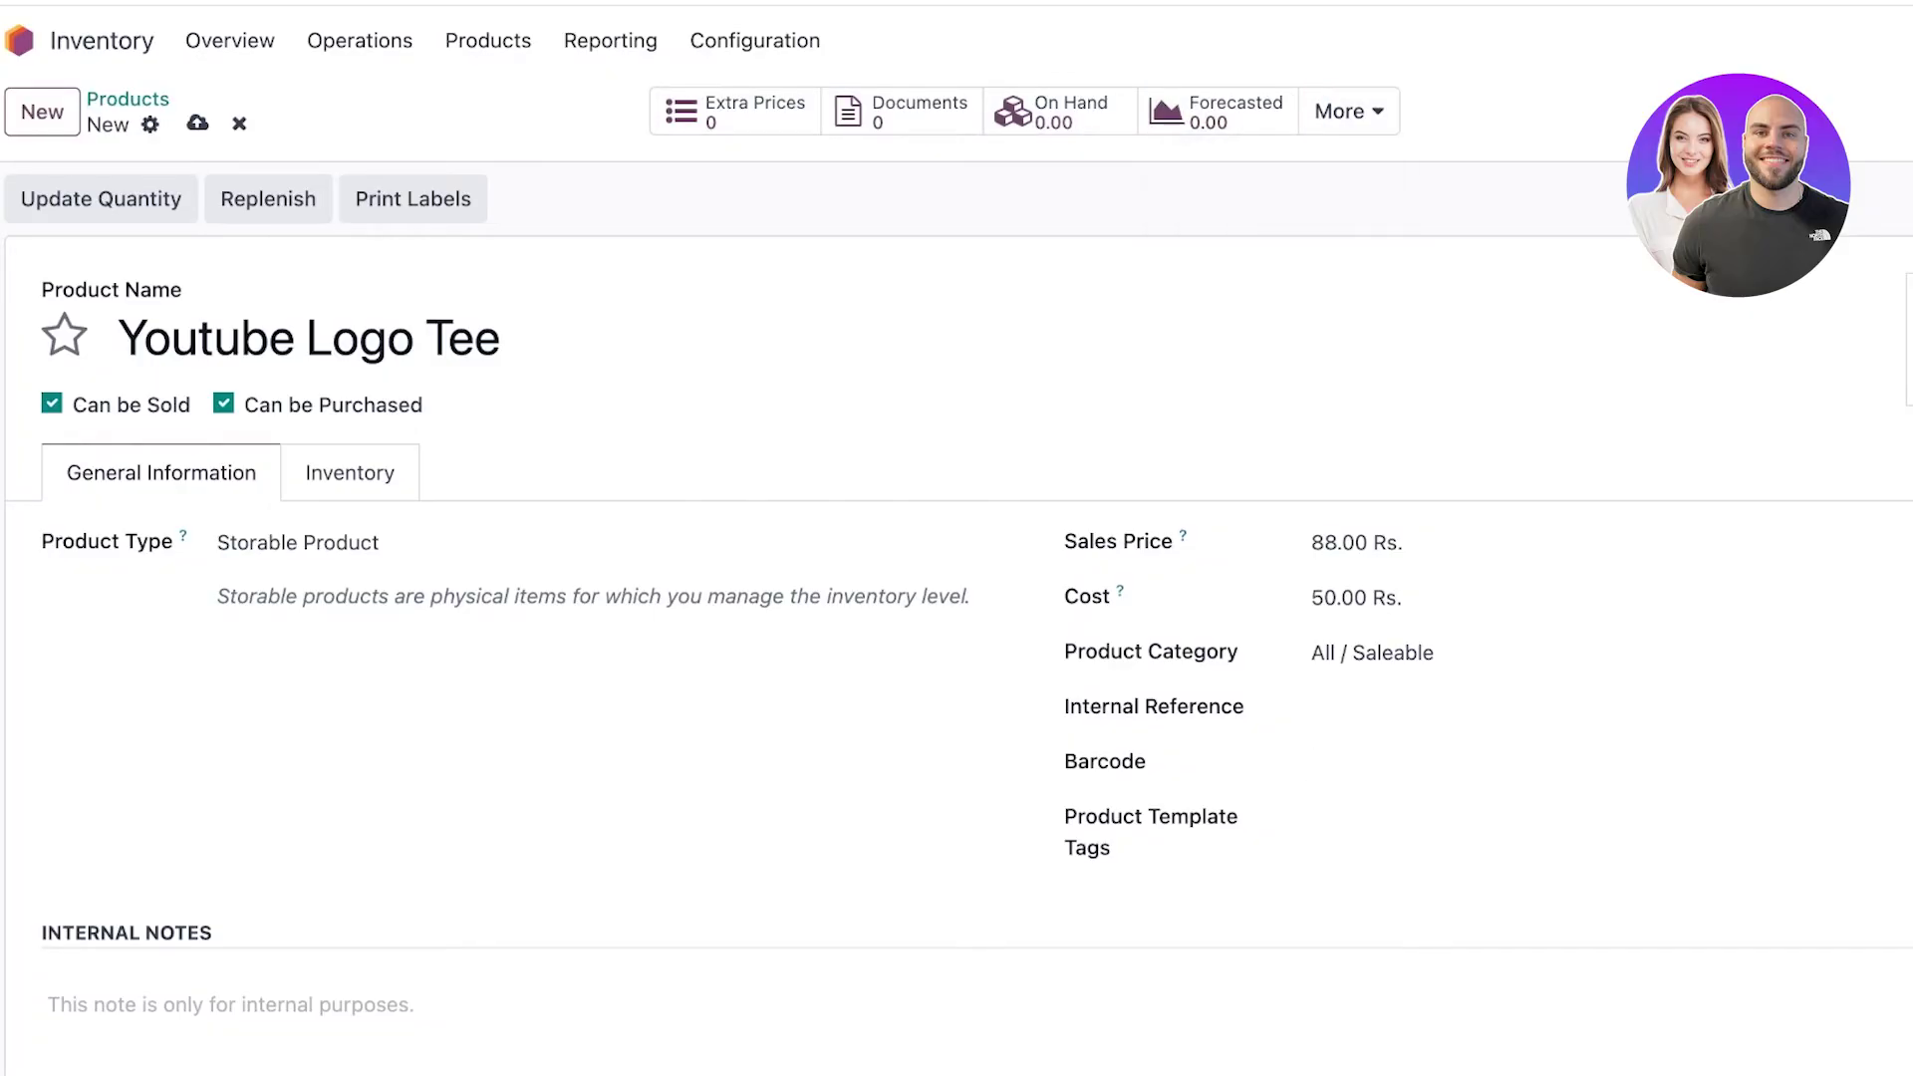
click(101, 199)
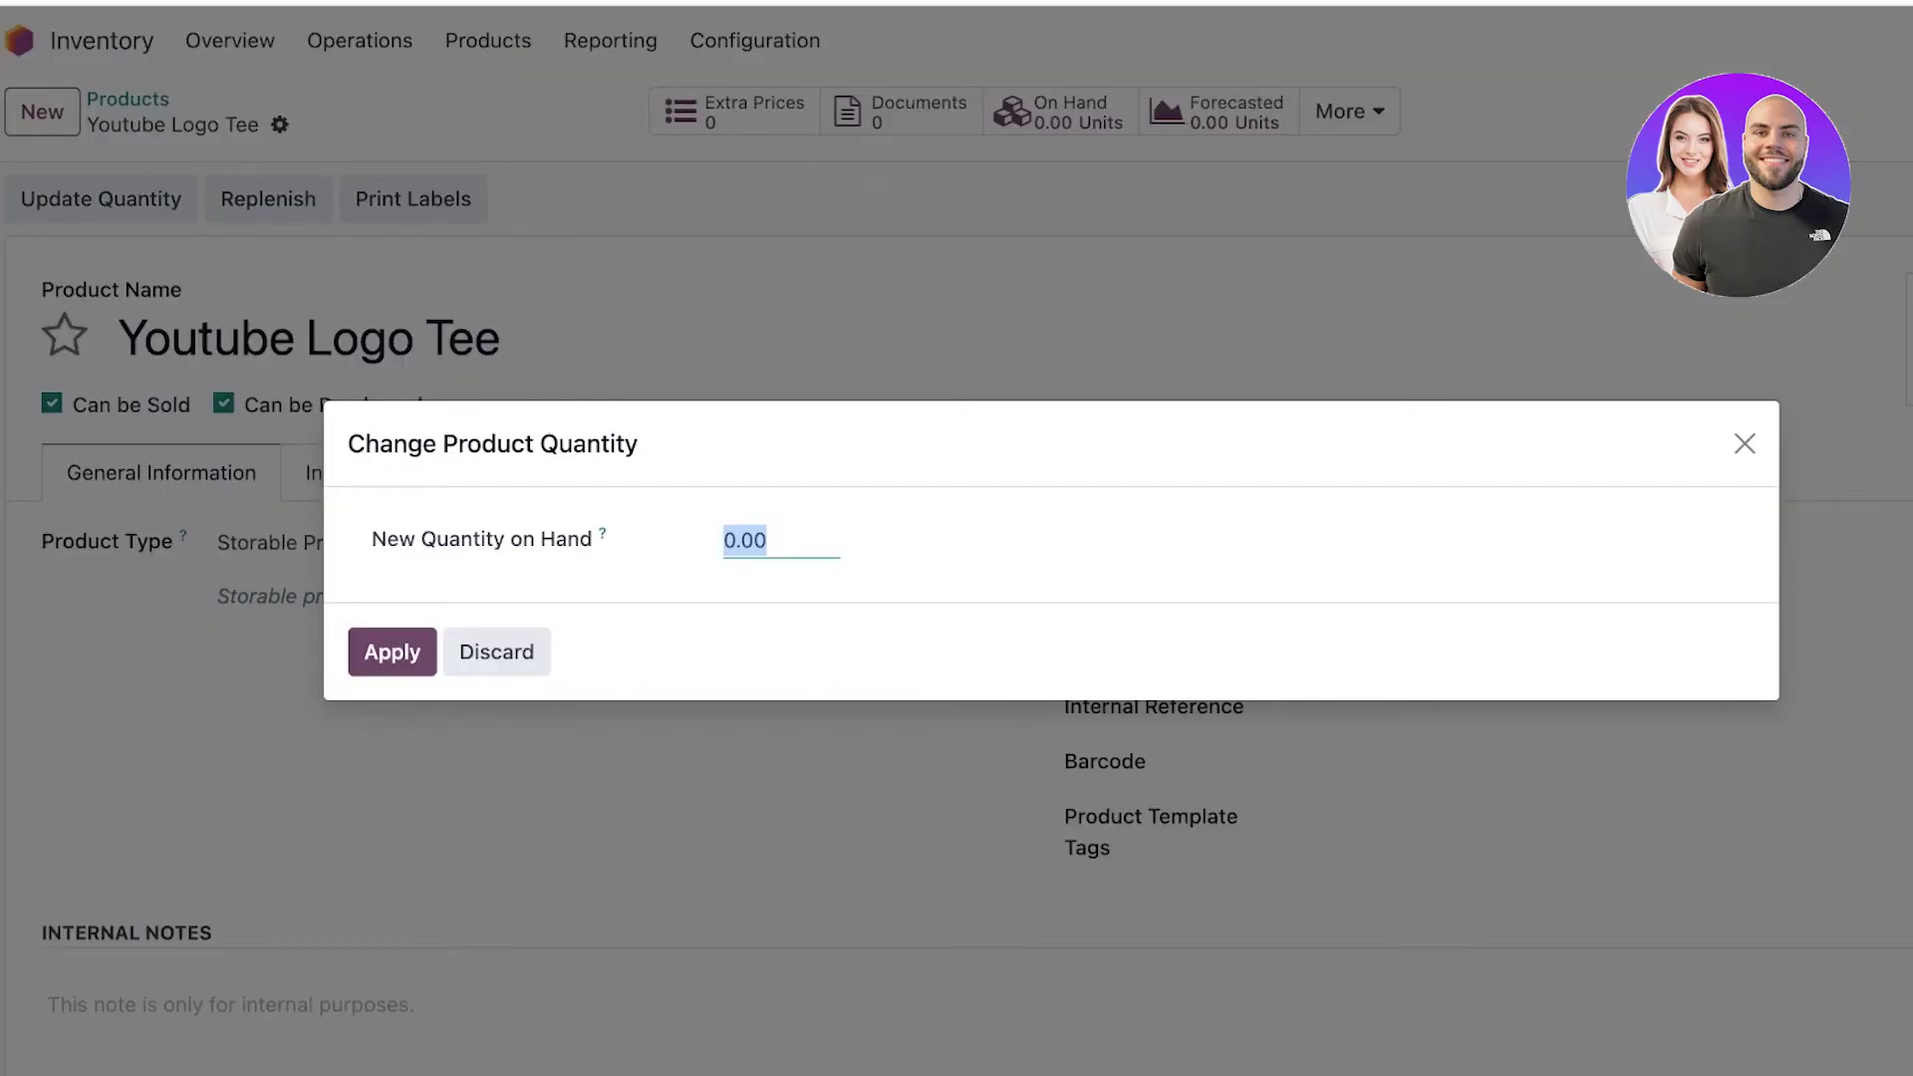
text(99)
key(BackSpace)
key(BackSpace)
text(50000)
key(Return)
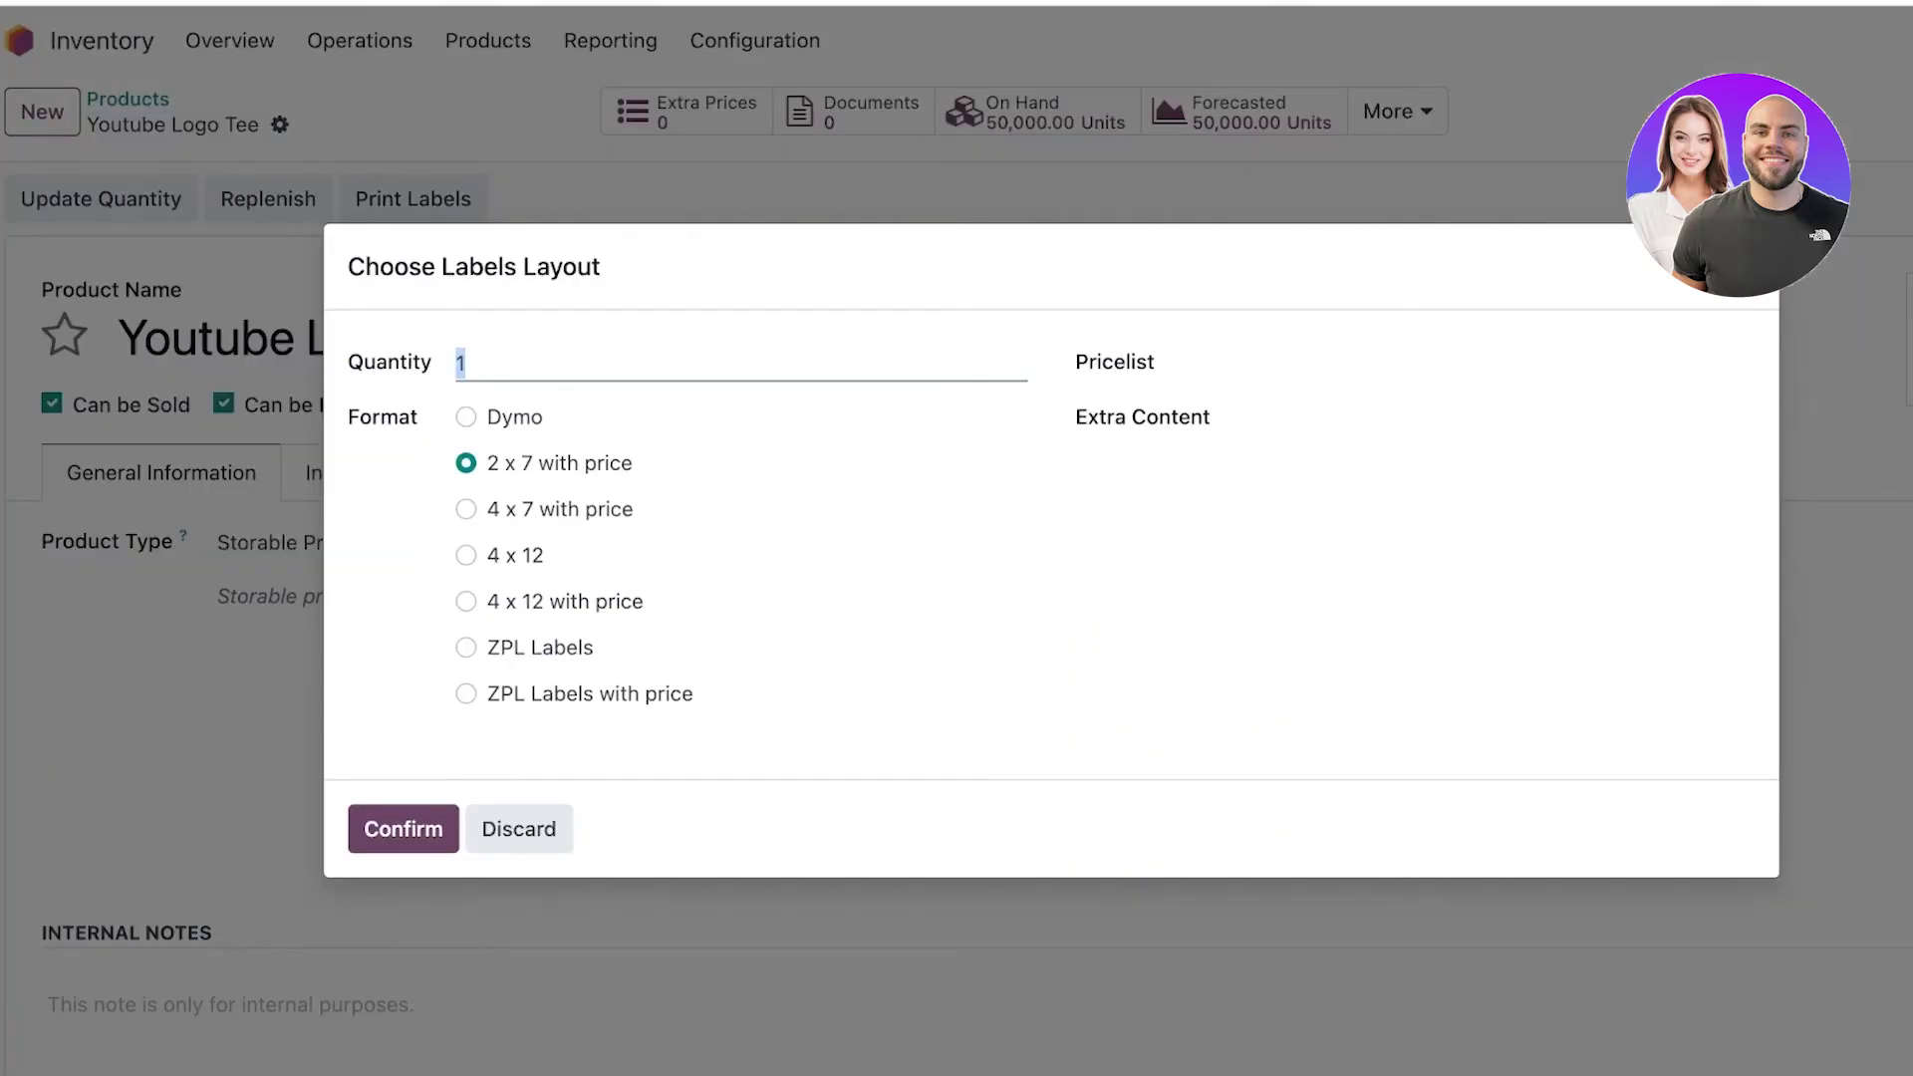
key(Escape)
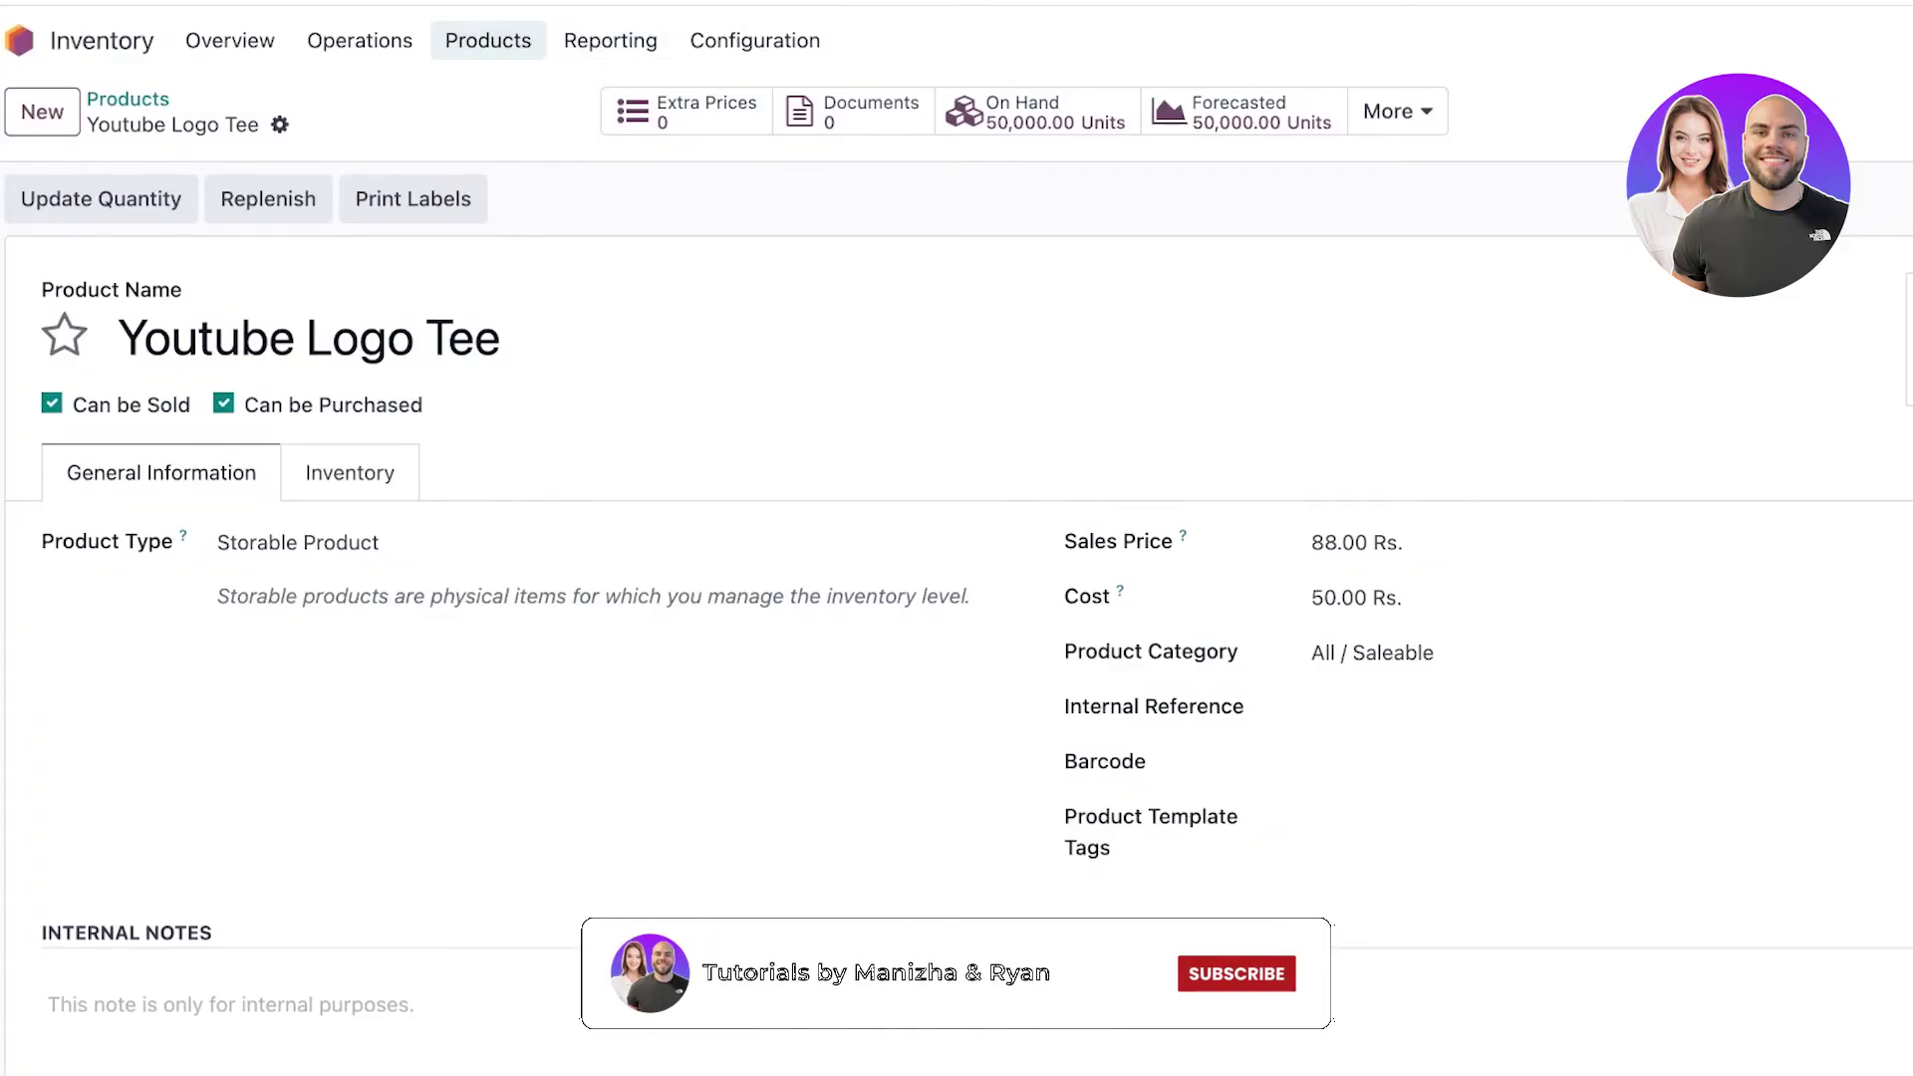
Open Receipts from the Operations menu to begin a new receipt.
click(359, 40)
click(358, 40)
click(359, 40)
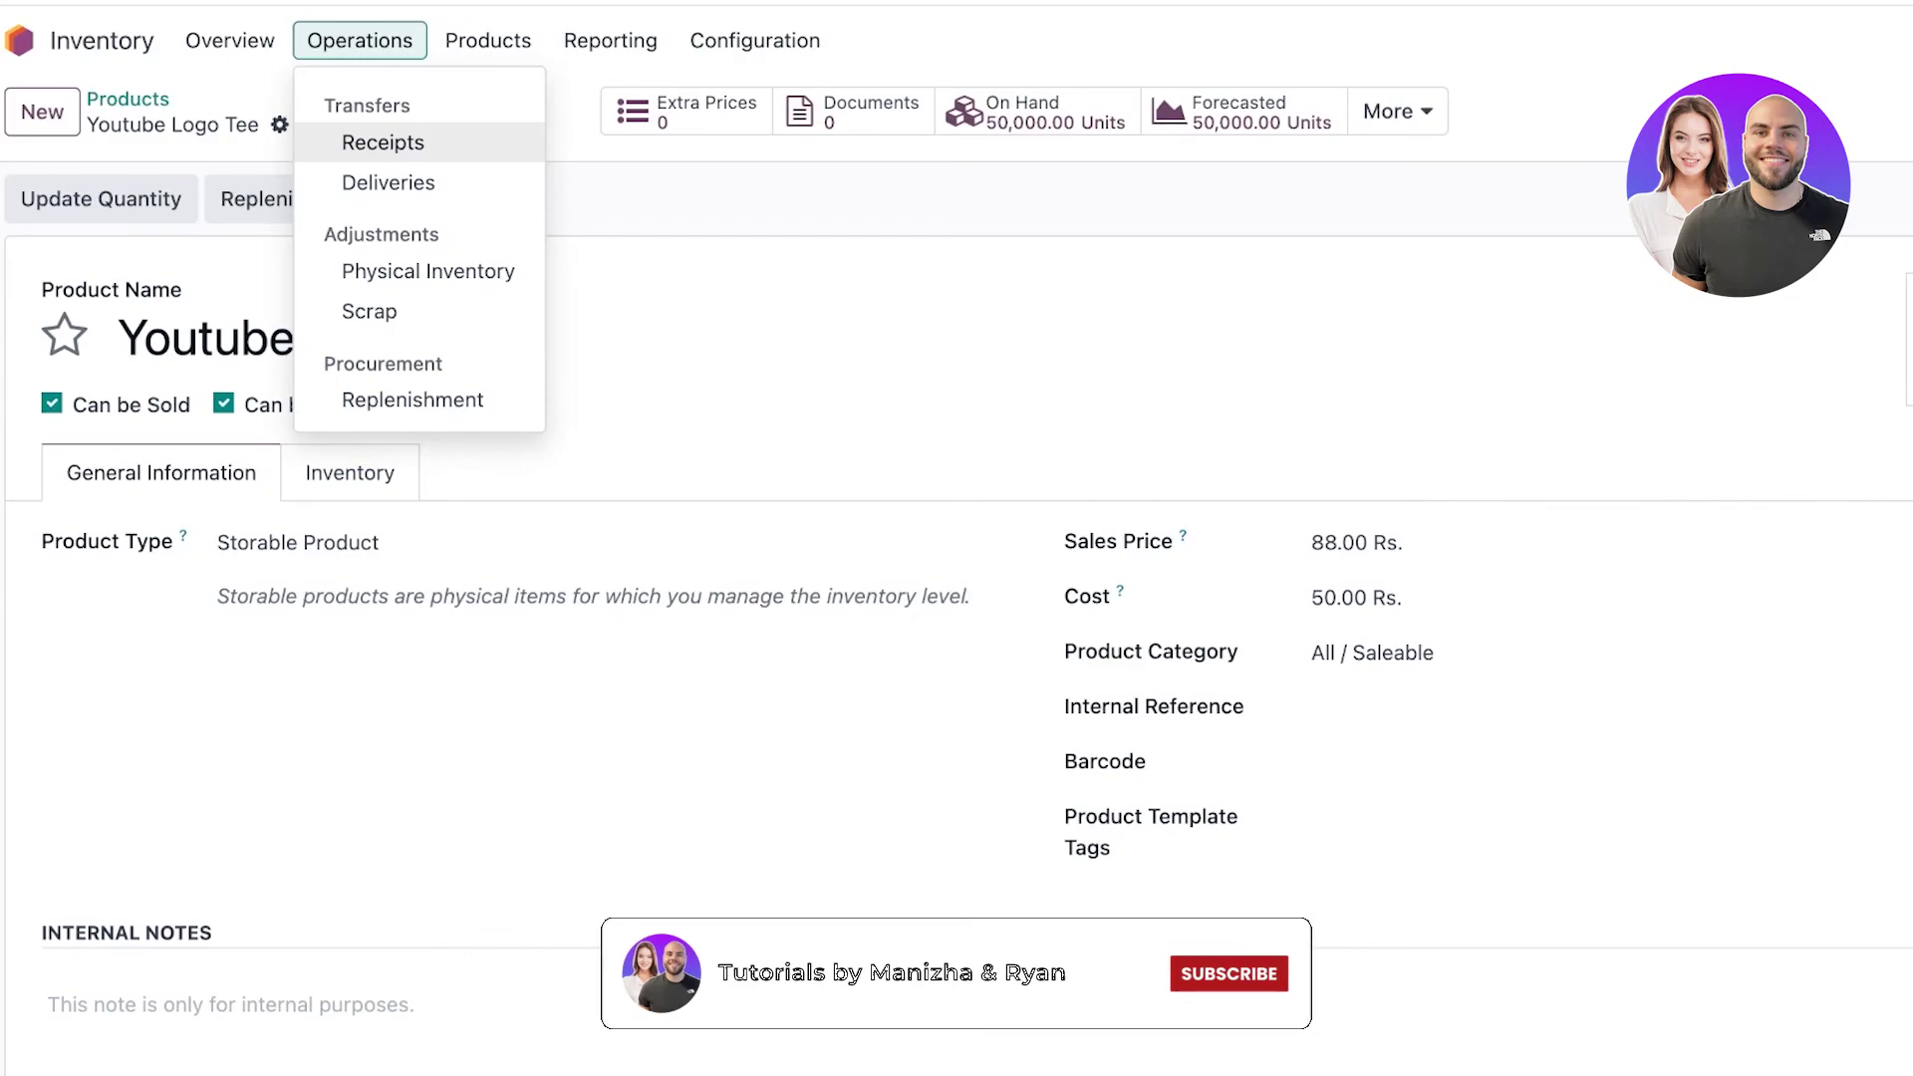
click(383, 143)
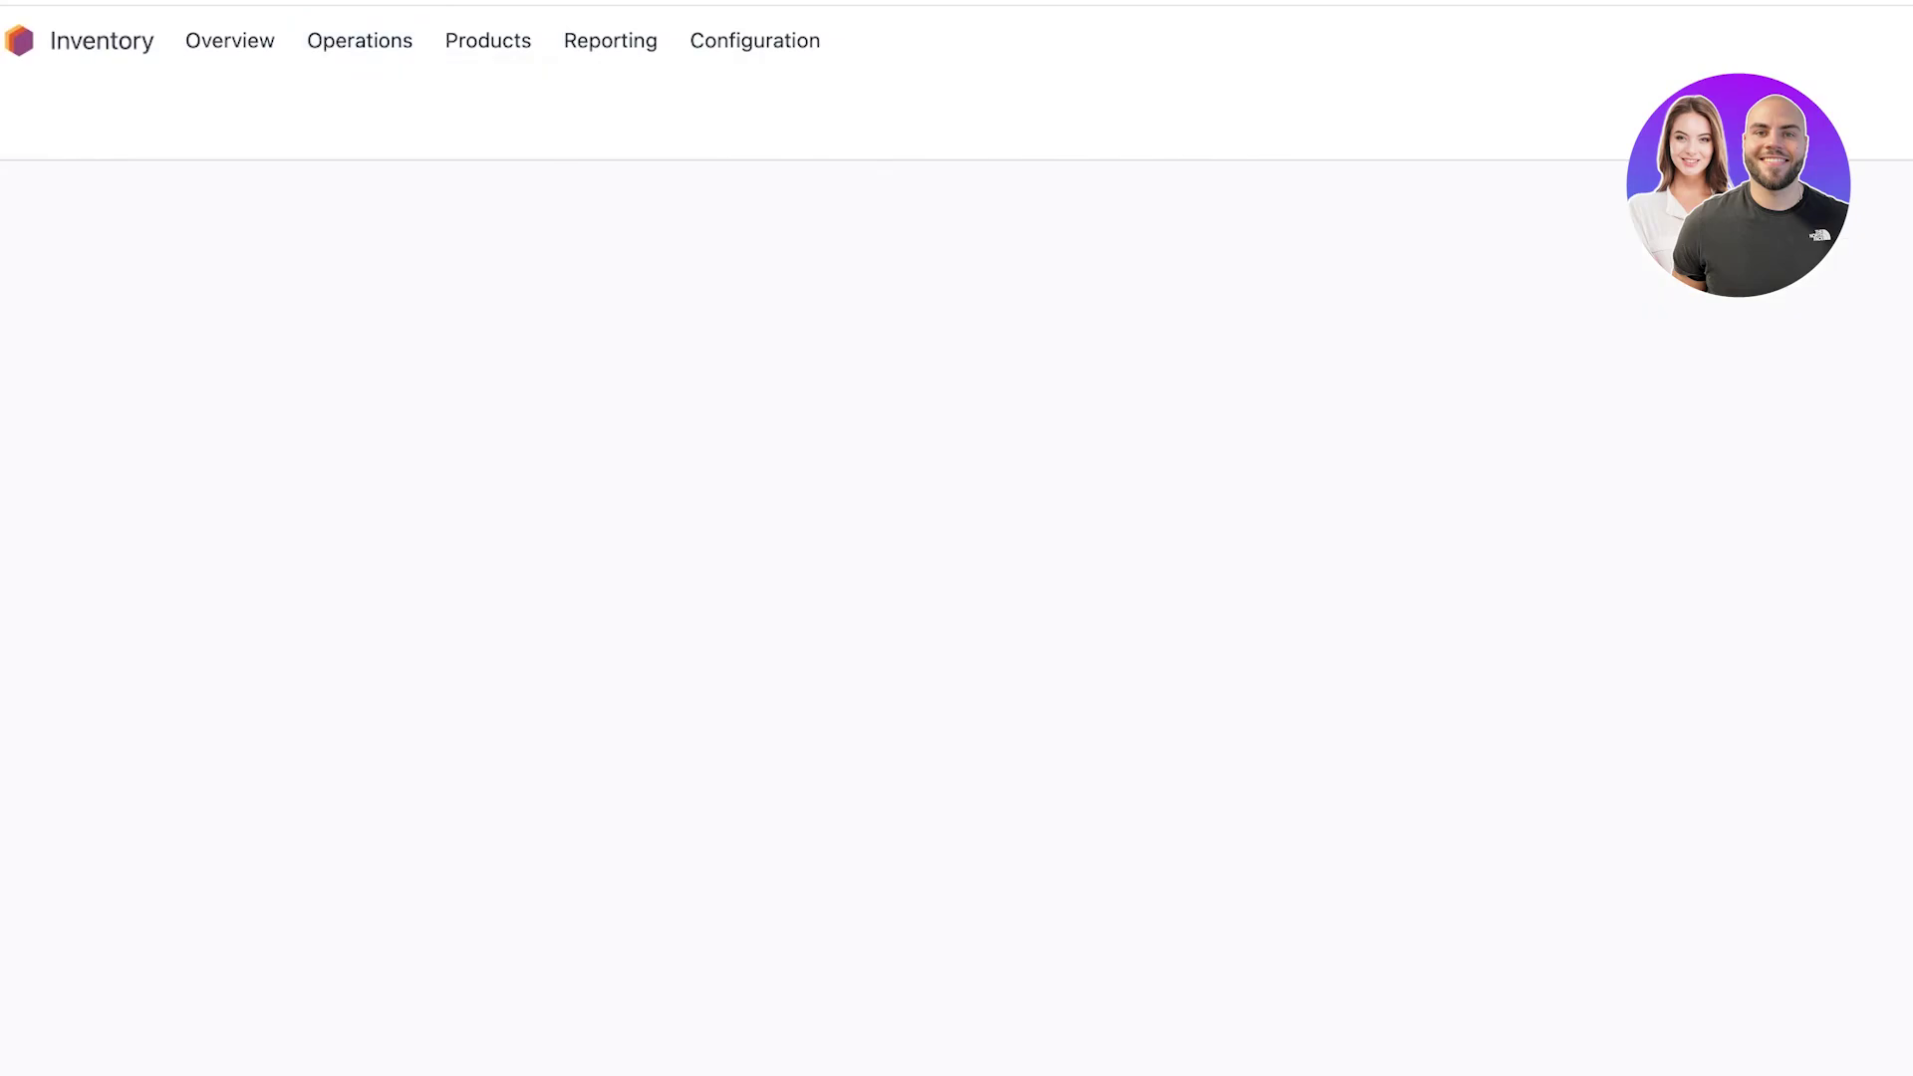
click(359, 40)
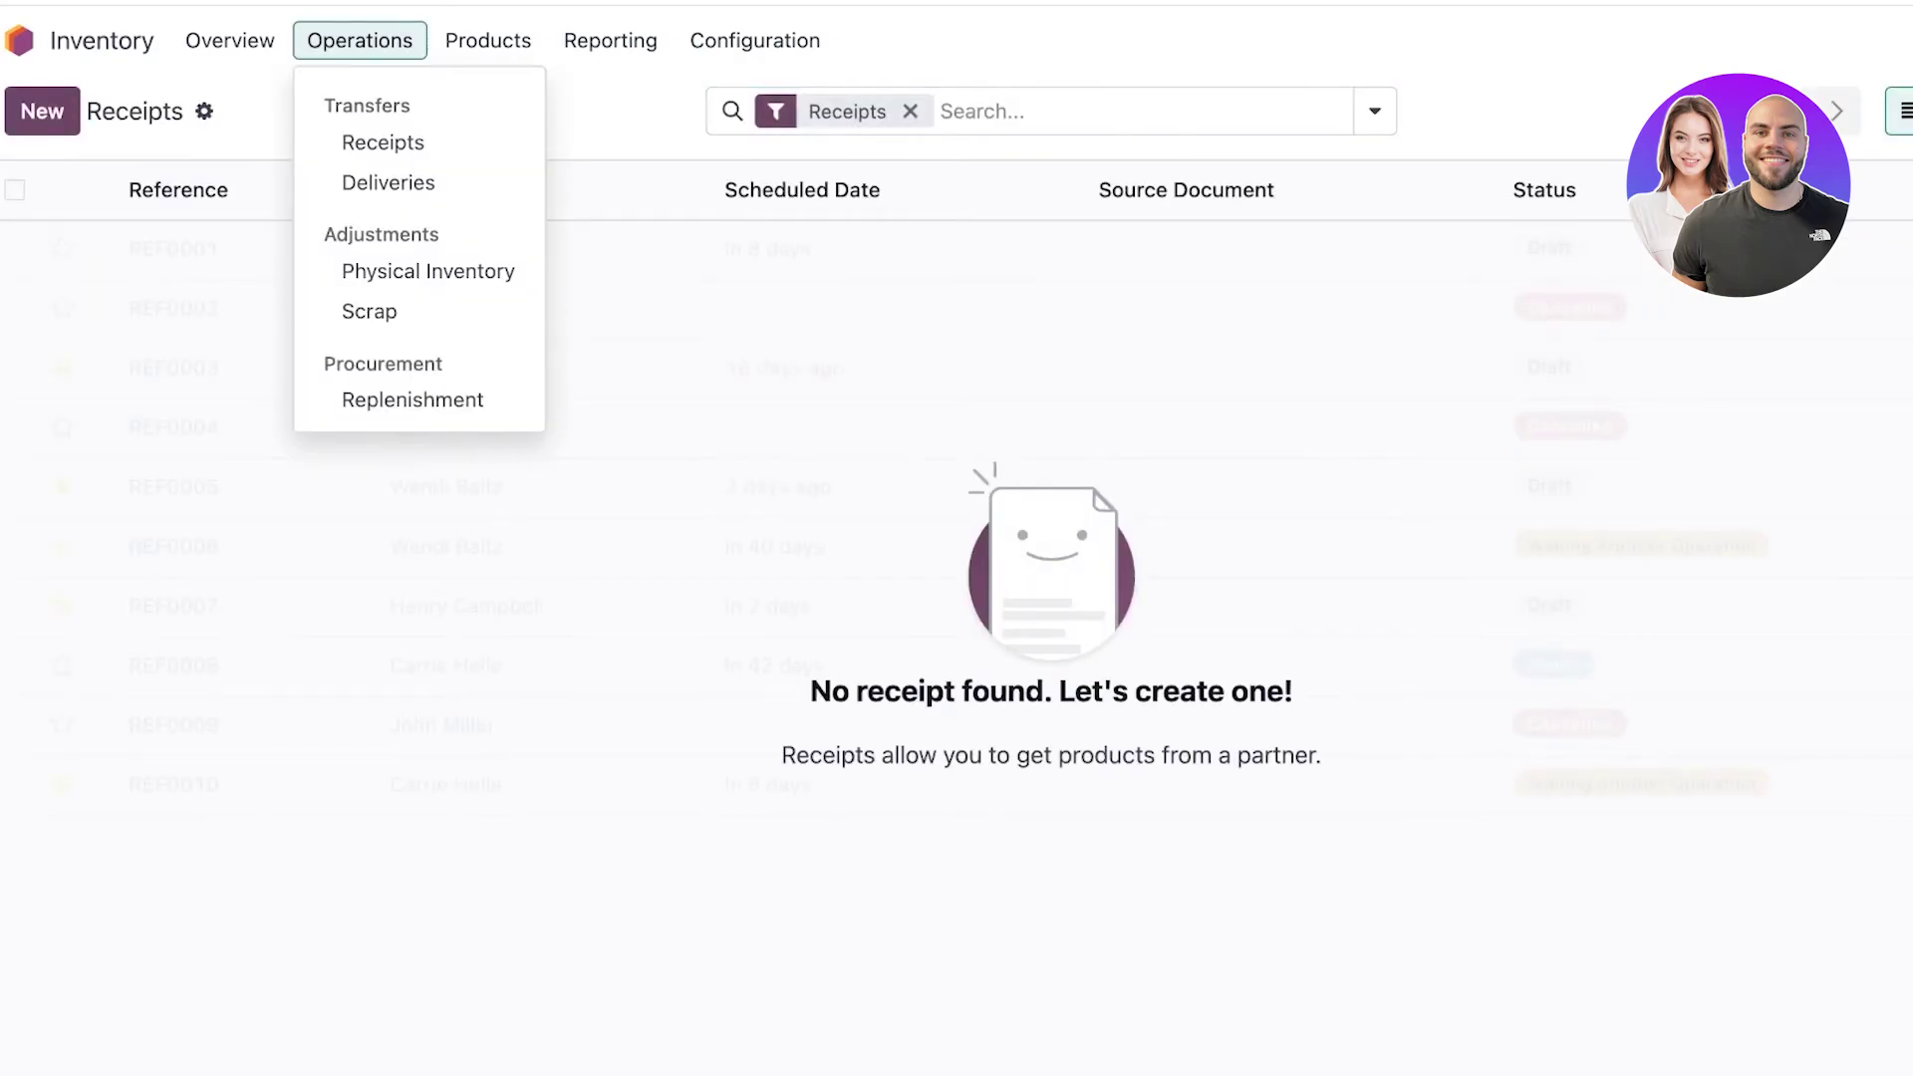
click(382, 143)
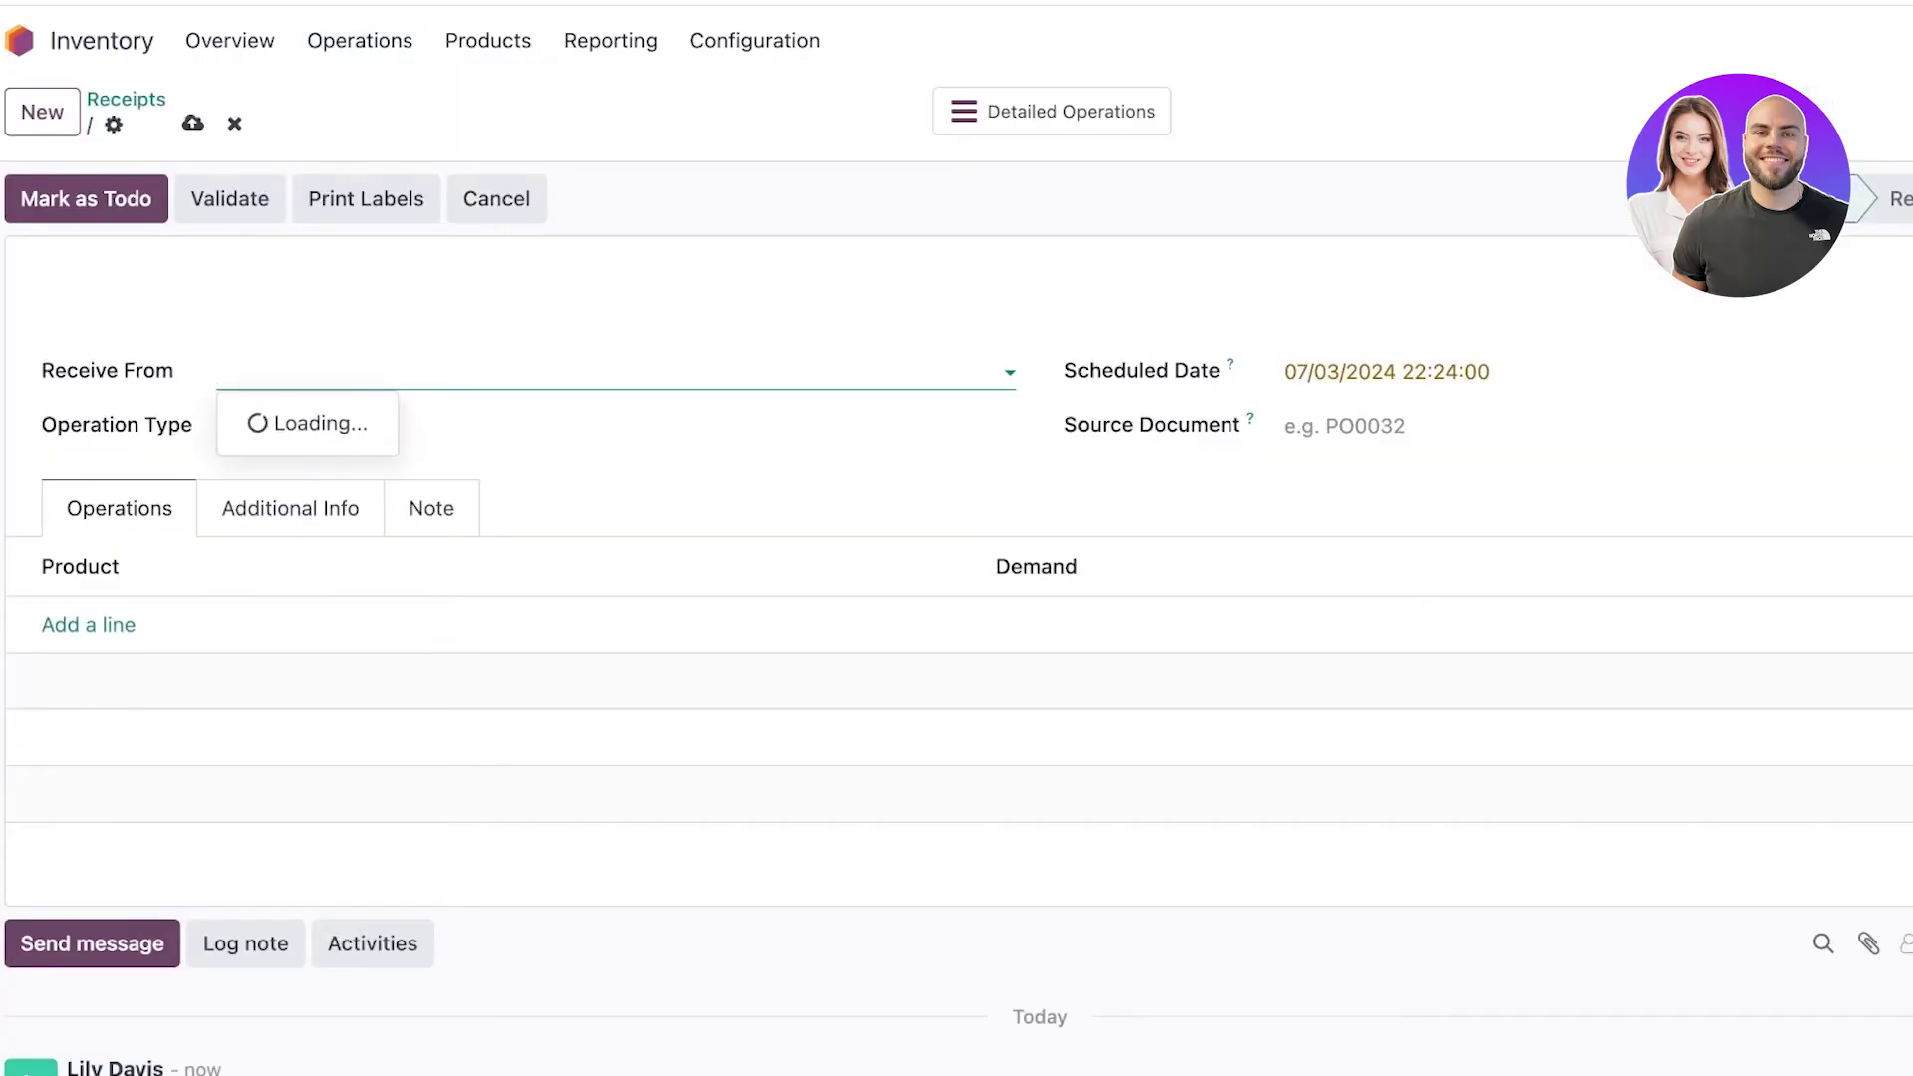
Create and save the new contact 'AKK Prints' from the Receive From search.
key(Down)
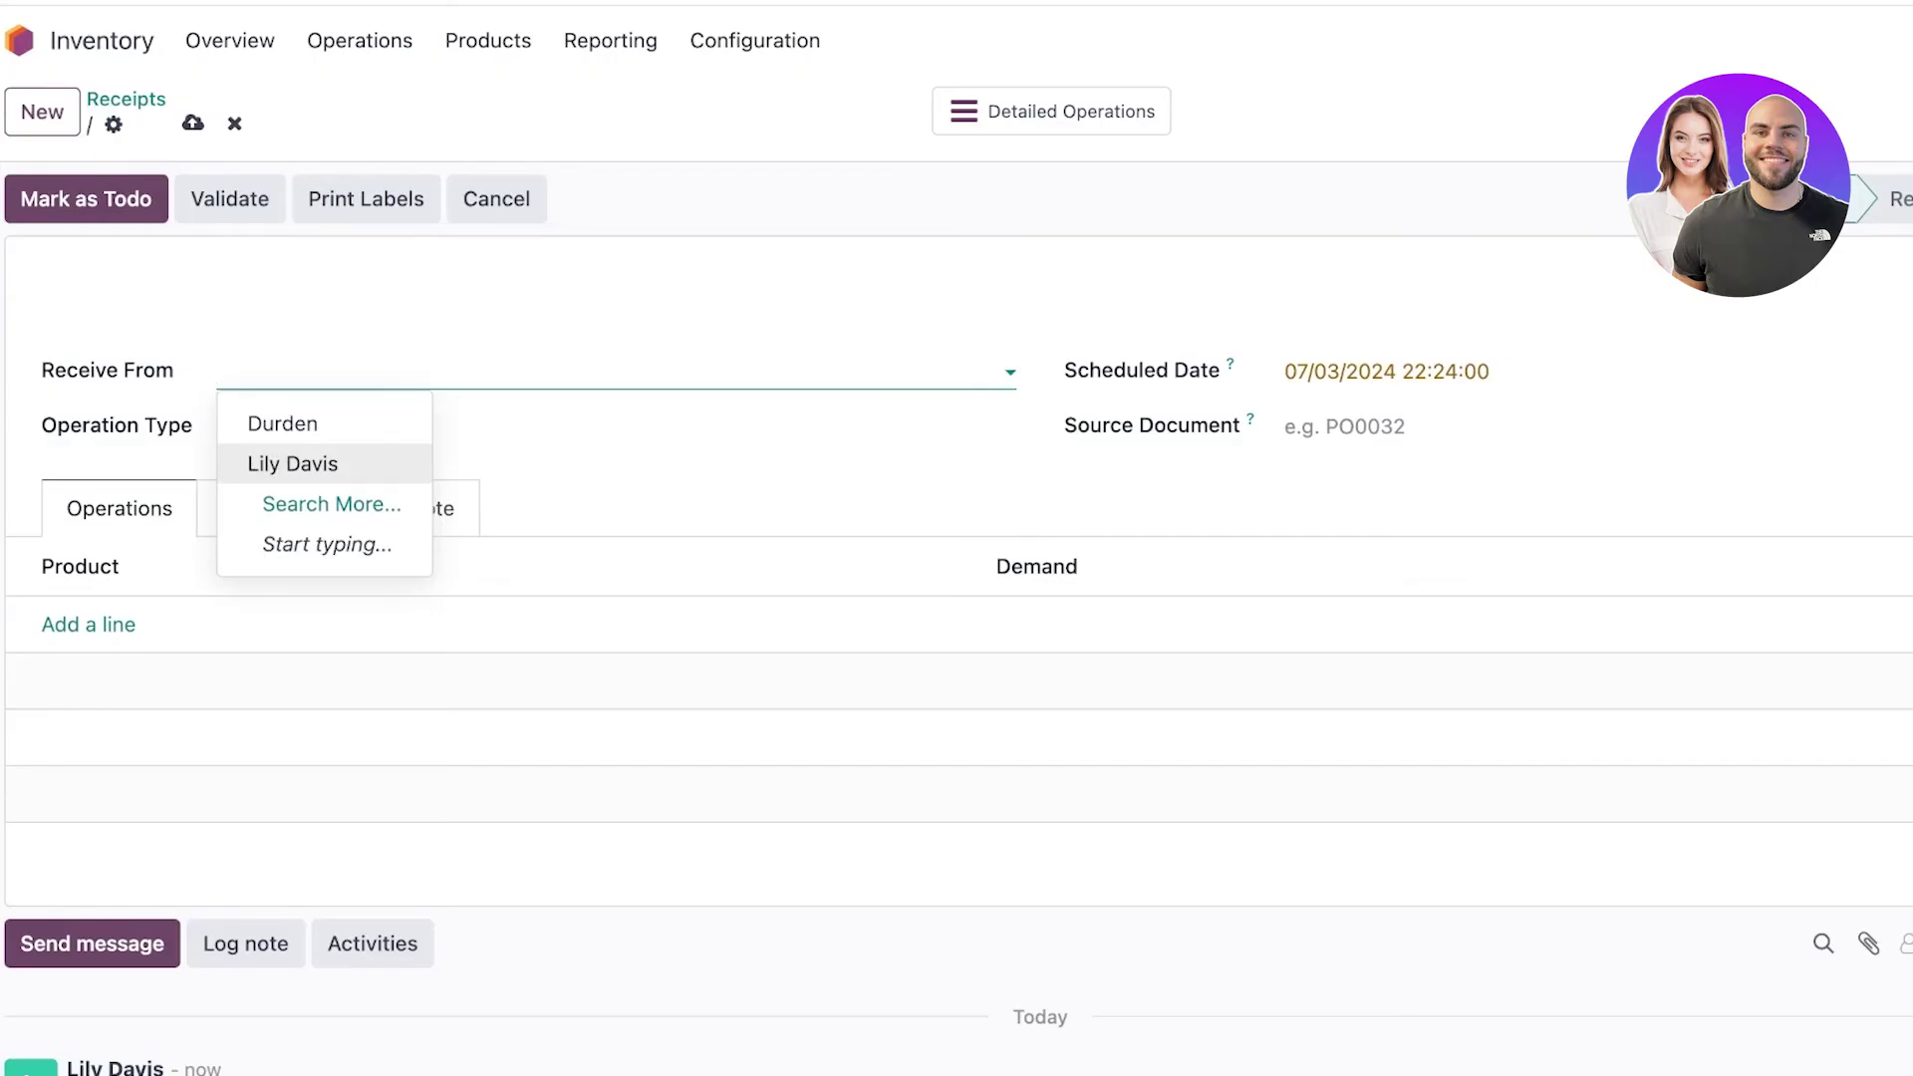
key(Down)
key(Return)
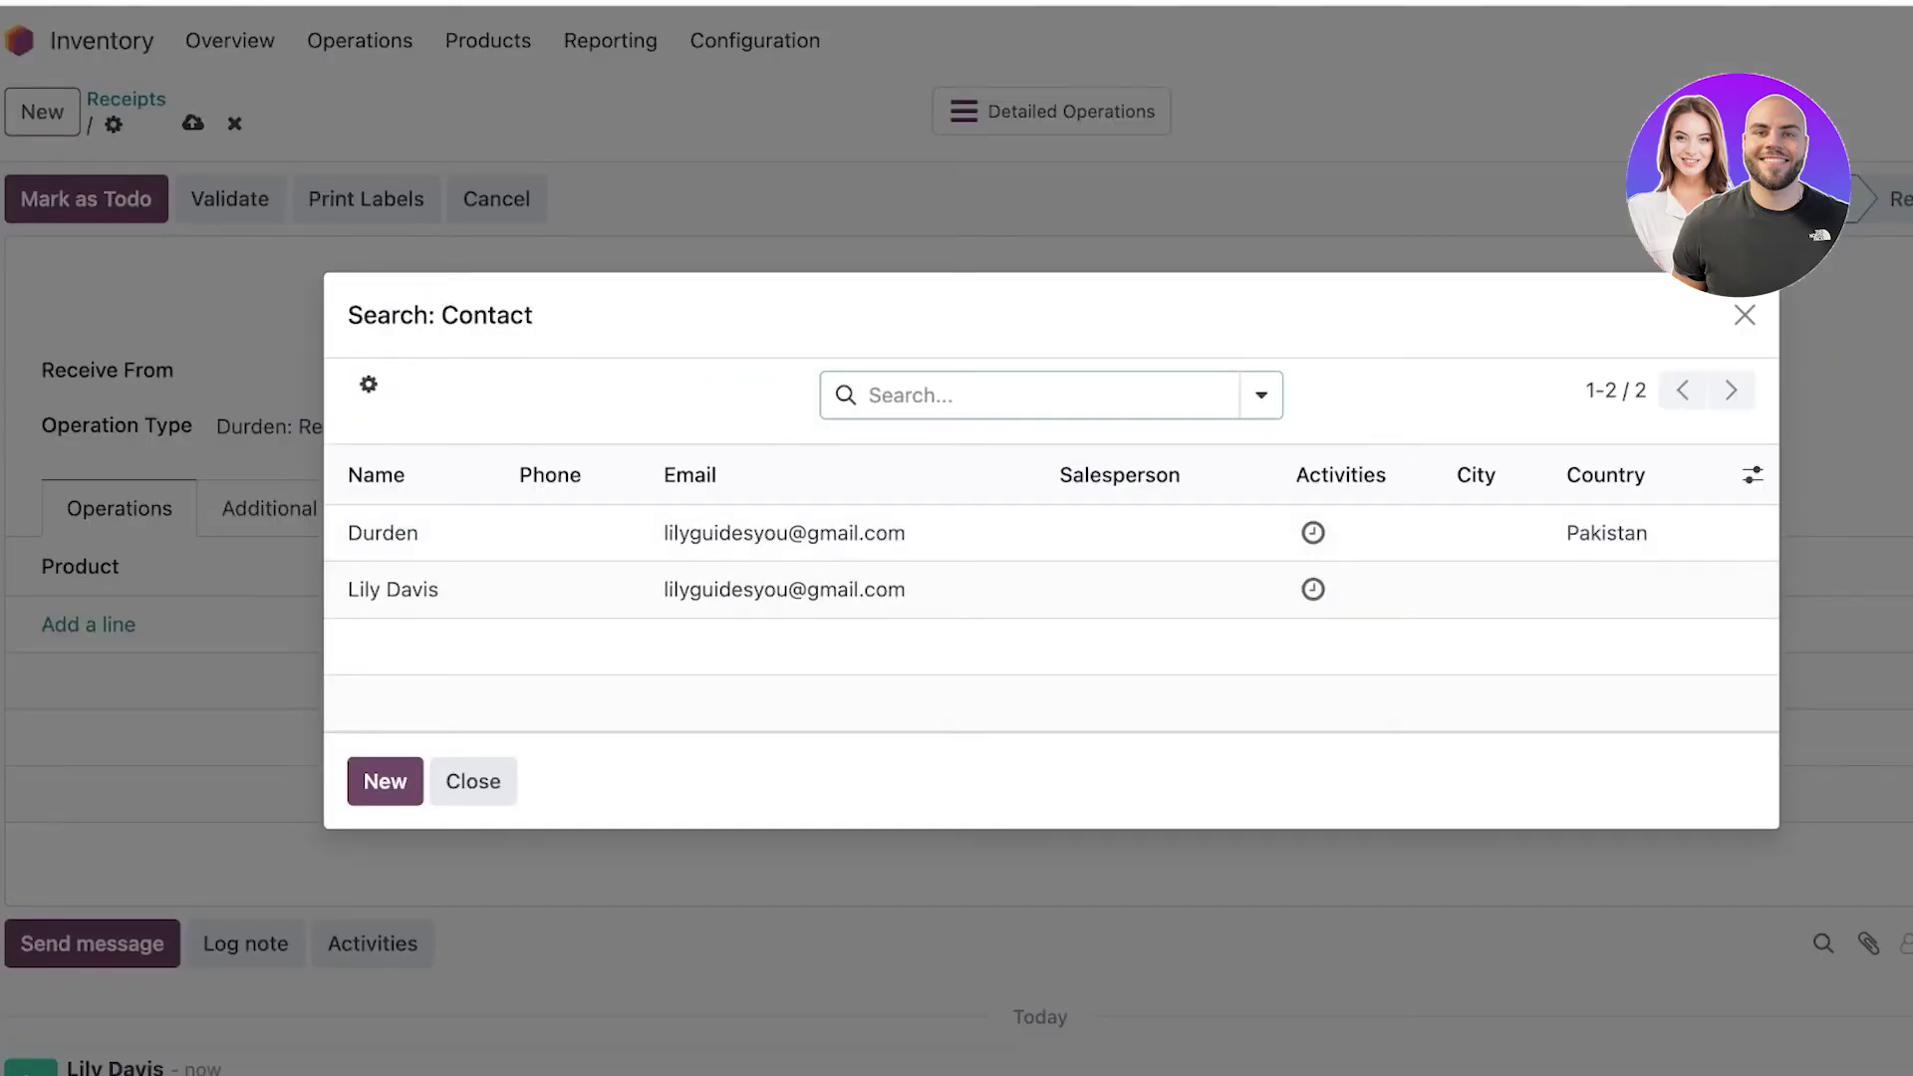
key(Tab)
key(Return)
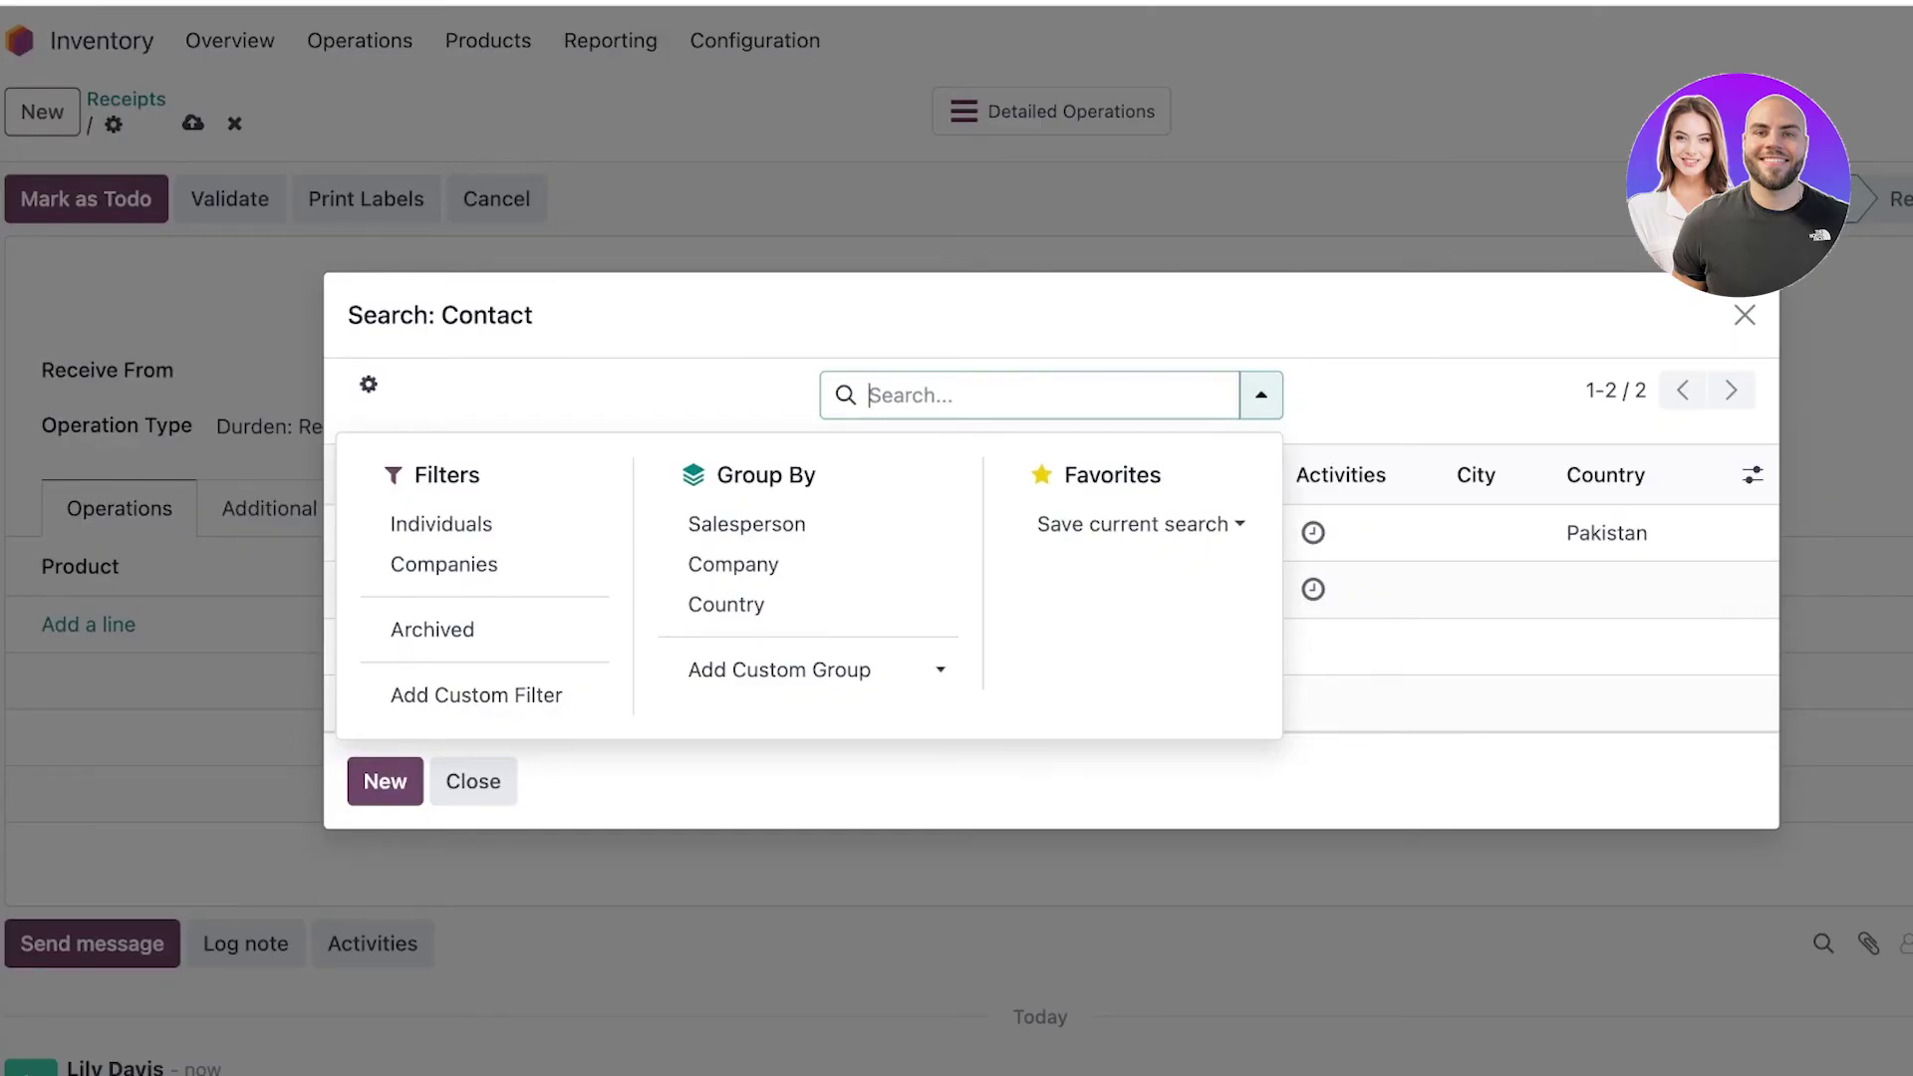
text(A)
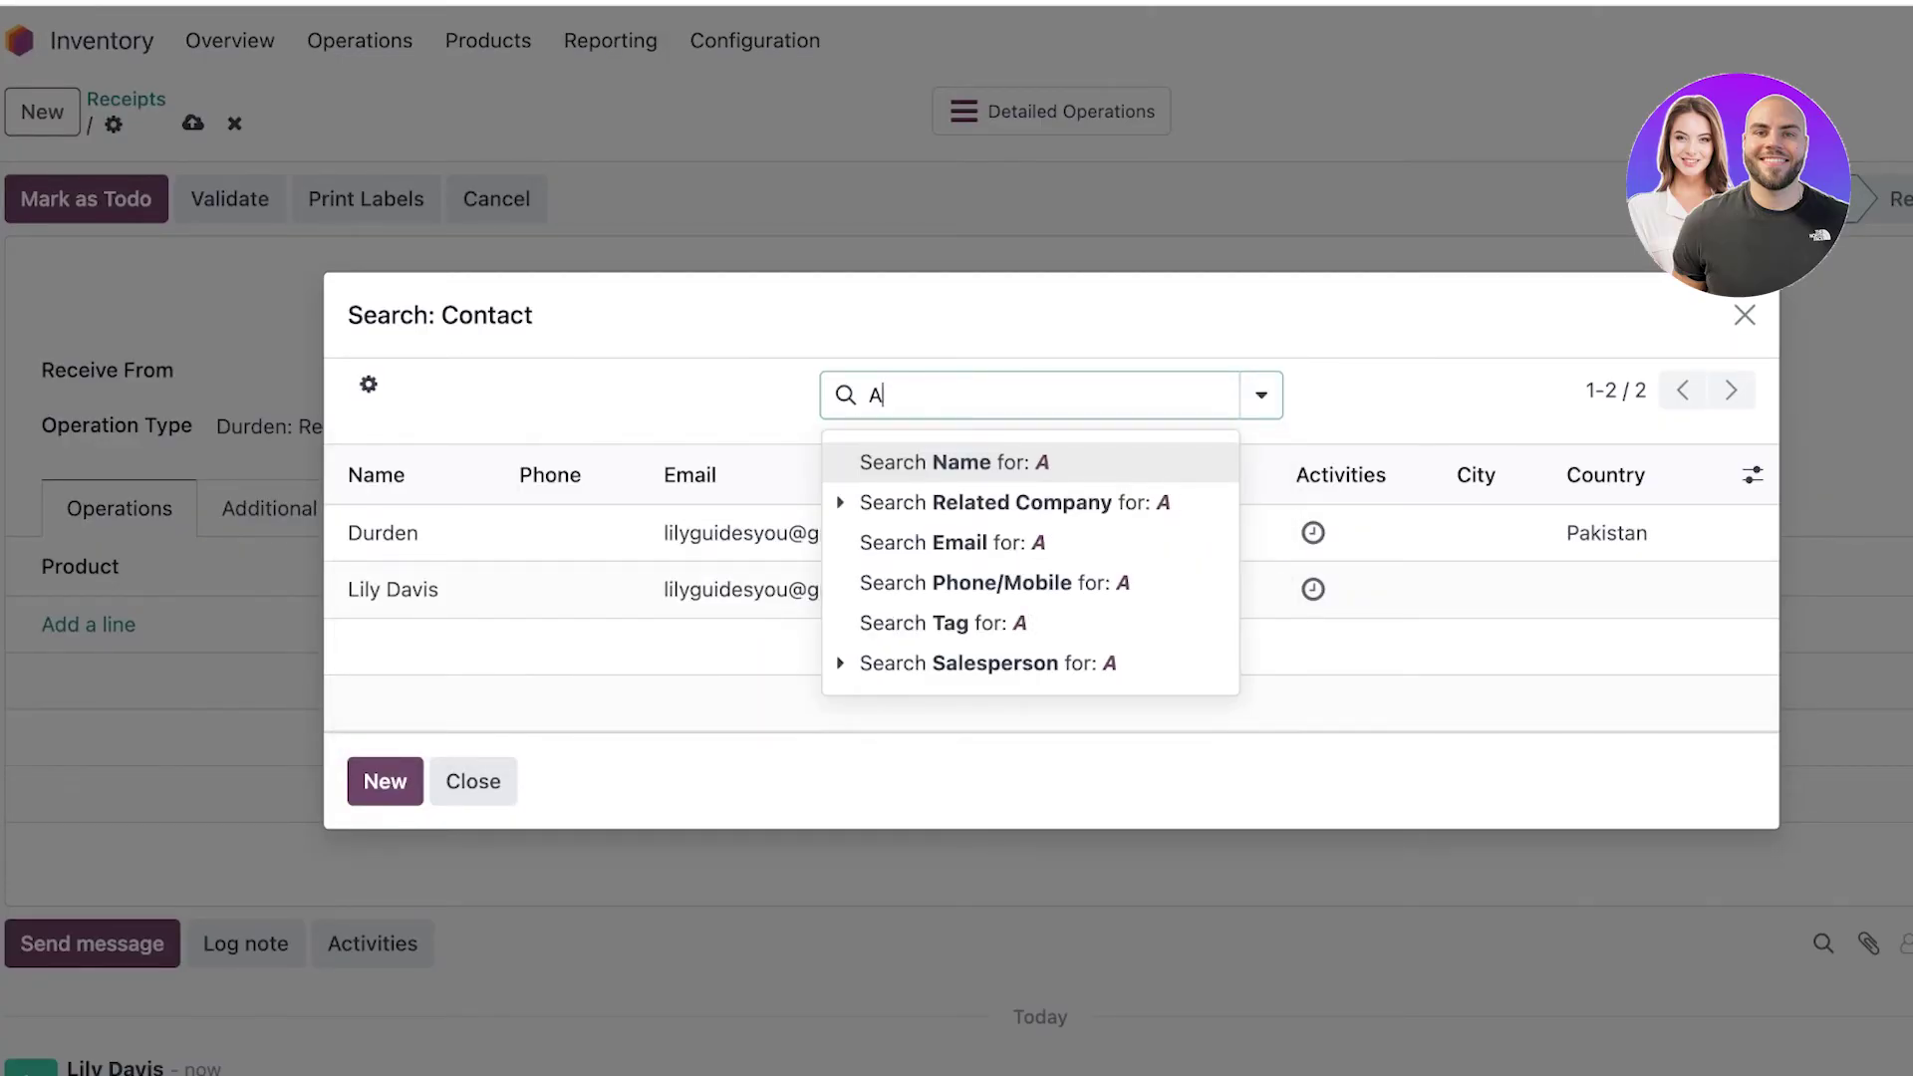
key(BackSpace)
key(Return)
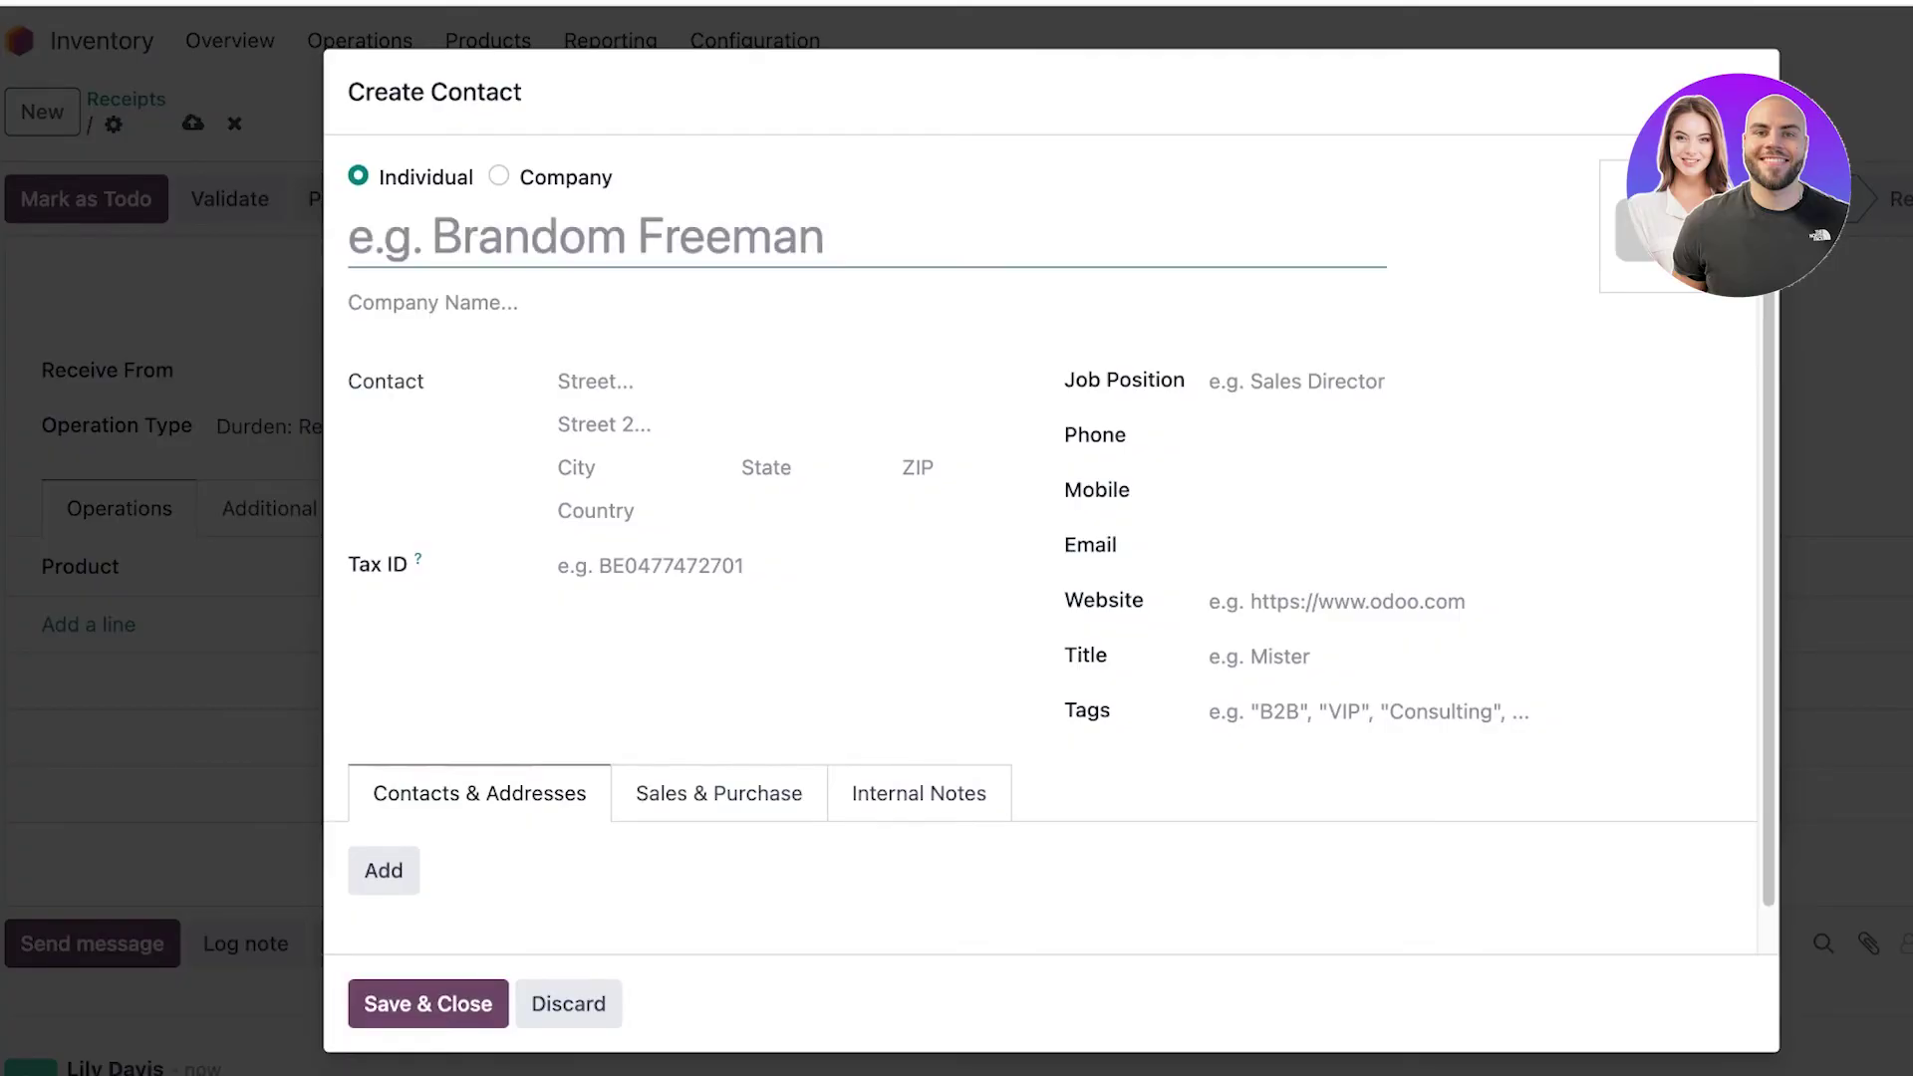
text(AKK Prints)
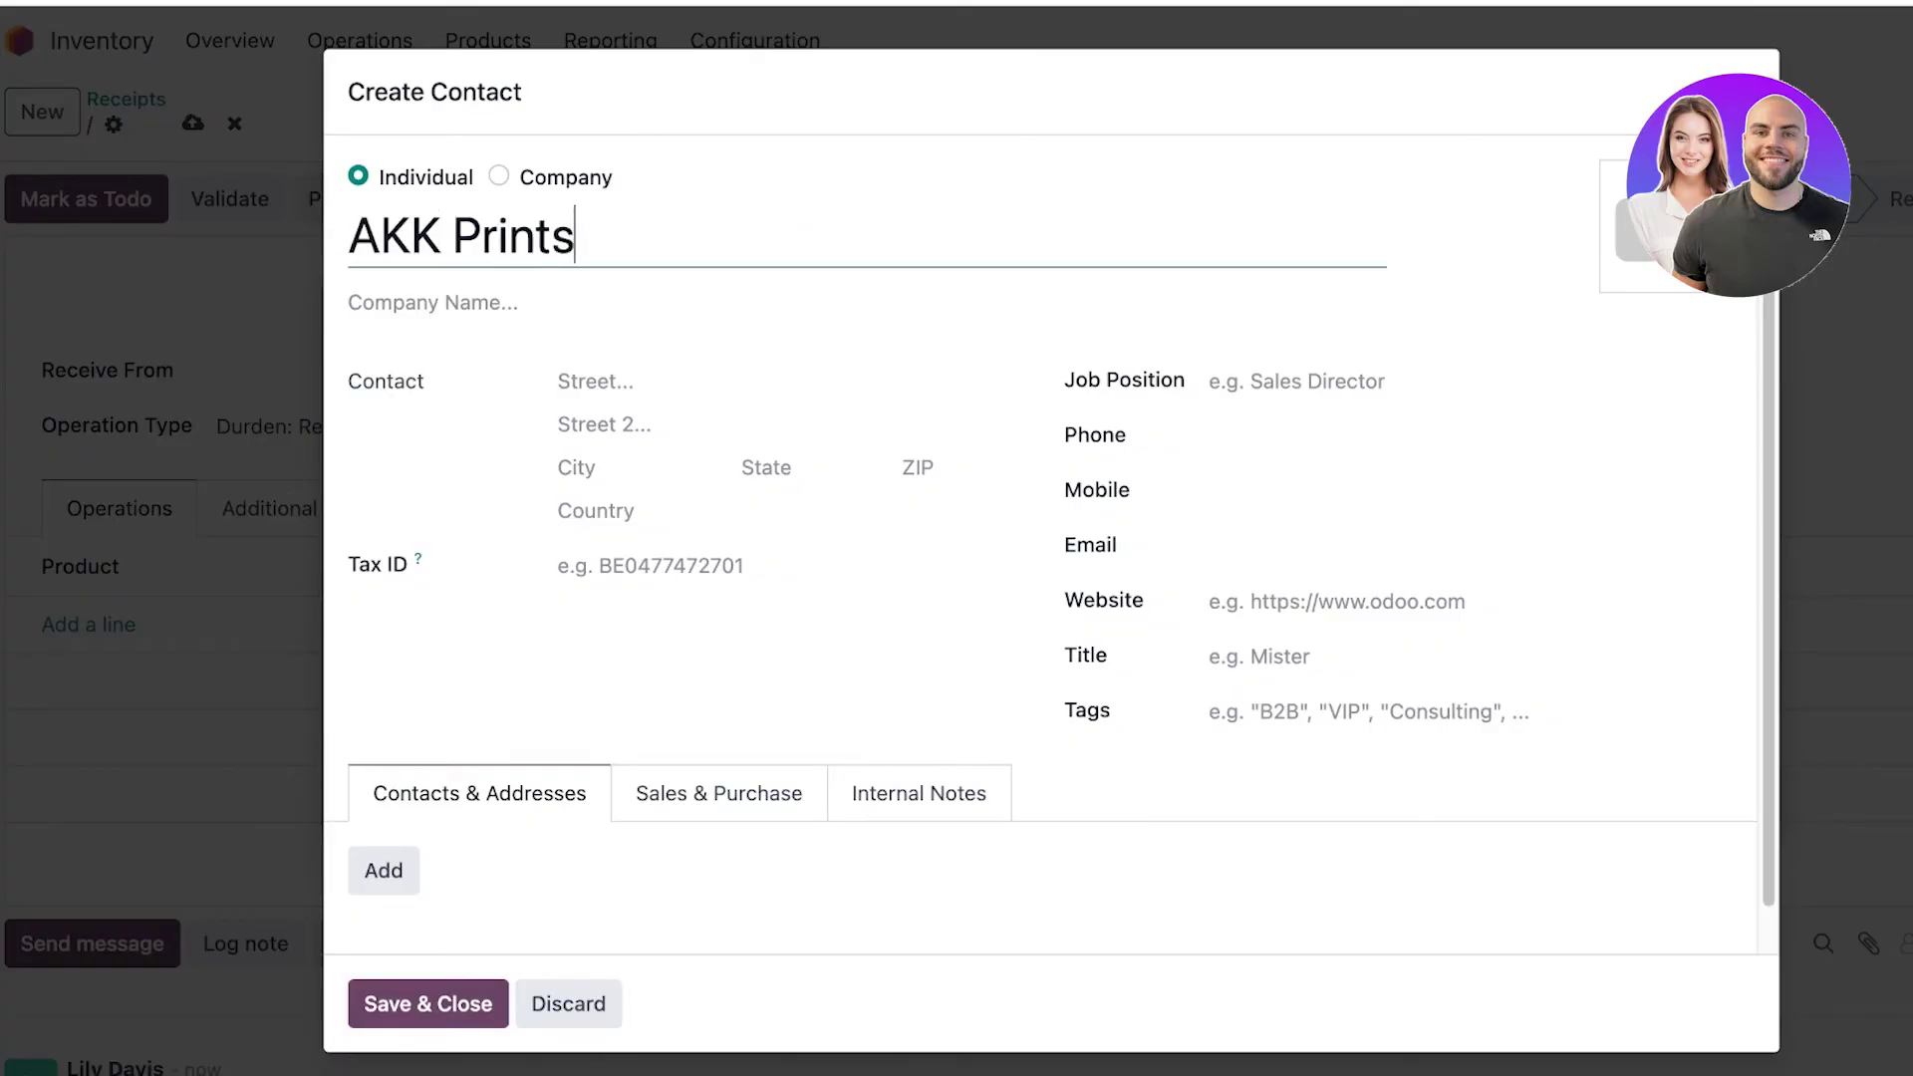
key(Tab)
scroll(1050, 532, down, 1)
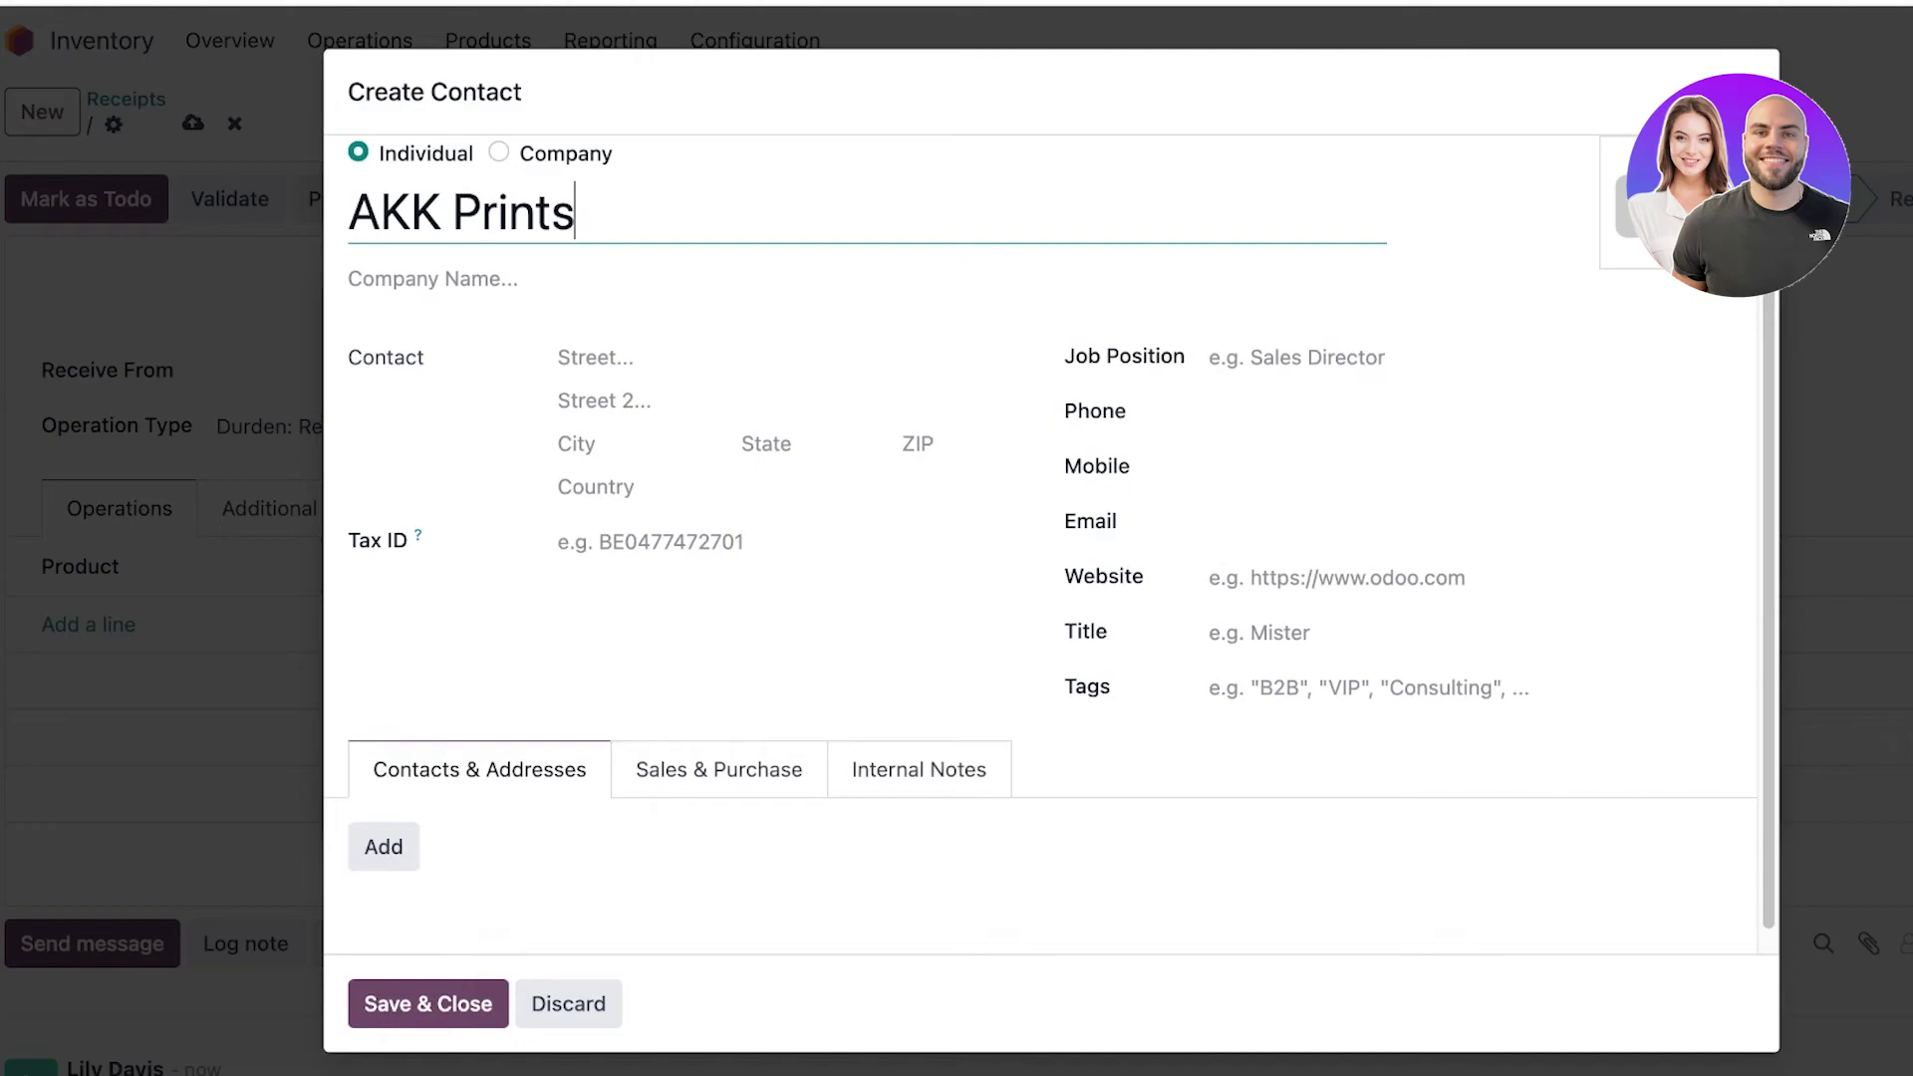
key(alt+s)
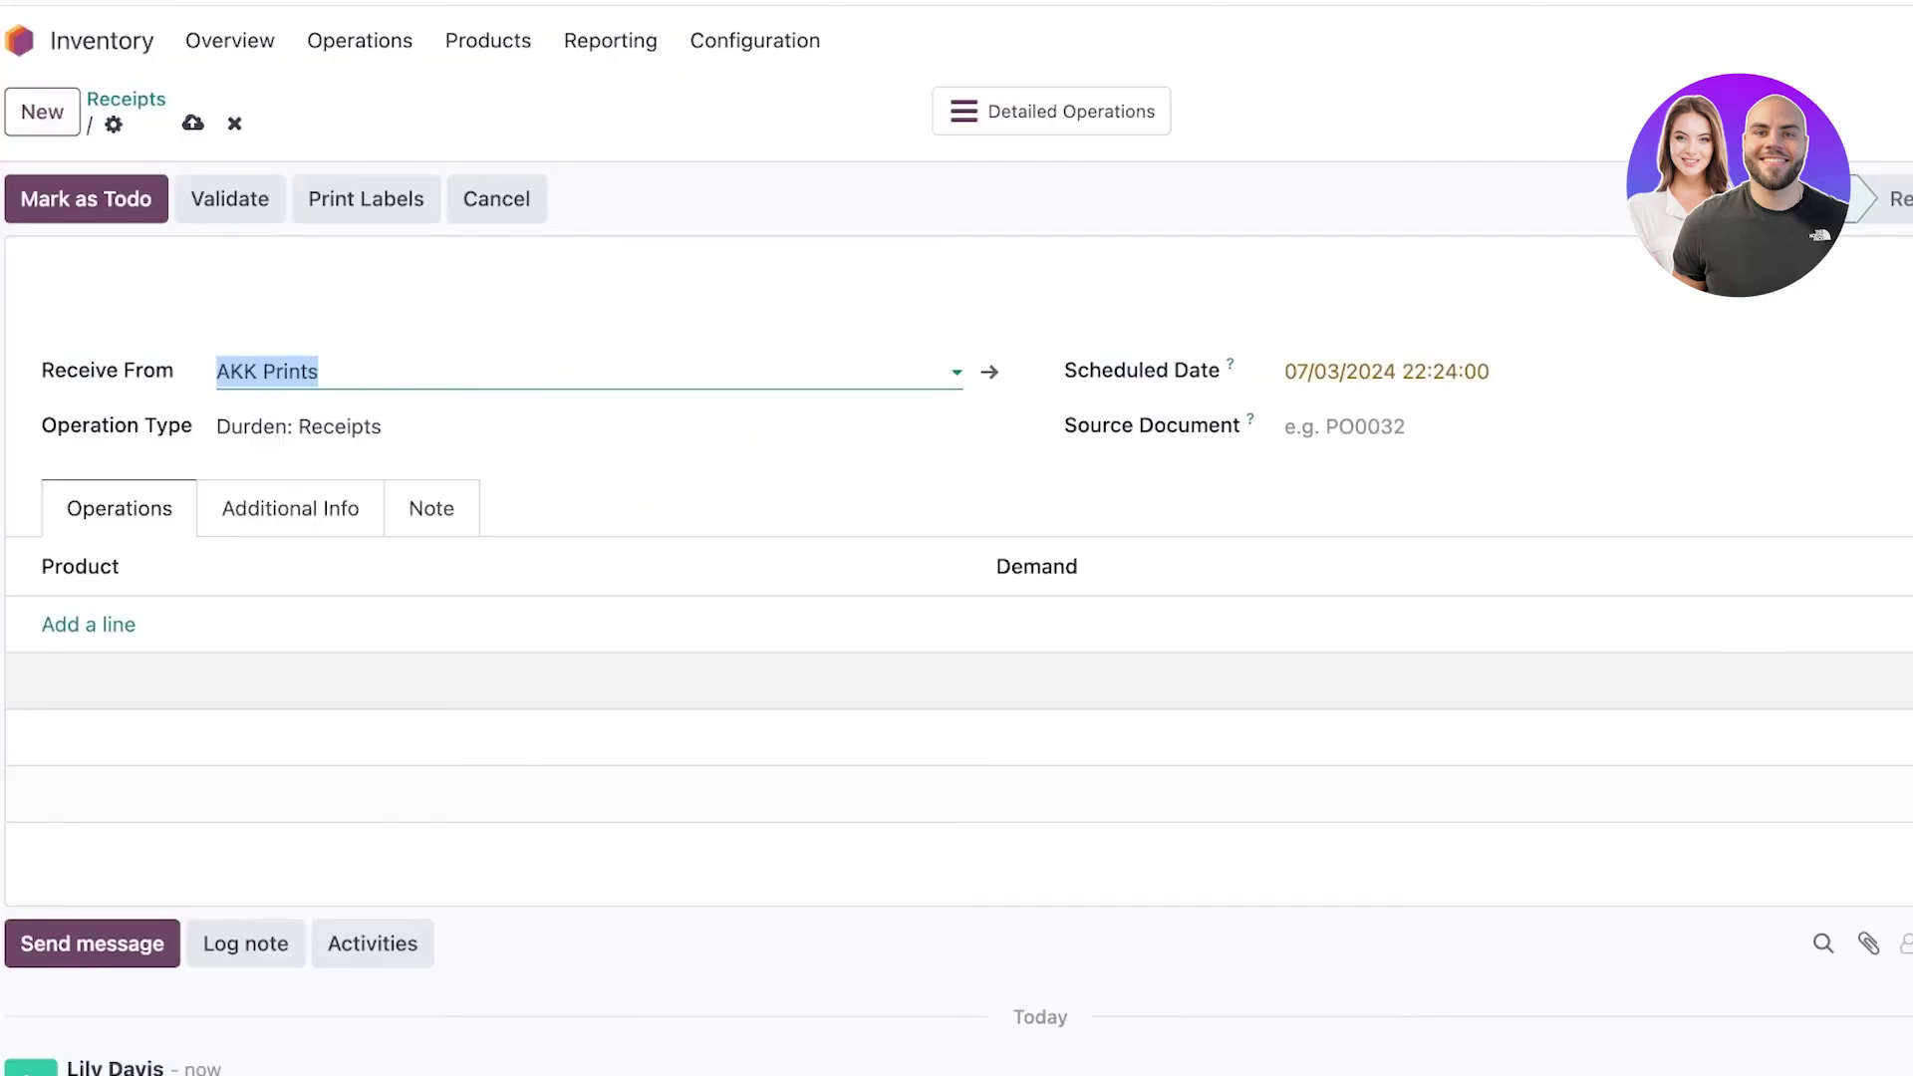
Add a product line for 'zoo print tshirt' to the receipt.
key(Tab)
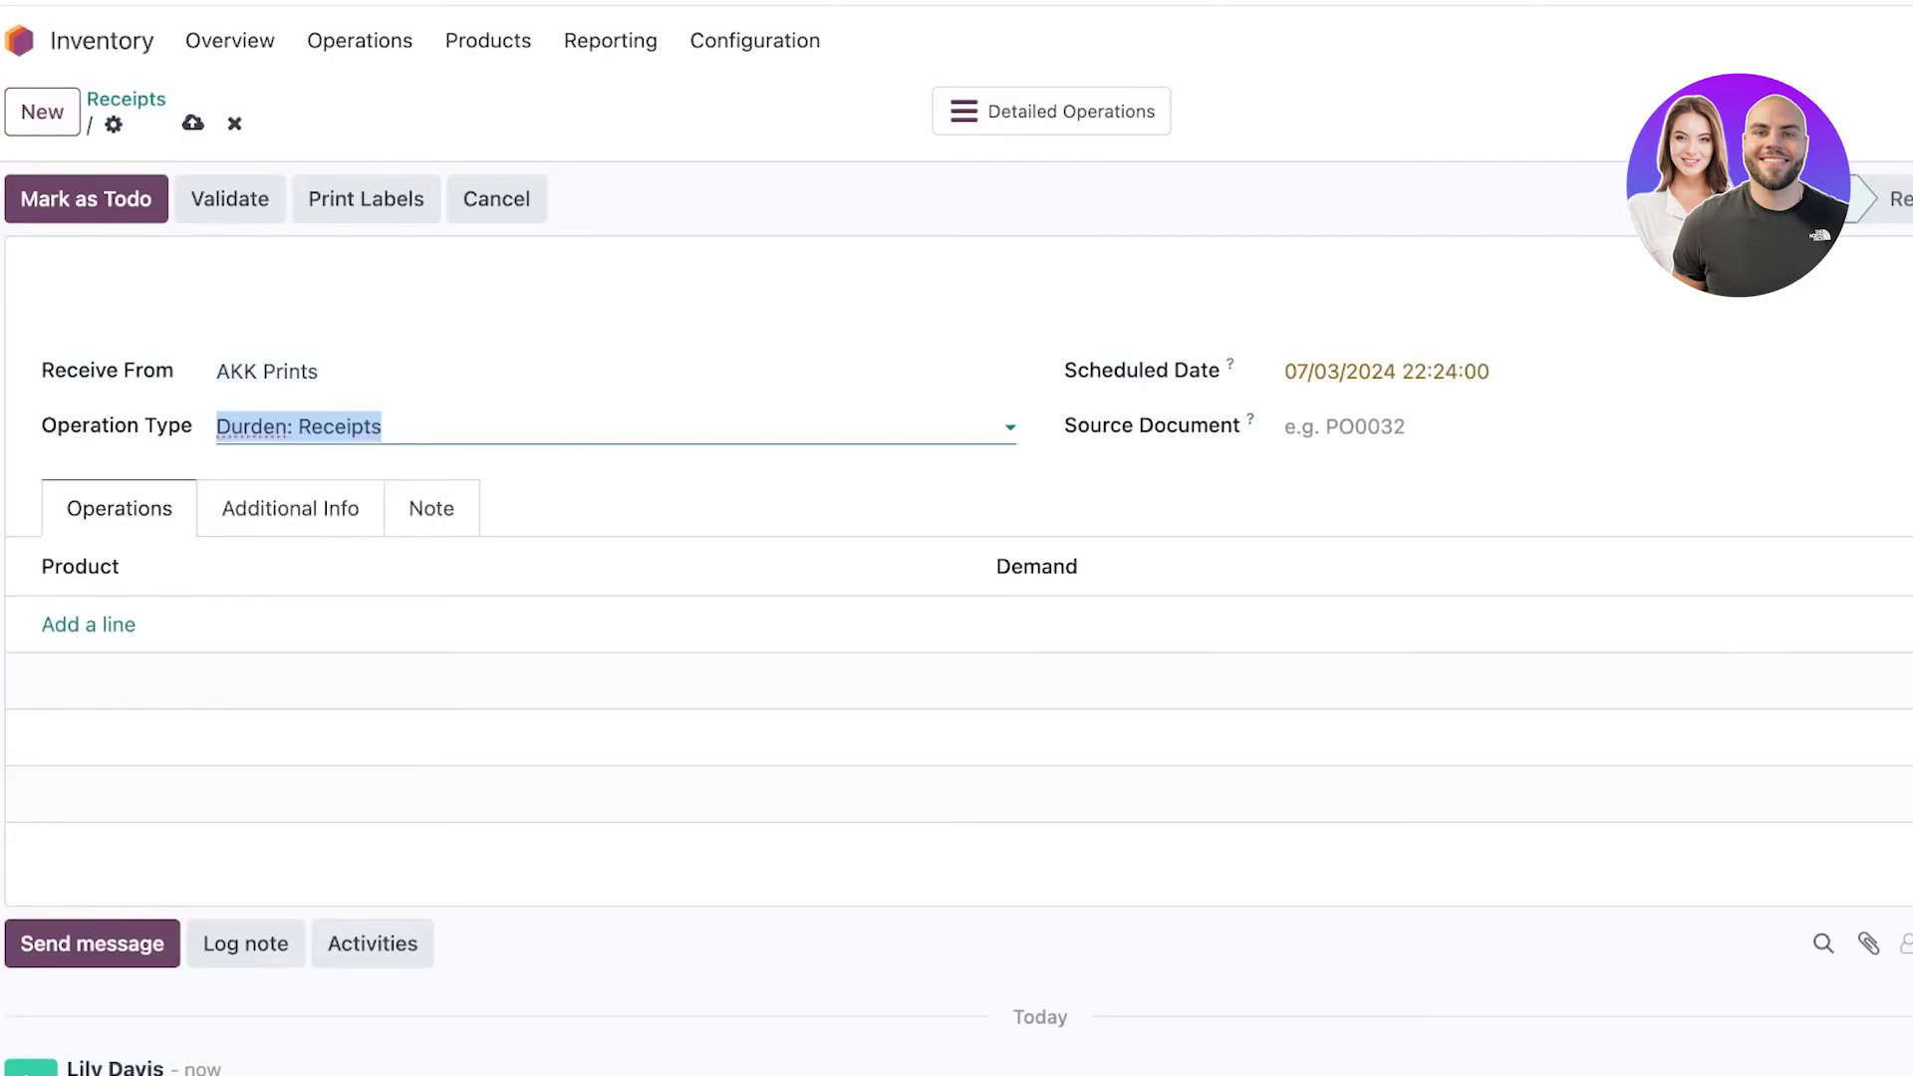
key(Tab)
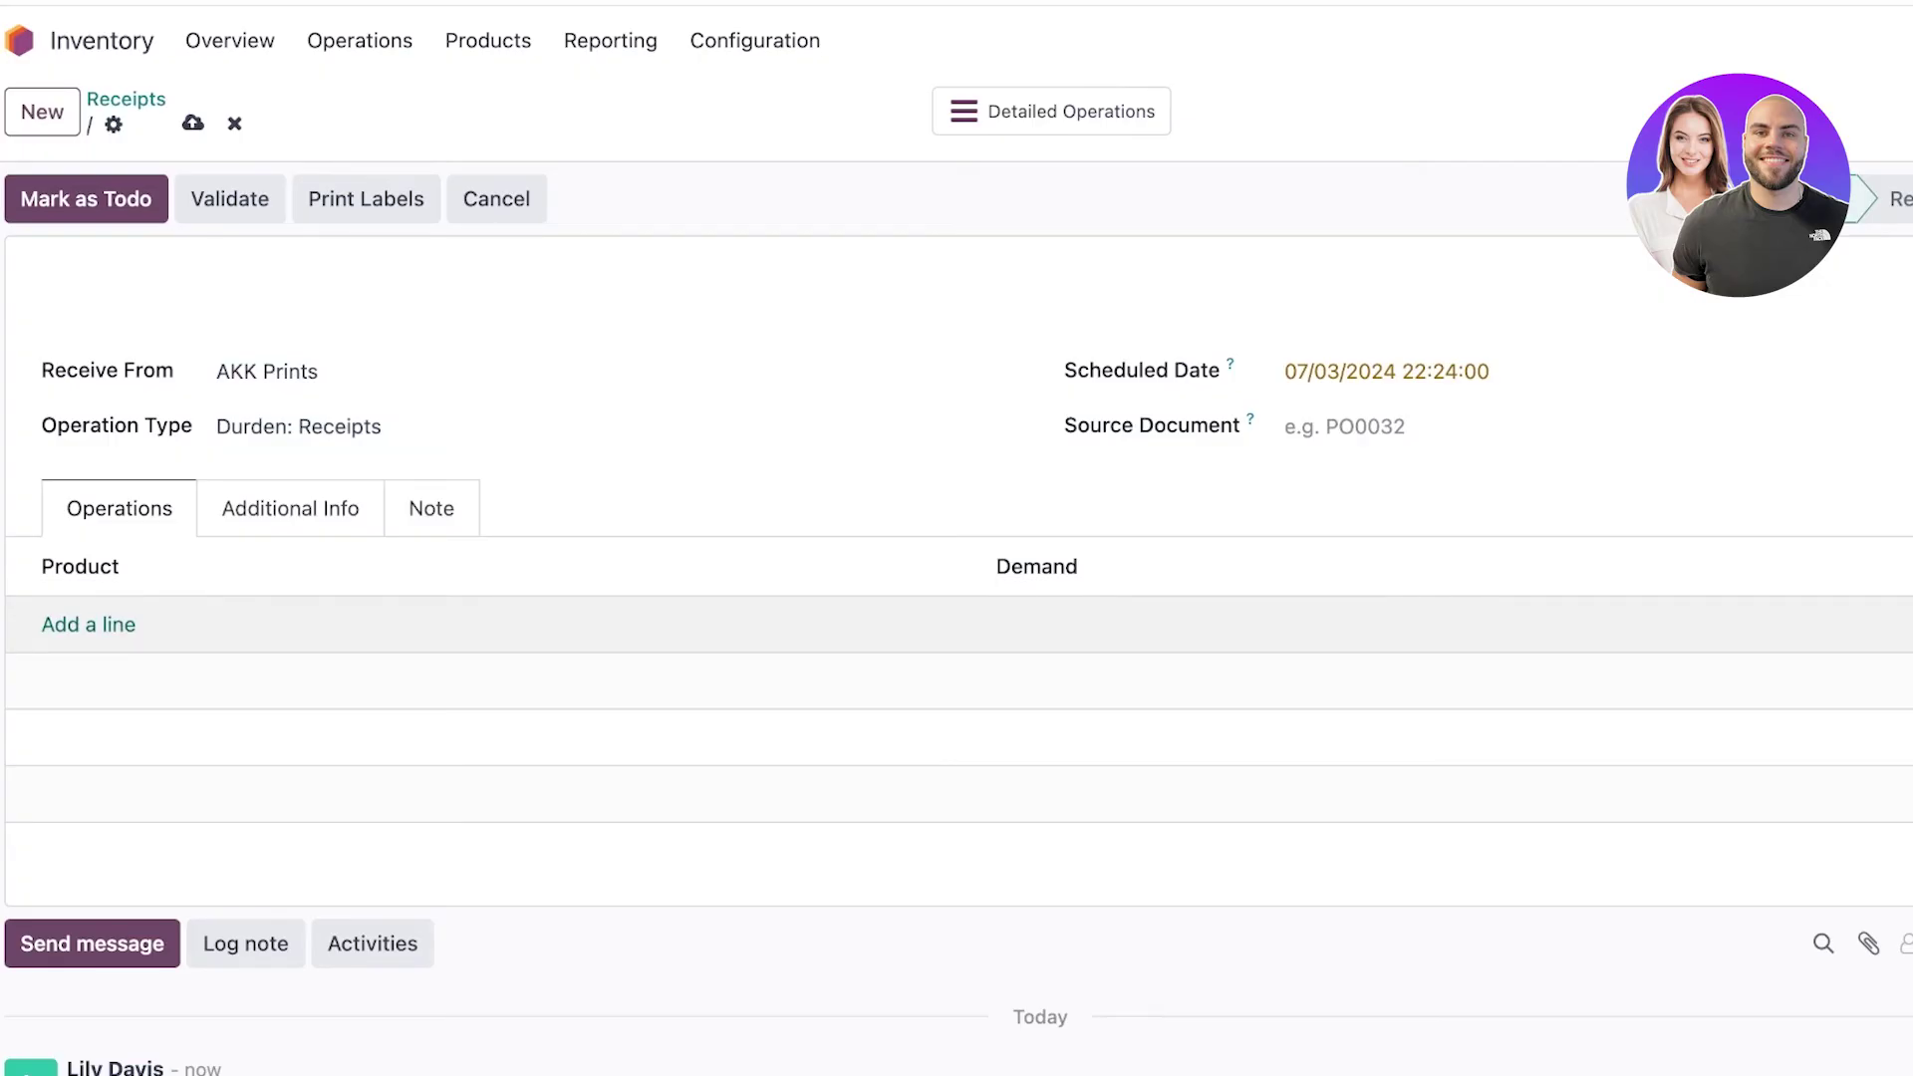
key(Return)
text(A)
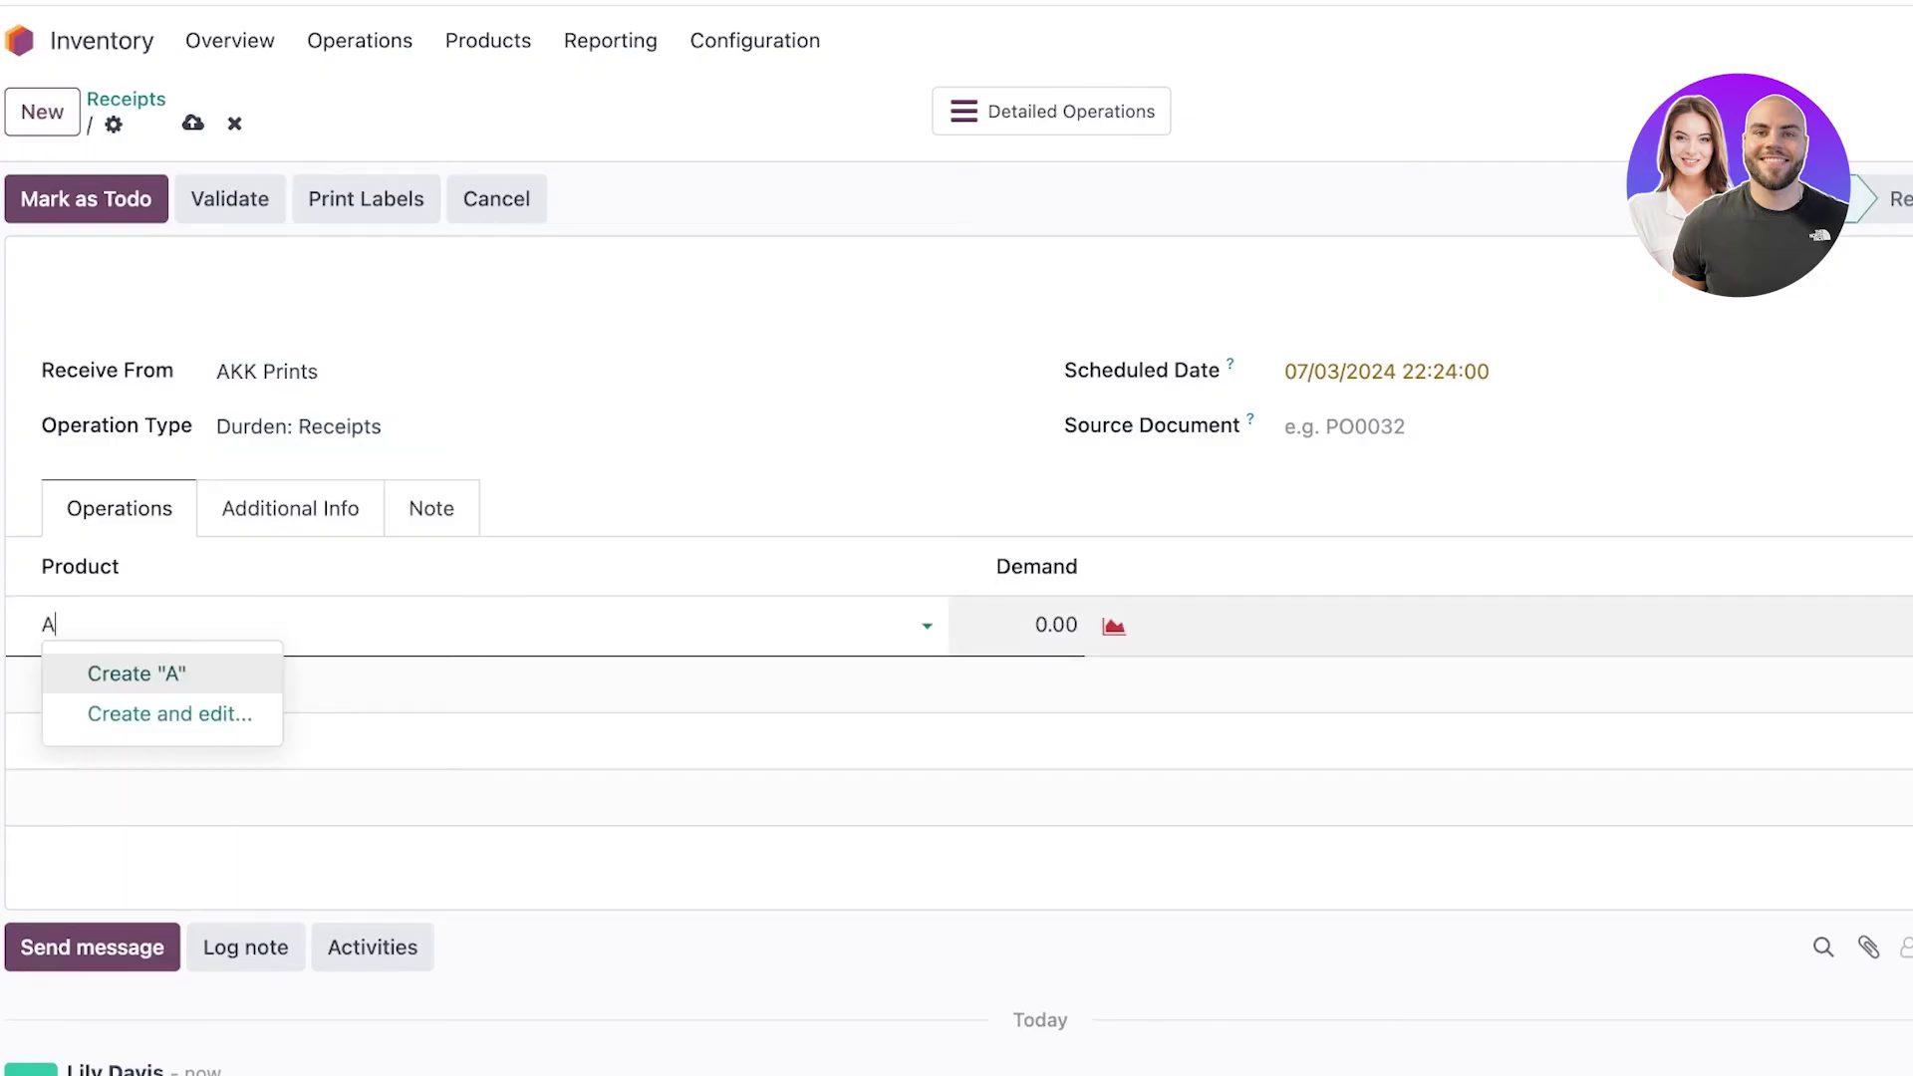
key(BackSpace)
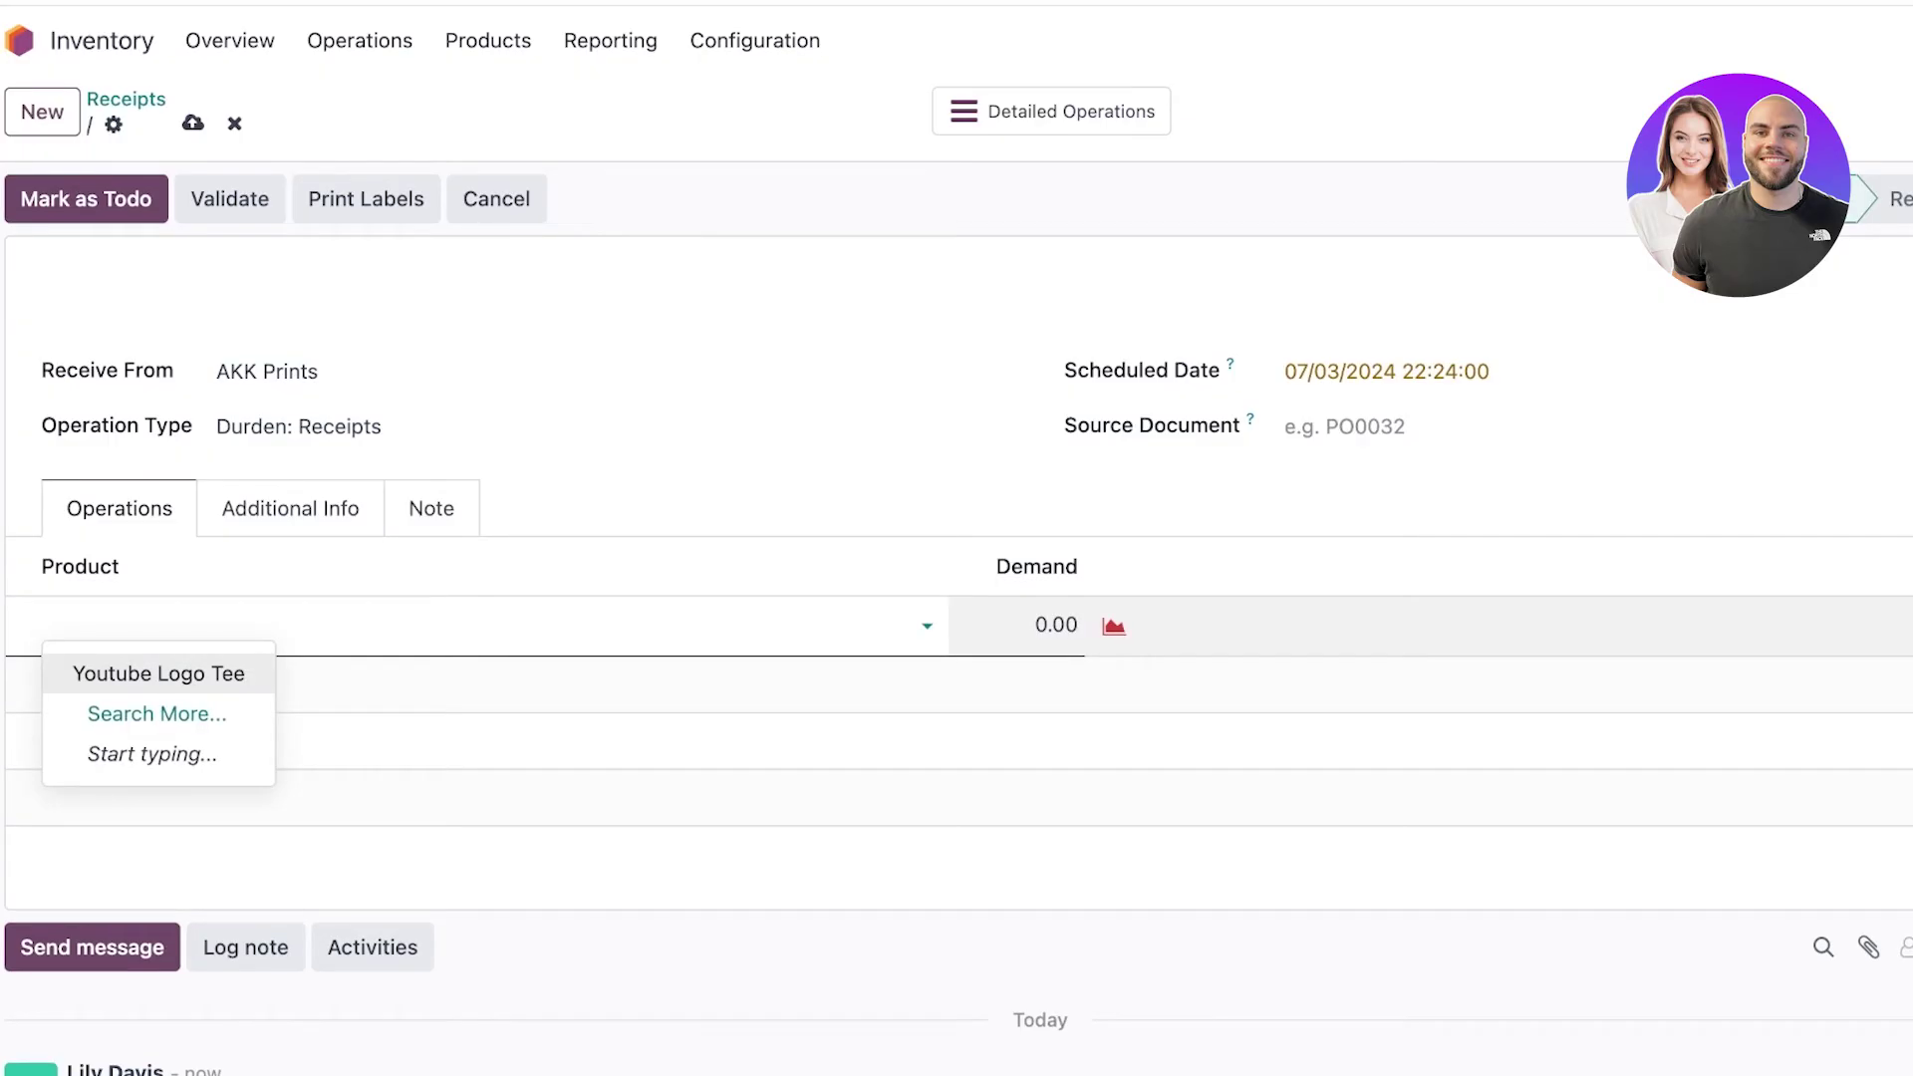
text(zoo print t)
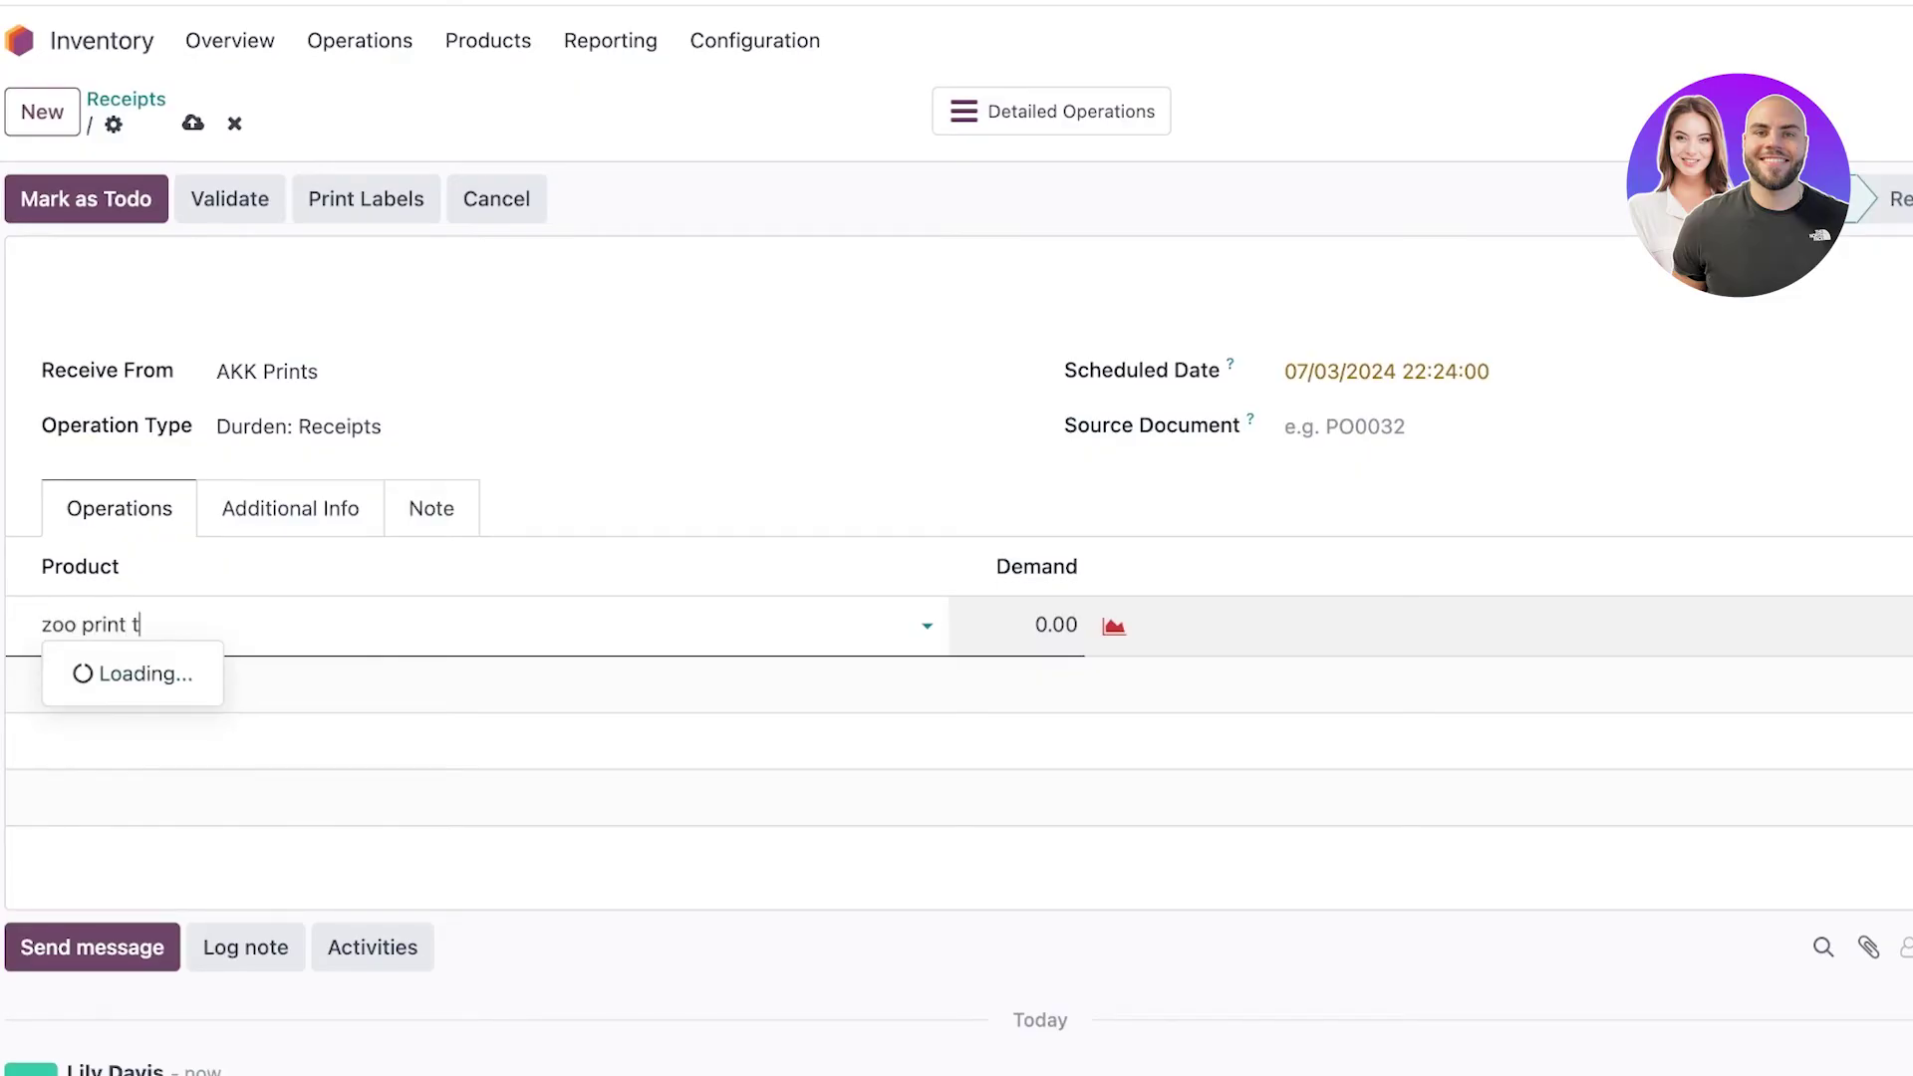
text(shirt)
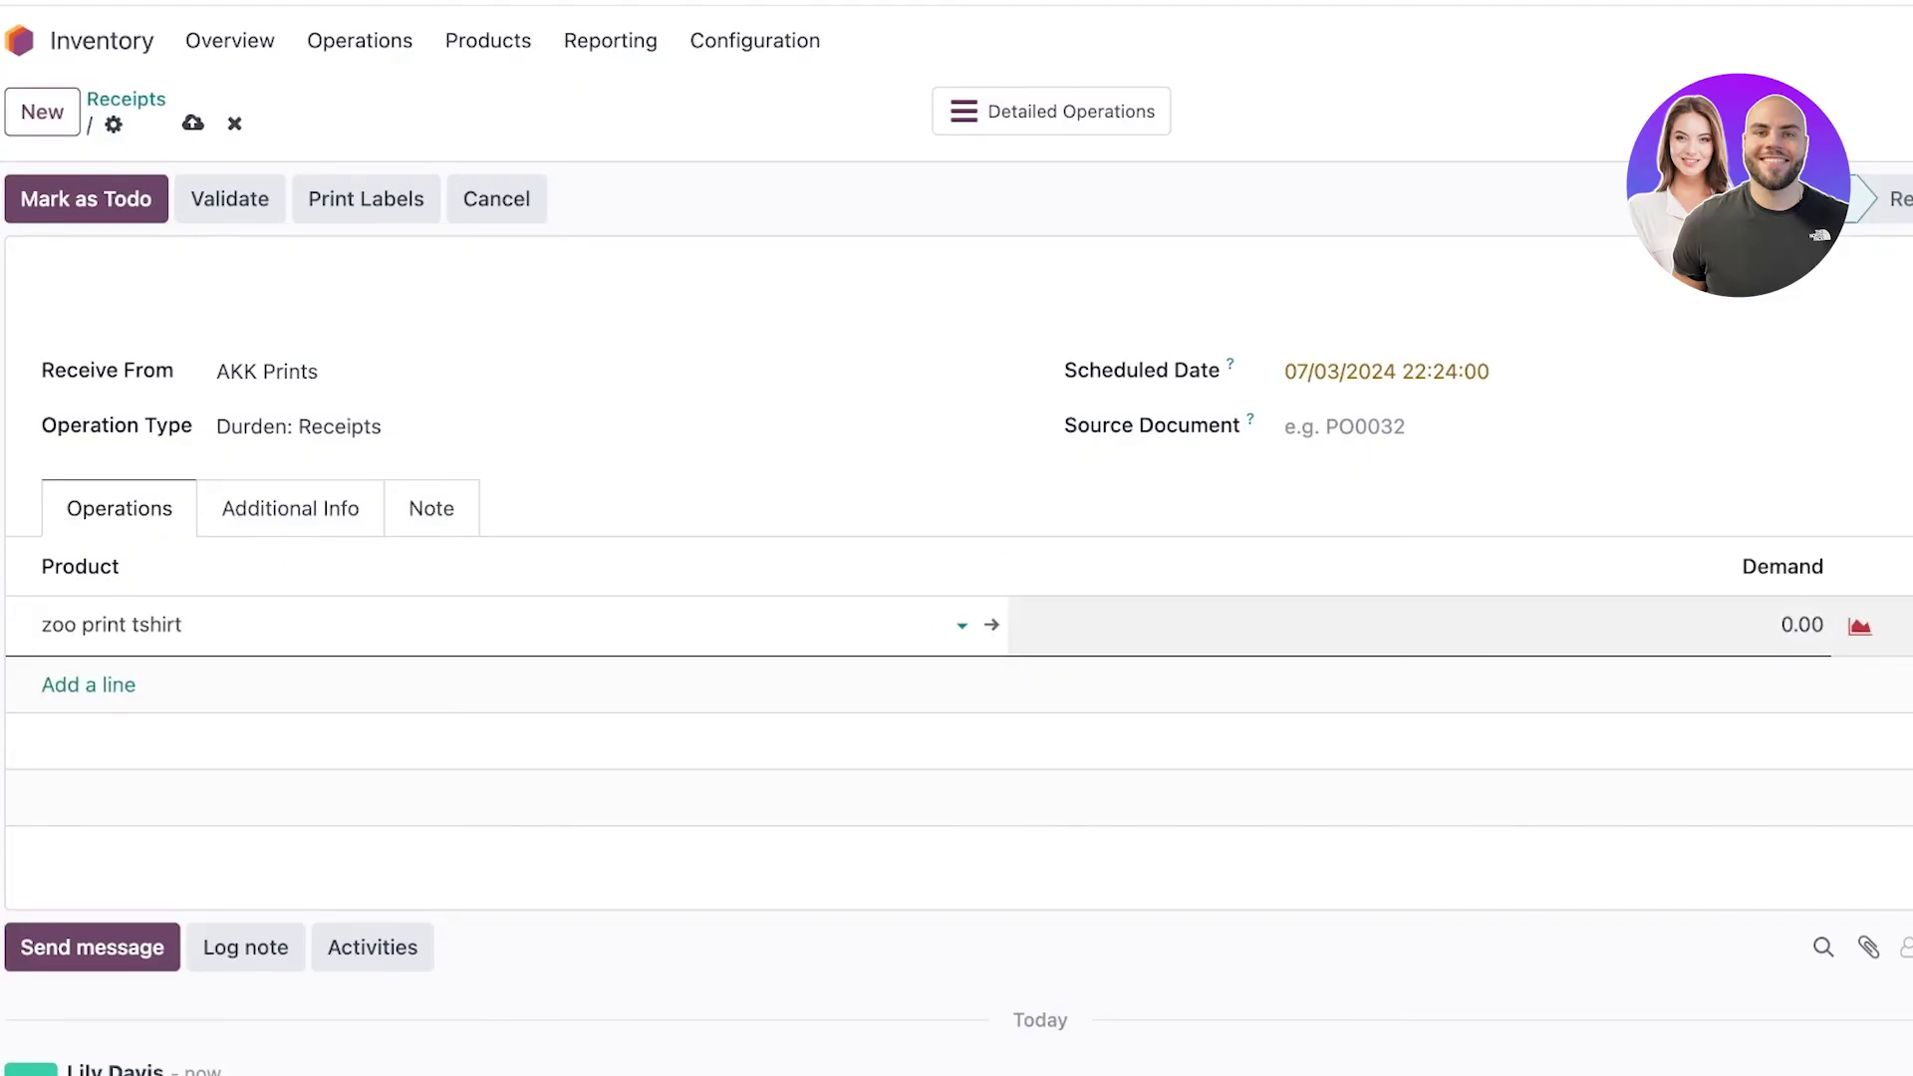
Set the line's demand quantity to 2,000.
click(1802, 624)
text(30)
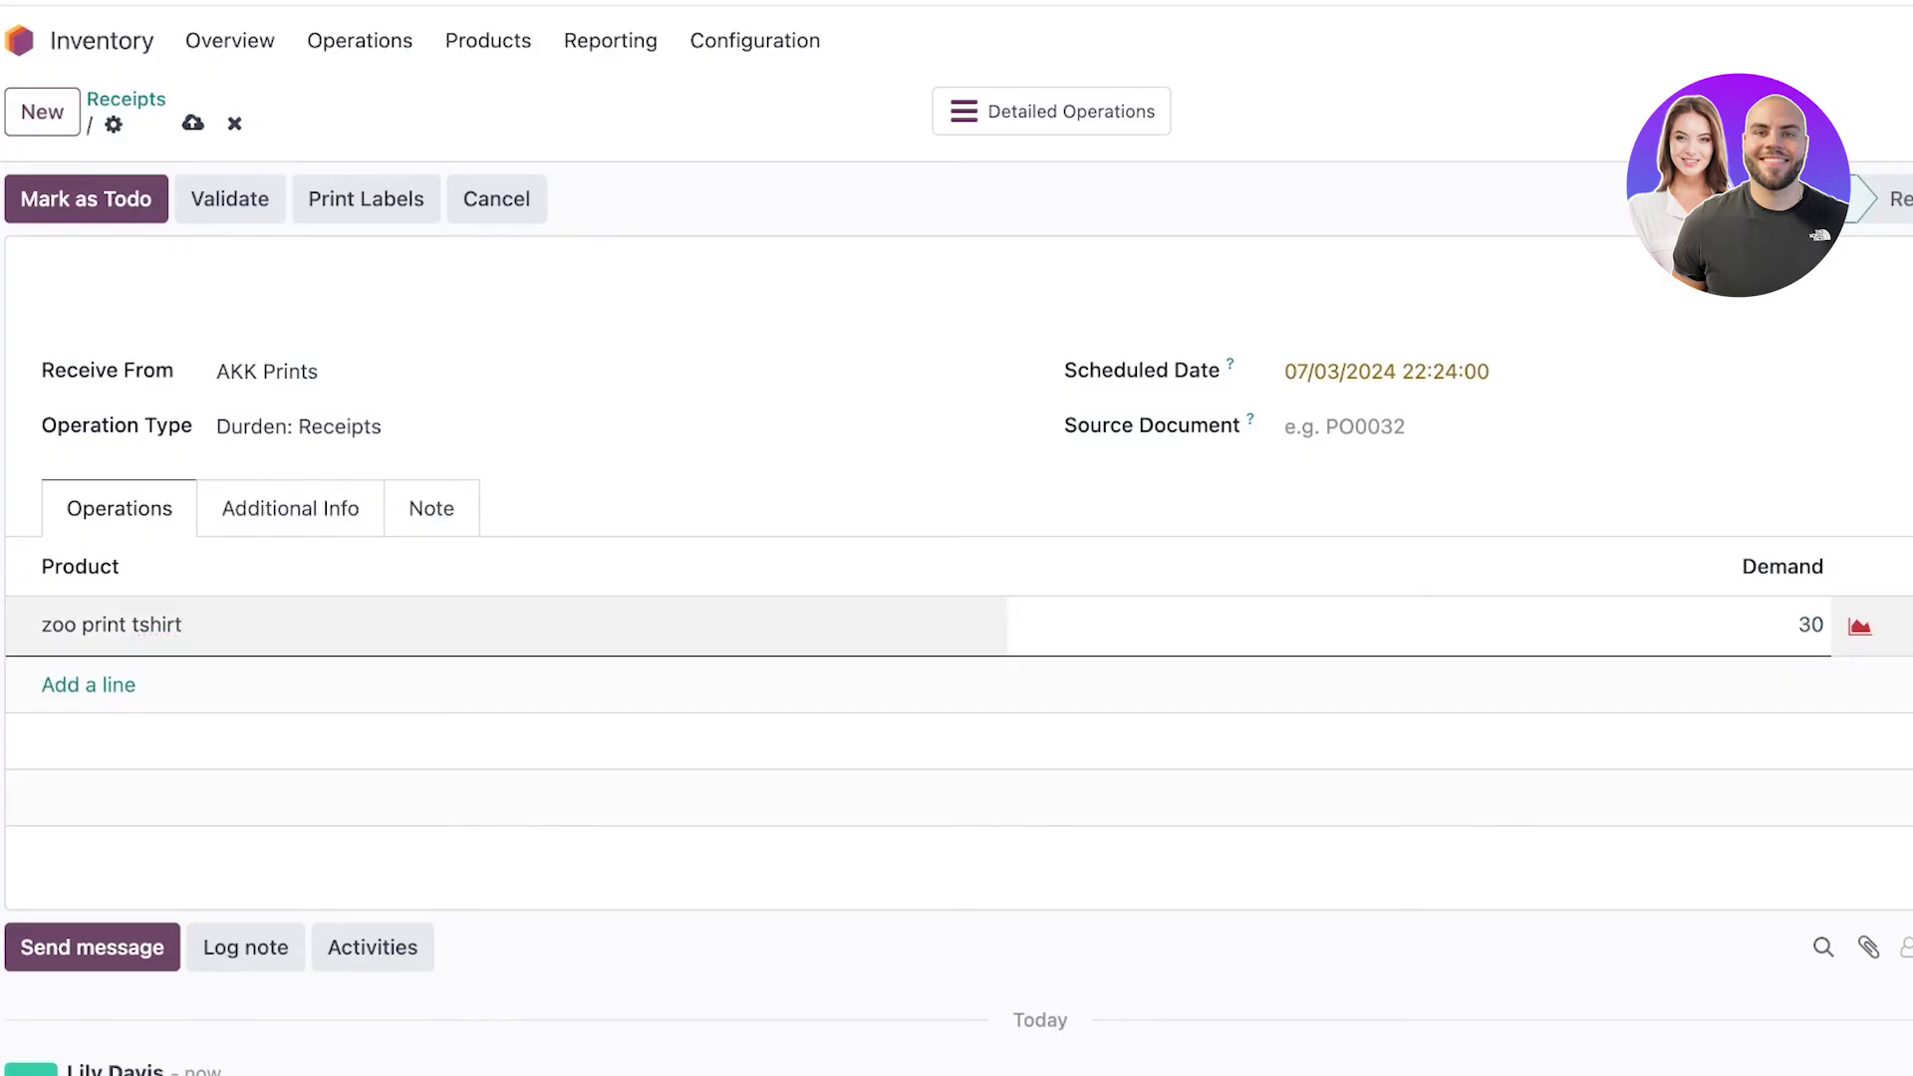
key(Return)
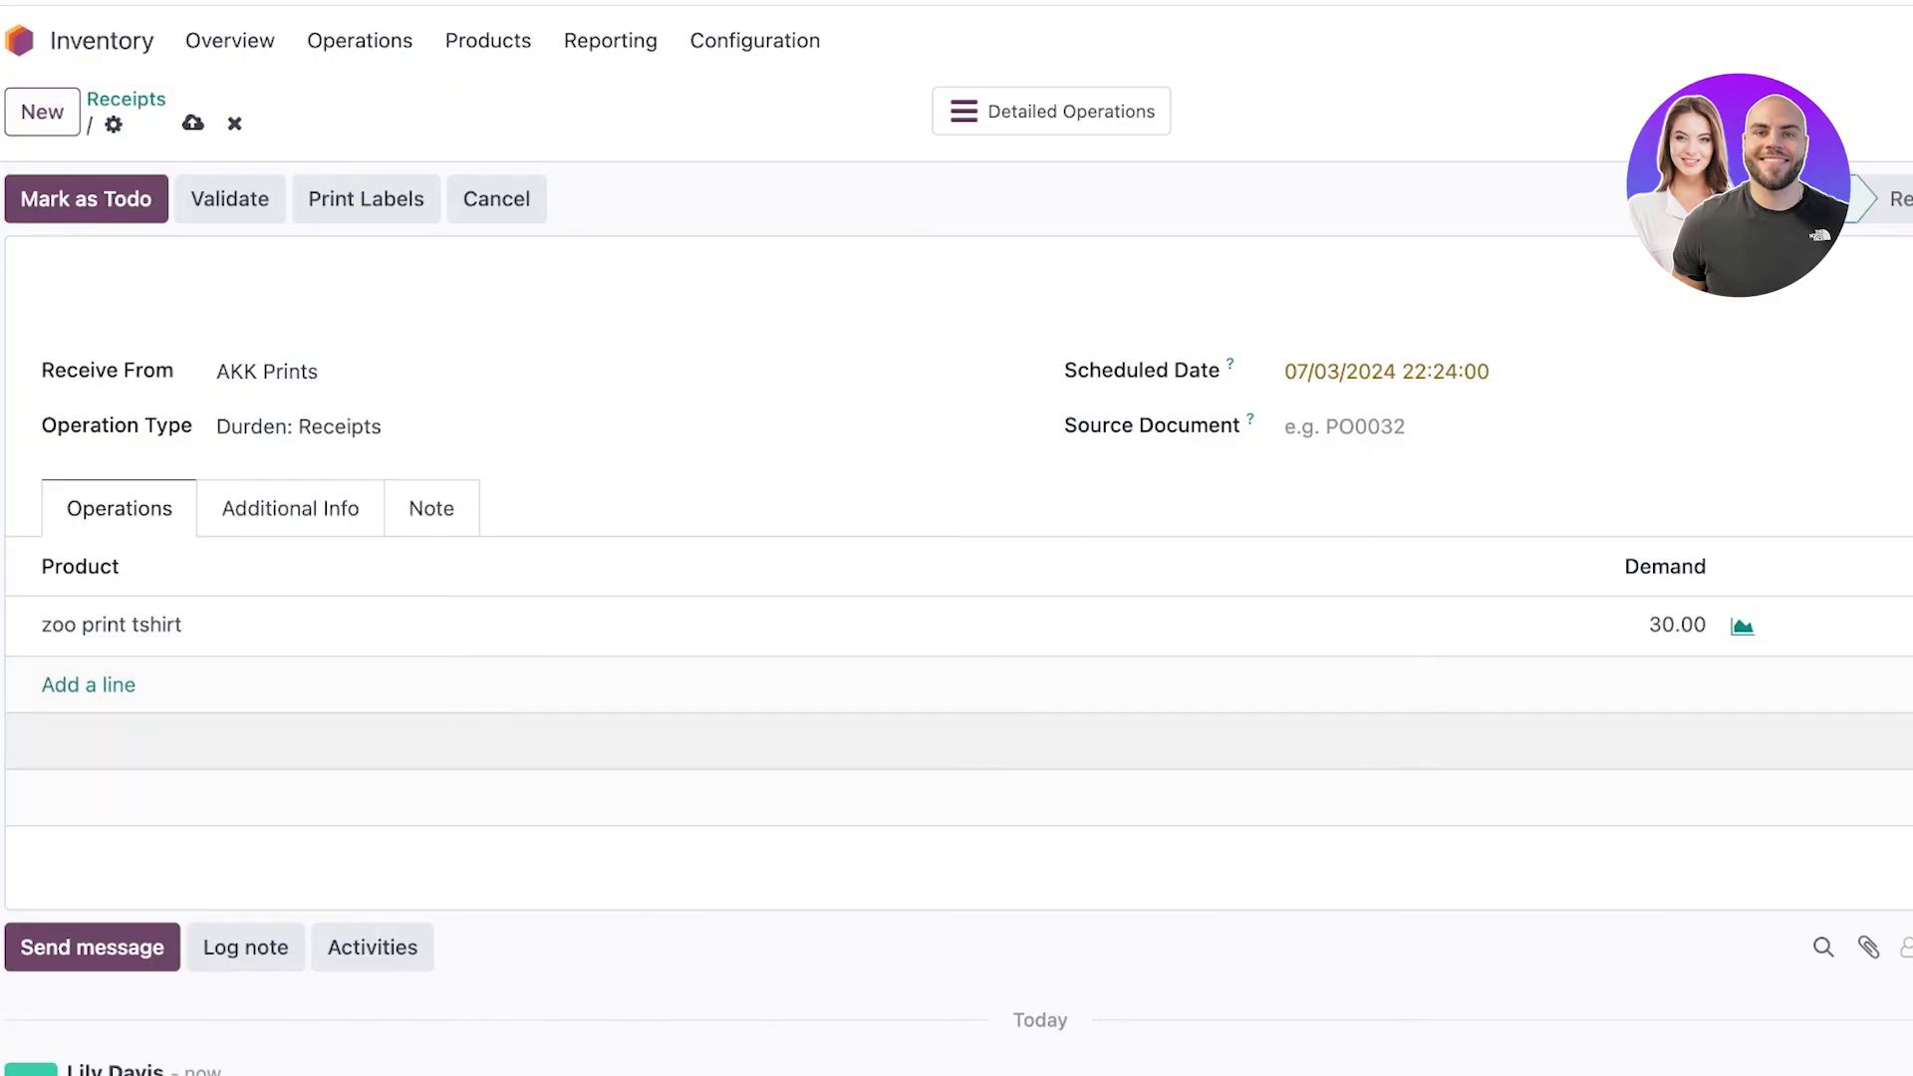
click(1678, 624)
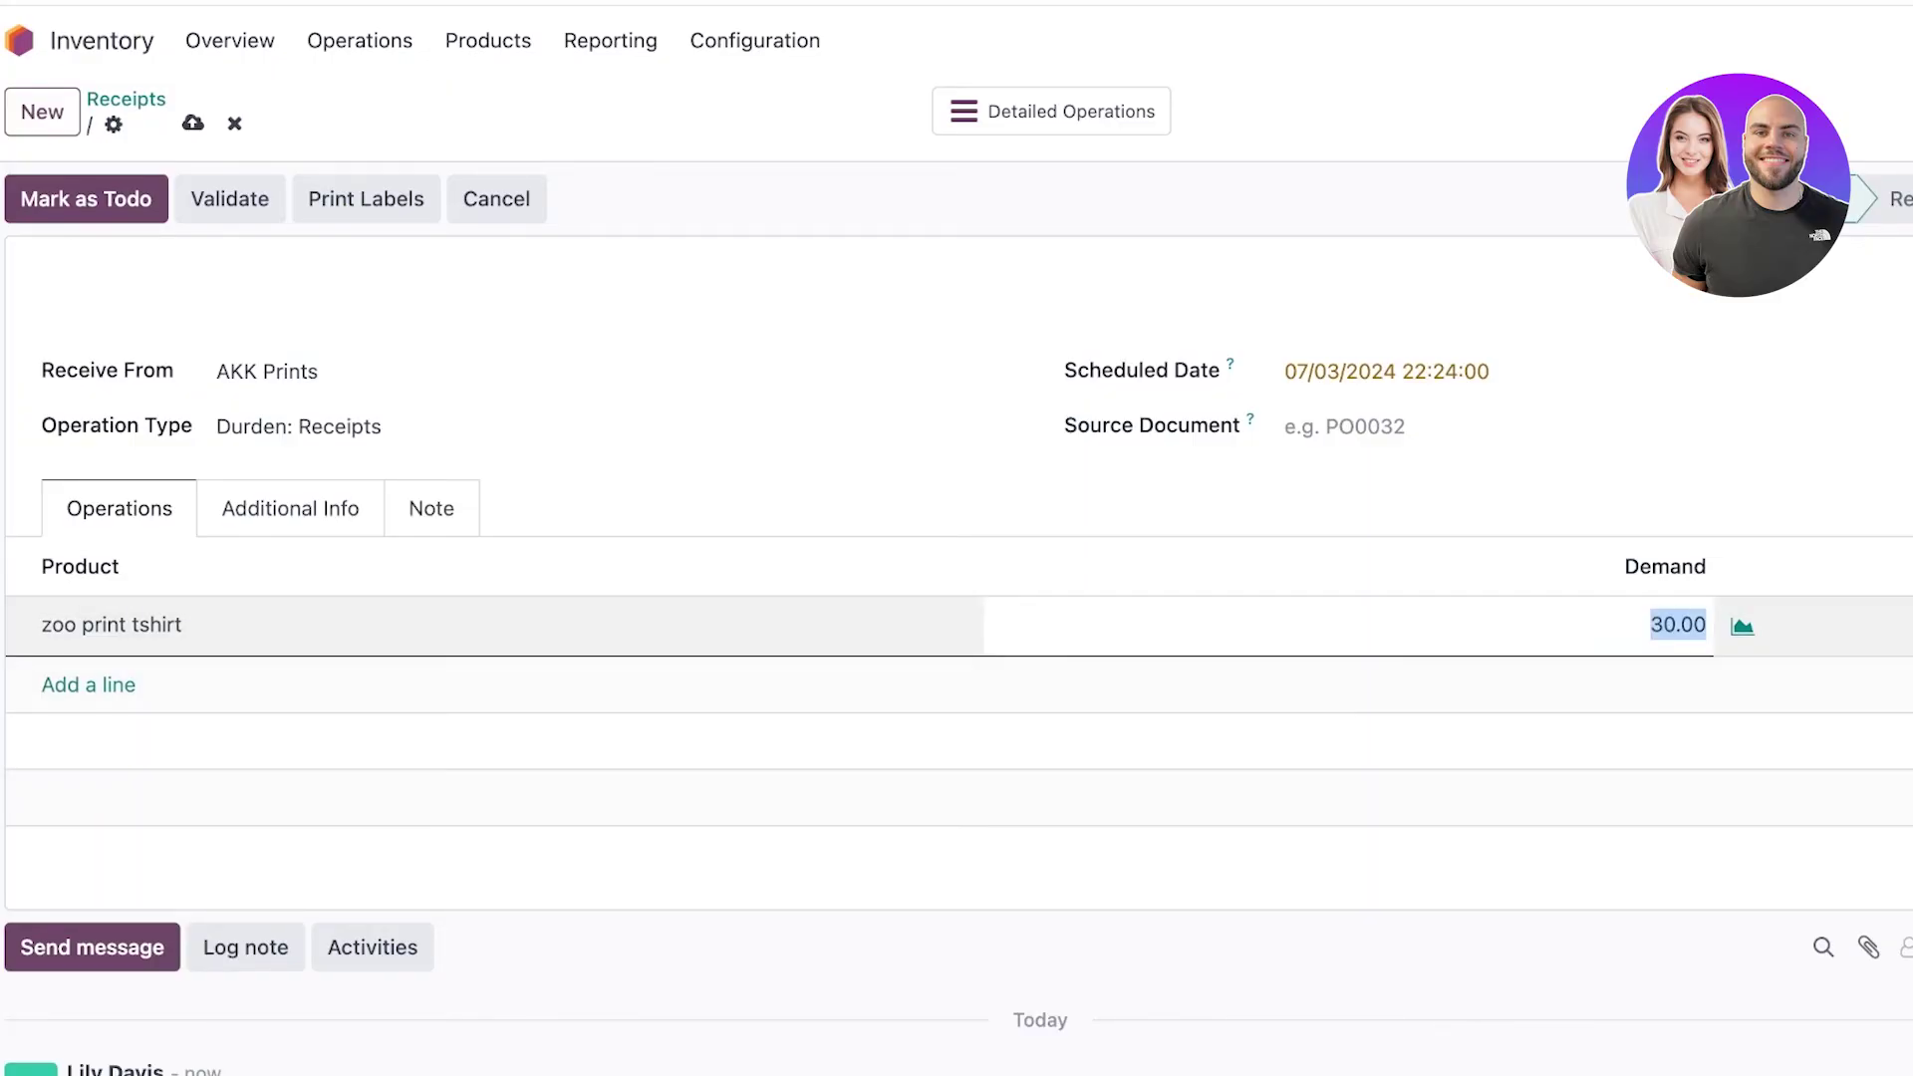
text(2000)
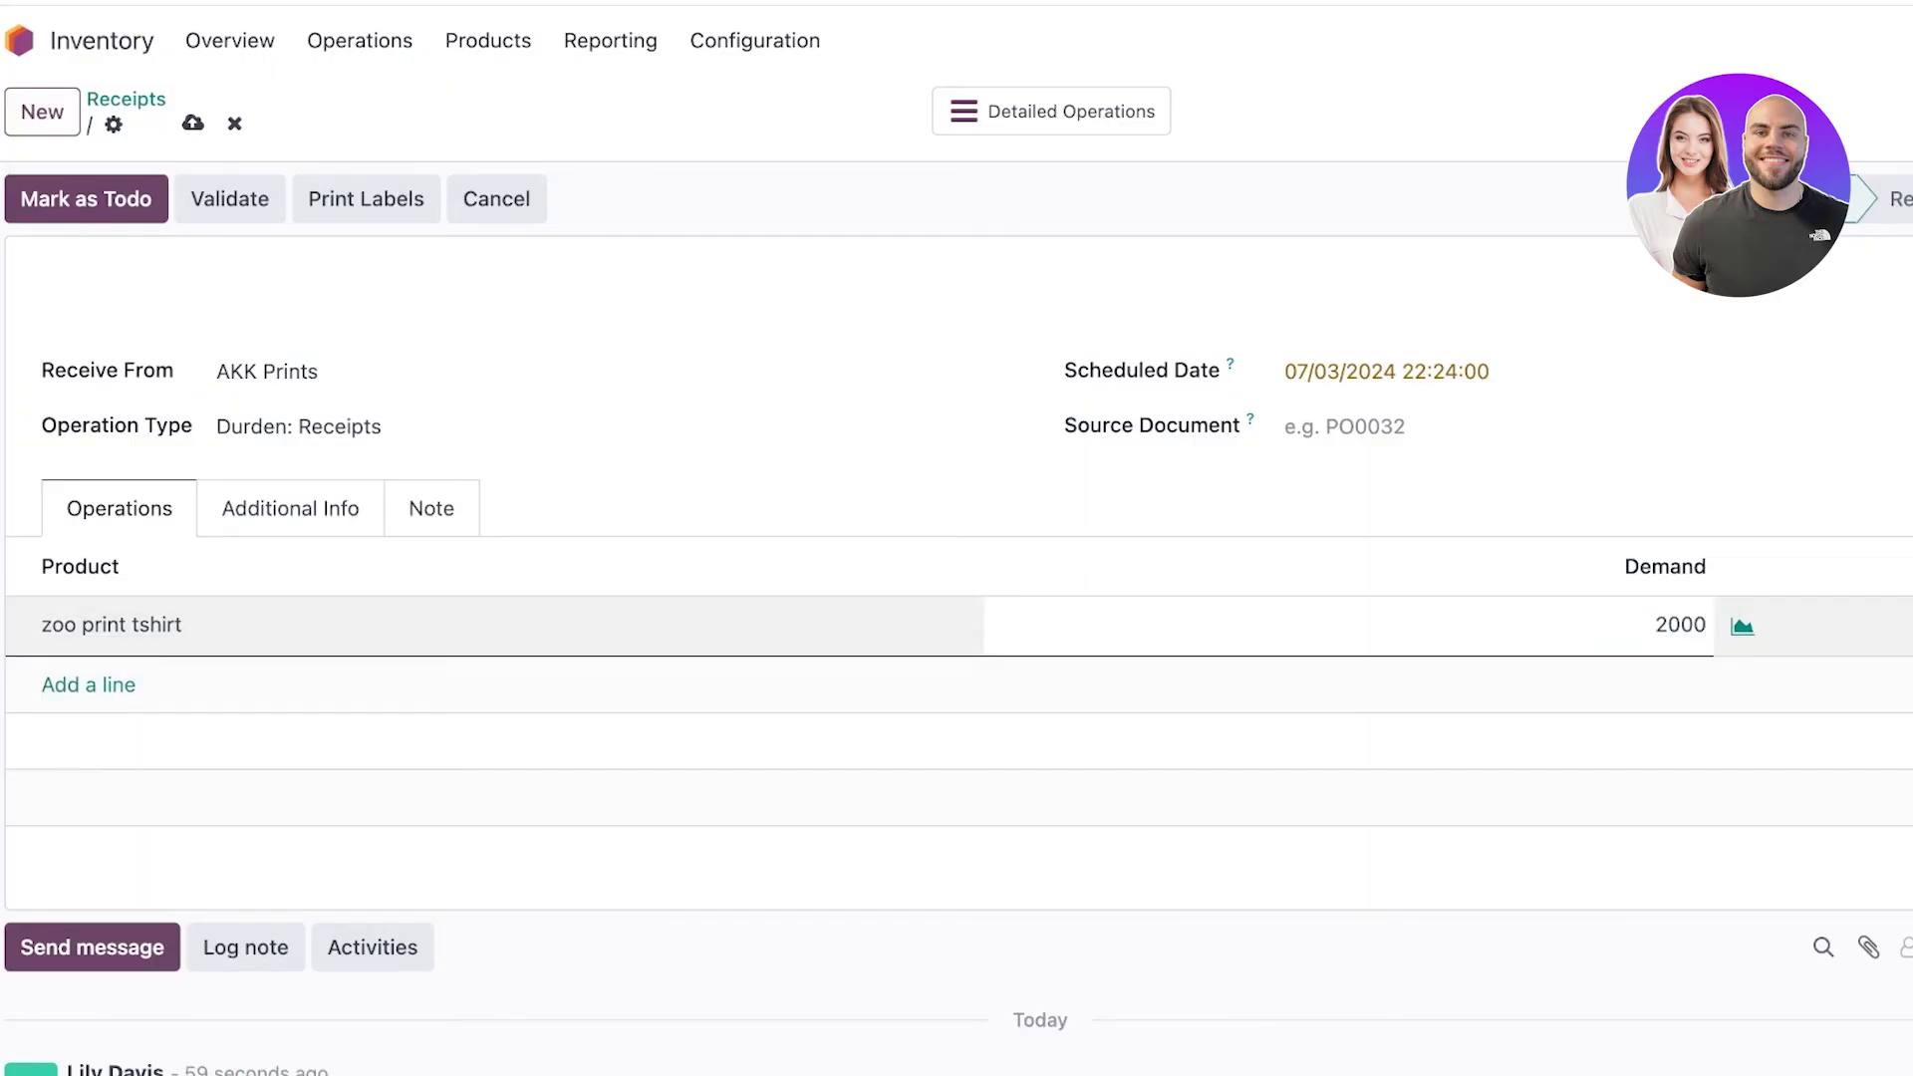
click(1898, 566)
click(997, 299)
scroll(956, 598, down, 2)
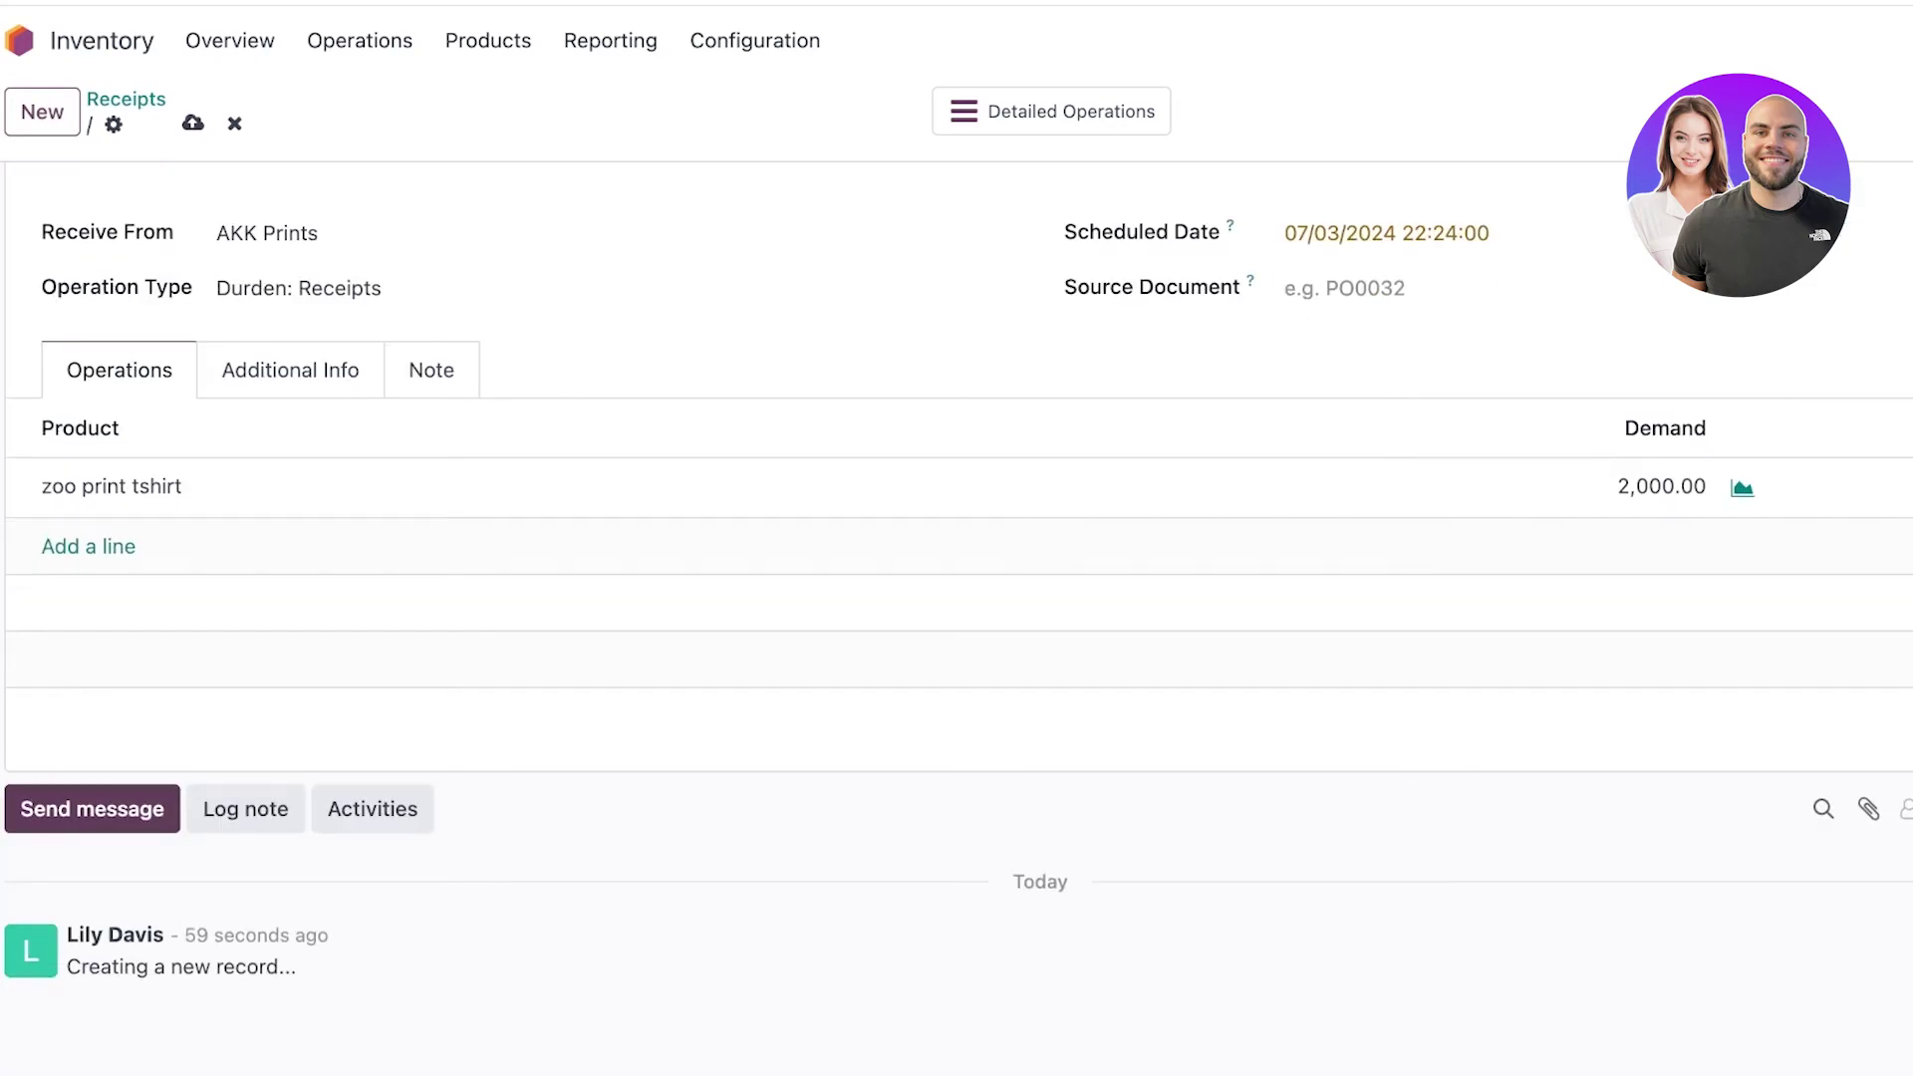
scroll(996, 498, up, 1)
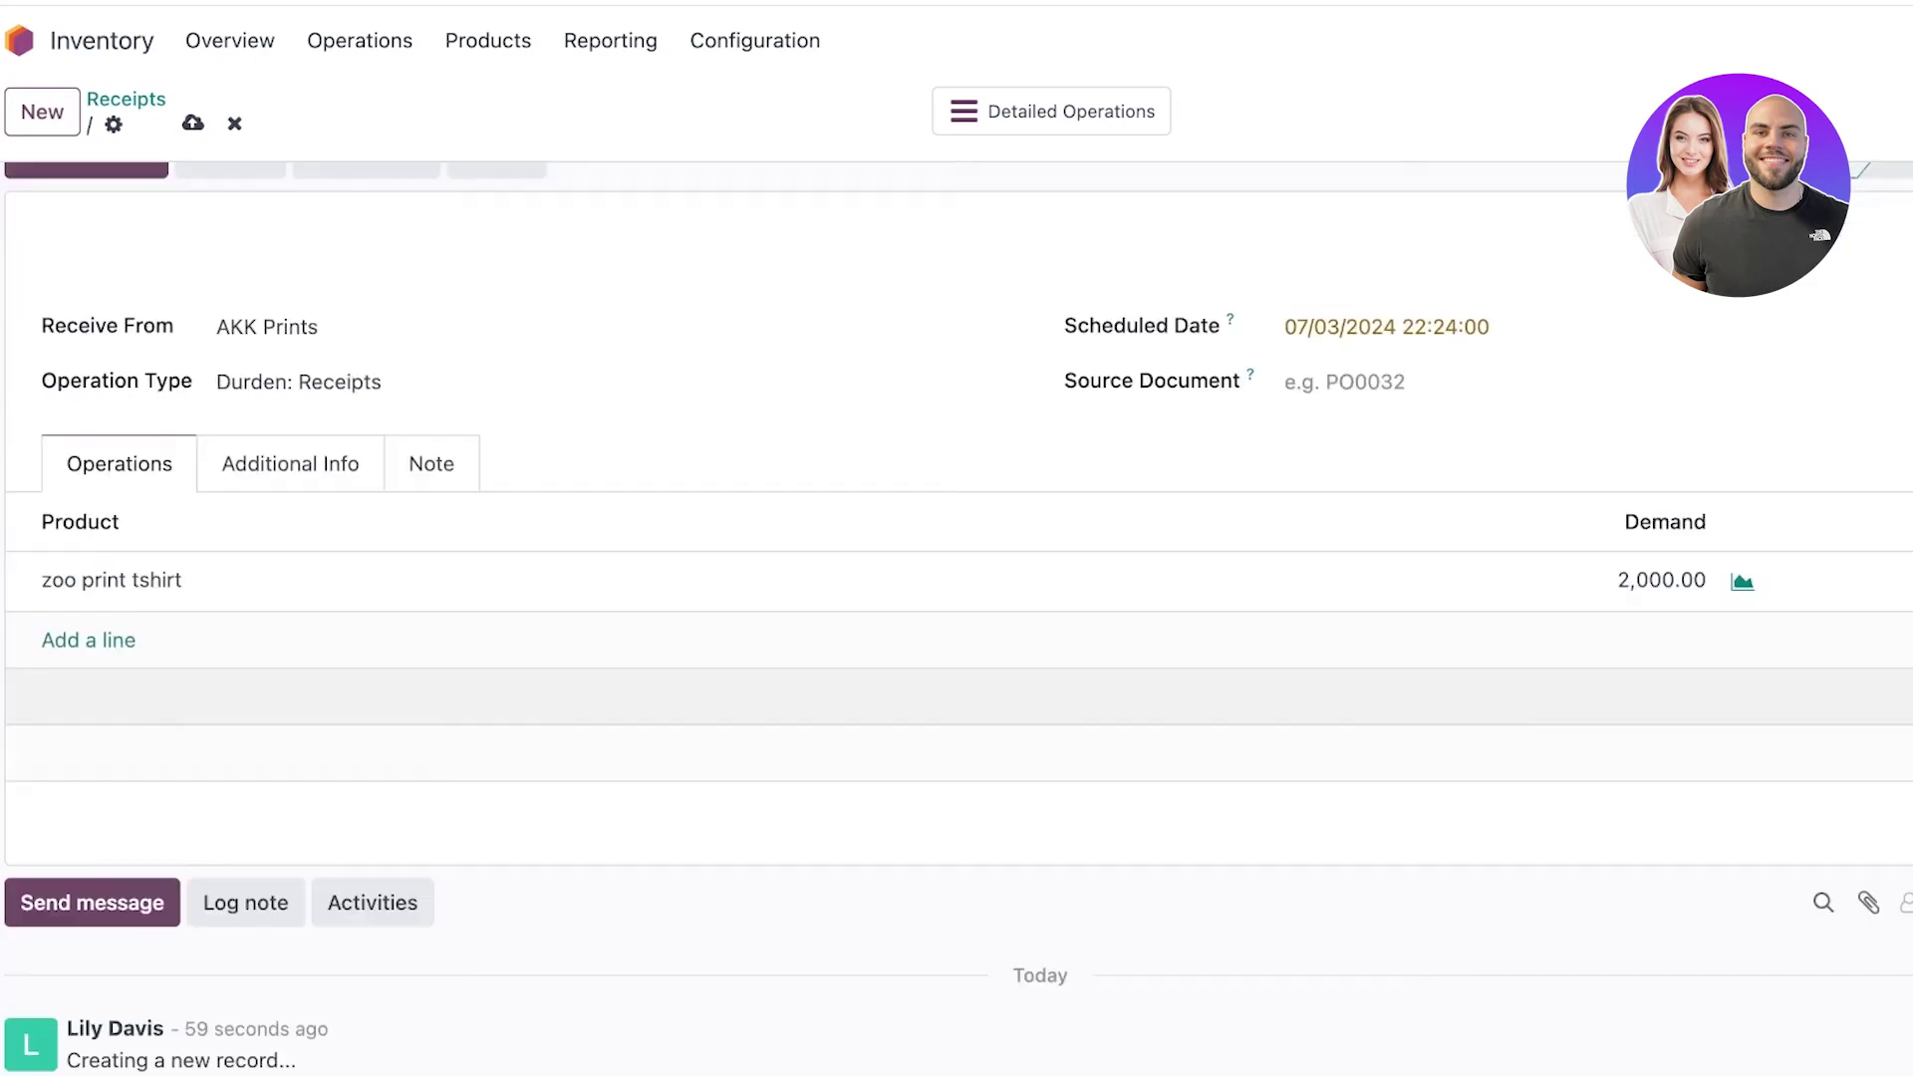
Set the scheduled date to July 25, 2024.
click(1387, 371)
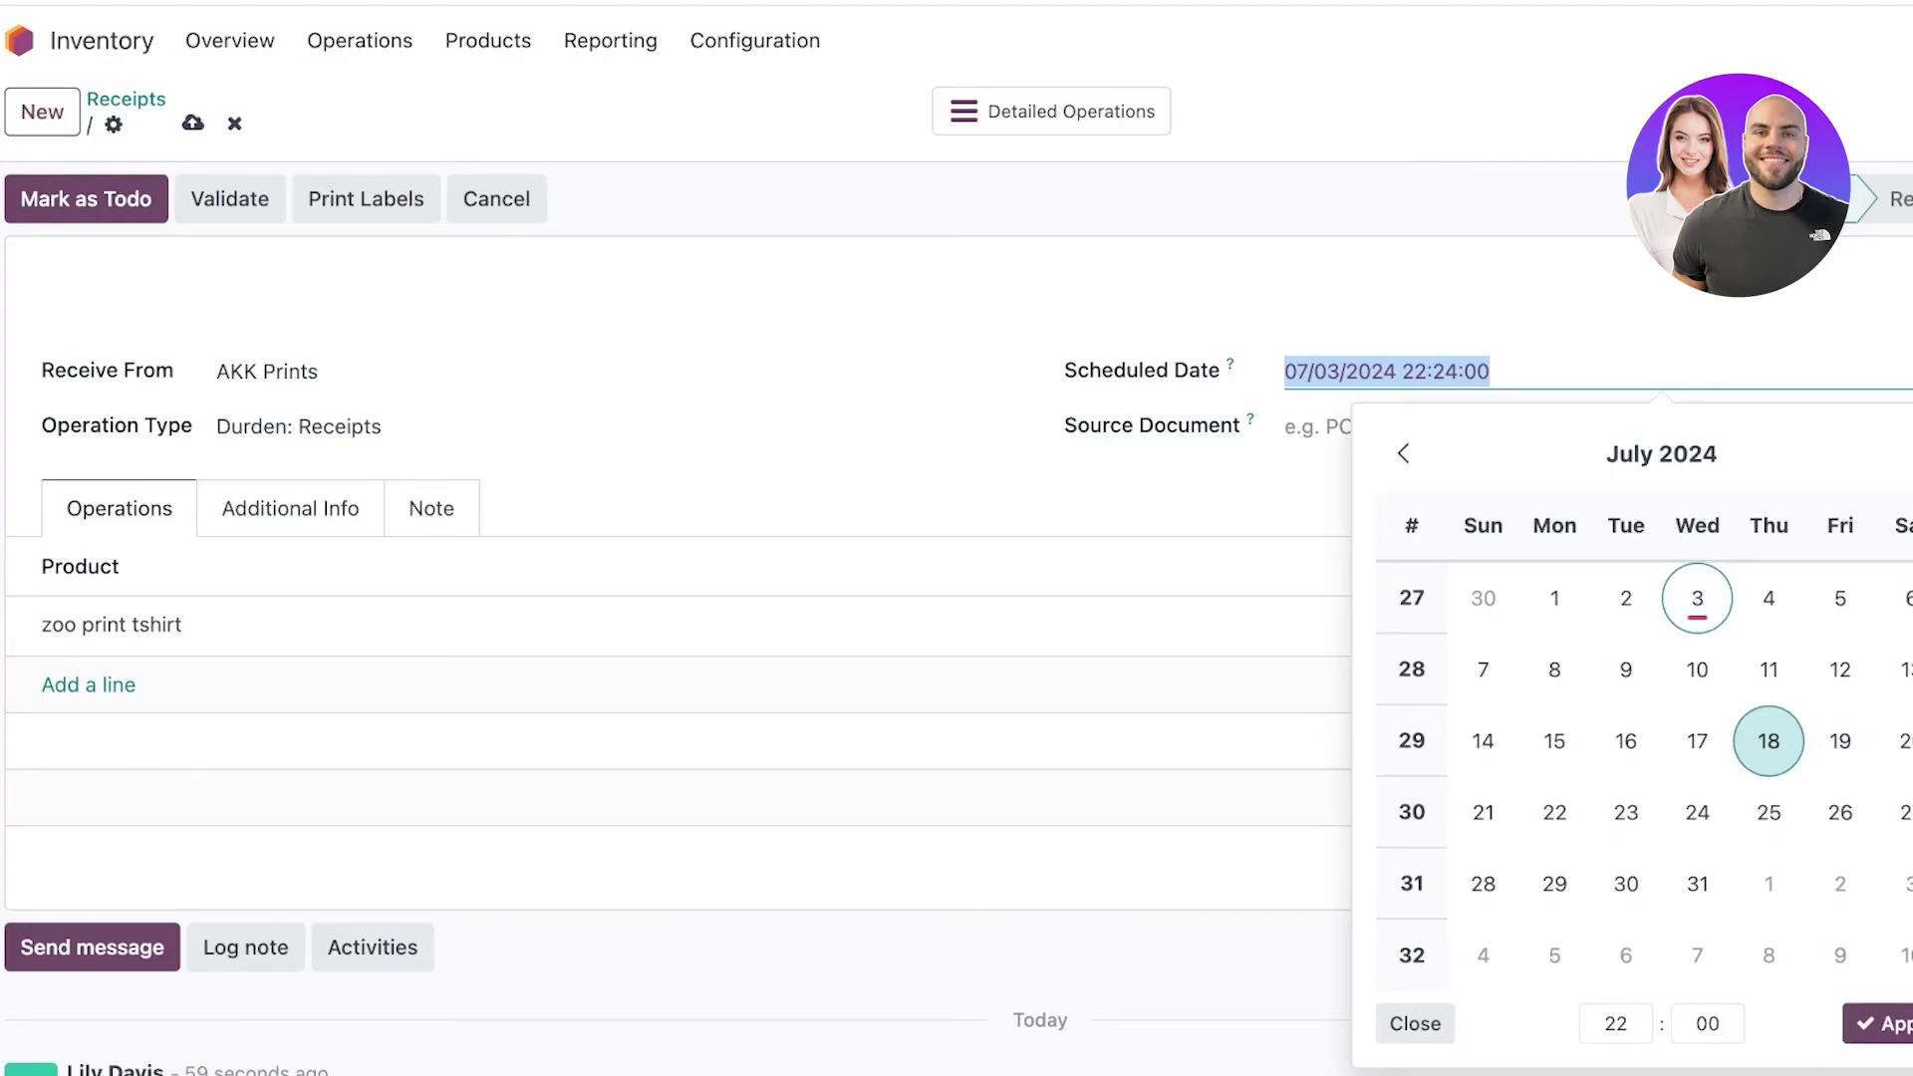
click(1769, 740)
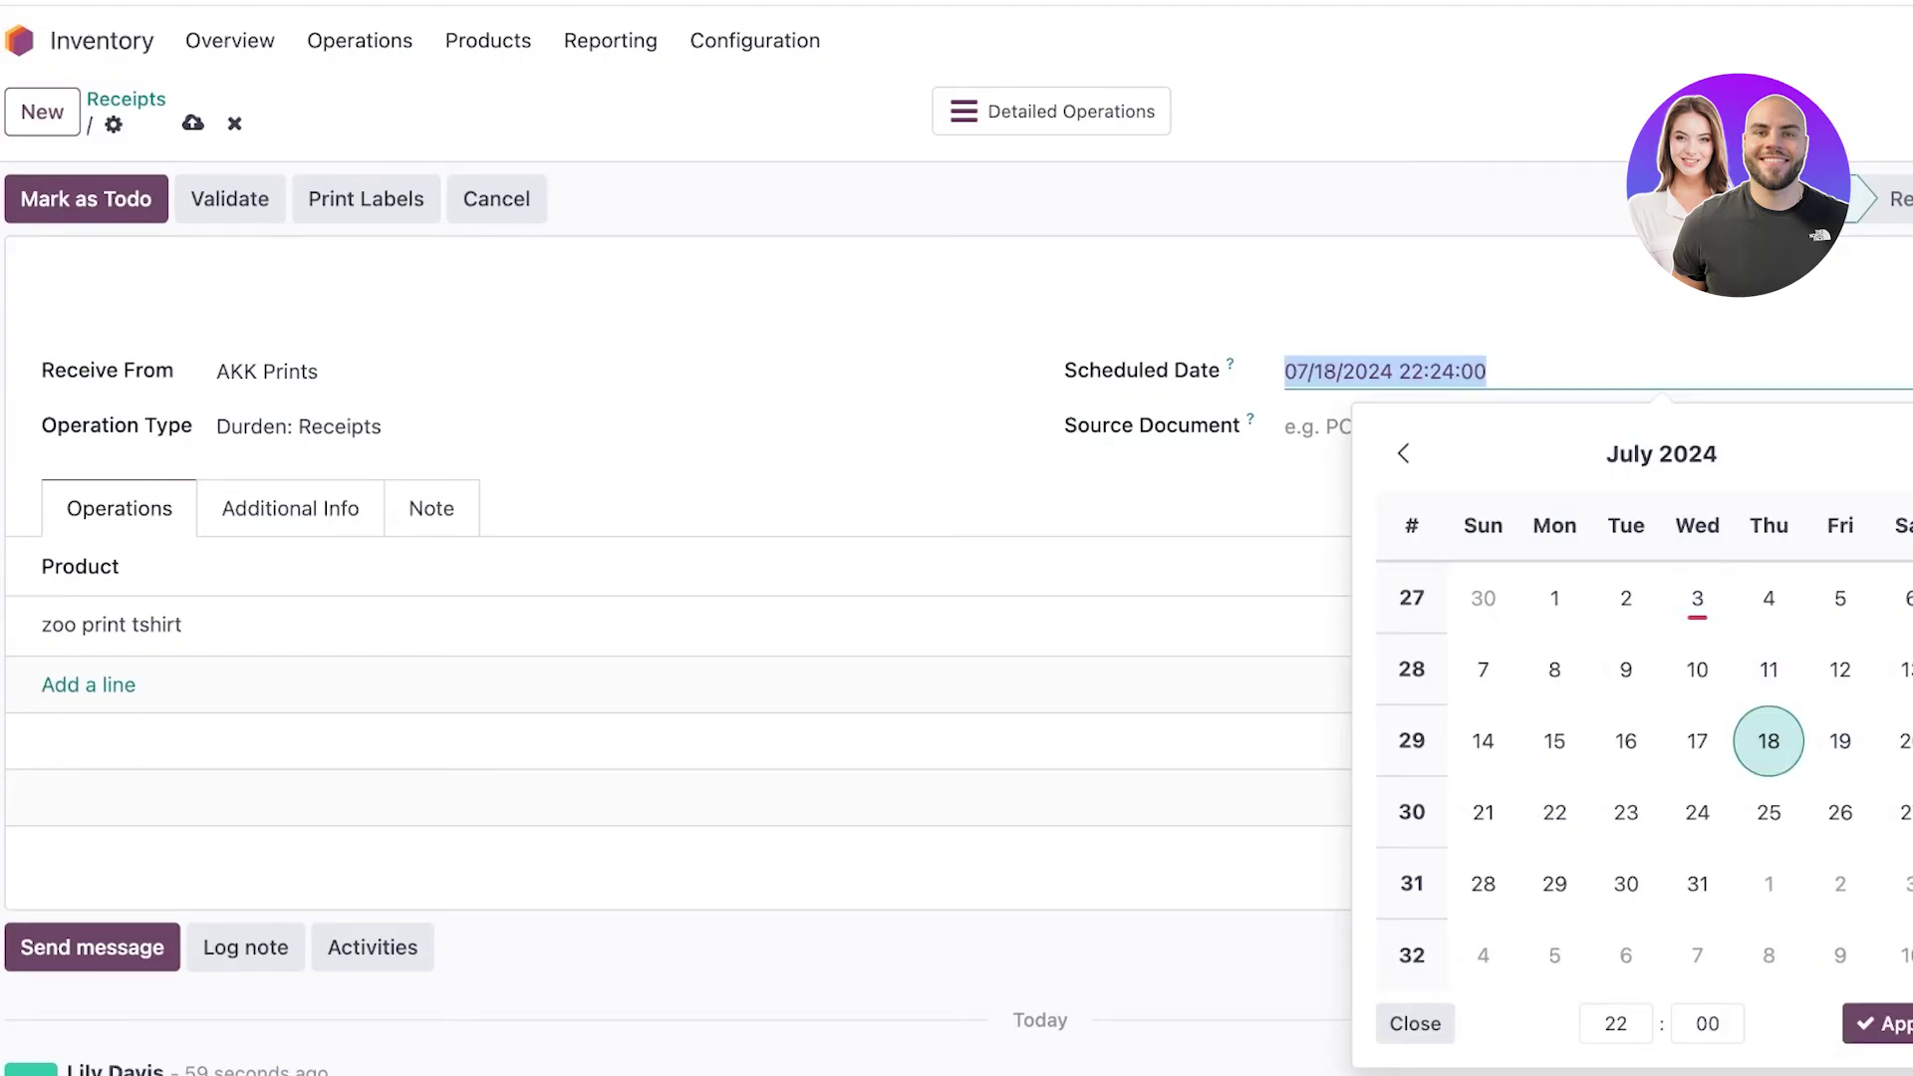
click(1769, 813)
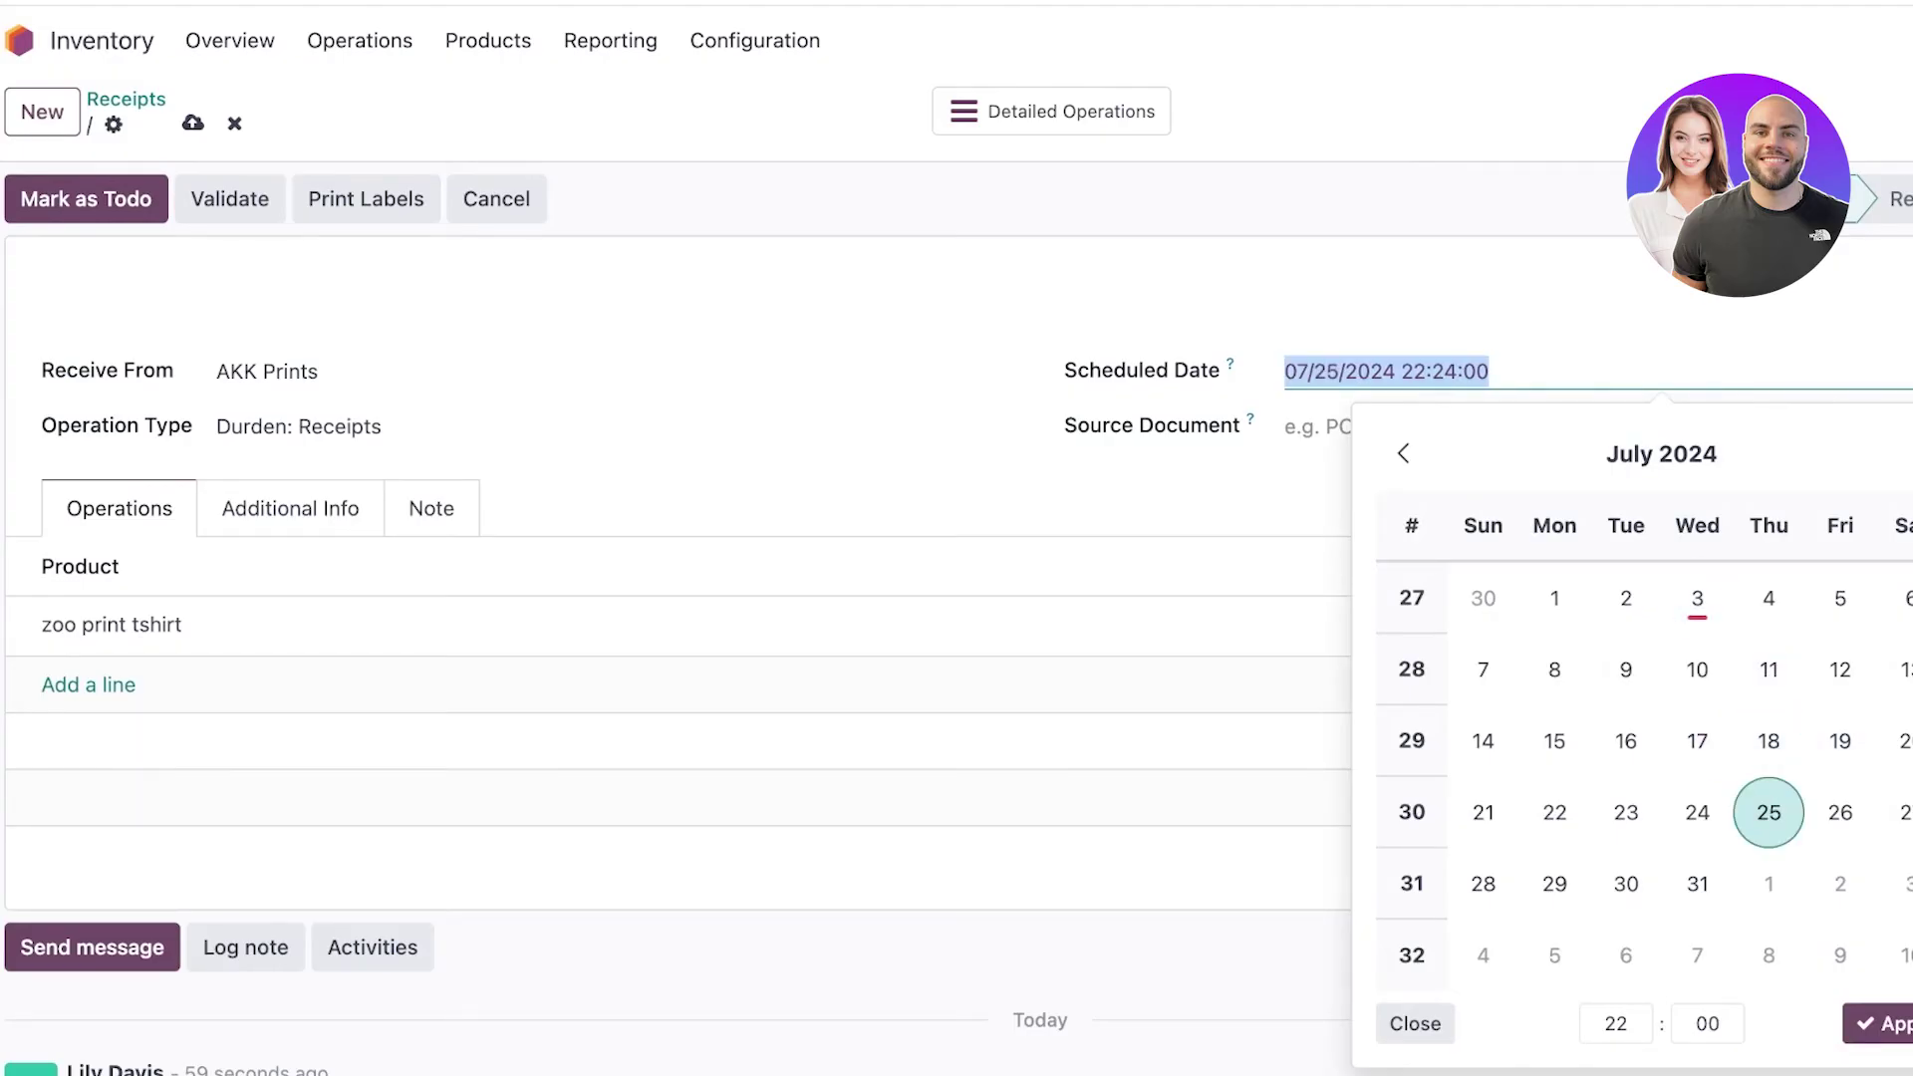
click(1295, 427)
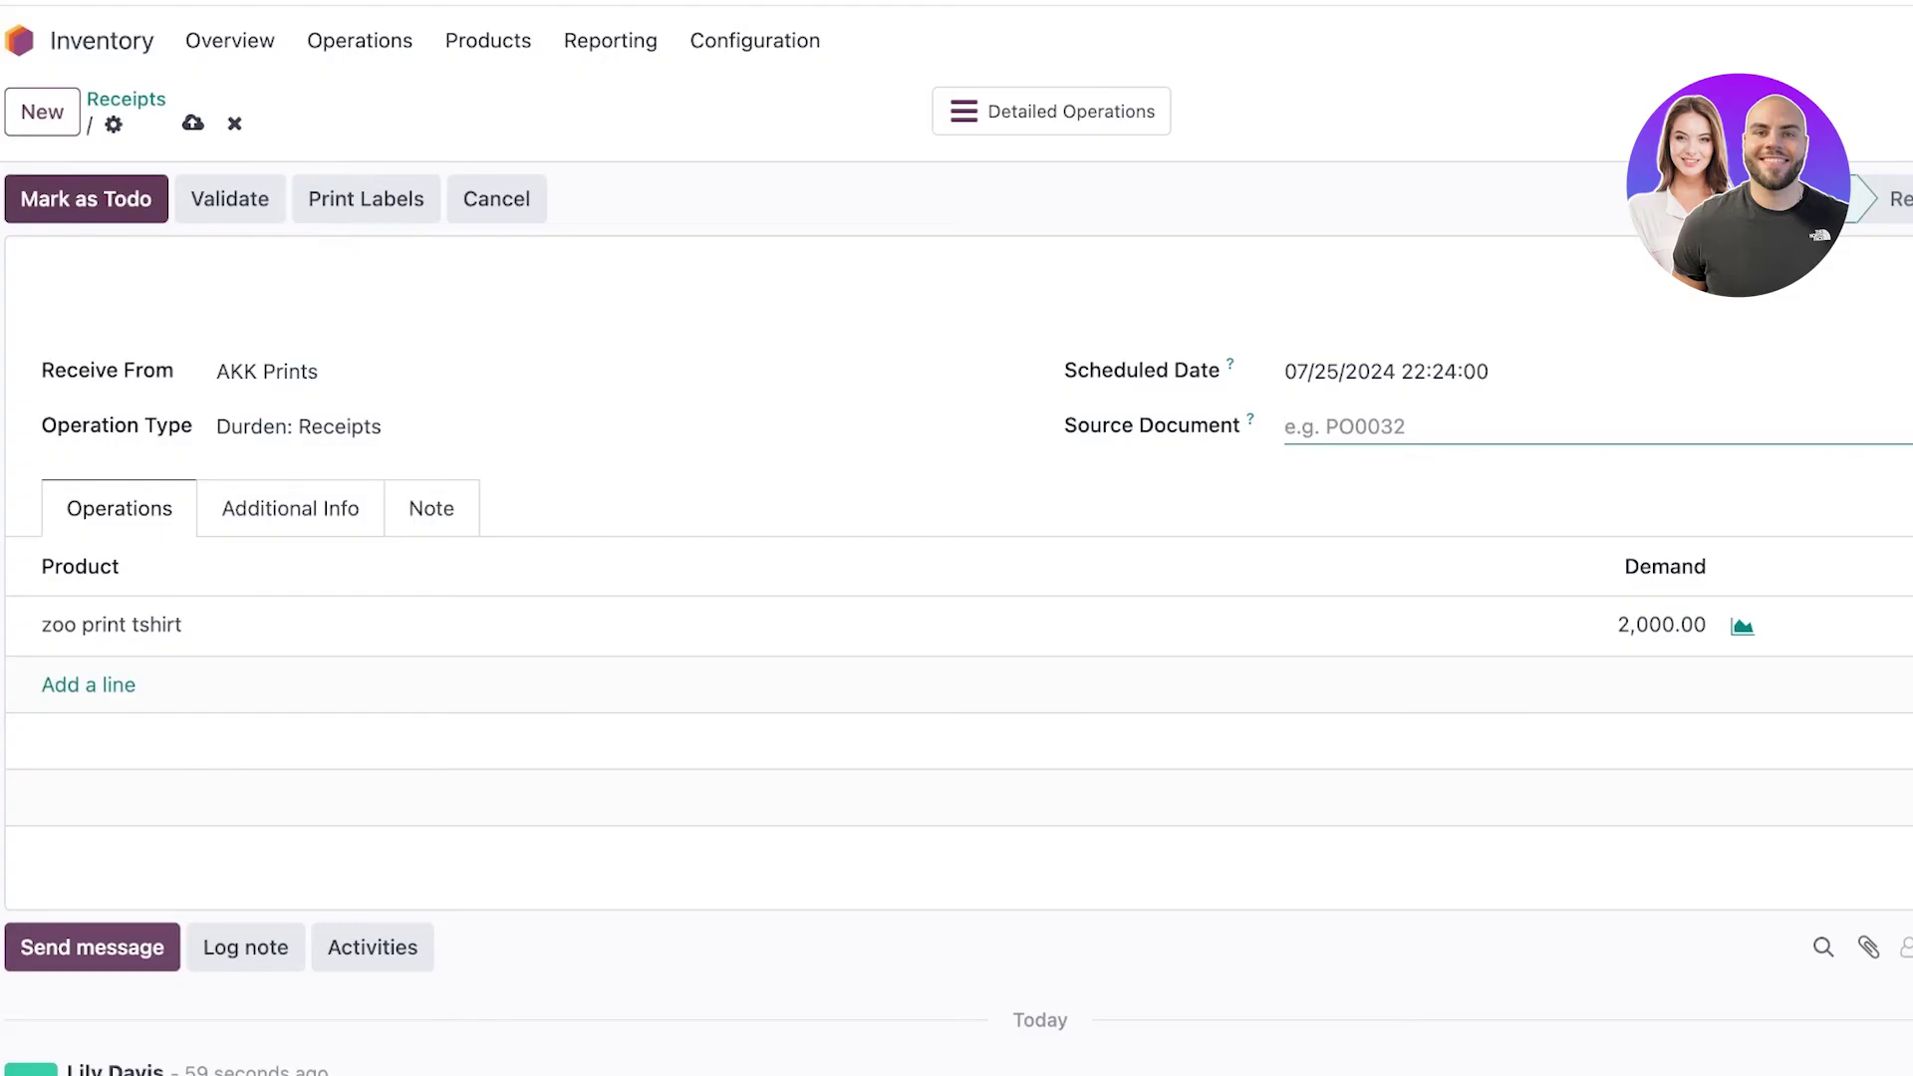
Mark the receipt as To Do so it becomes ready as WH/IN/00001.
click(86, 199)
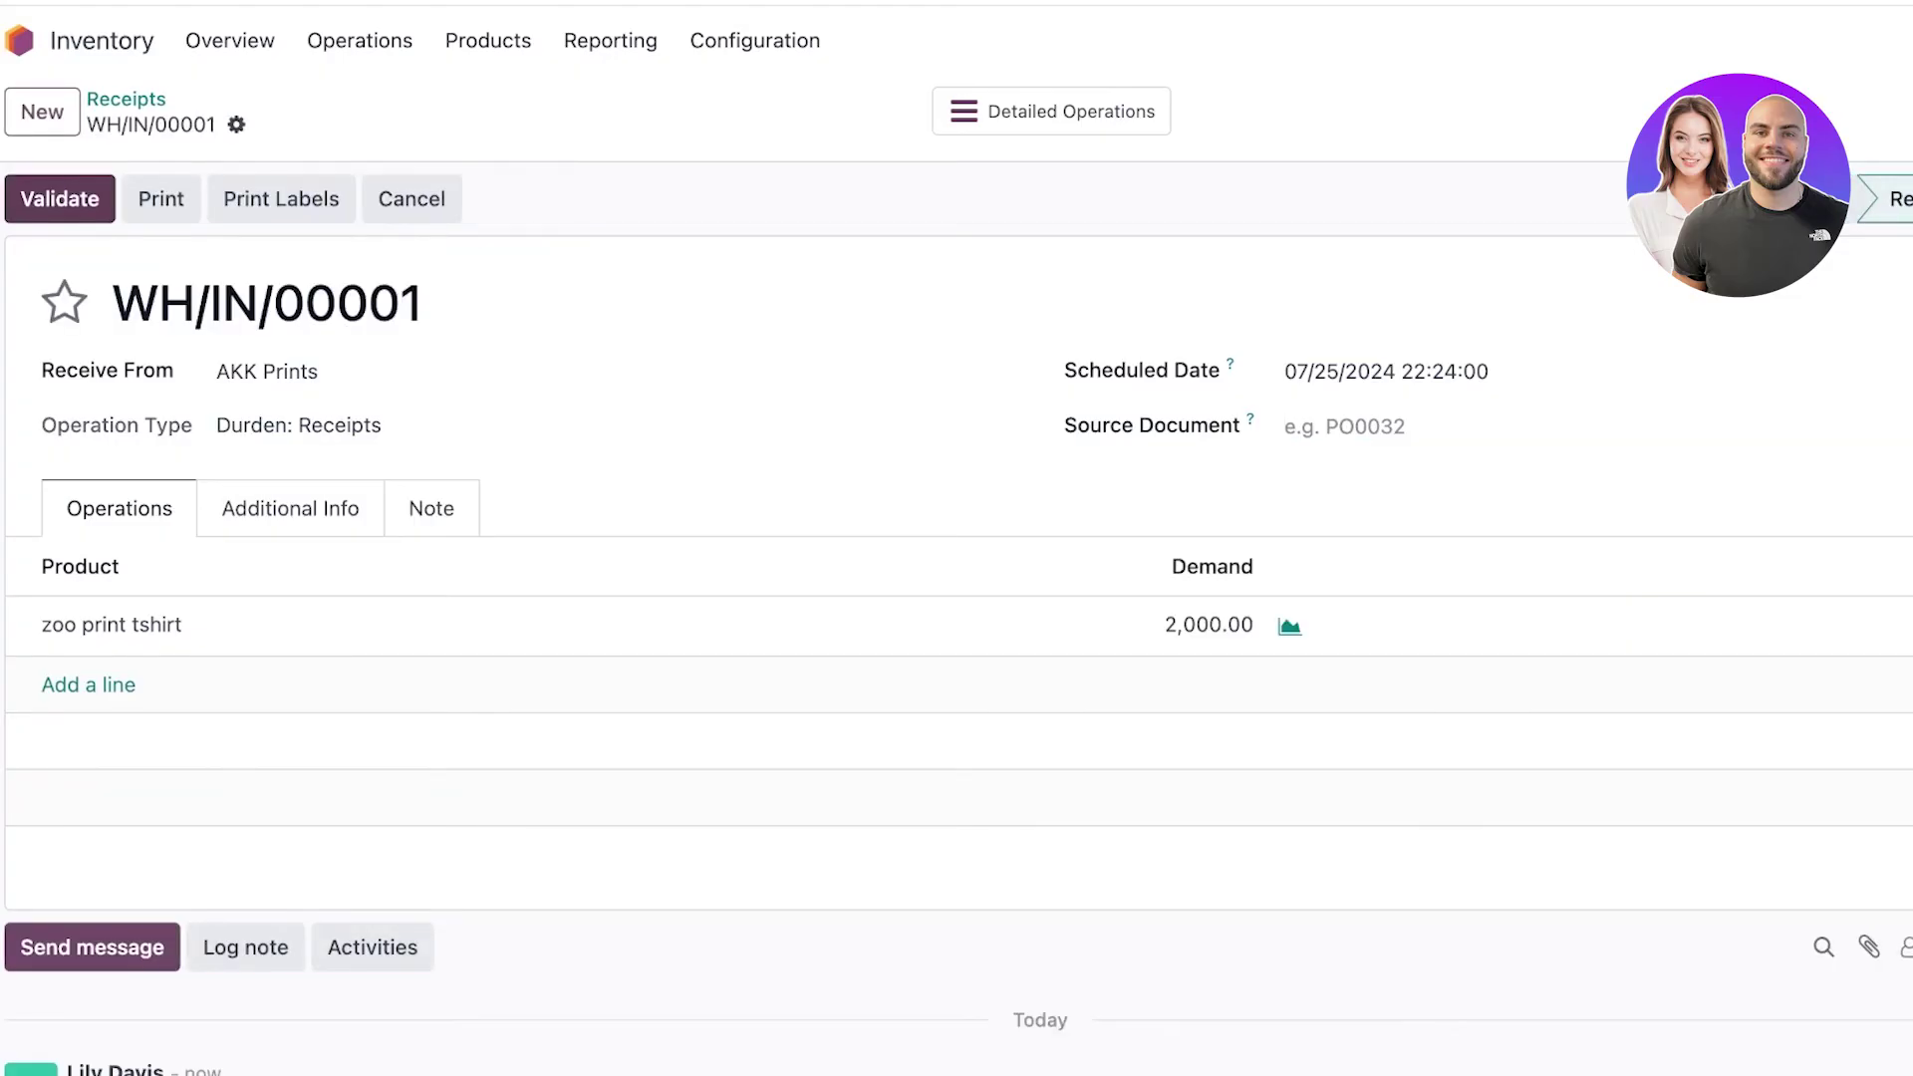
scroll(956, 583, down, 3)
click(91, 709)
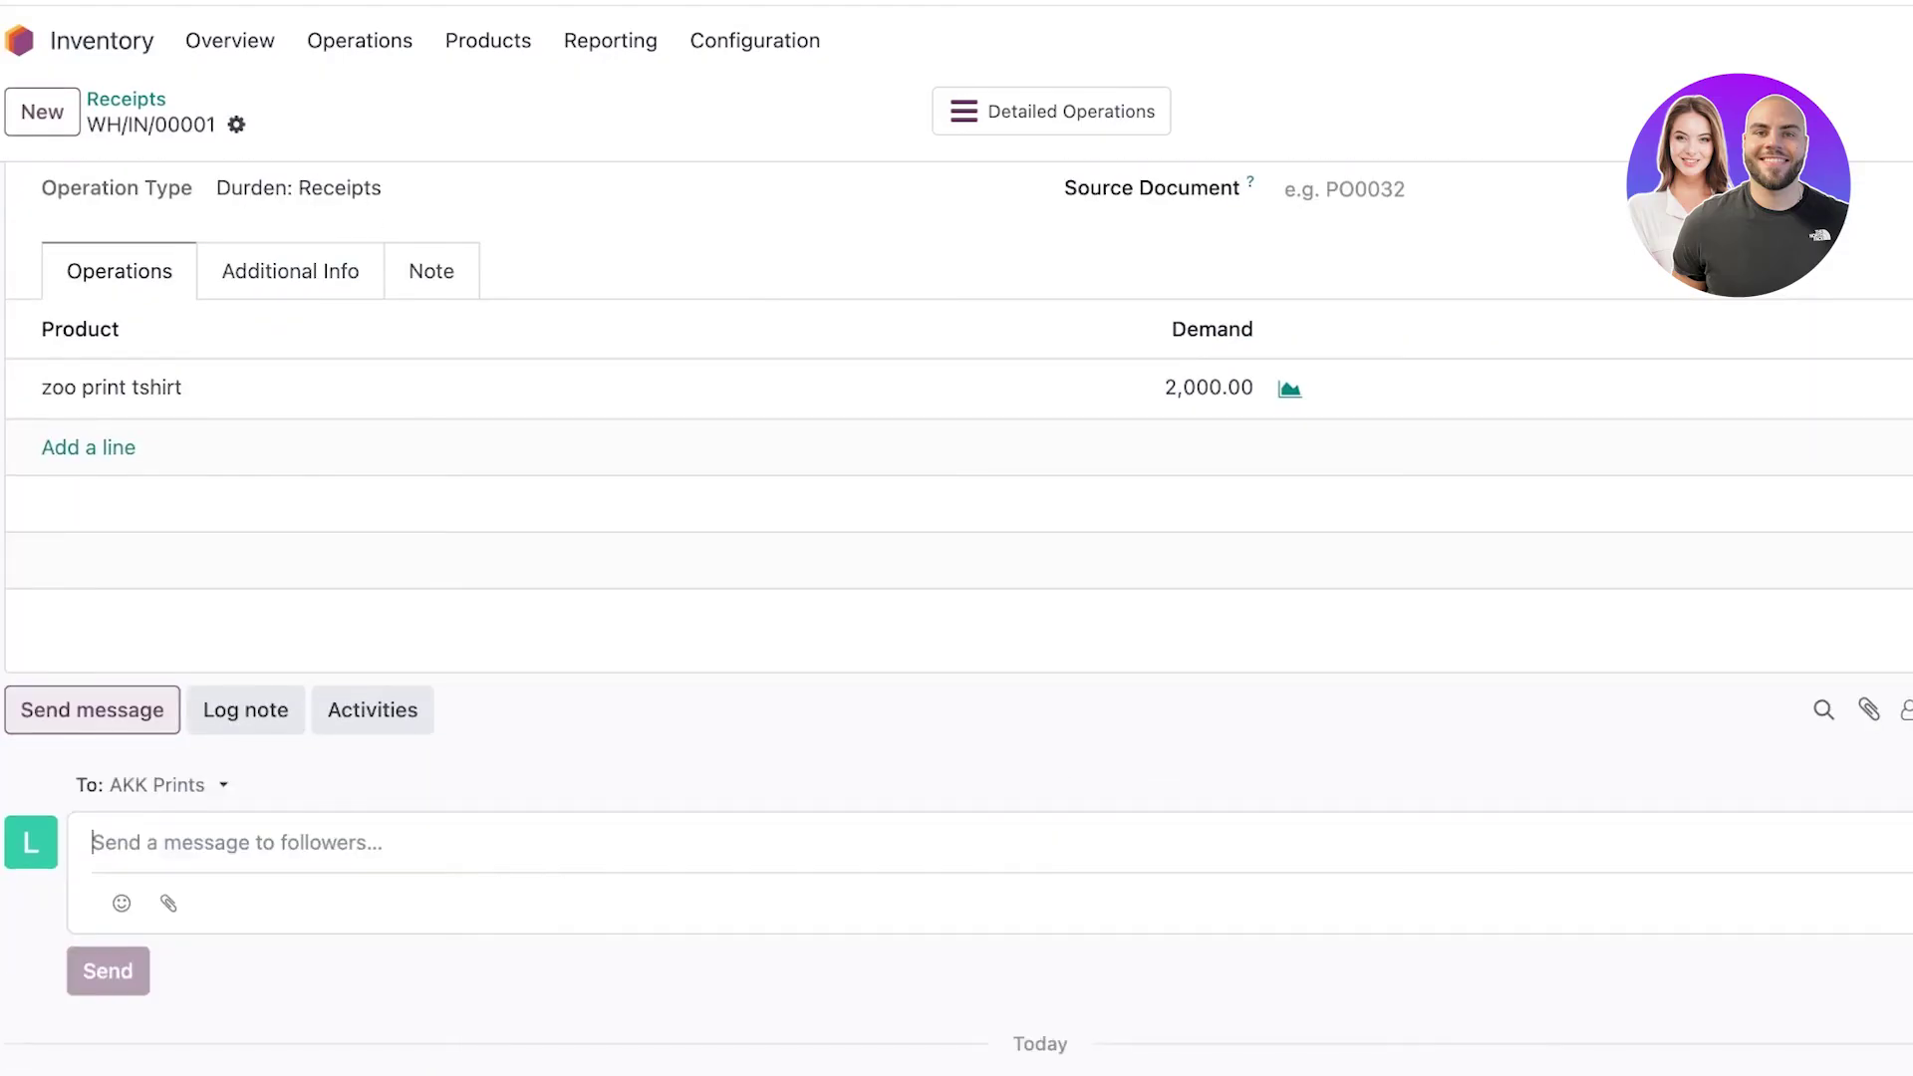
scroll(957, 538, down, 3)
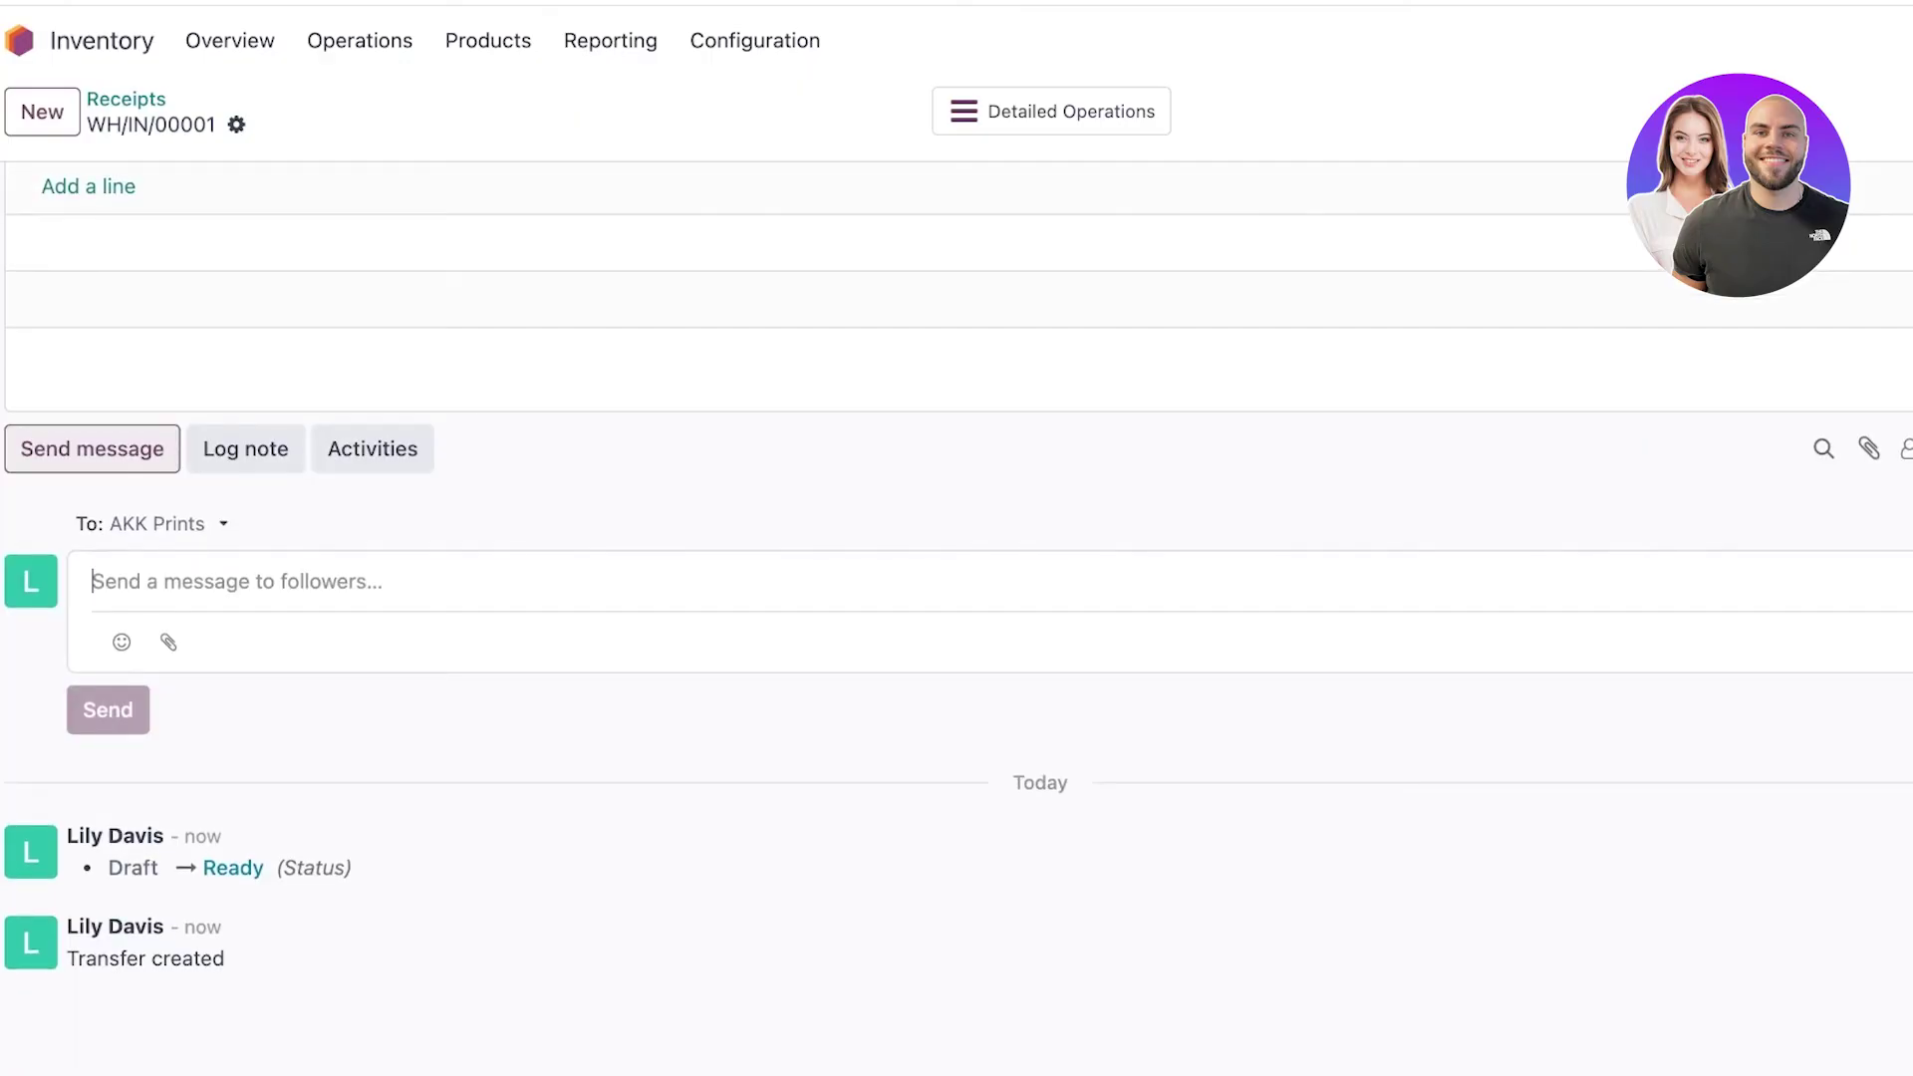
scroll(957, 538, up, 5)
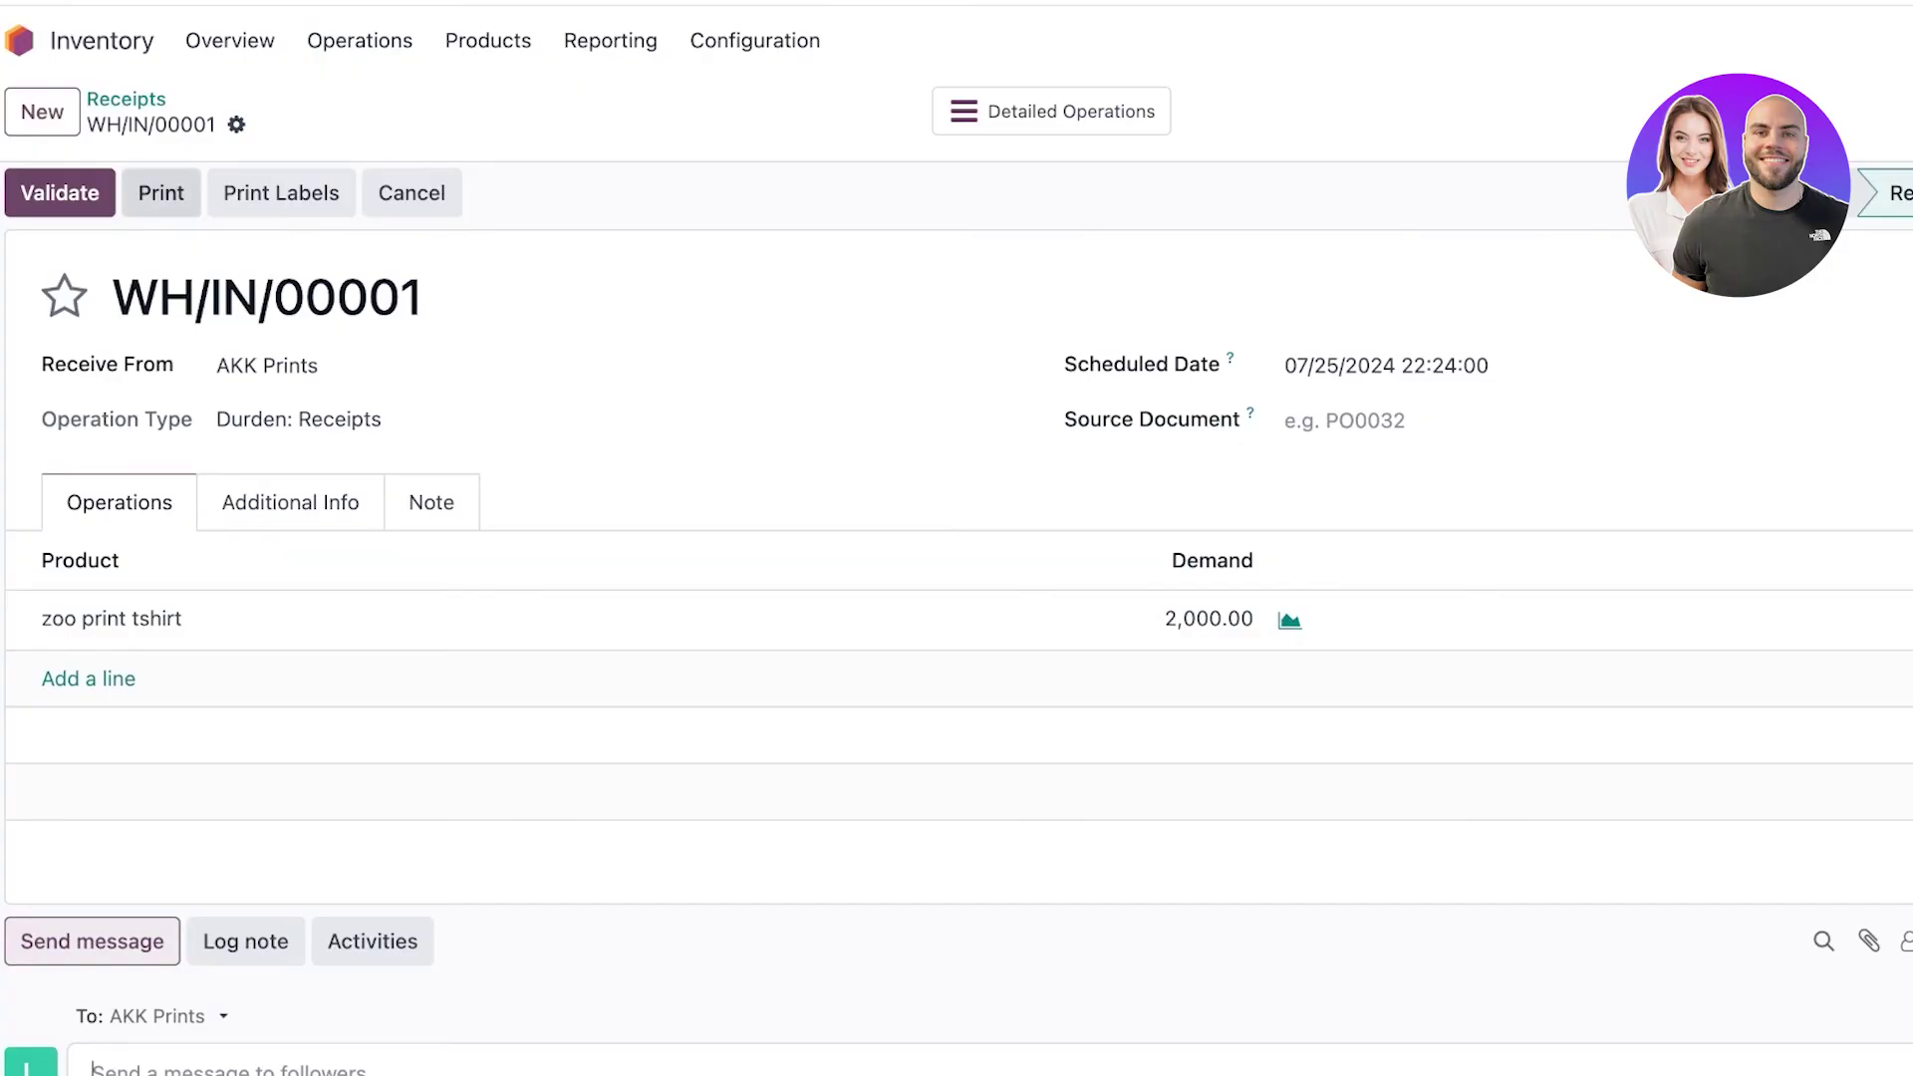
Print the WH/IN/00001 receipt, close the document layout setup, and open the Operations menu.
click(160, 193)
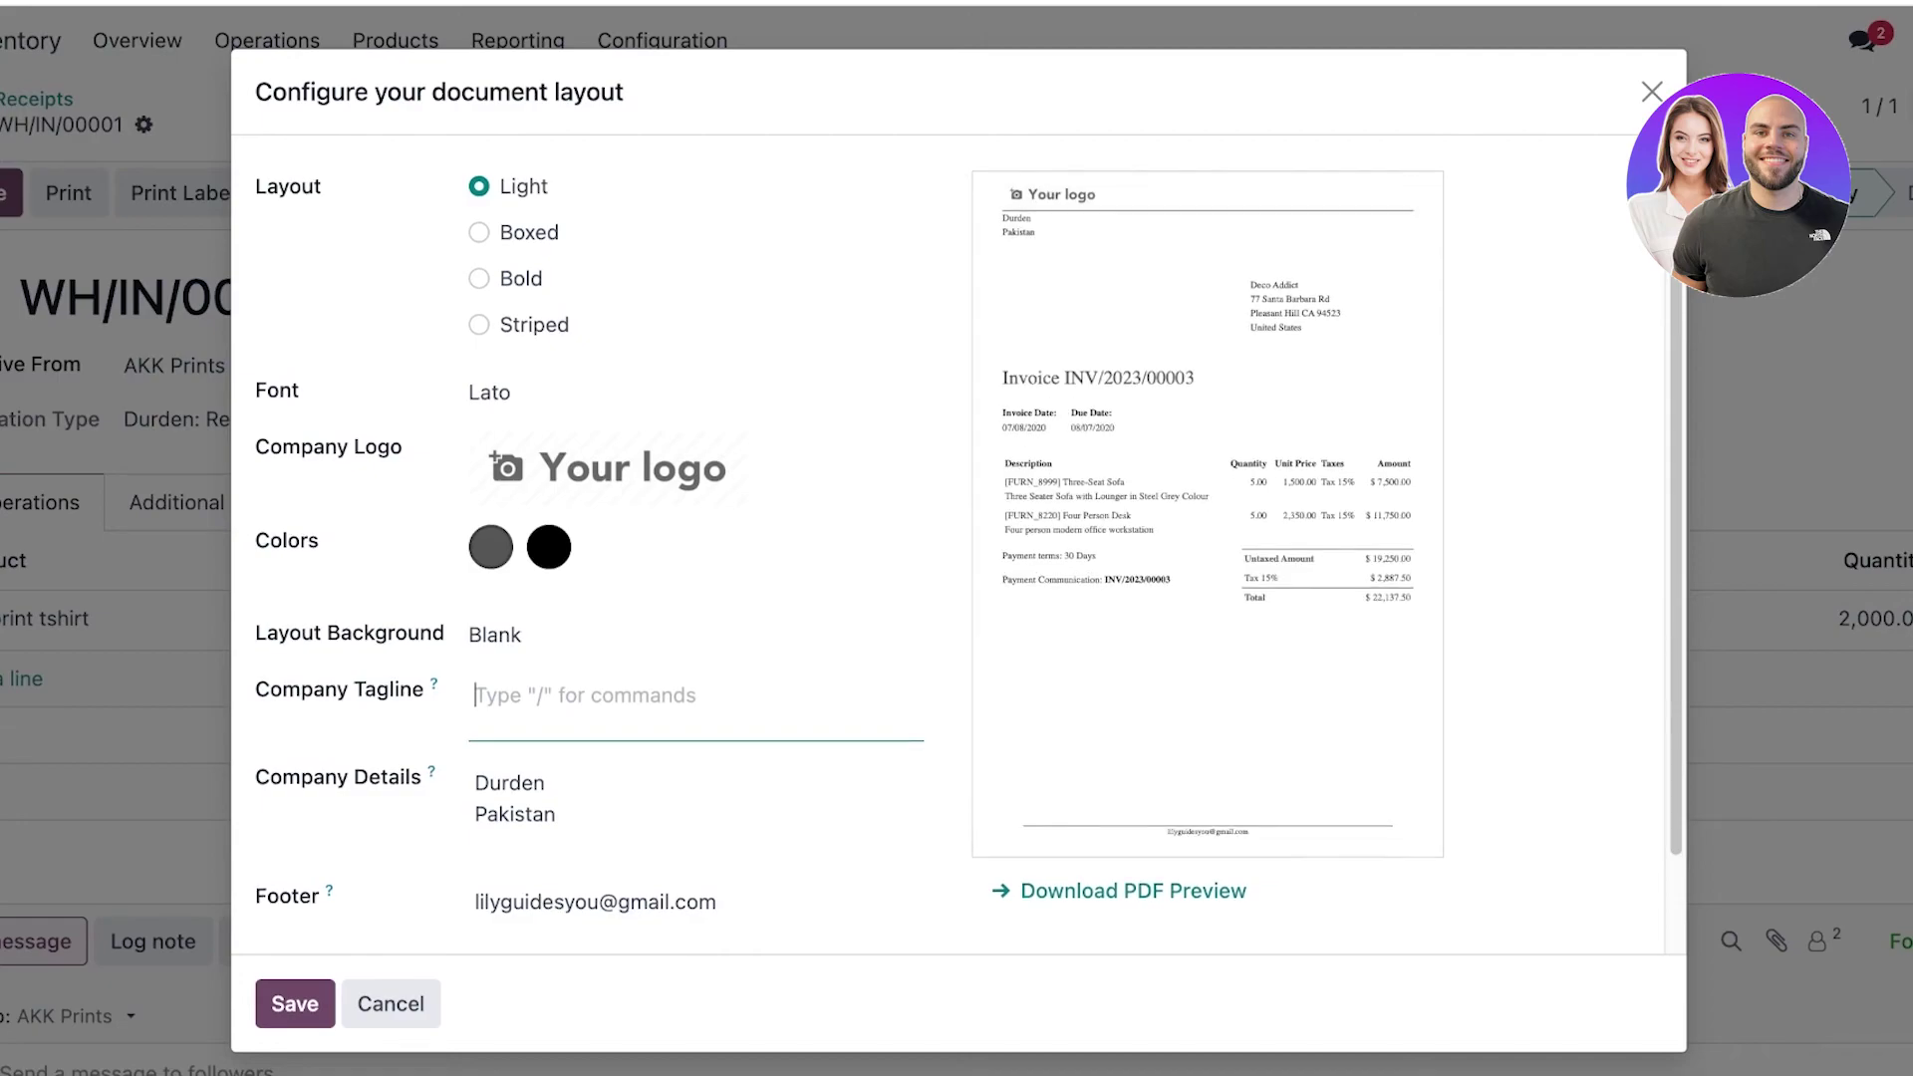
scroll(957, 538, down, 1)
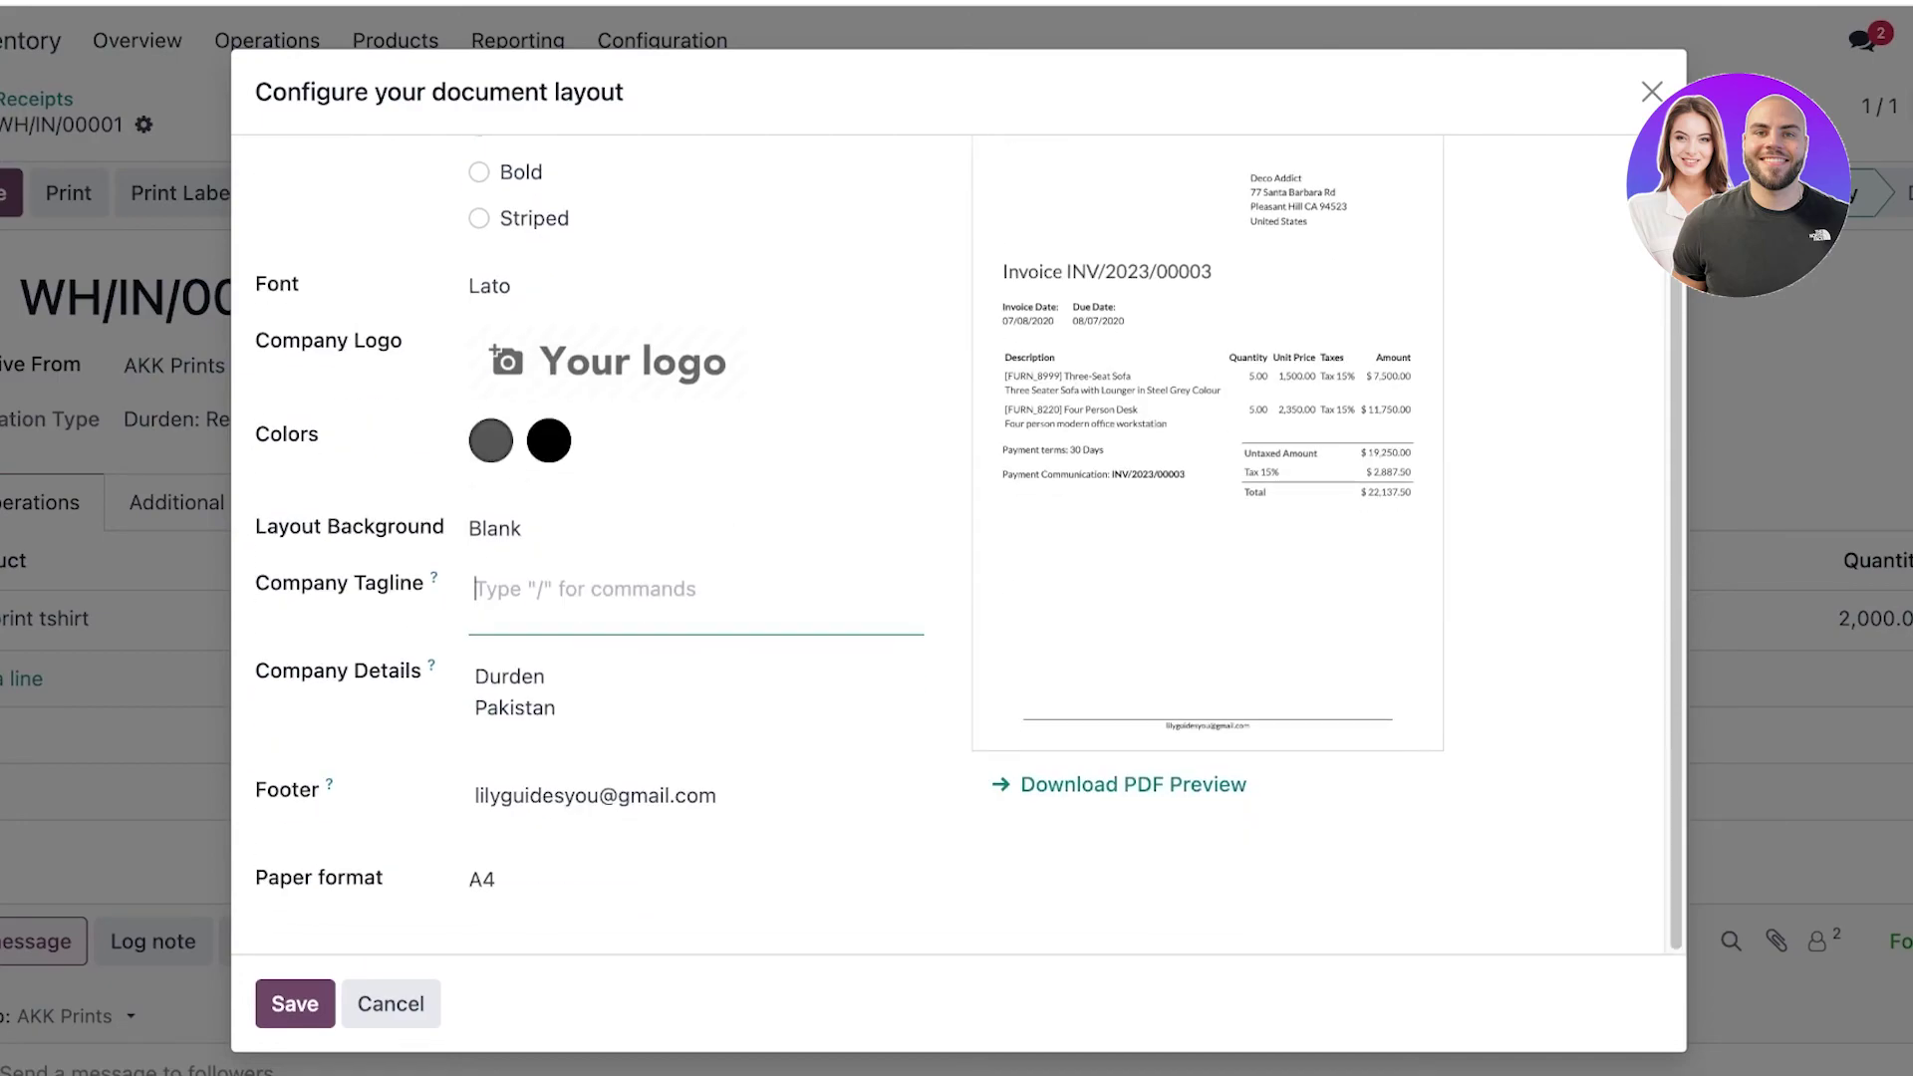
click(1652, 92)
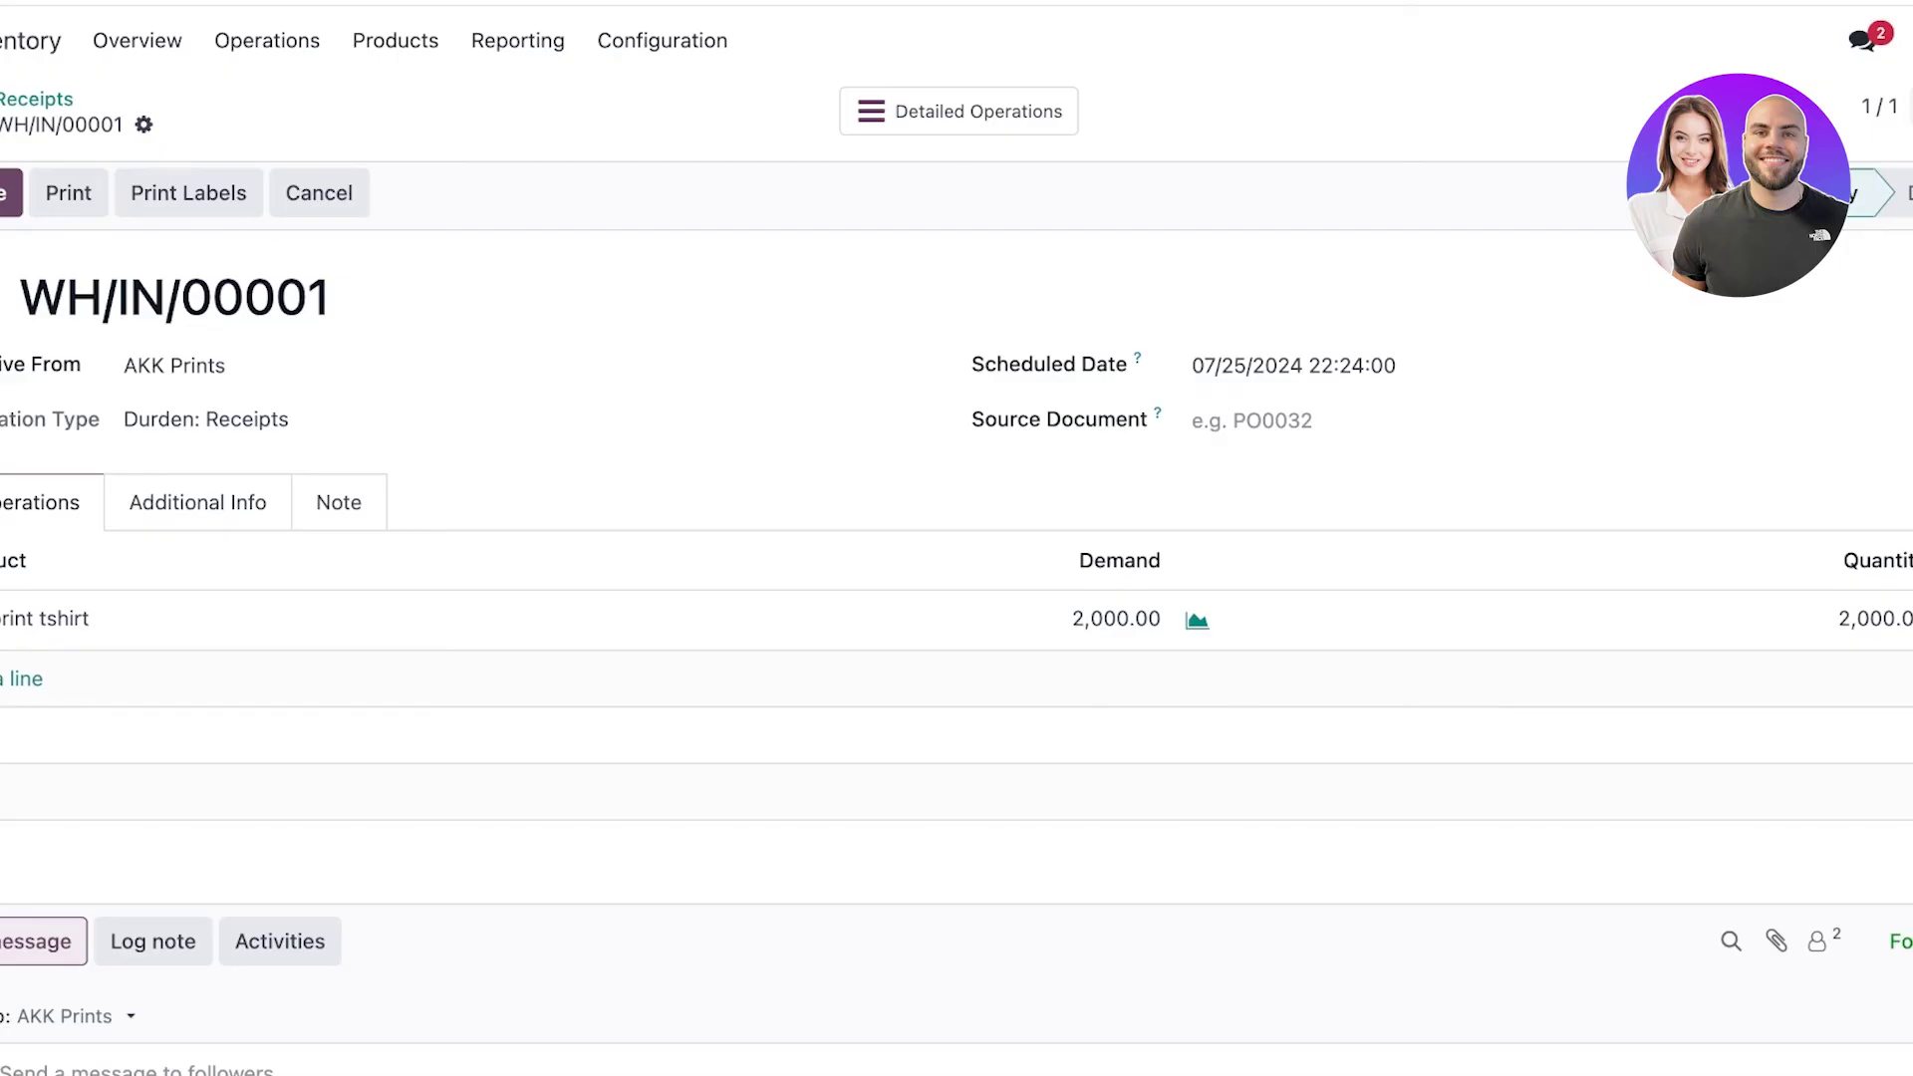
click(267, 40)
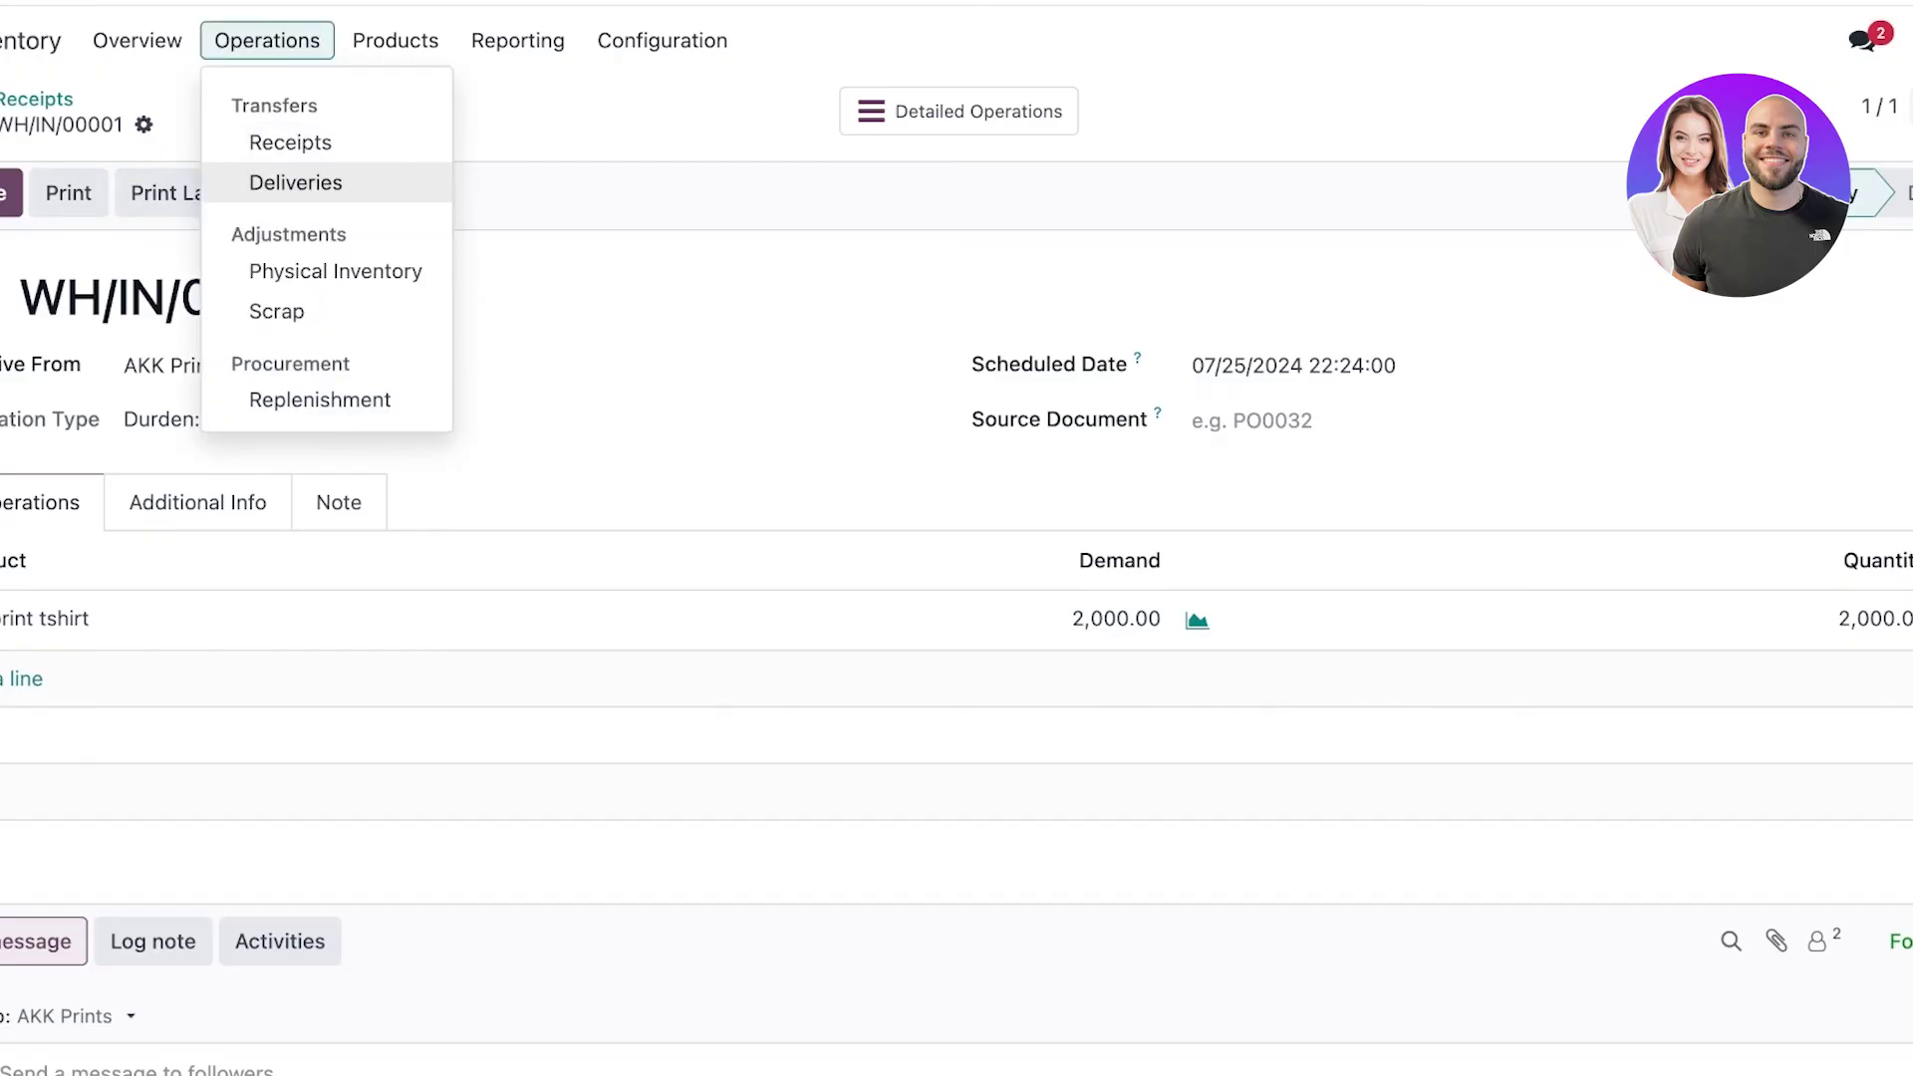
Start a new delivery order, provisionally setting AKK Prints as the delivery address.
click(296, 183)
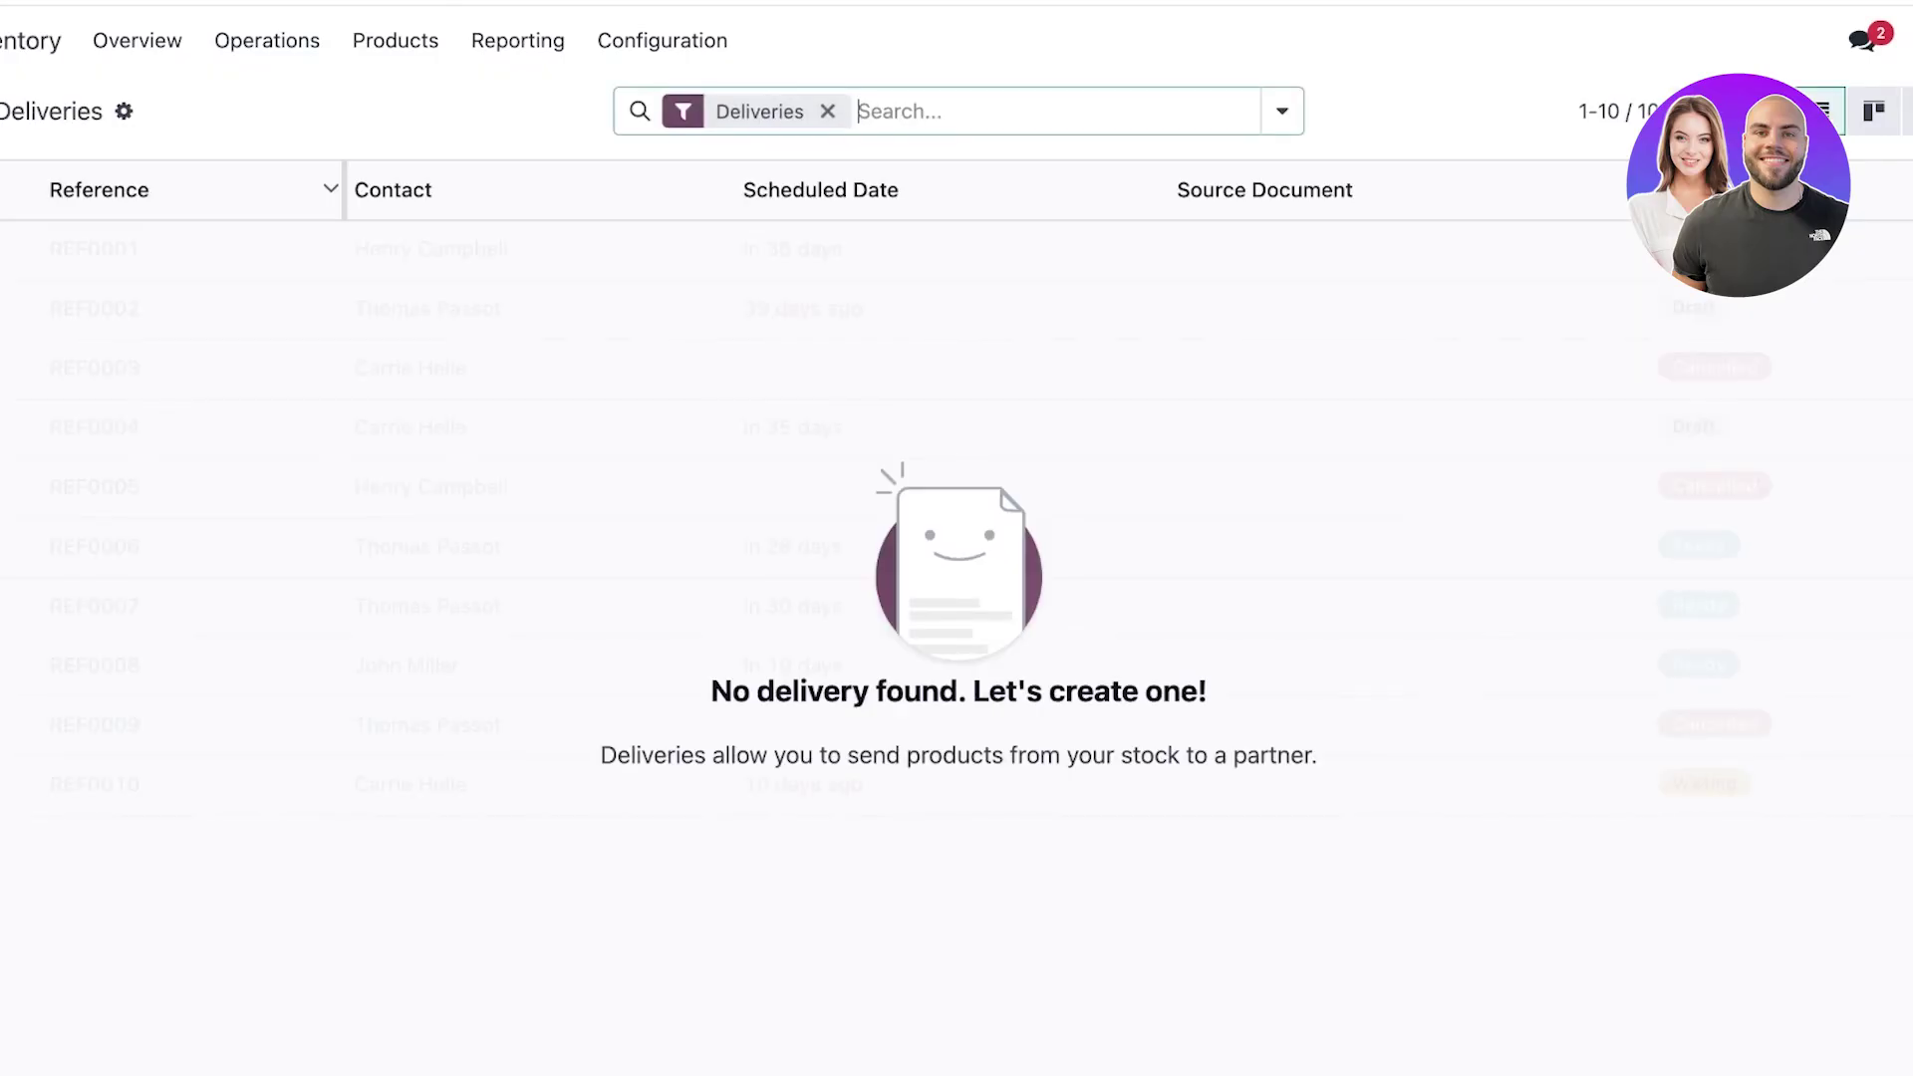
key(alt+c)
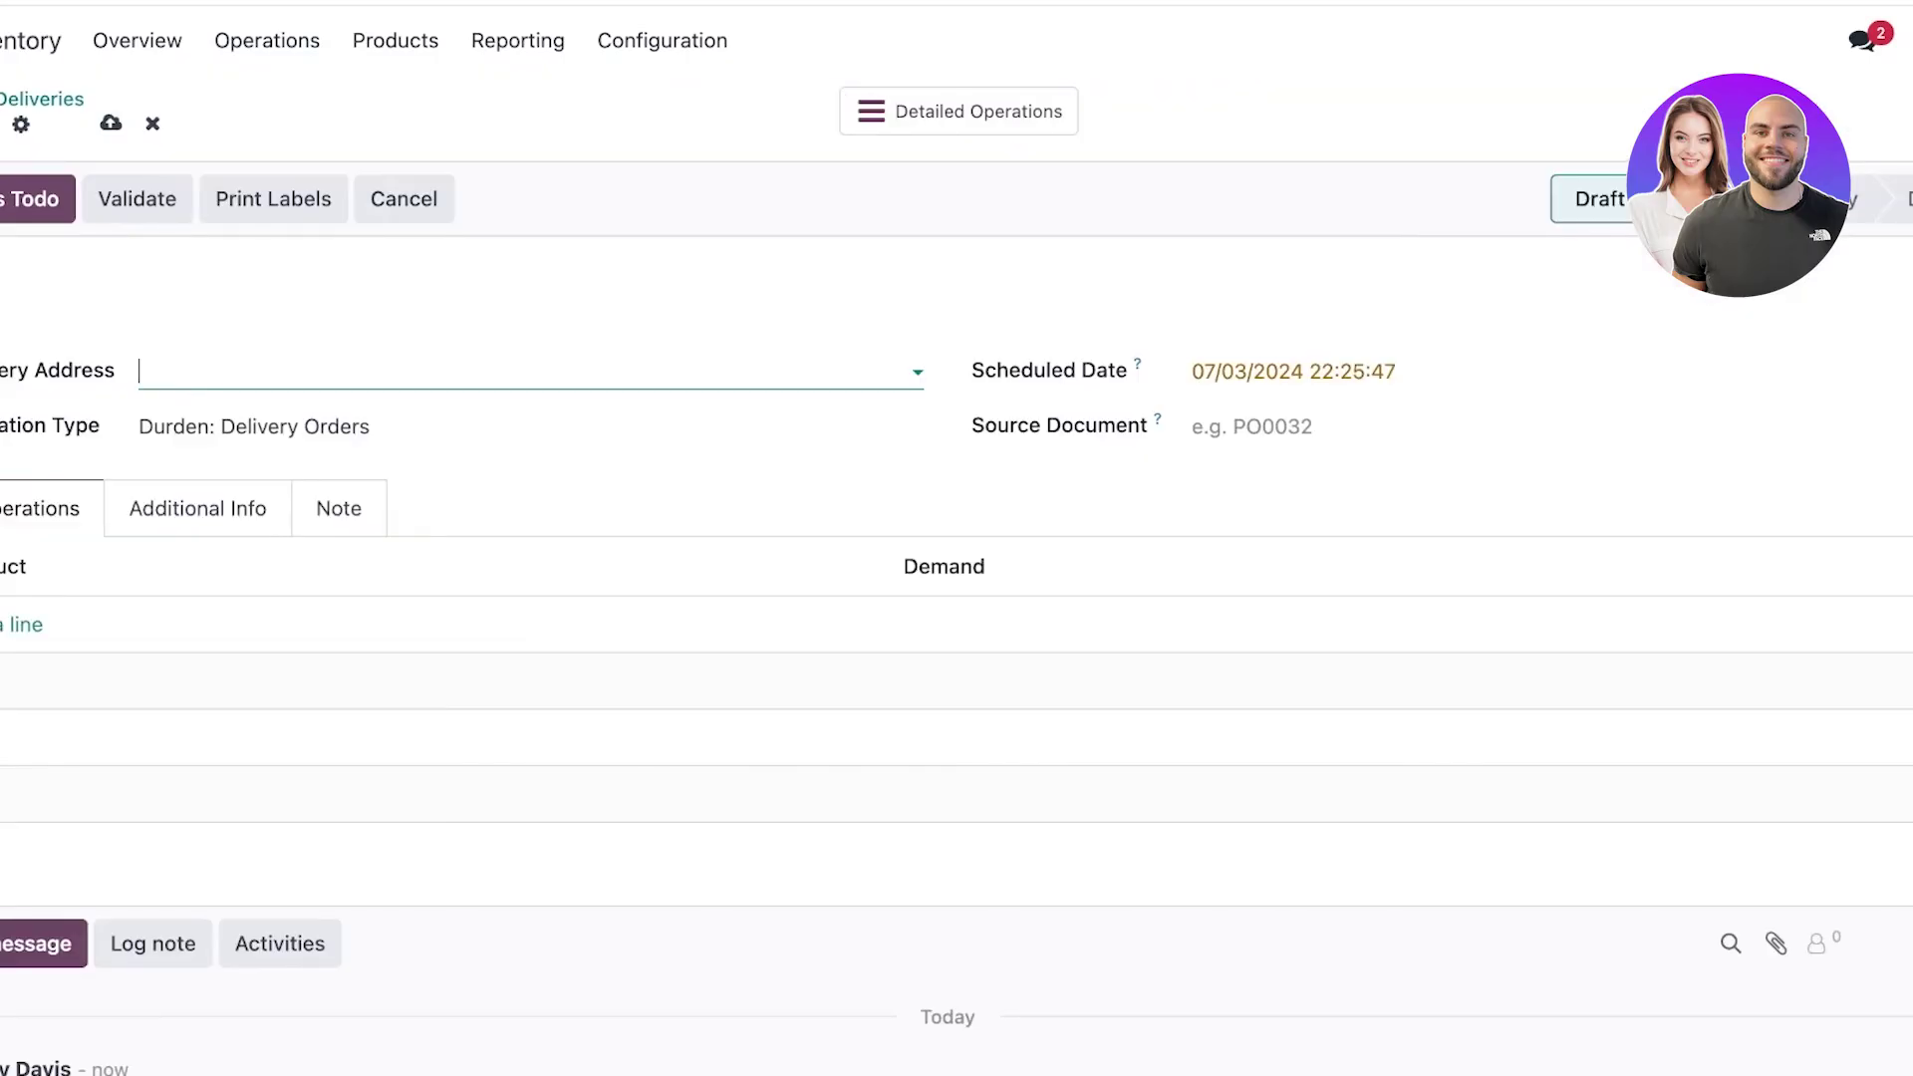
click(528, 367)
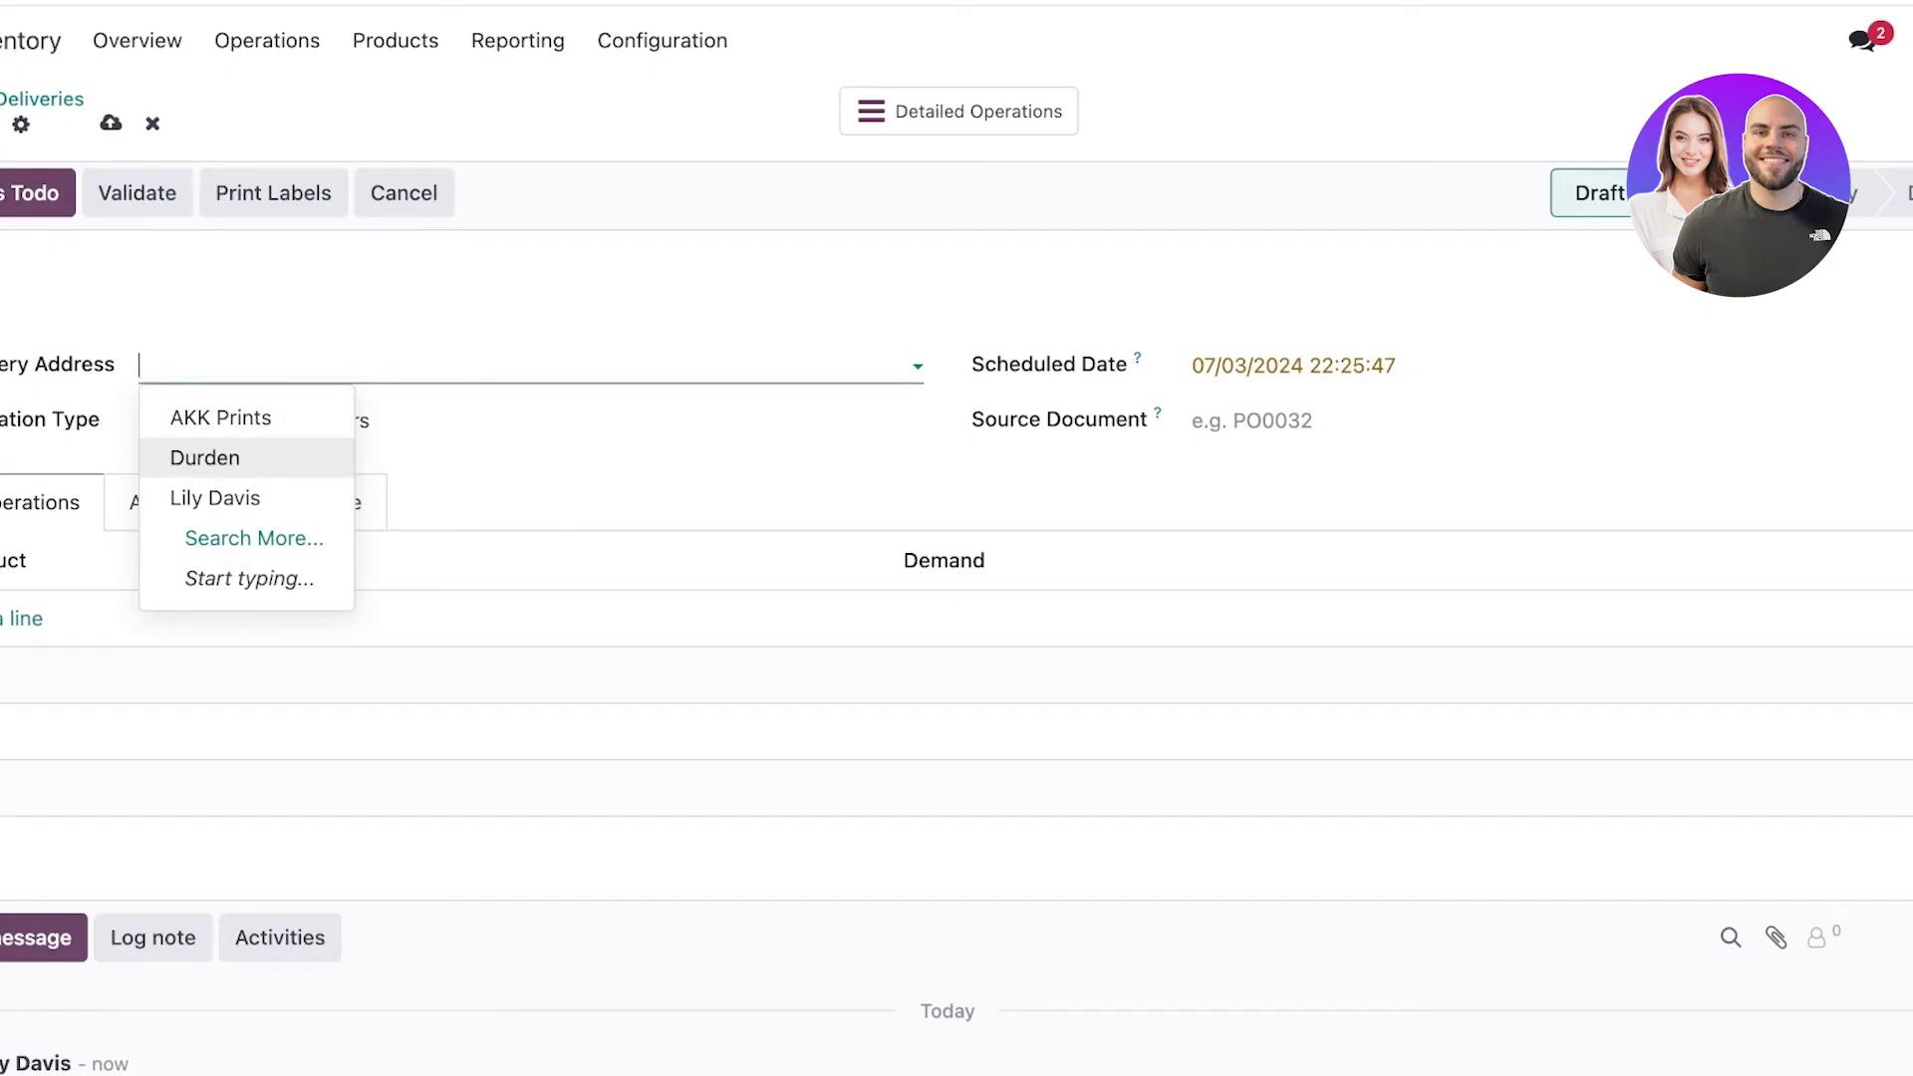
key(Up)
key(Return)
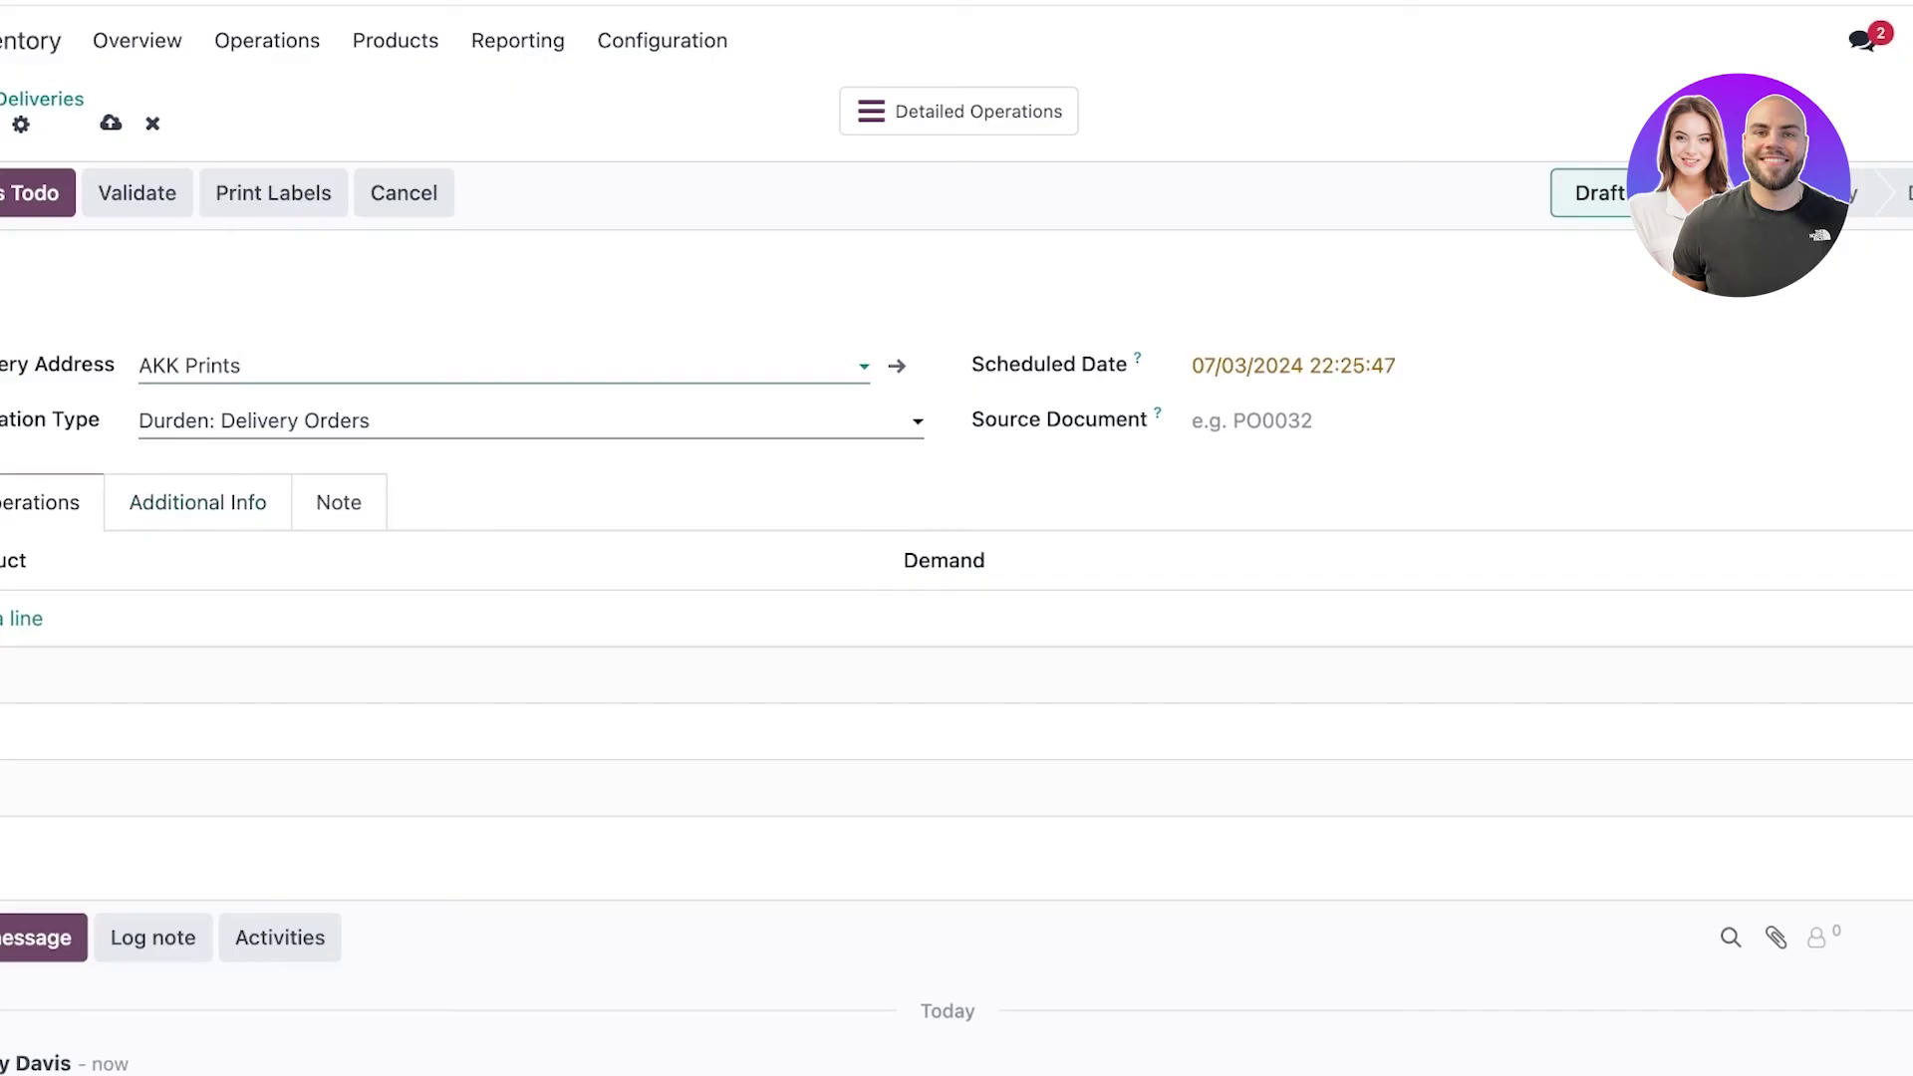
Create company contact 'LILYS BRADFORD STORE' through Search More as the delivery address.
click(299, 367)
key(Down)
key(Down)
key(Down)
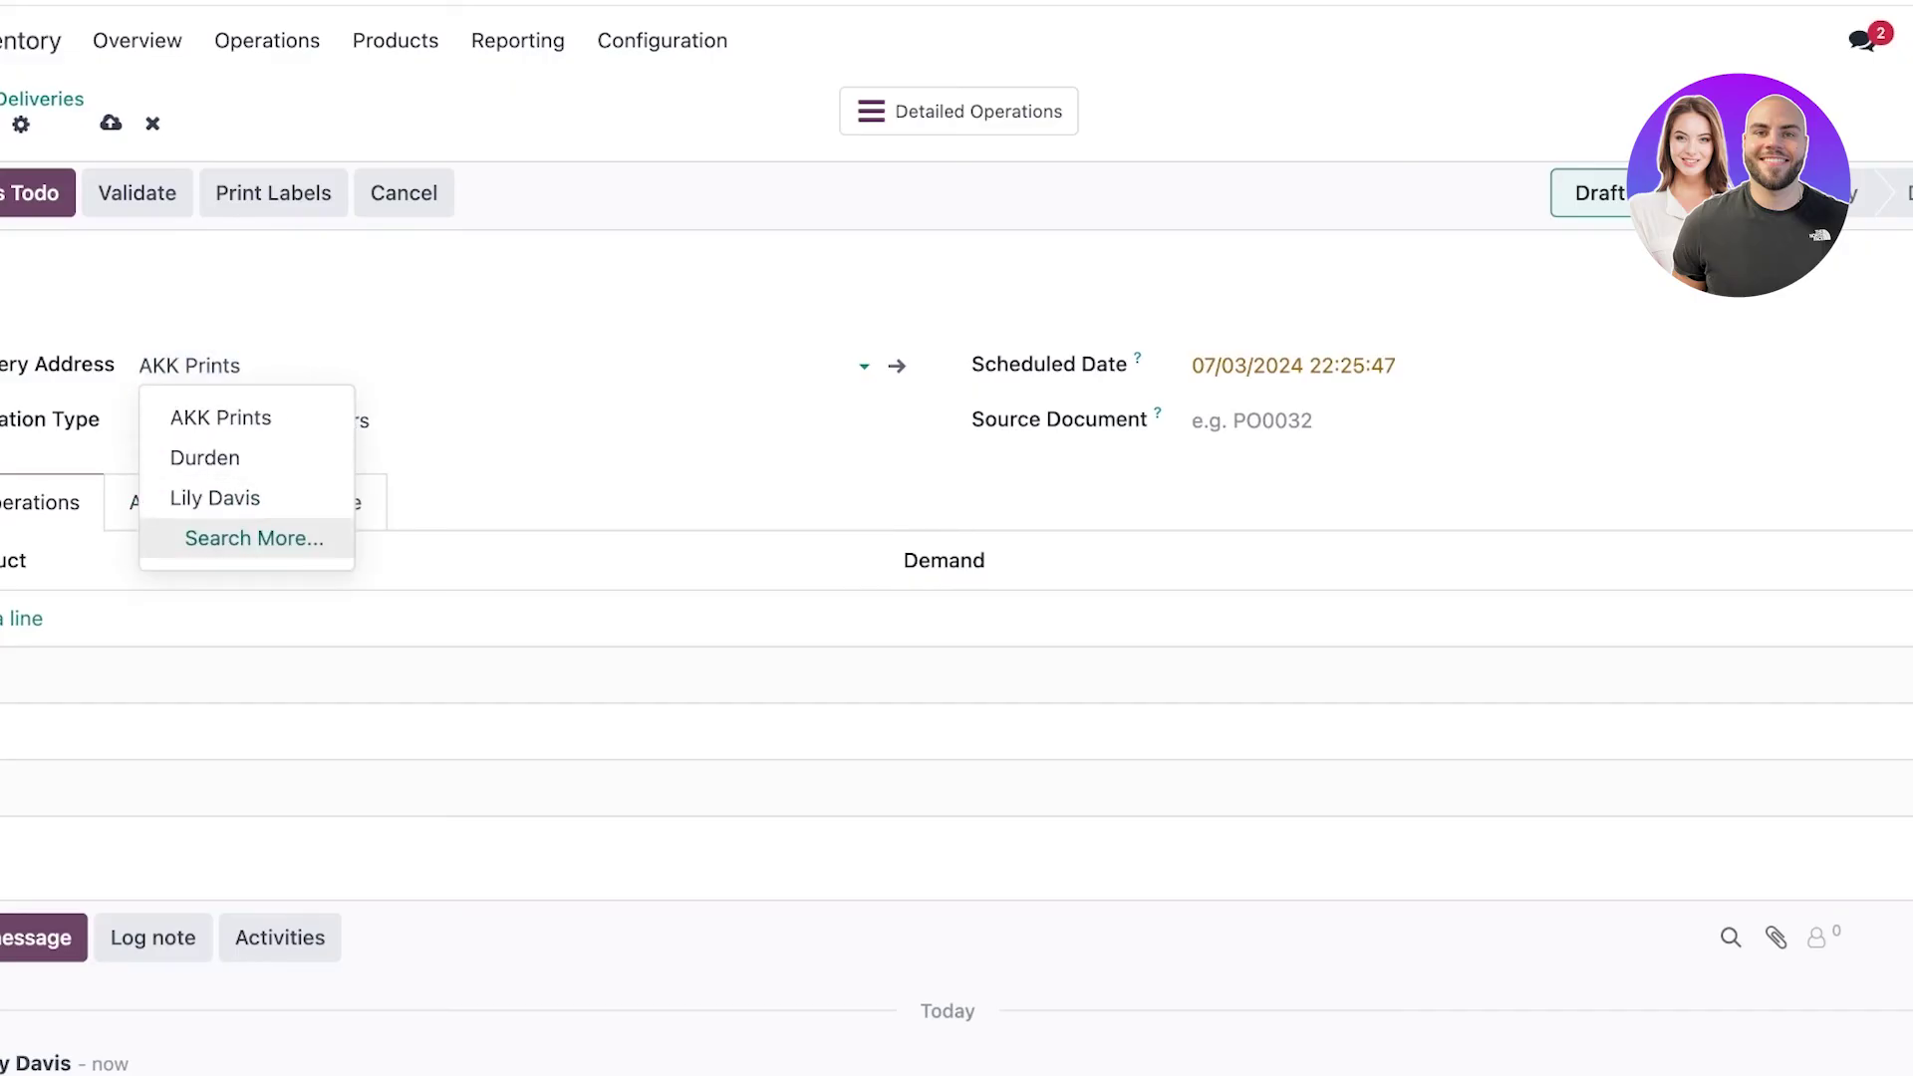
key(Return)
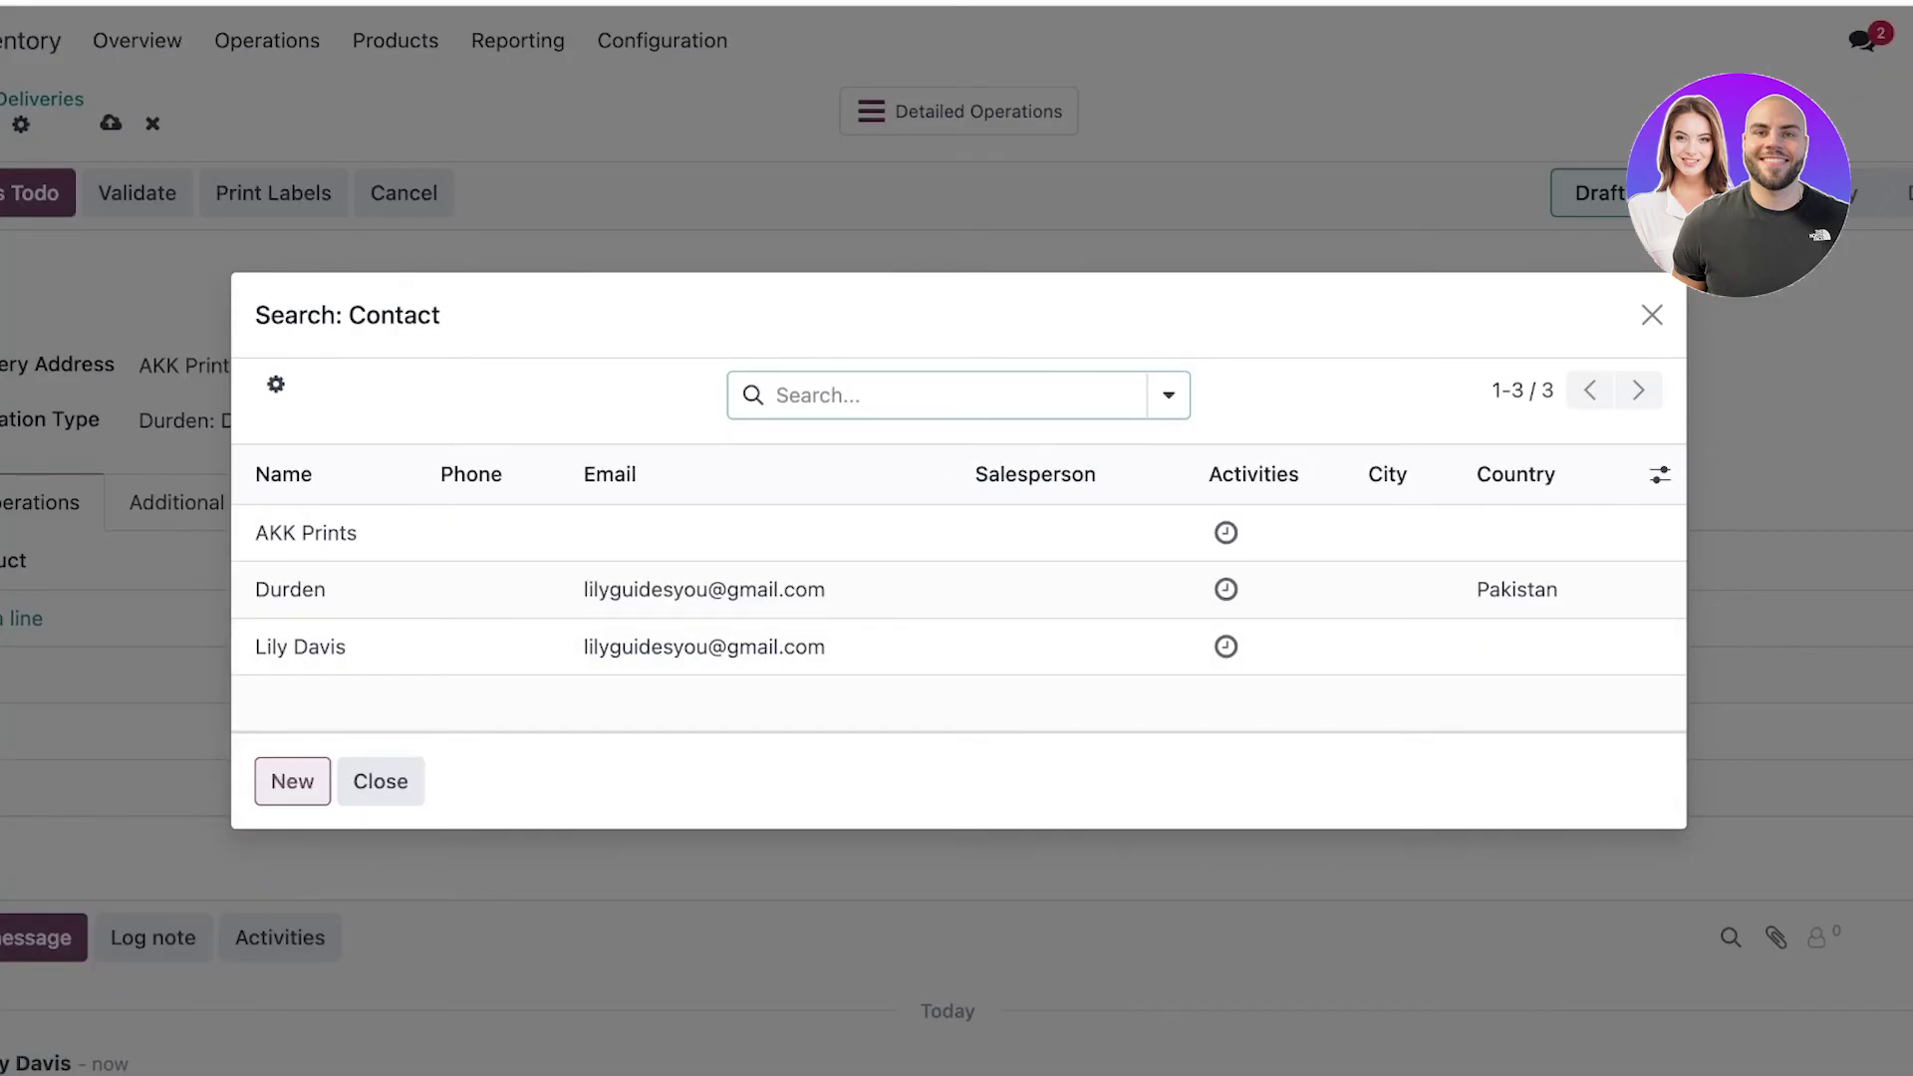
click(292, 782)
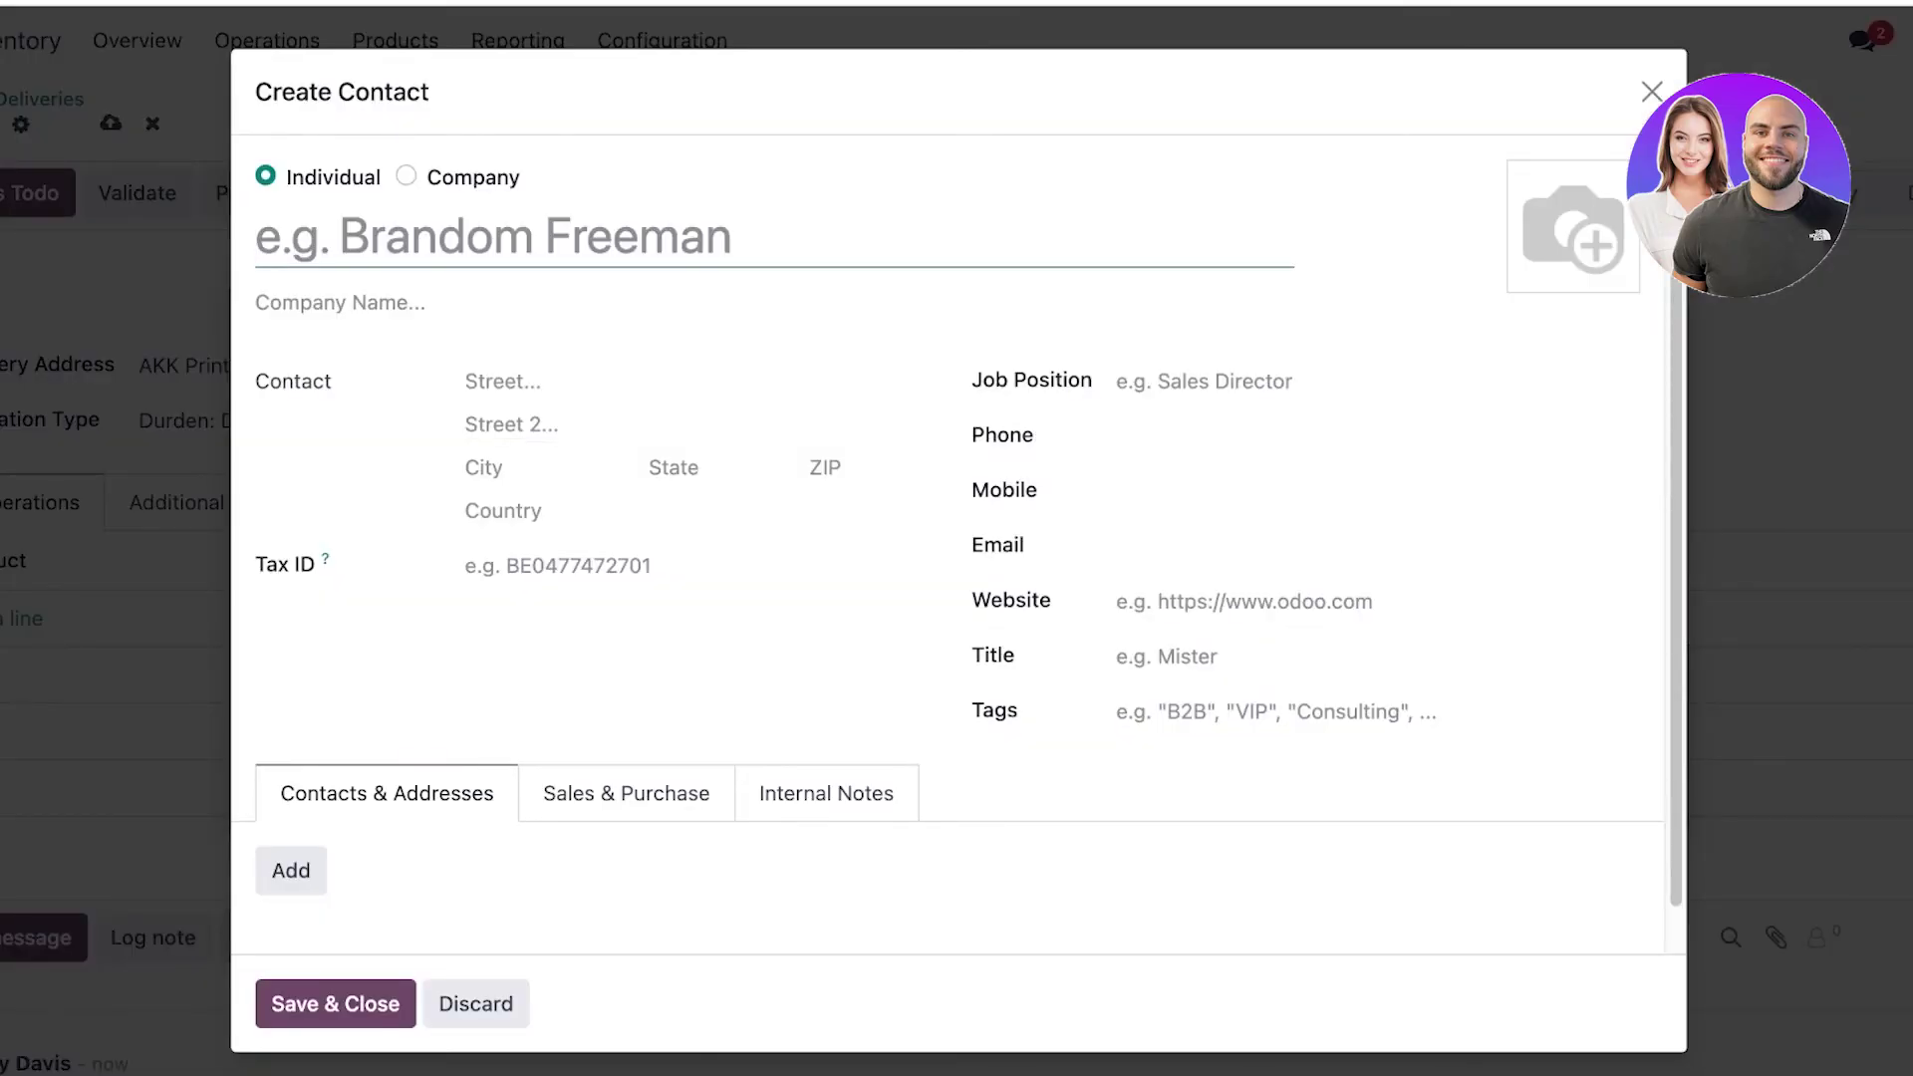
text(LILYS B)
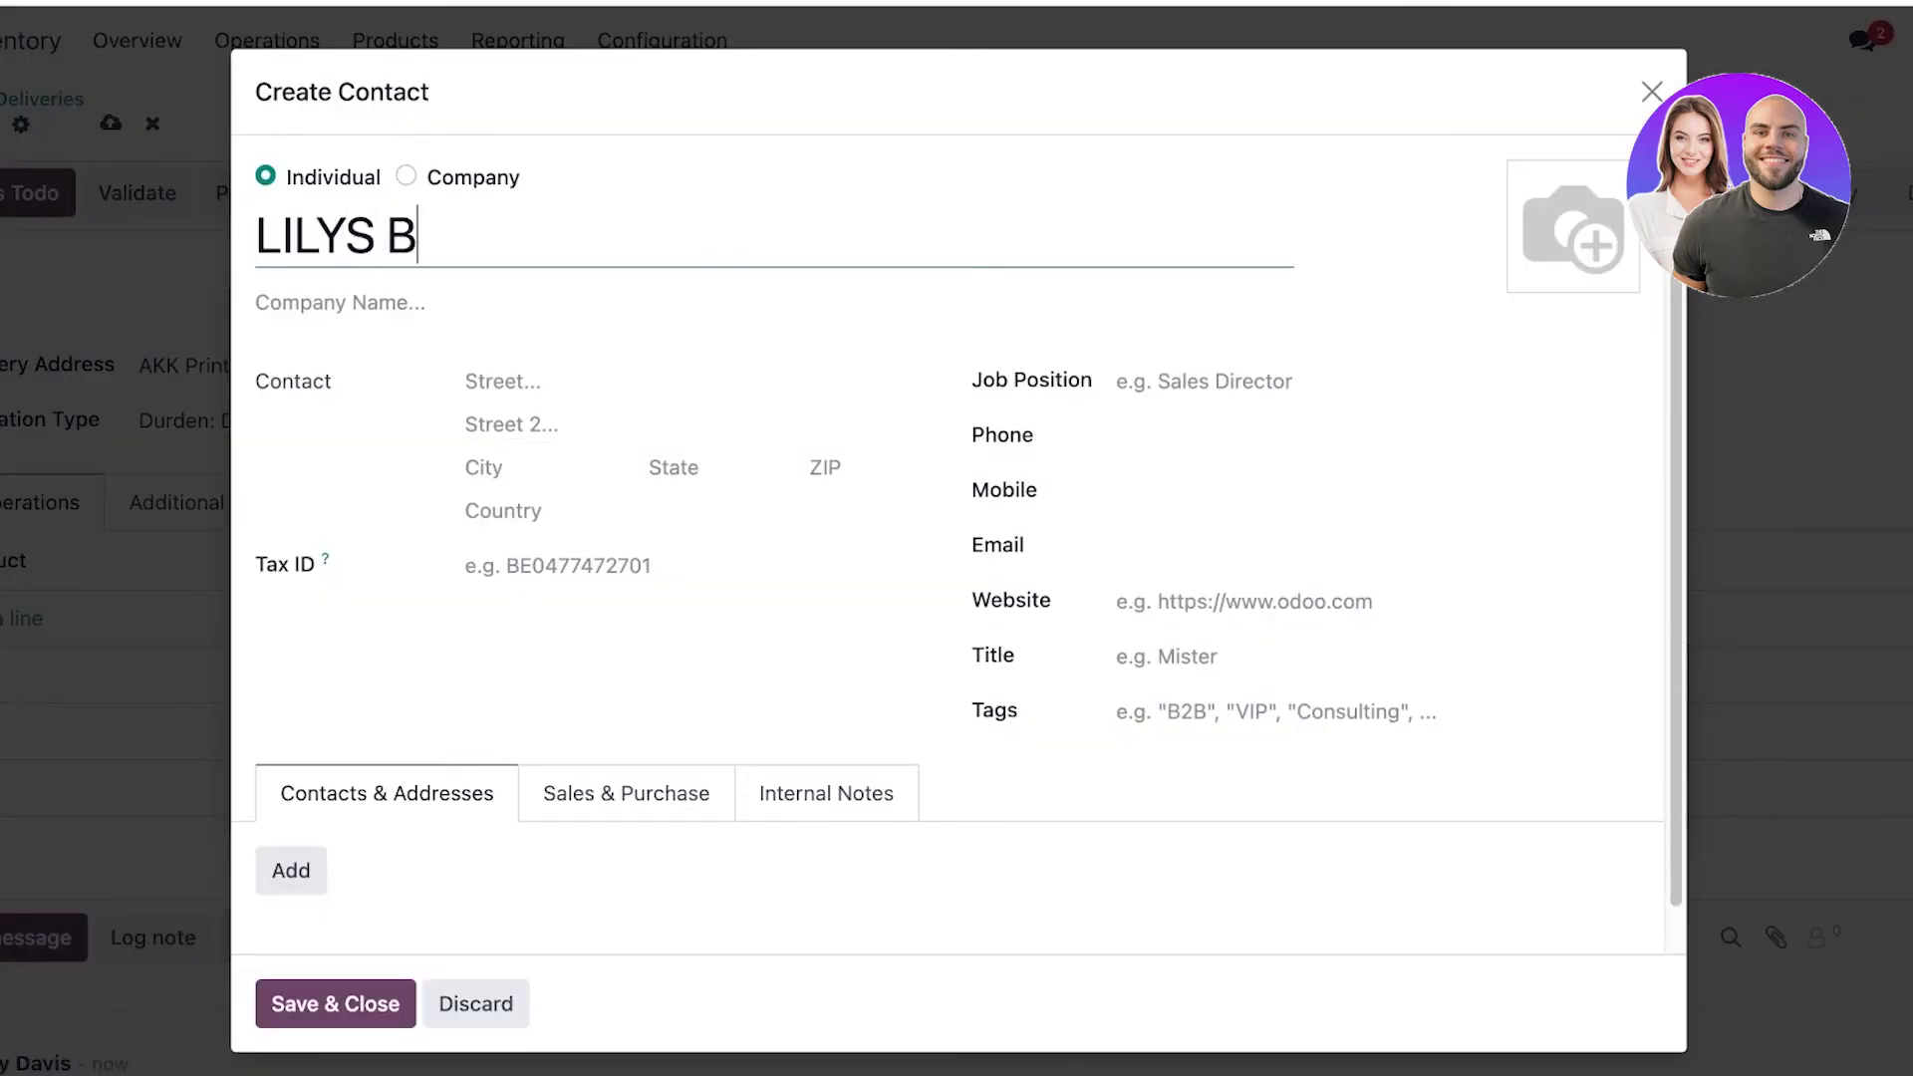
text(RADFORD STORE)
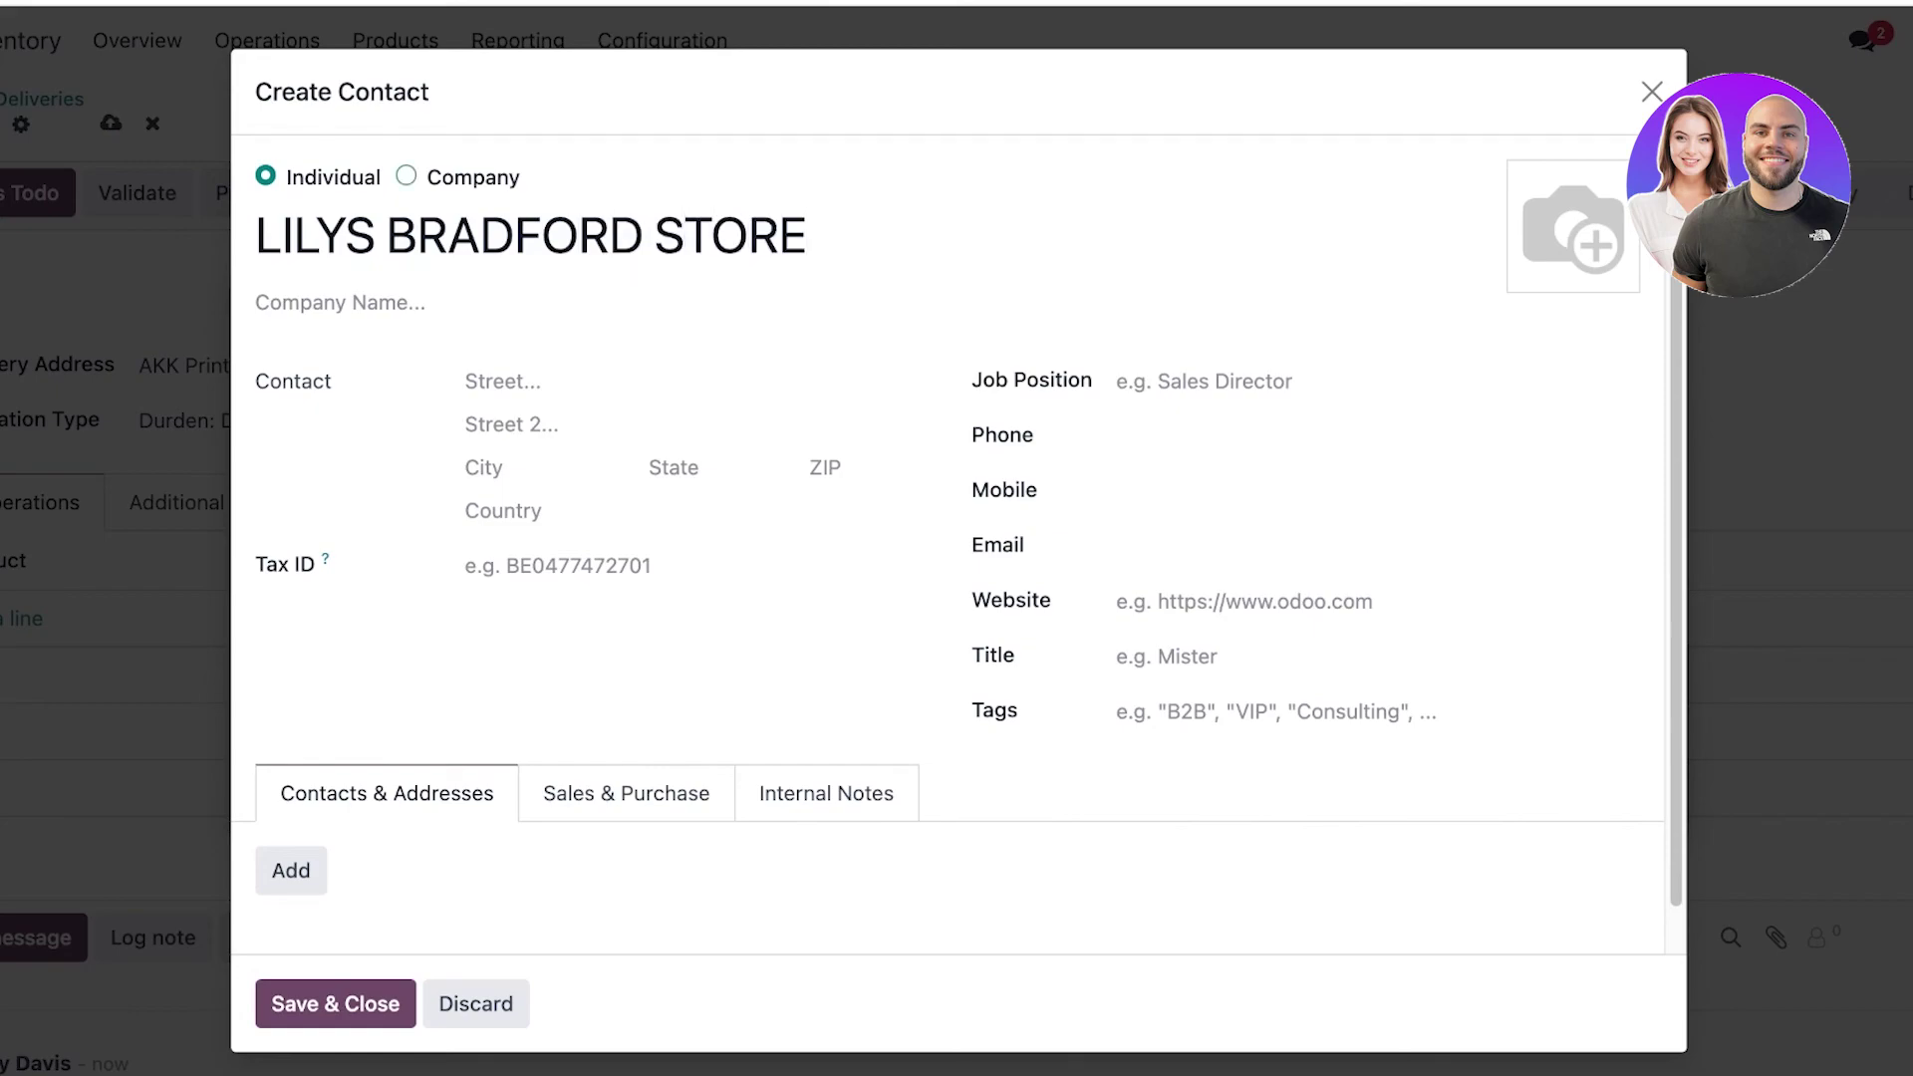
double_click(405, 176)
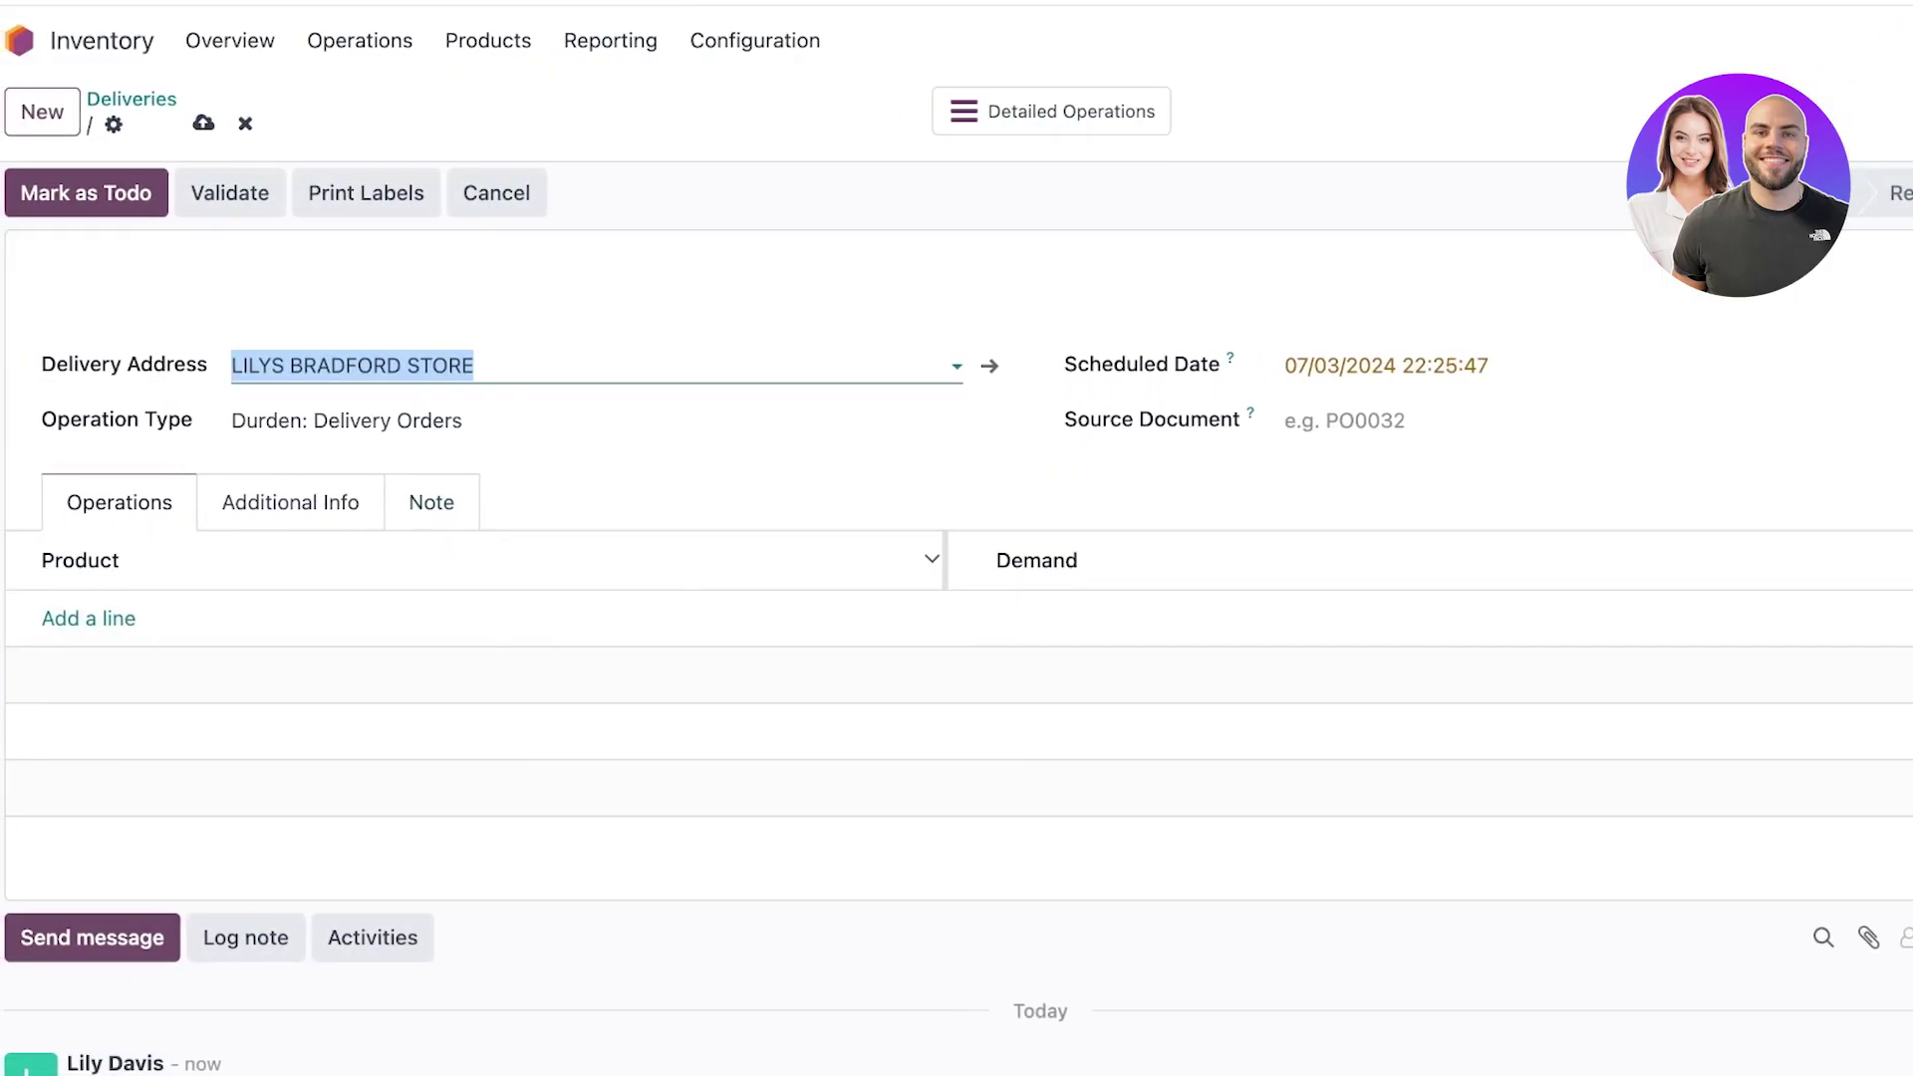
Add a Youtube Logo Tee line with a demand of 6000.
click(89, 618)
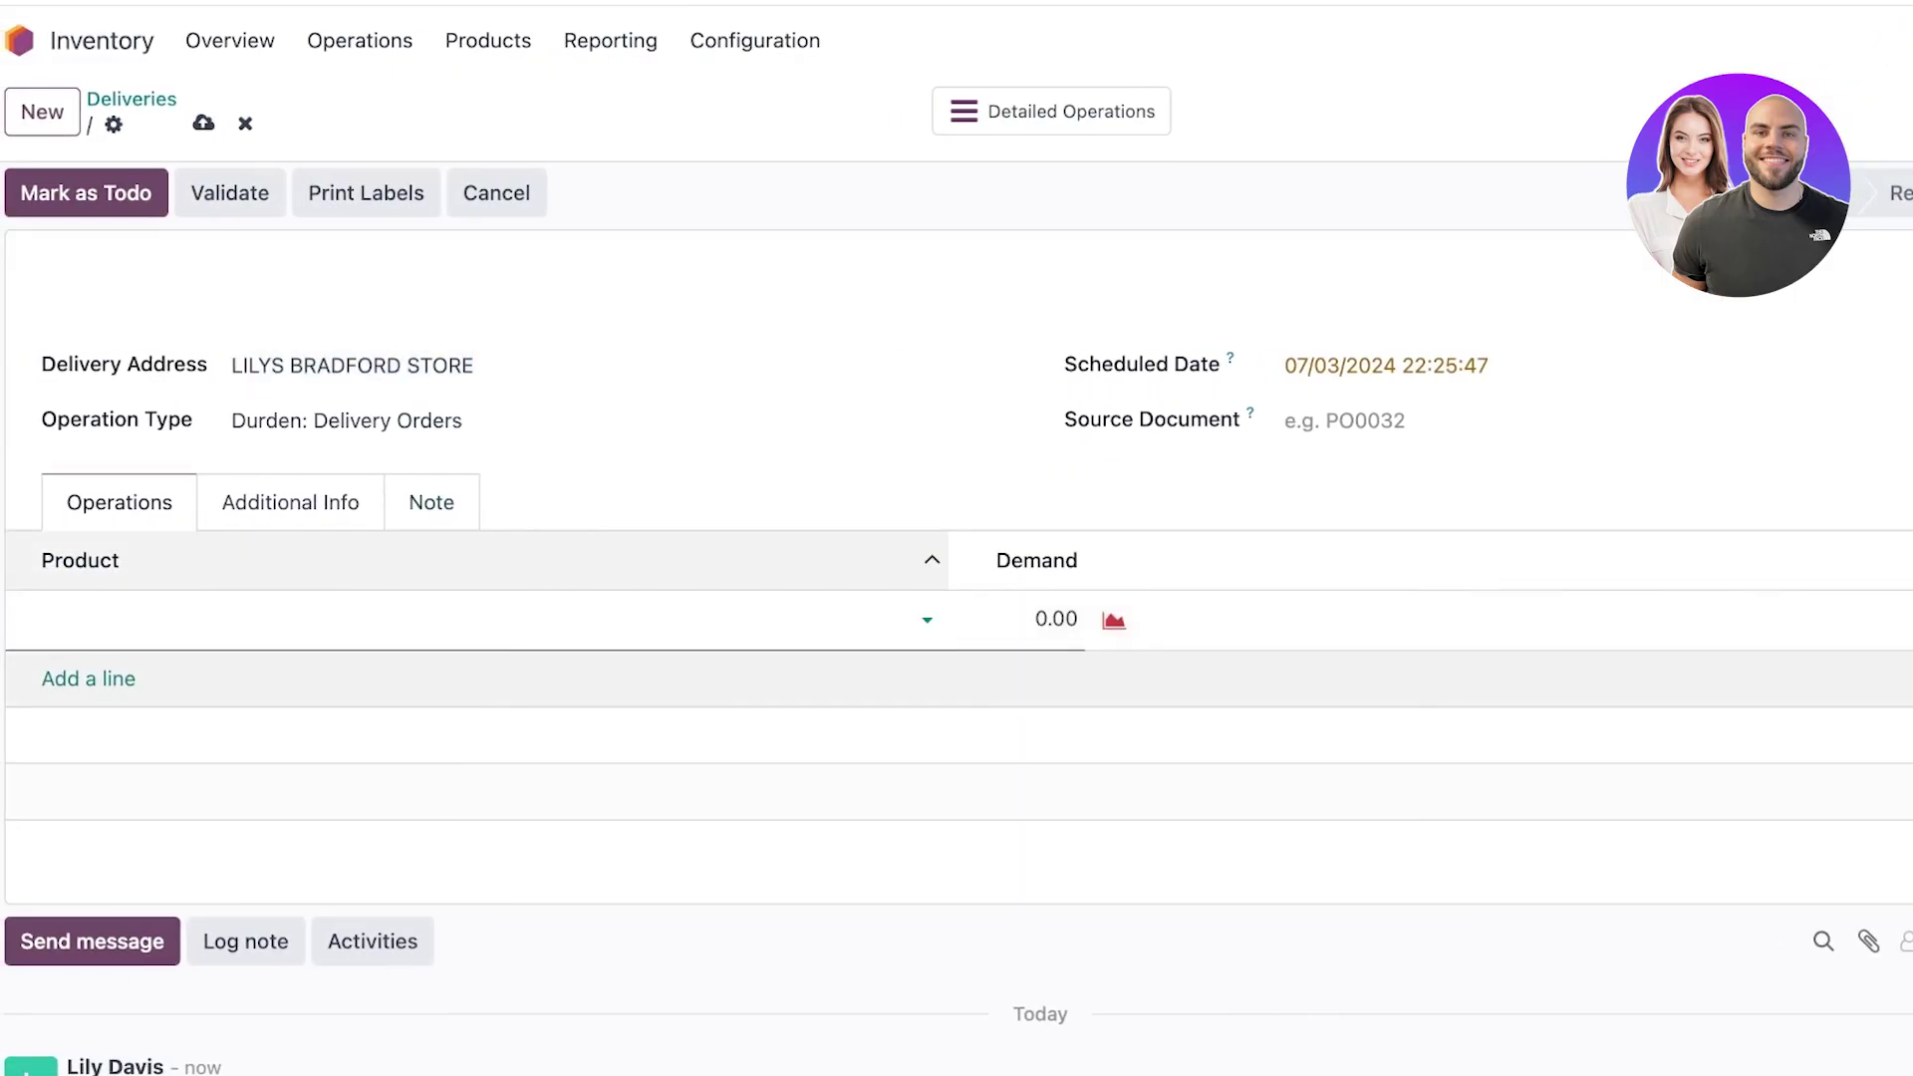
click(88, 619)
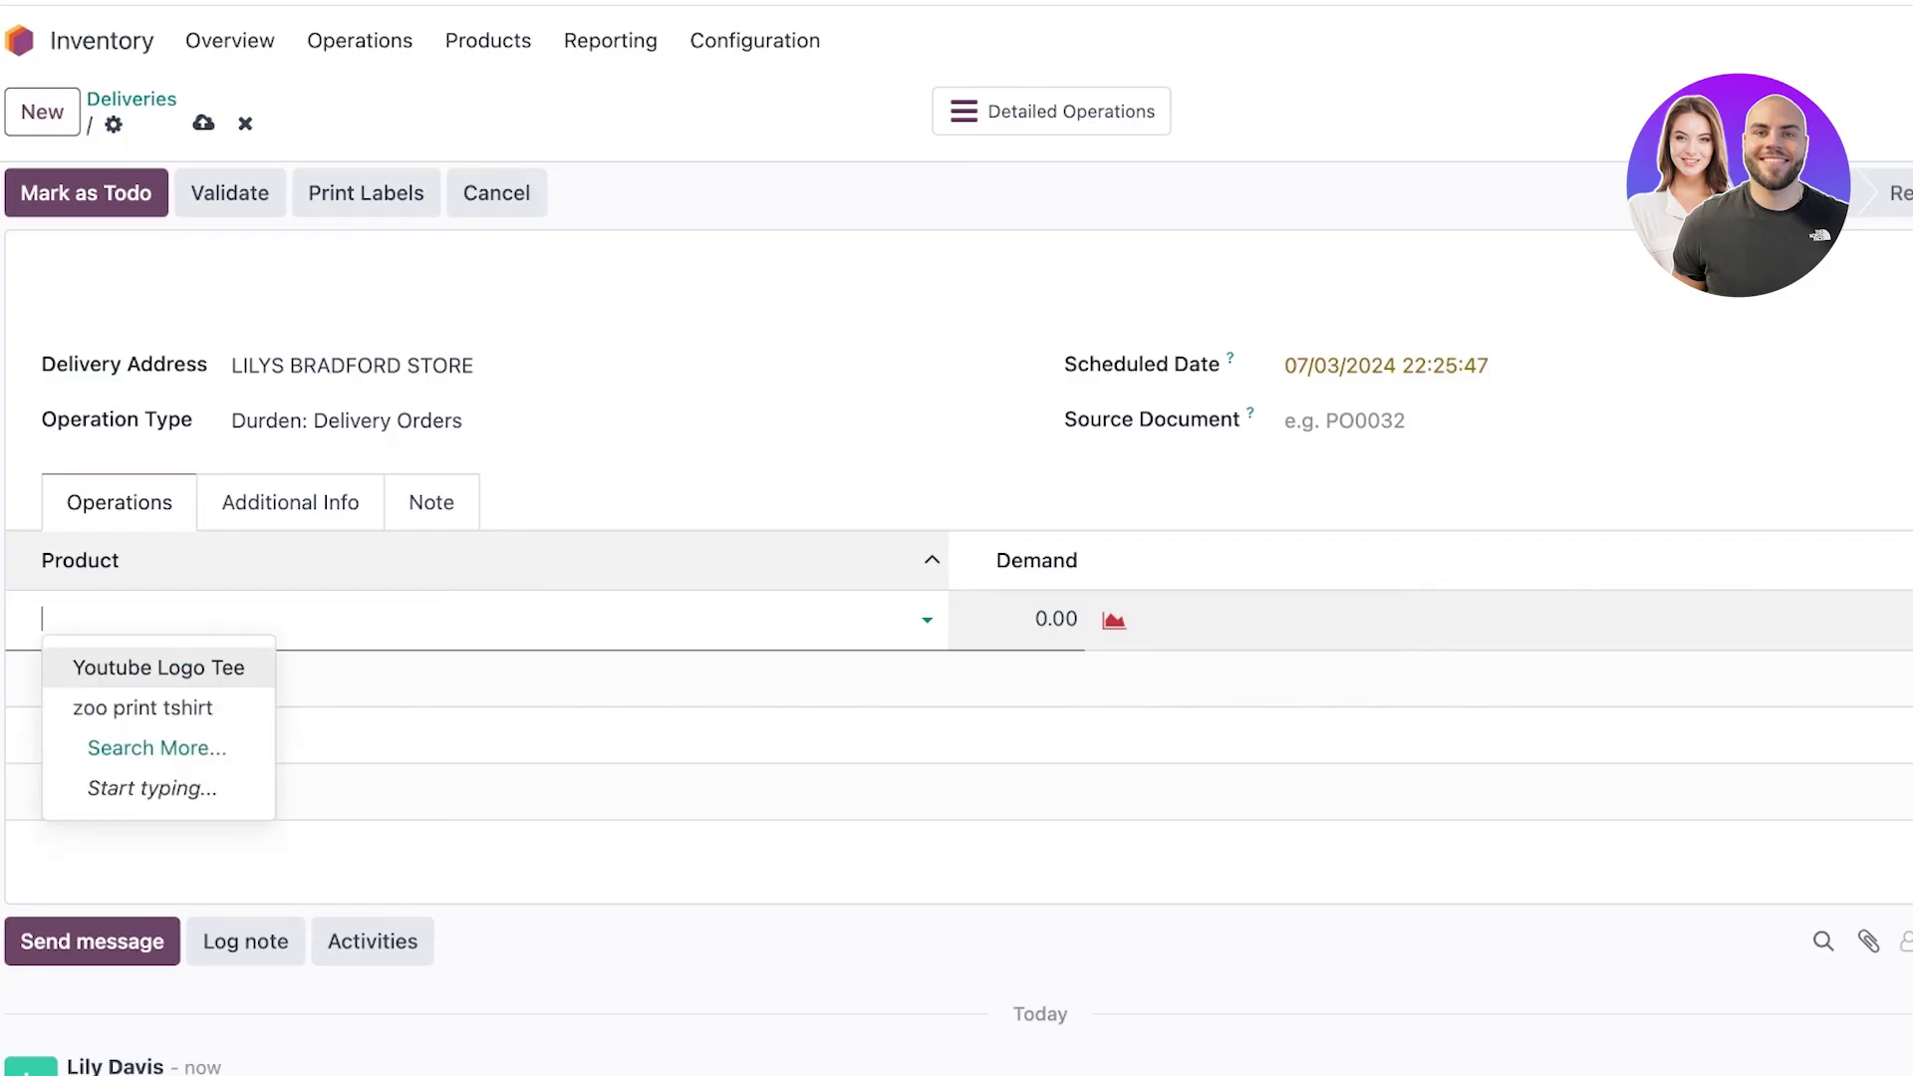
click(158, 667)
key(Tab)
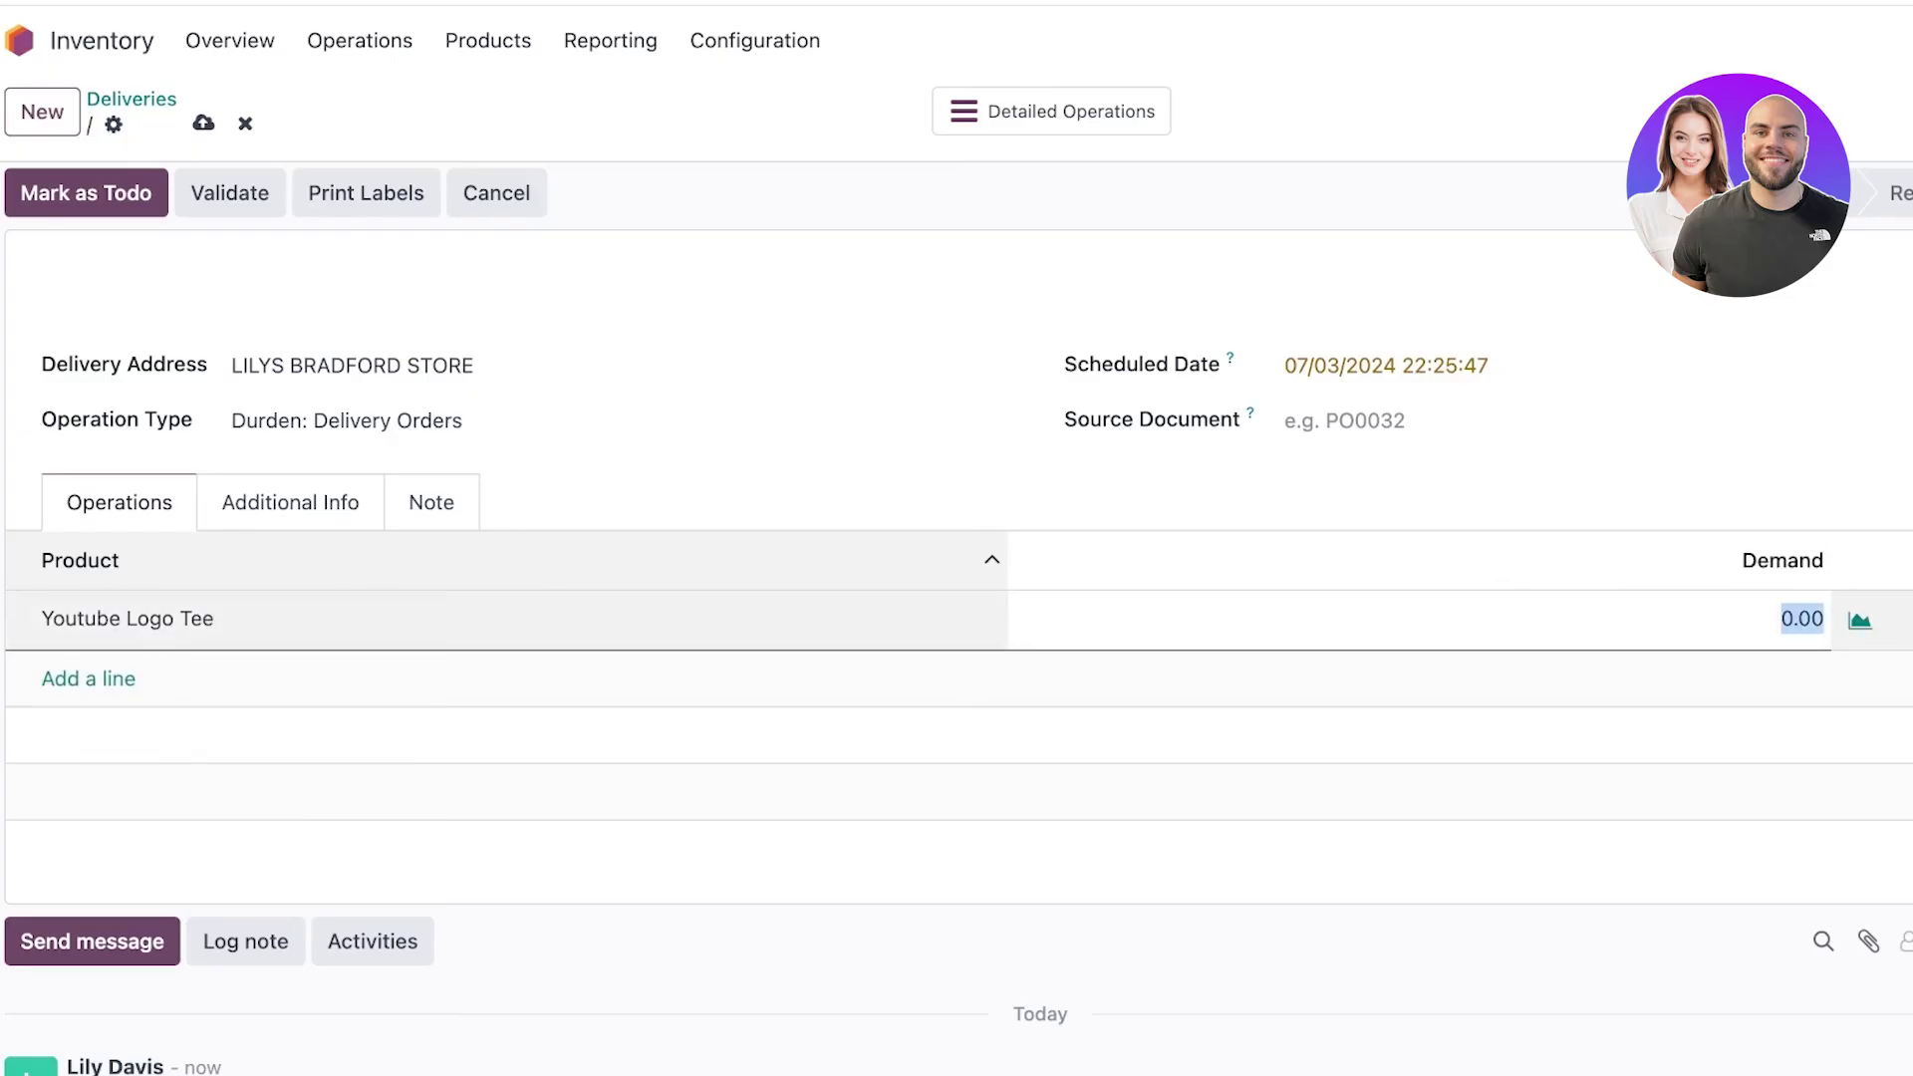
text(6000)
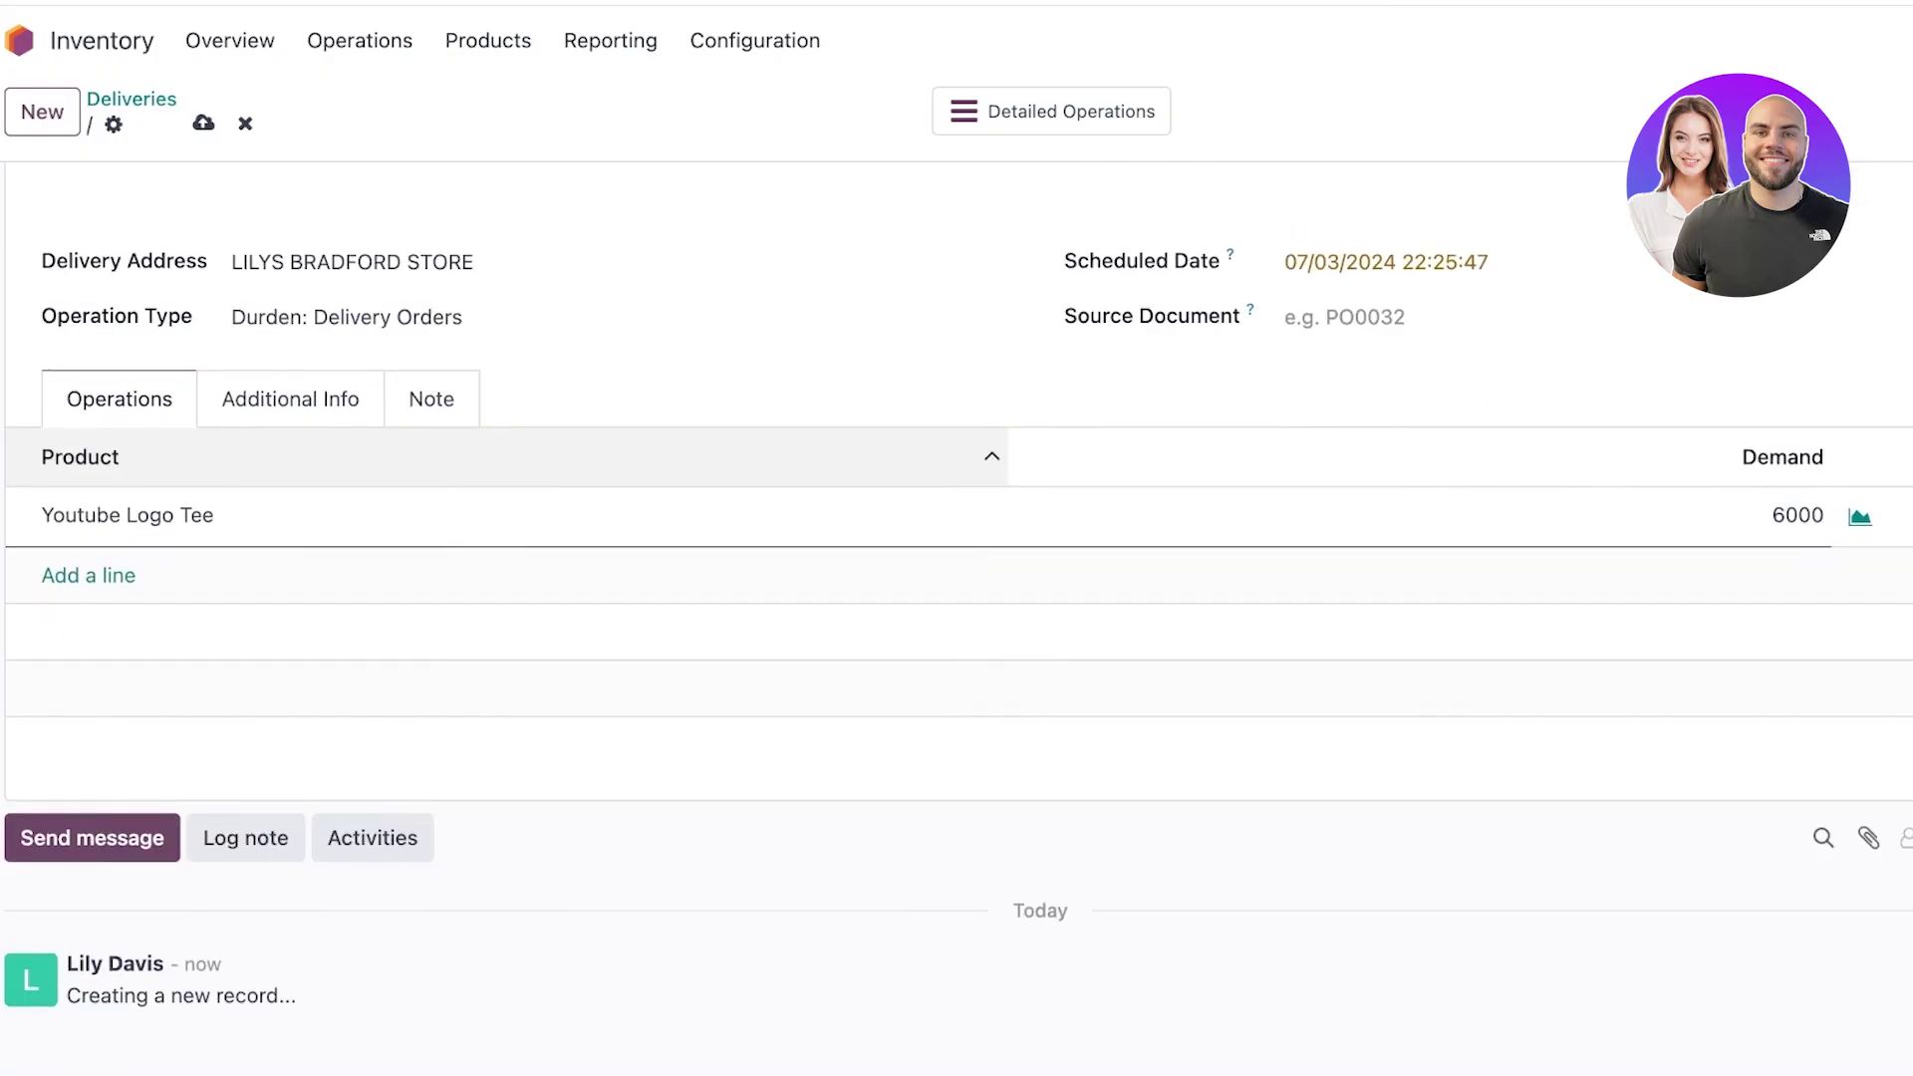
Save the delivery as WH/OUT/00001 and review the saved order.
click(1385, 371)
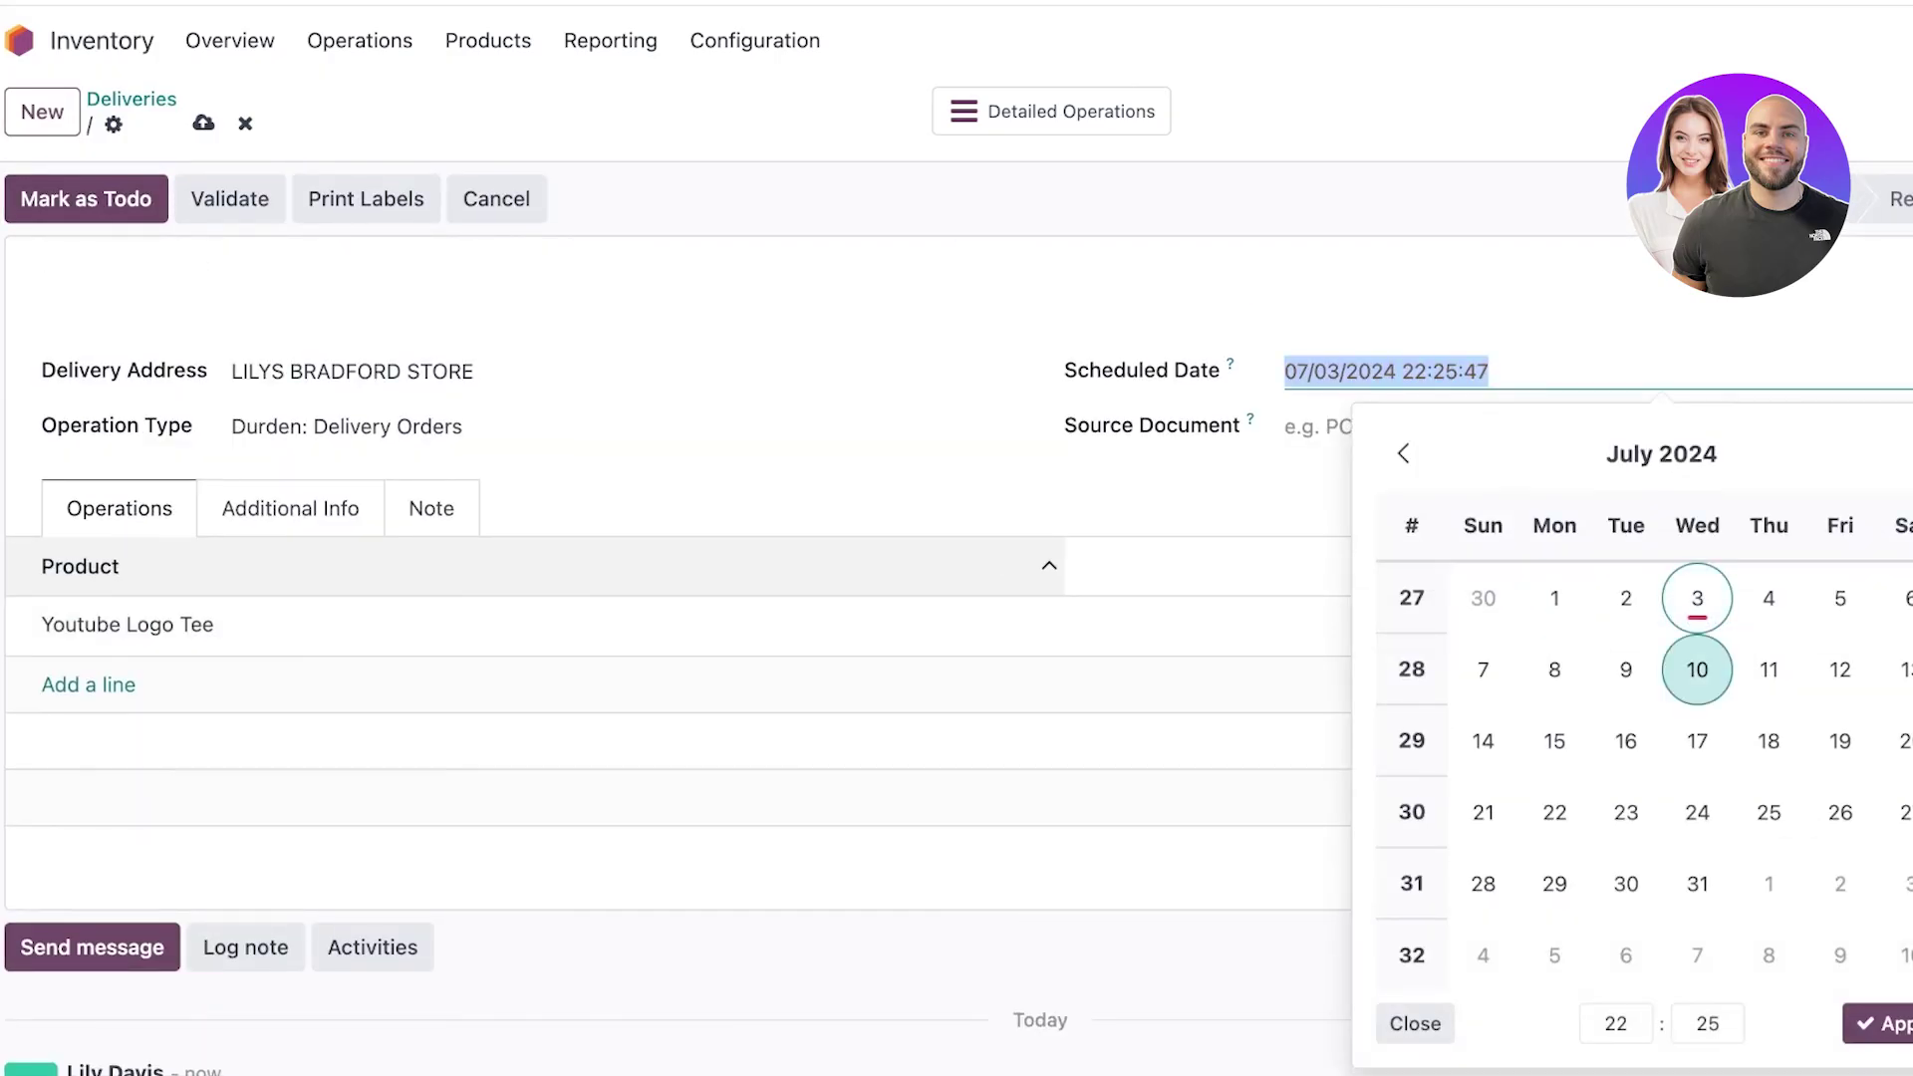
click(85, 198)
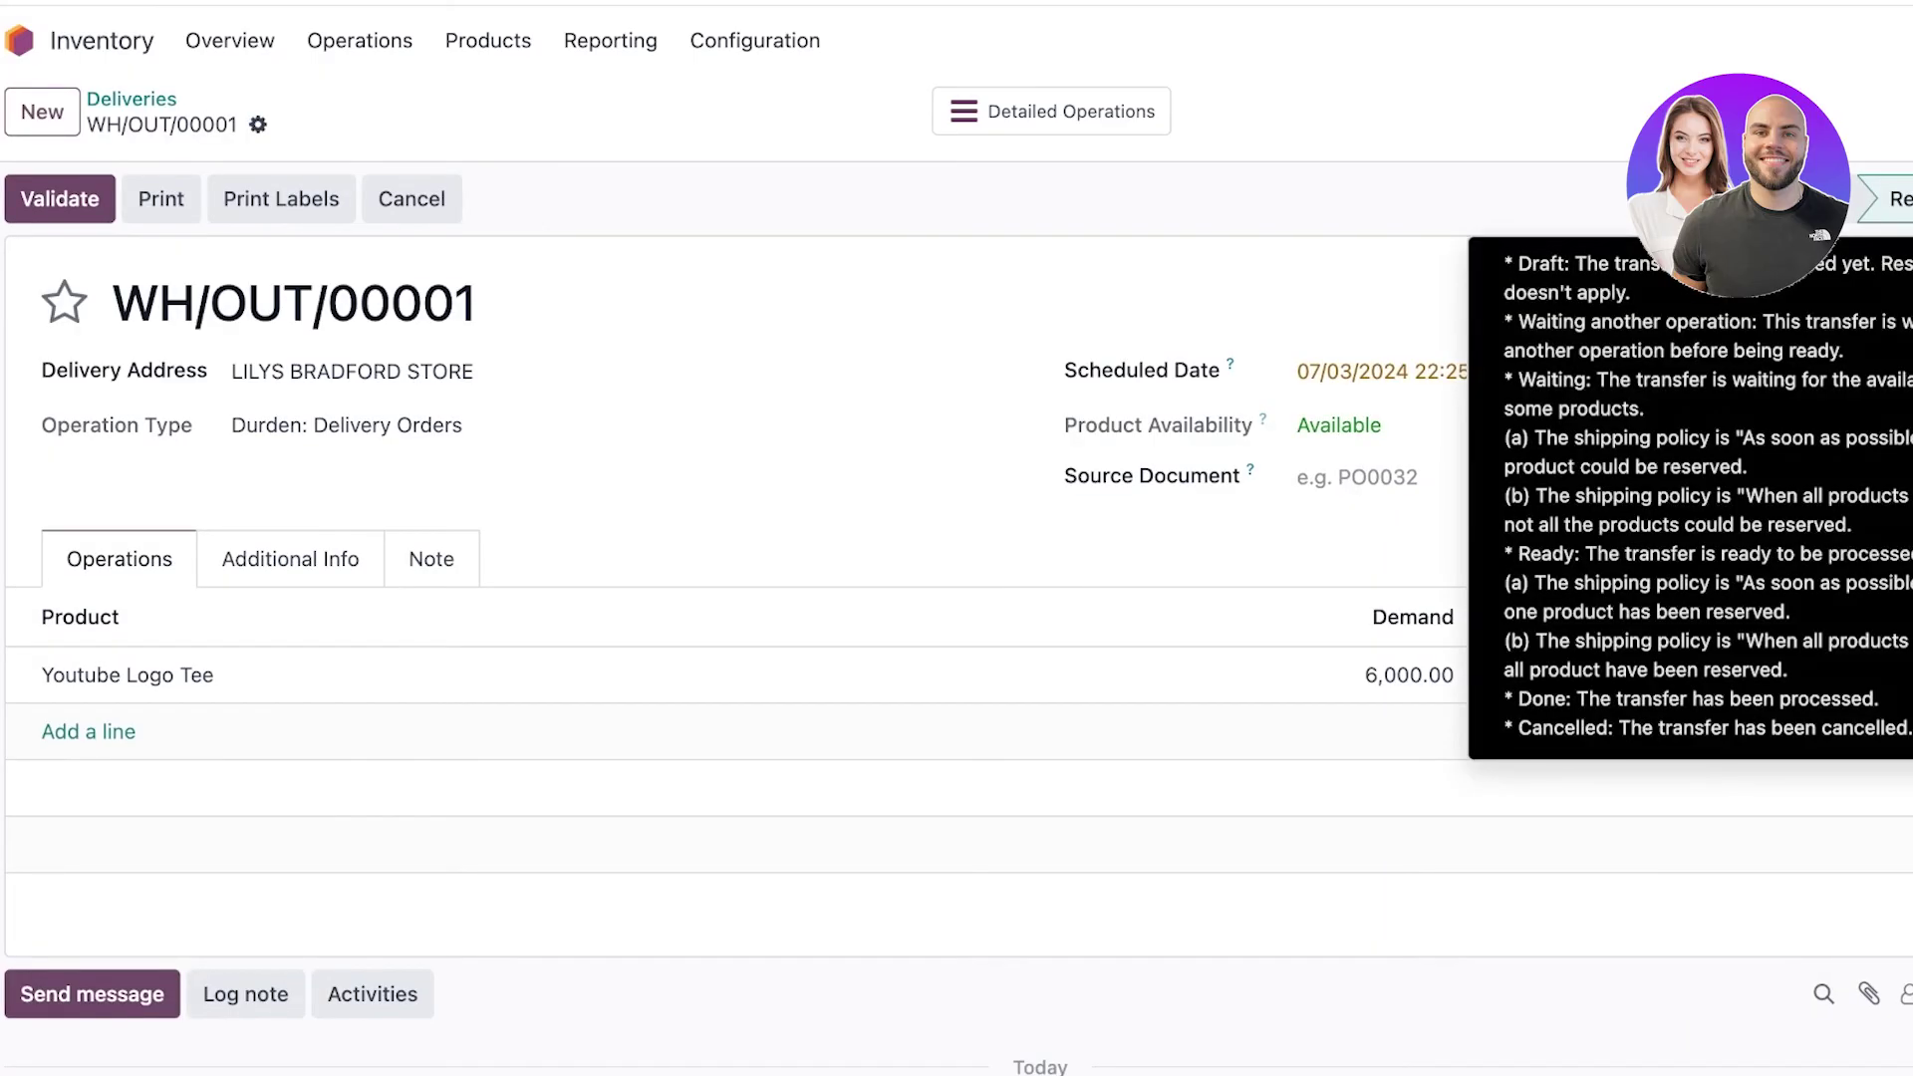
scroll(957, 833, down, 1)
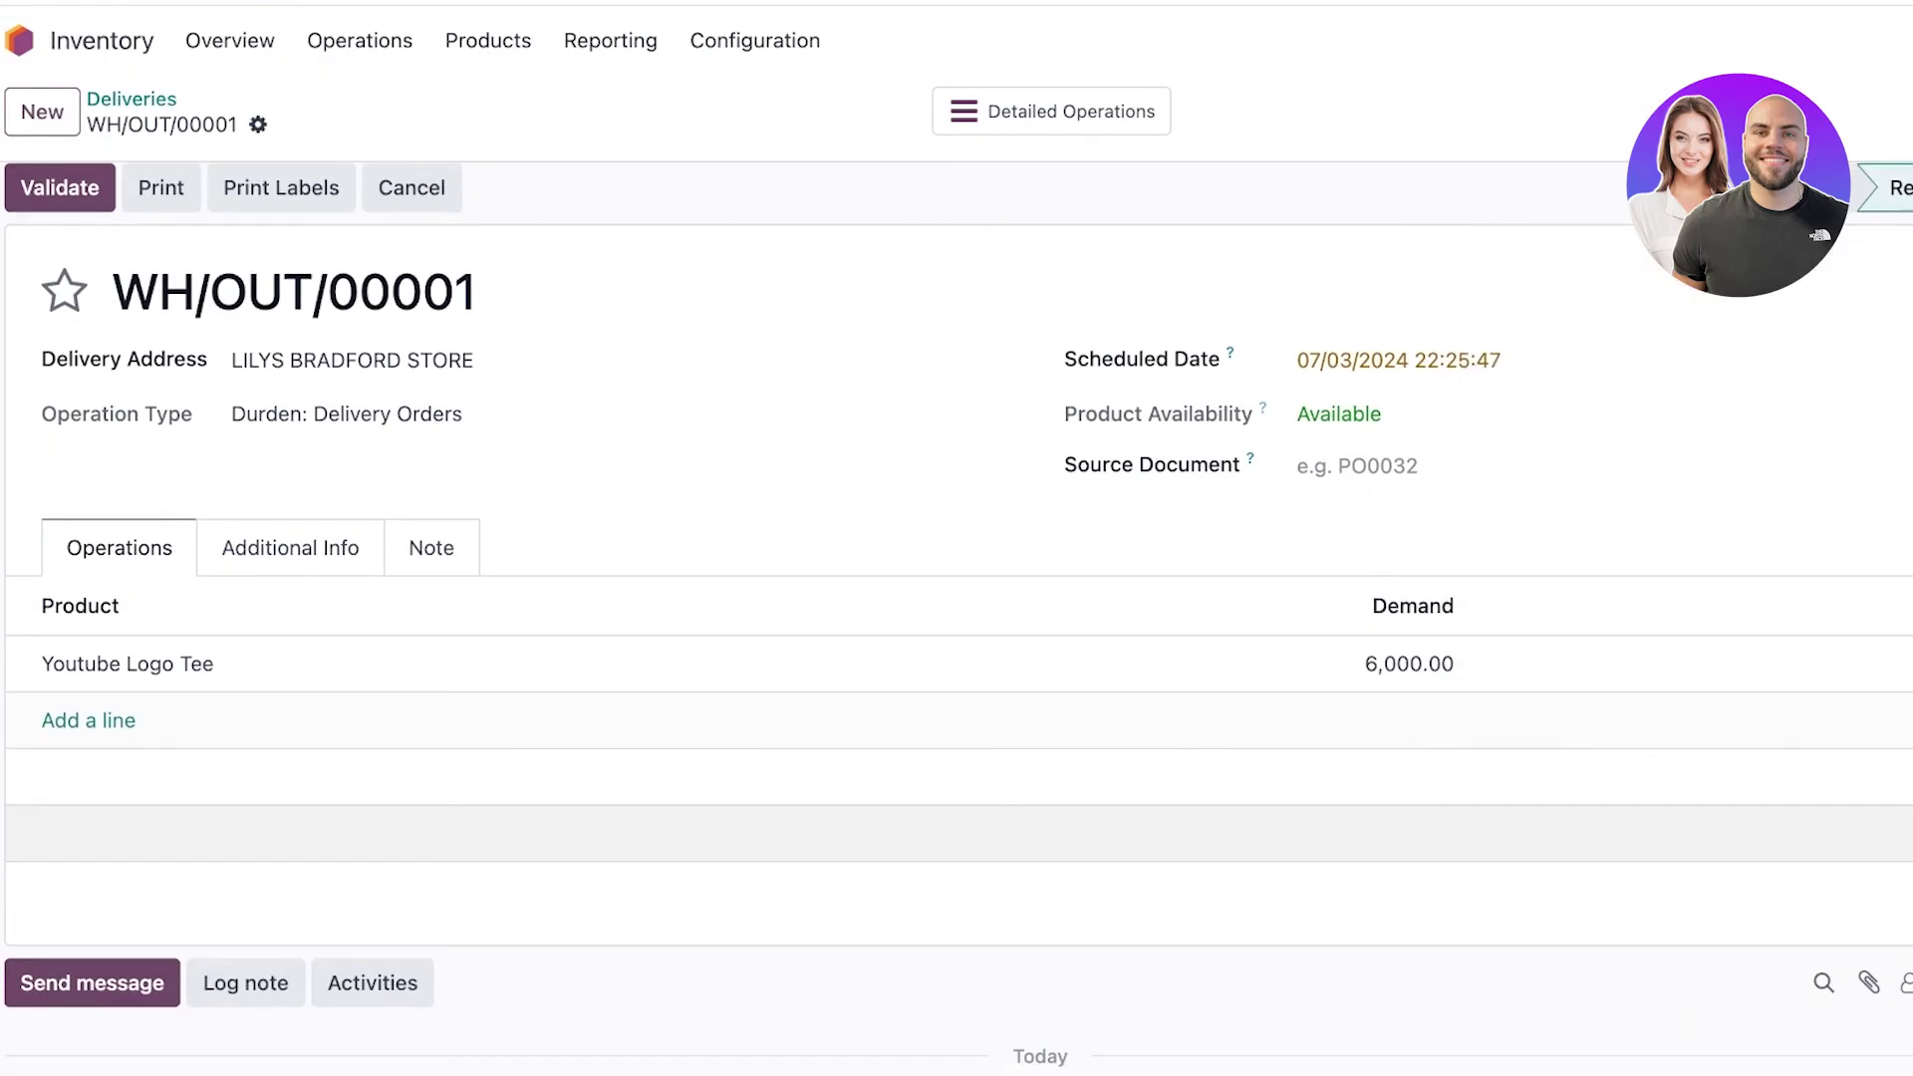
scroll(956, 834, down, 3)
scroll(956, 834, up, 3)
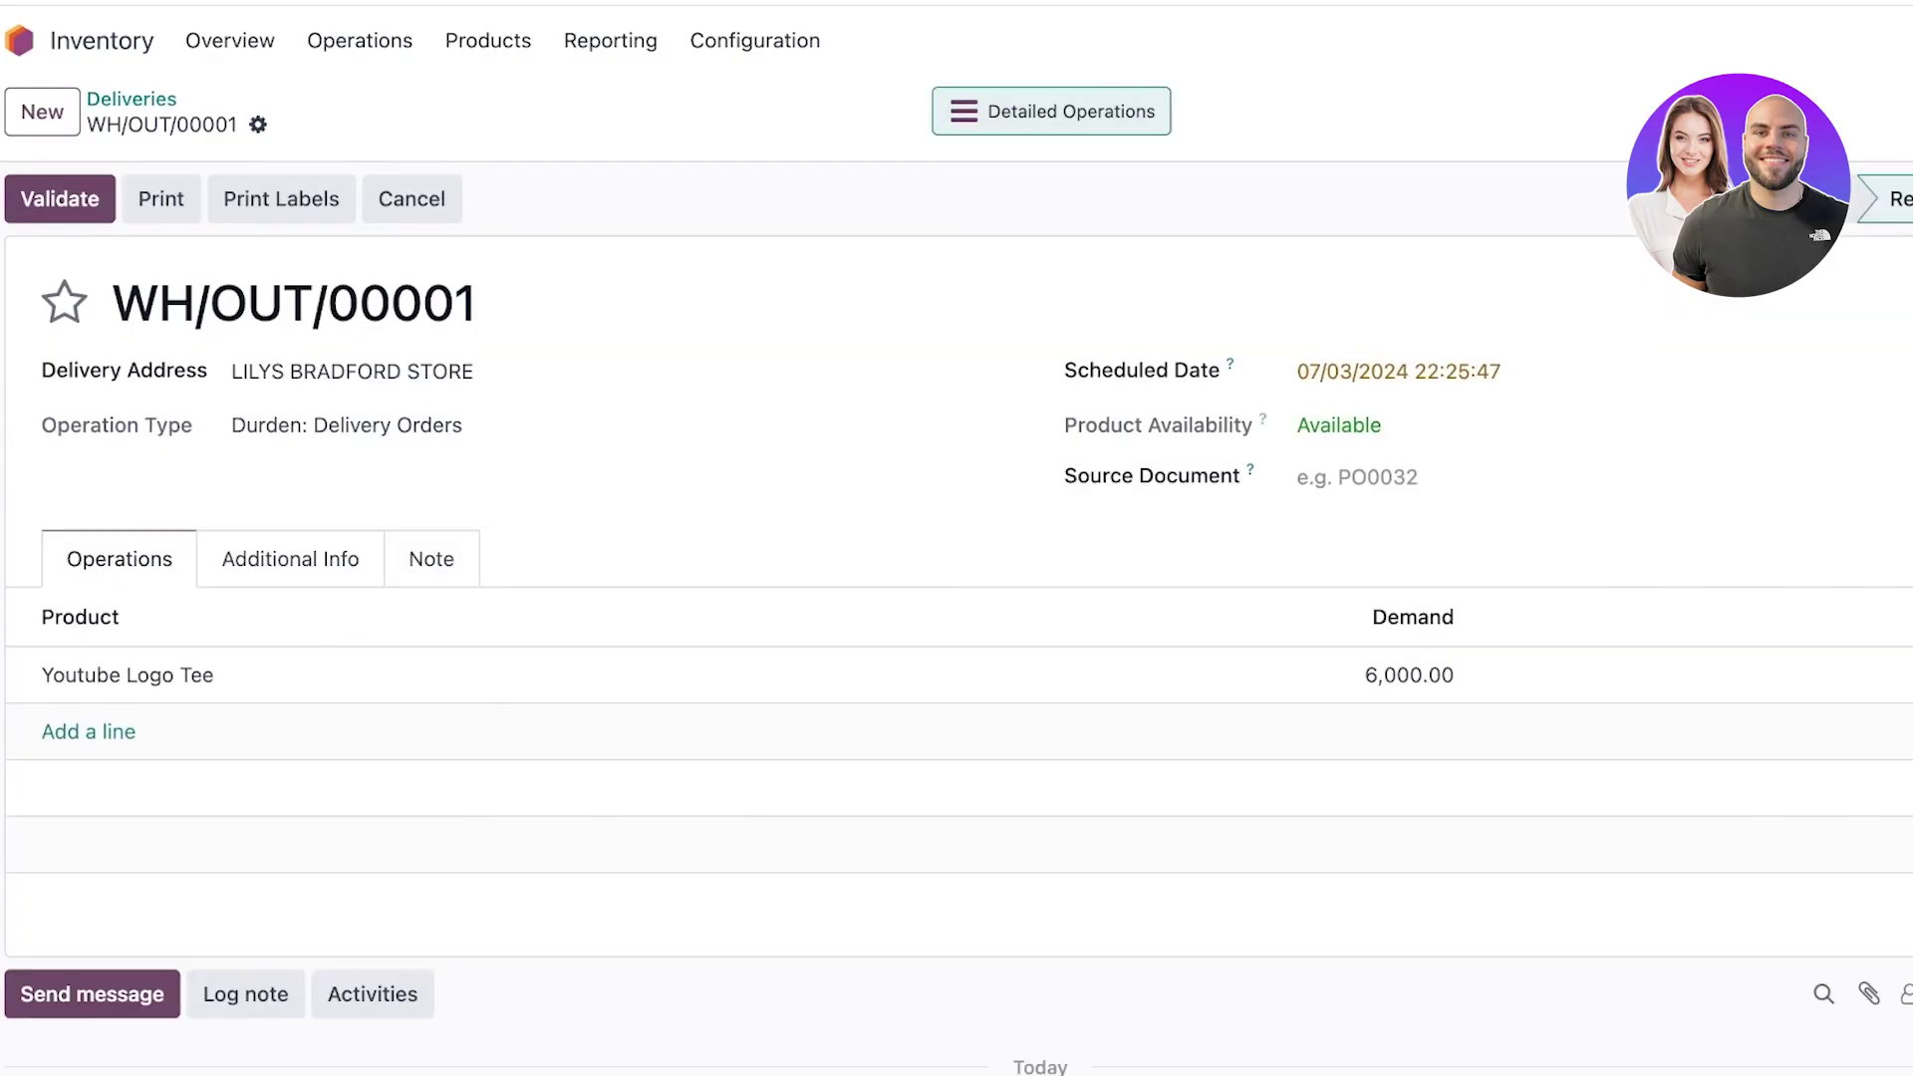
Check Detailed Operations, then reopen WH/OUT/00001 from Deliveries and validate it to Done.
click(1052, 110)
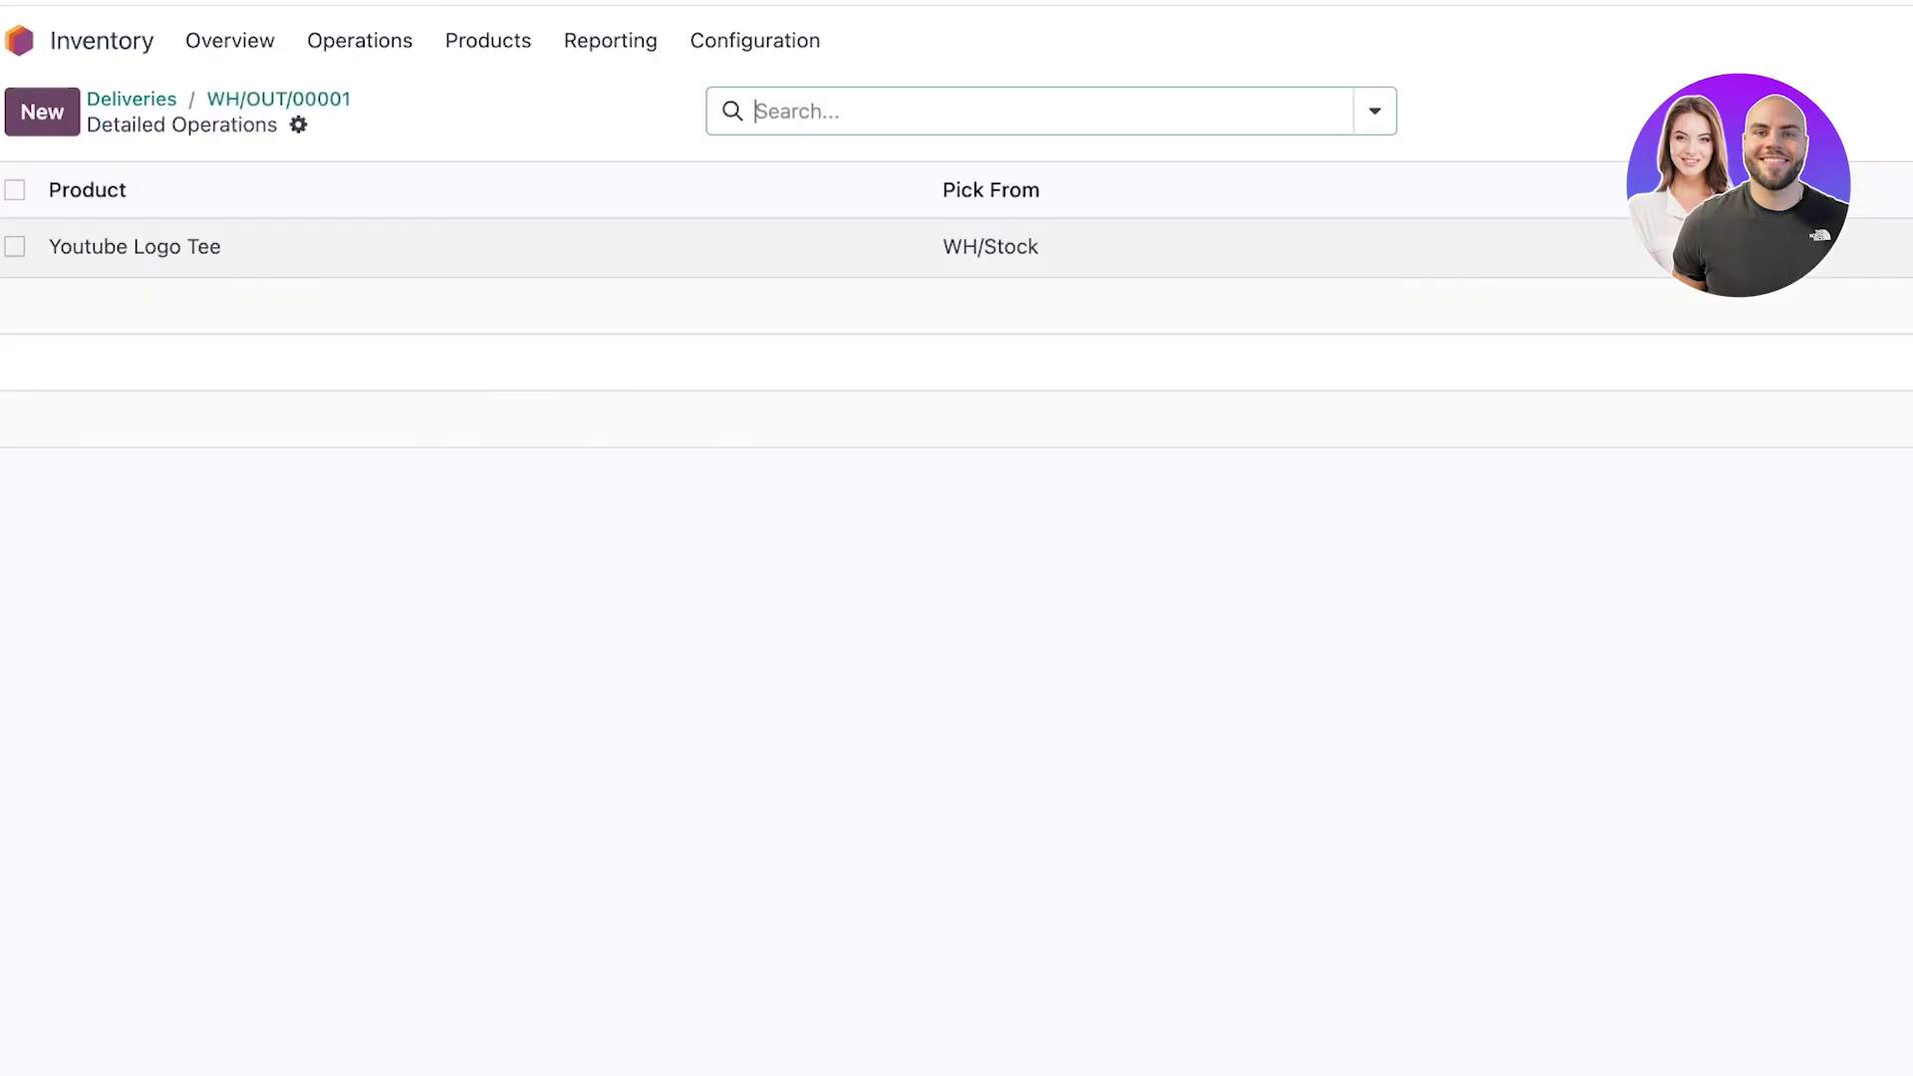
click(359, 40)
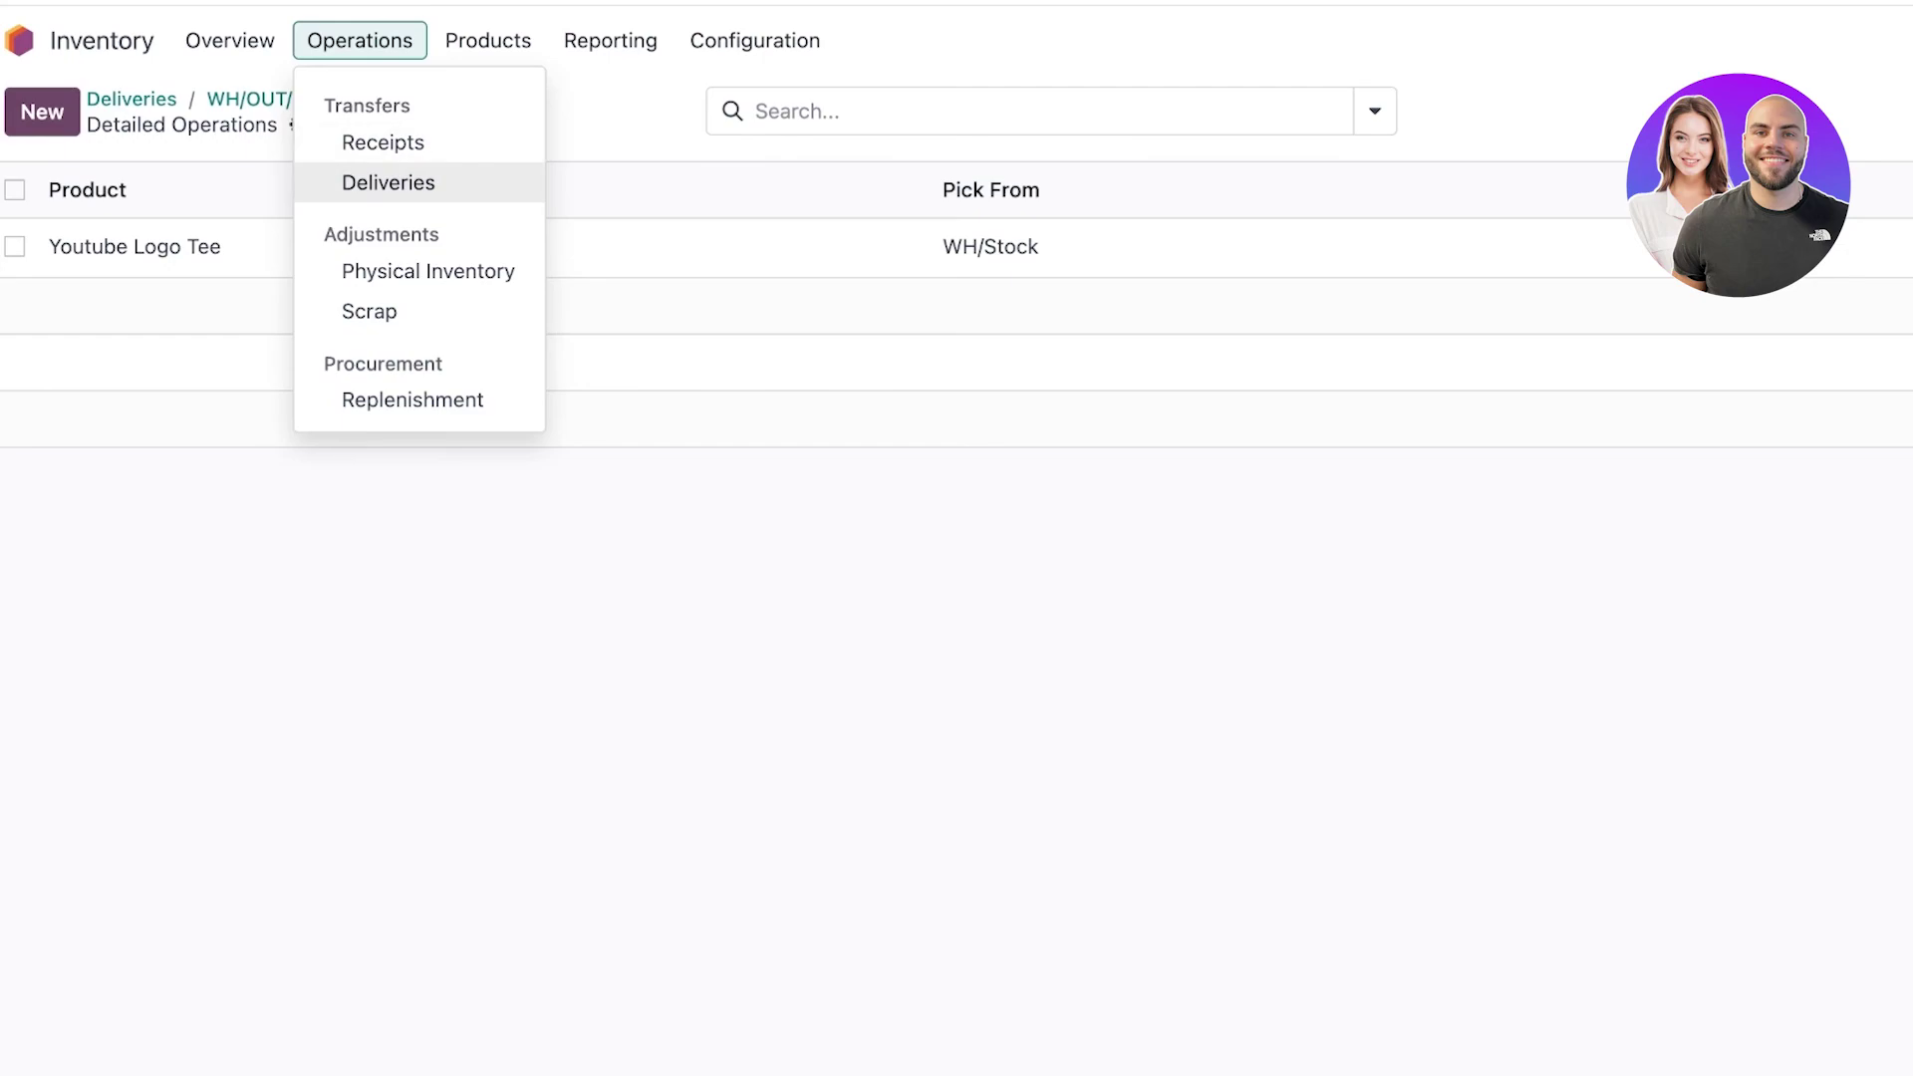
click(389, 182)
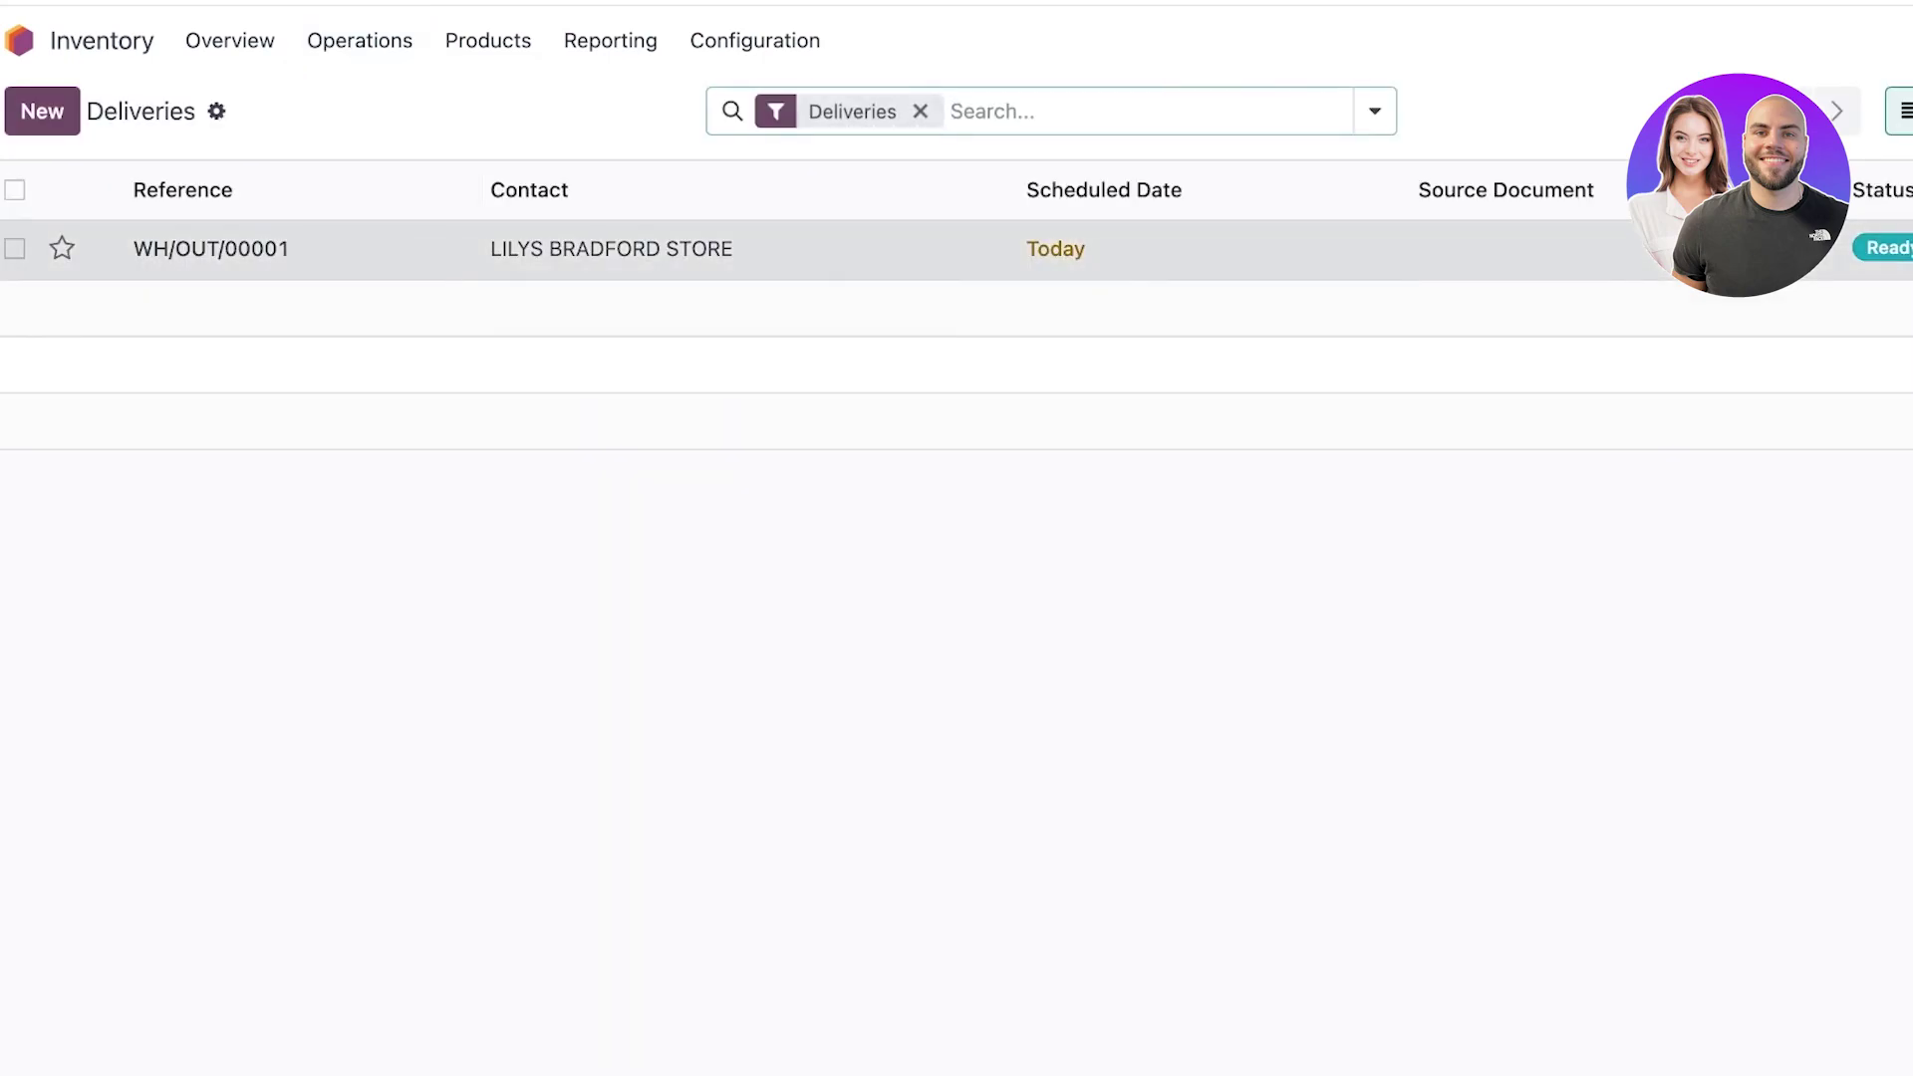
click(389, 248)
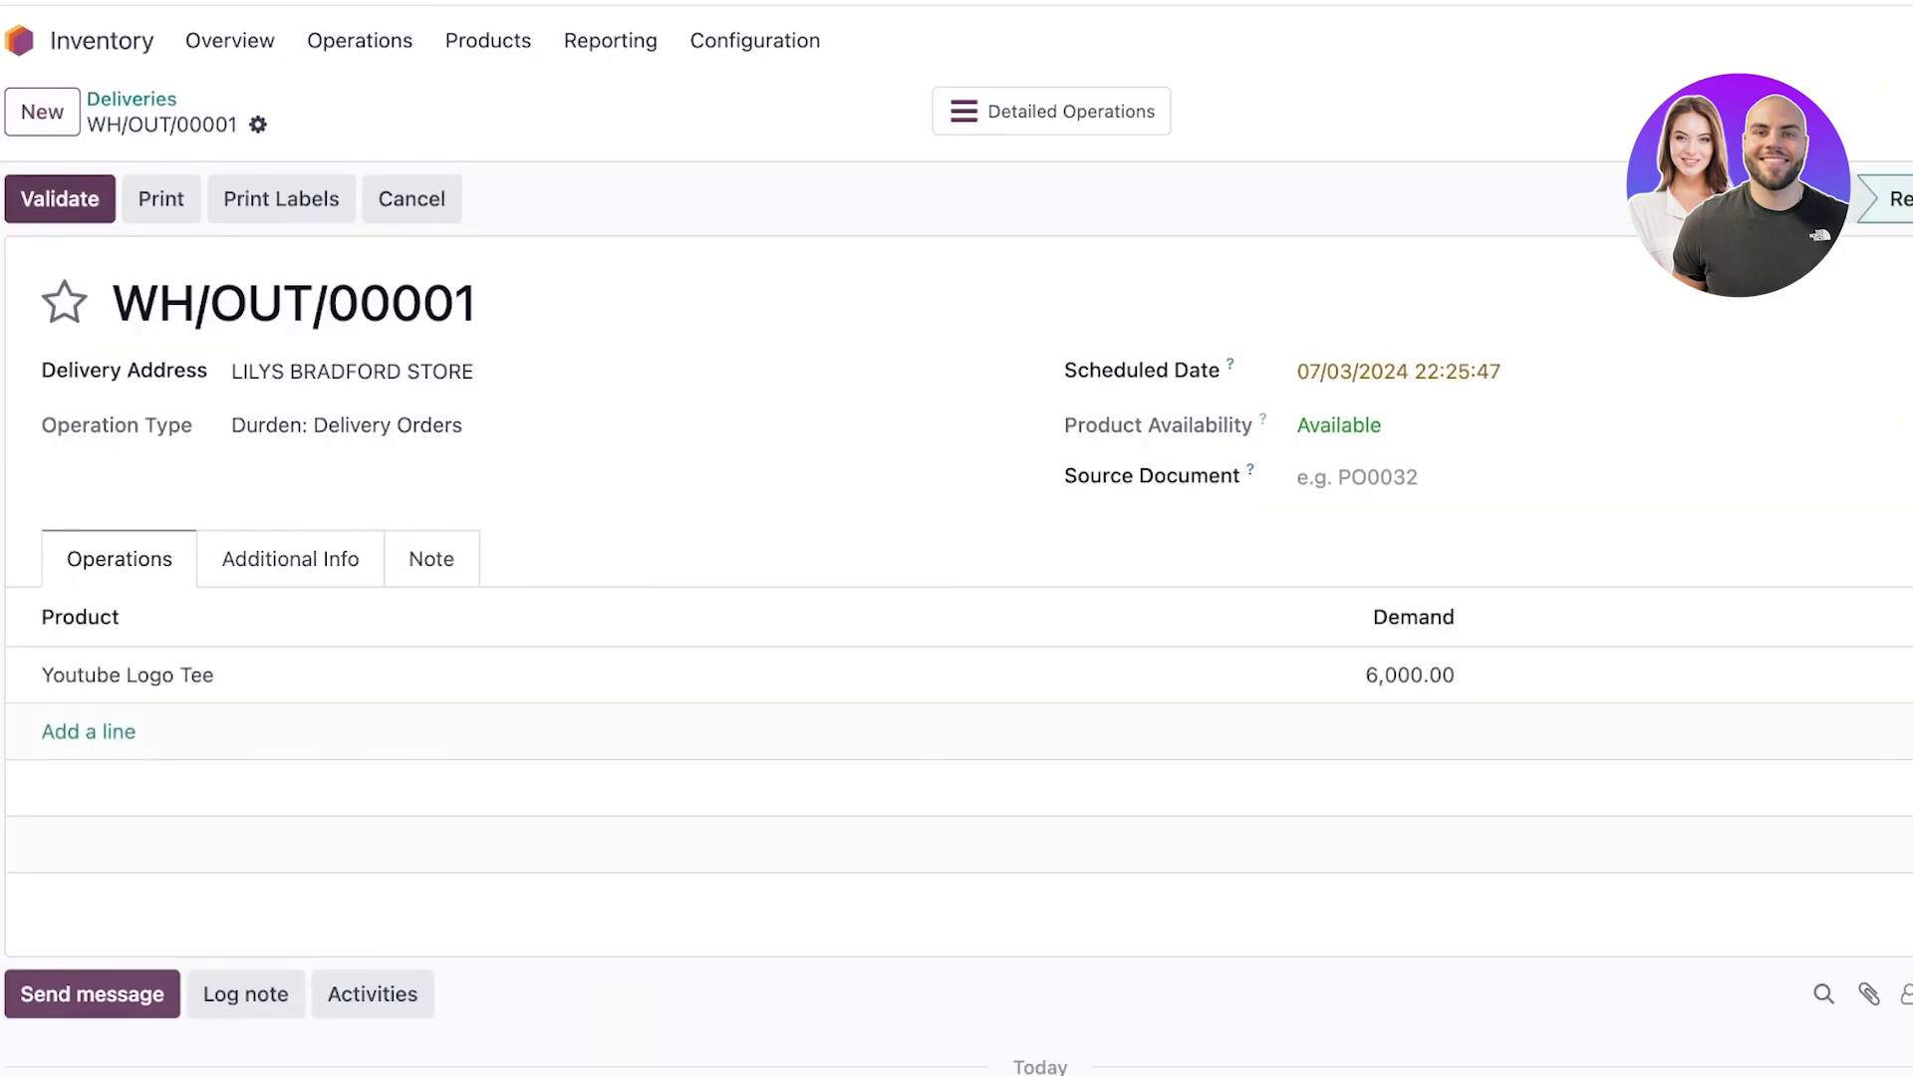
click(60, 199)
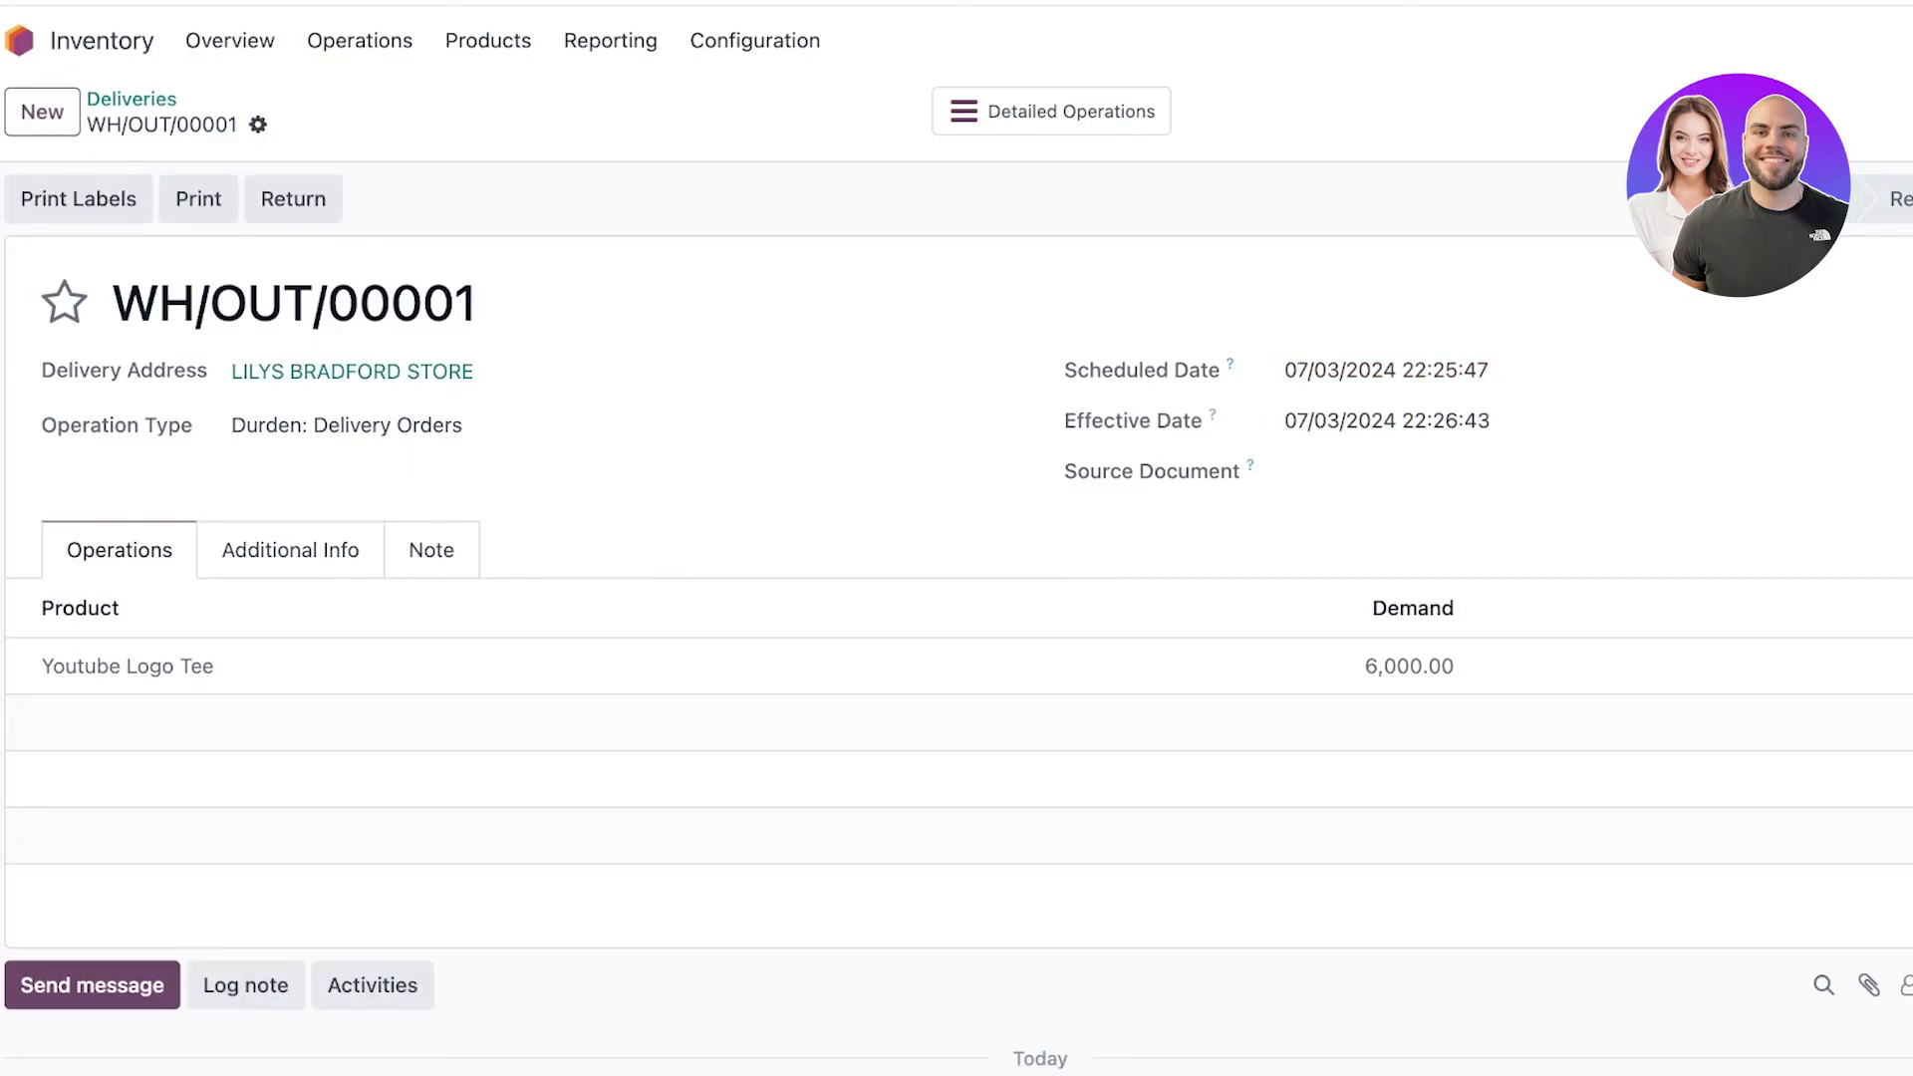
scroll(956, 598, down, 2)
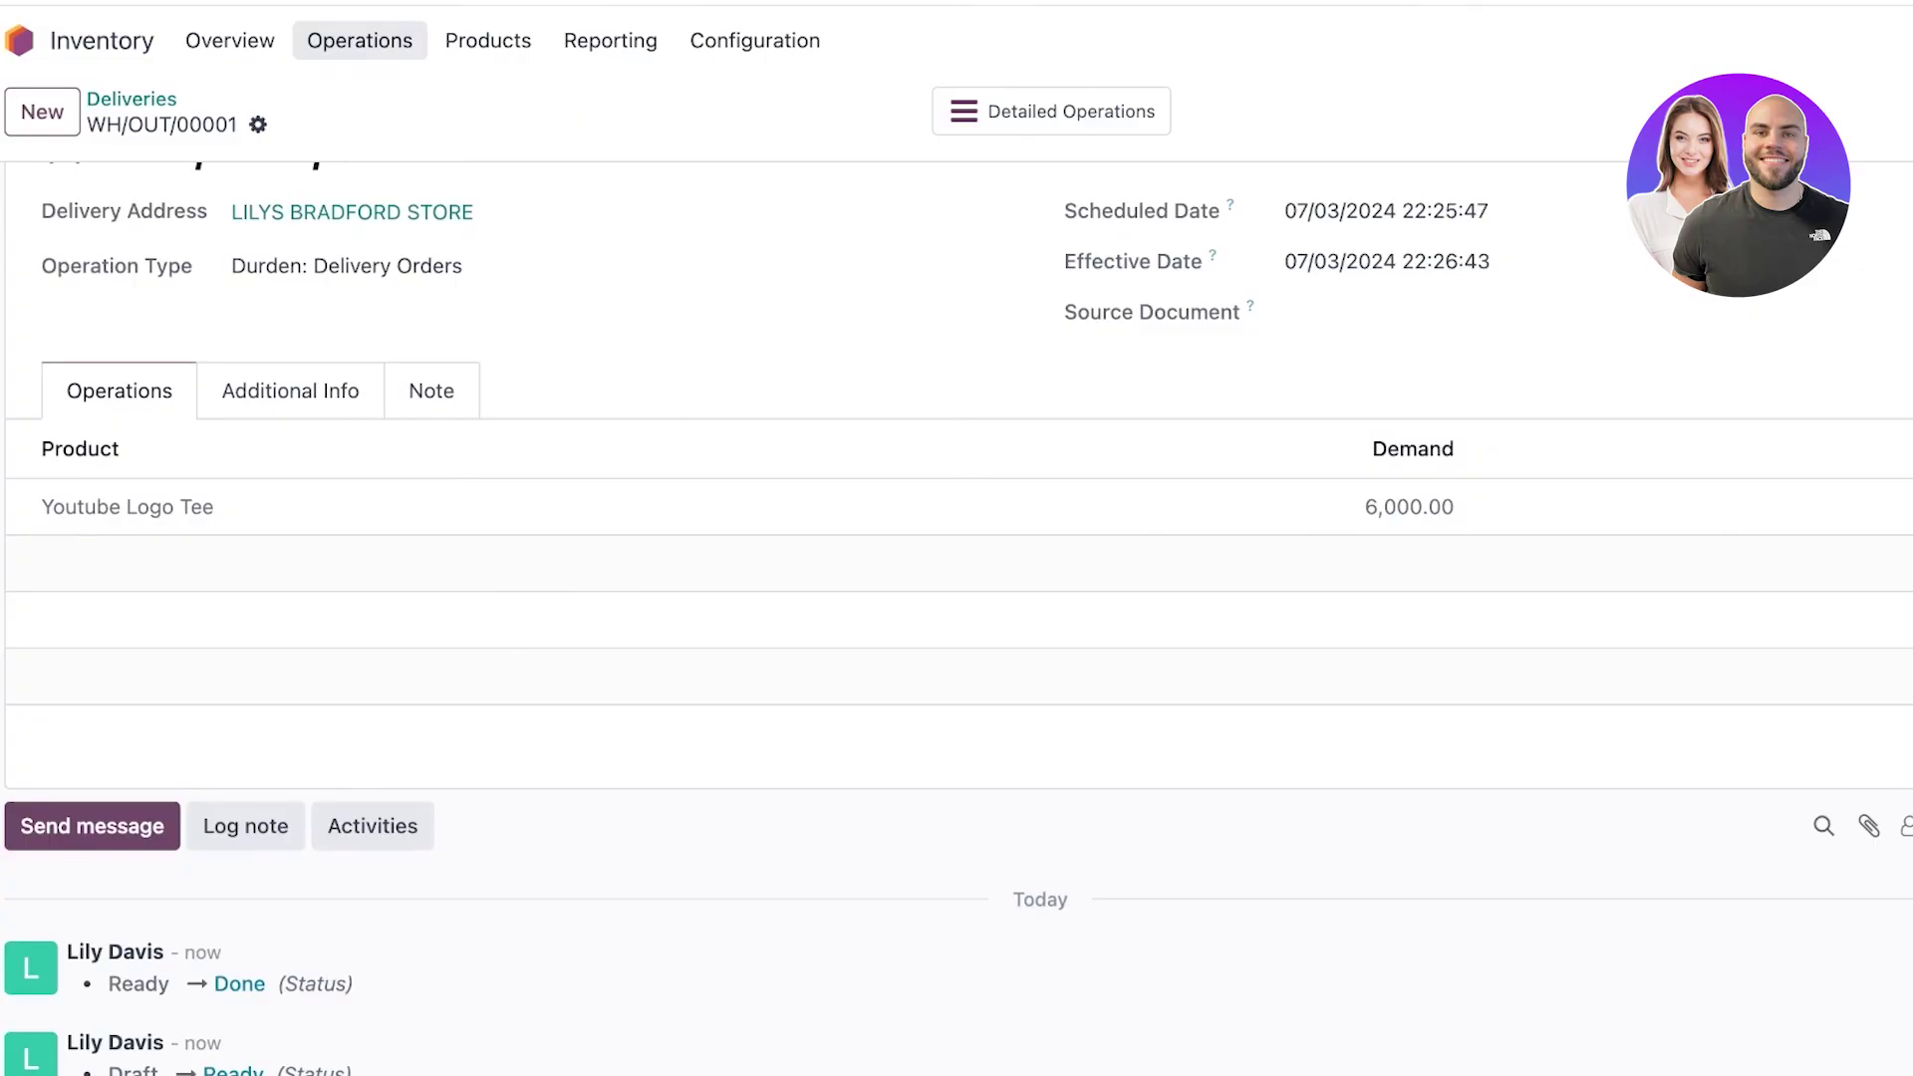
Look at Scrap orders, then open Physical Inventory showing Youtube Logo Tee at 44,000 on hand.
click(360, 40)
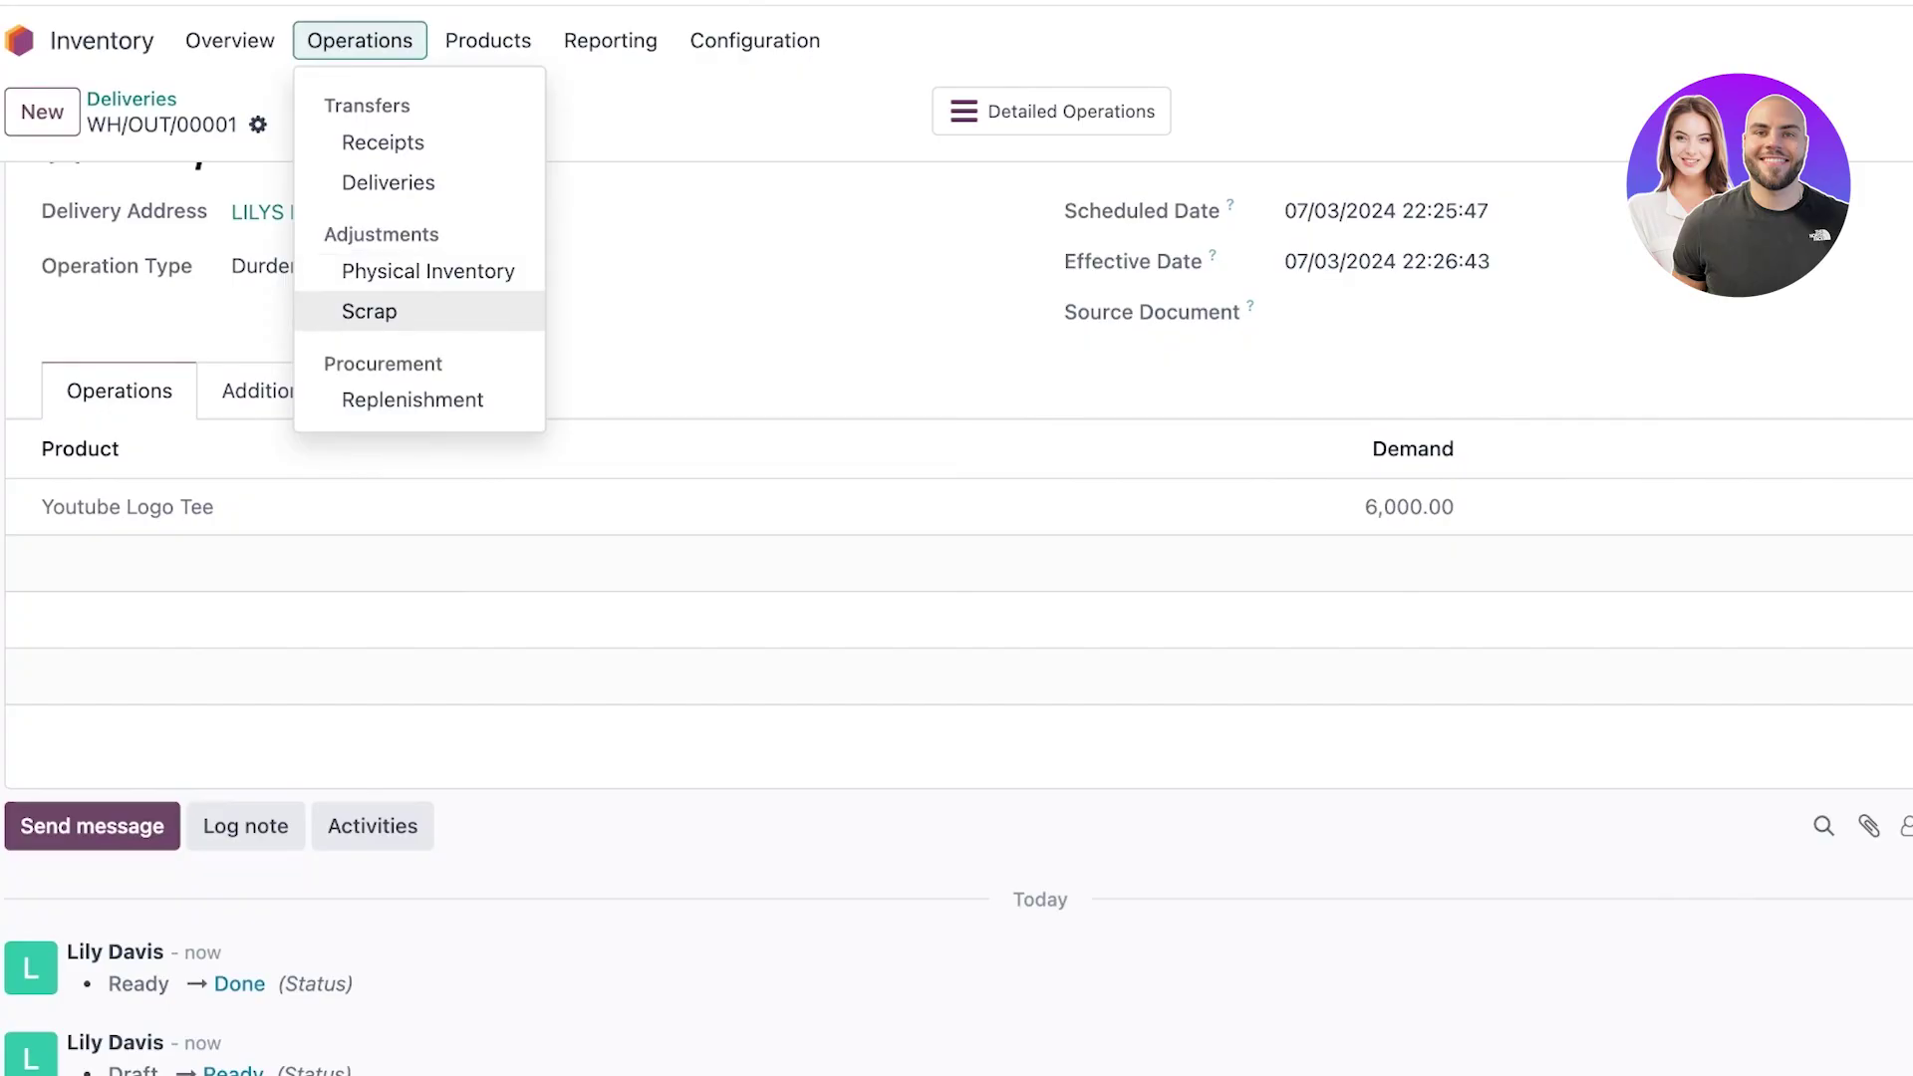
click(369, 311)
click(360, 39)
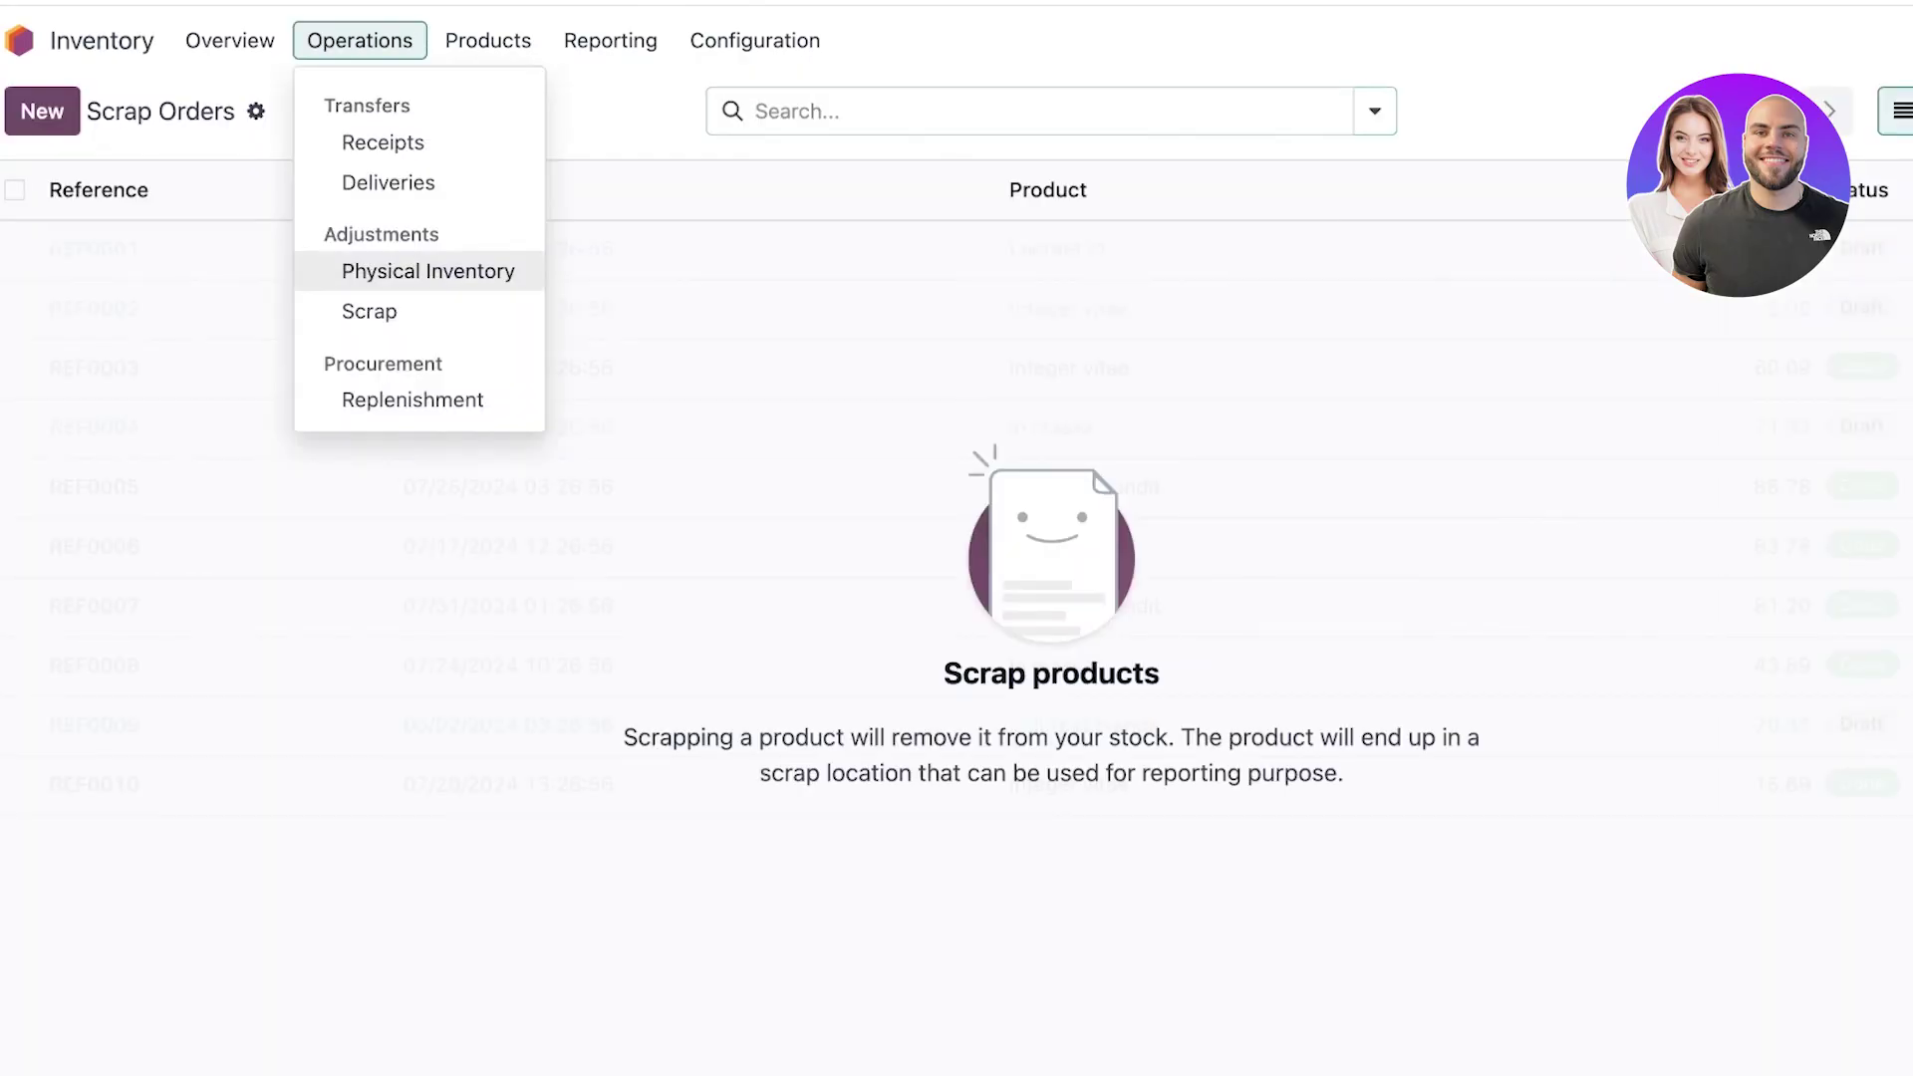
click(429, 271)
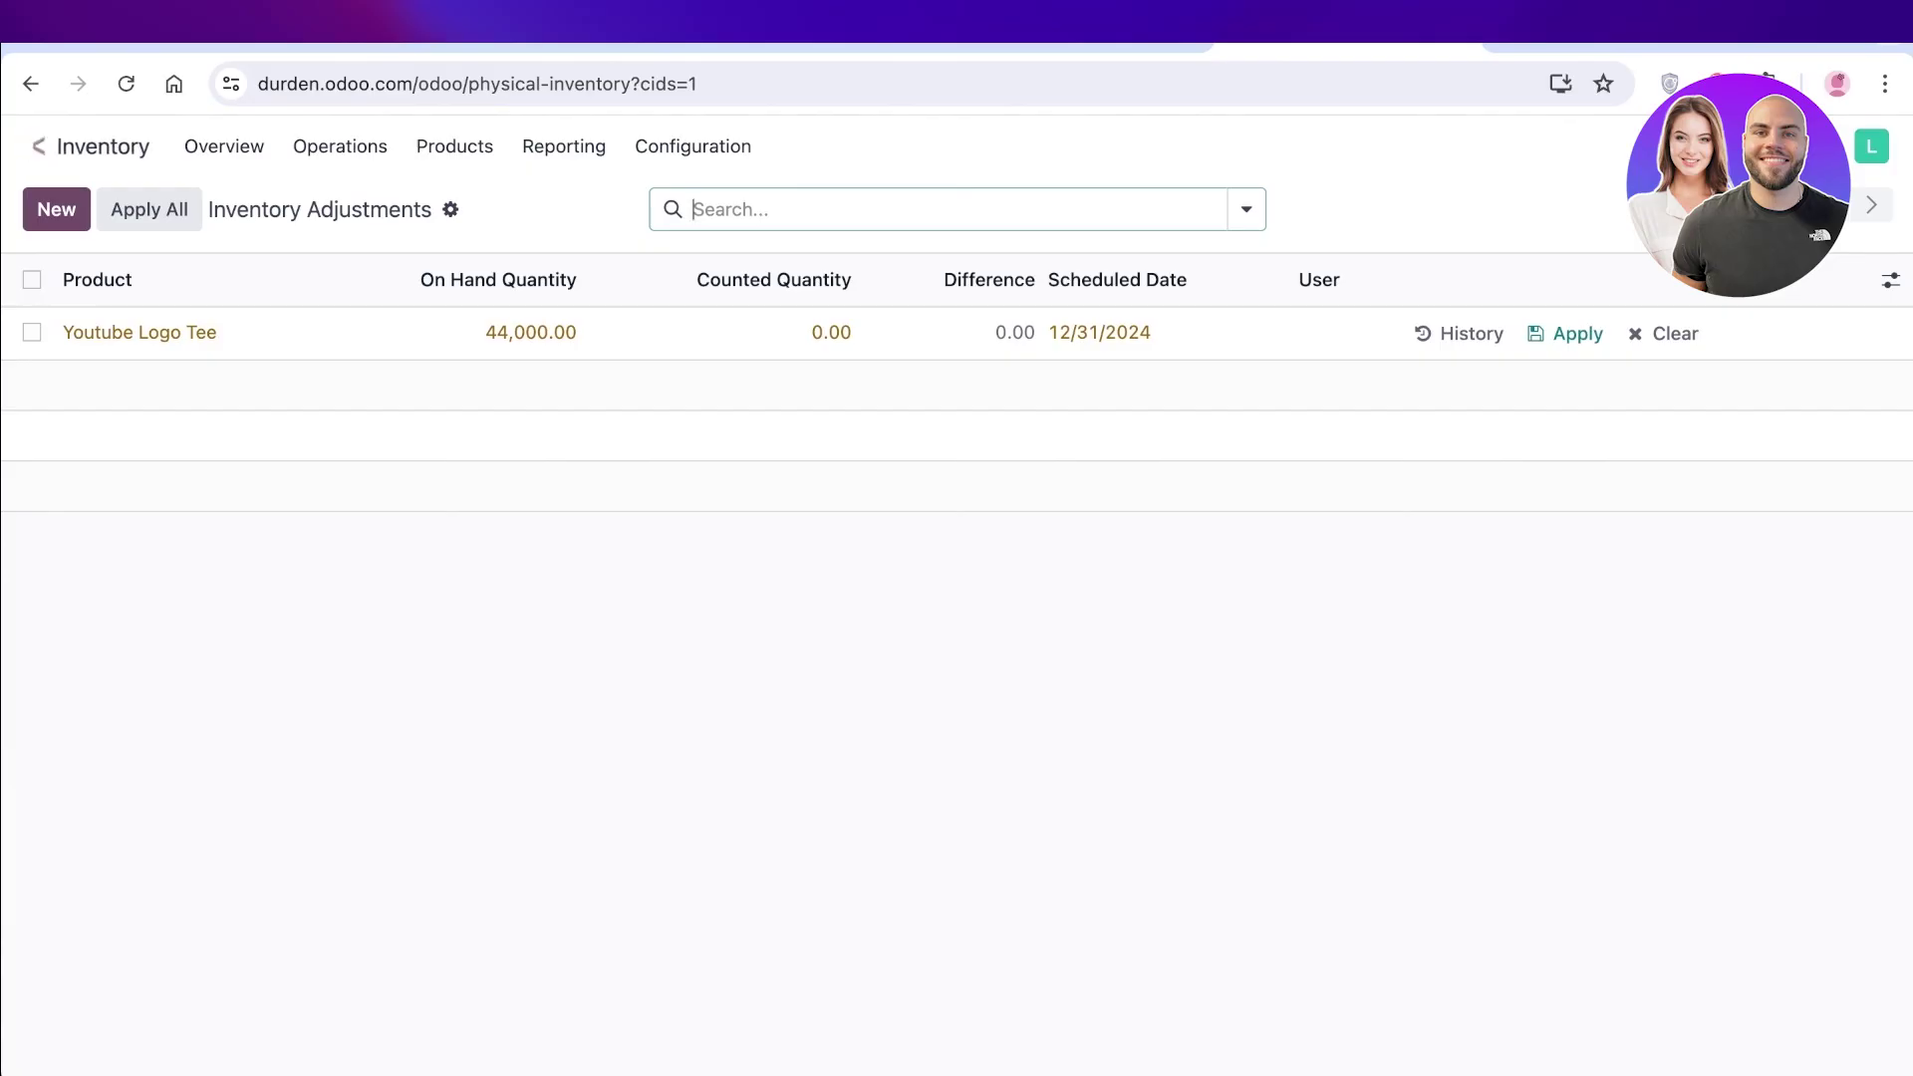
Go back from Inventory to the Odoo home screen of installed apps.
click(95, 146)
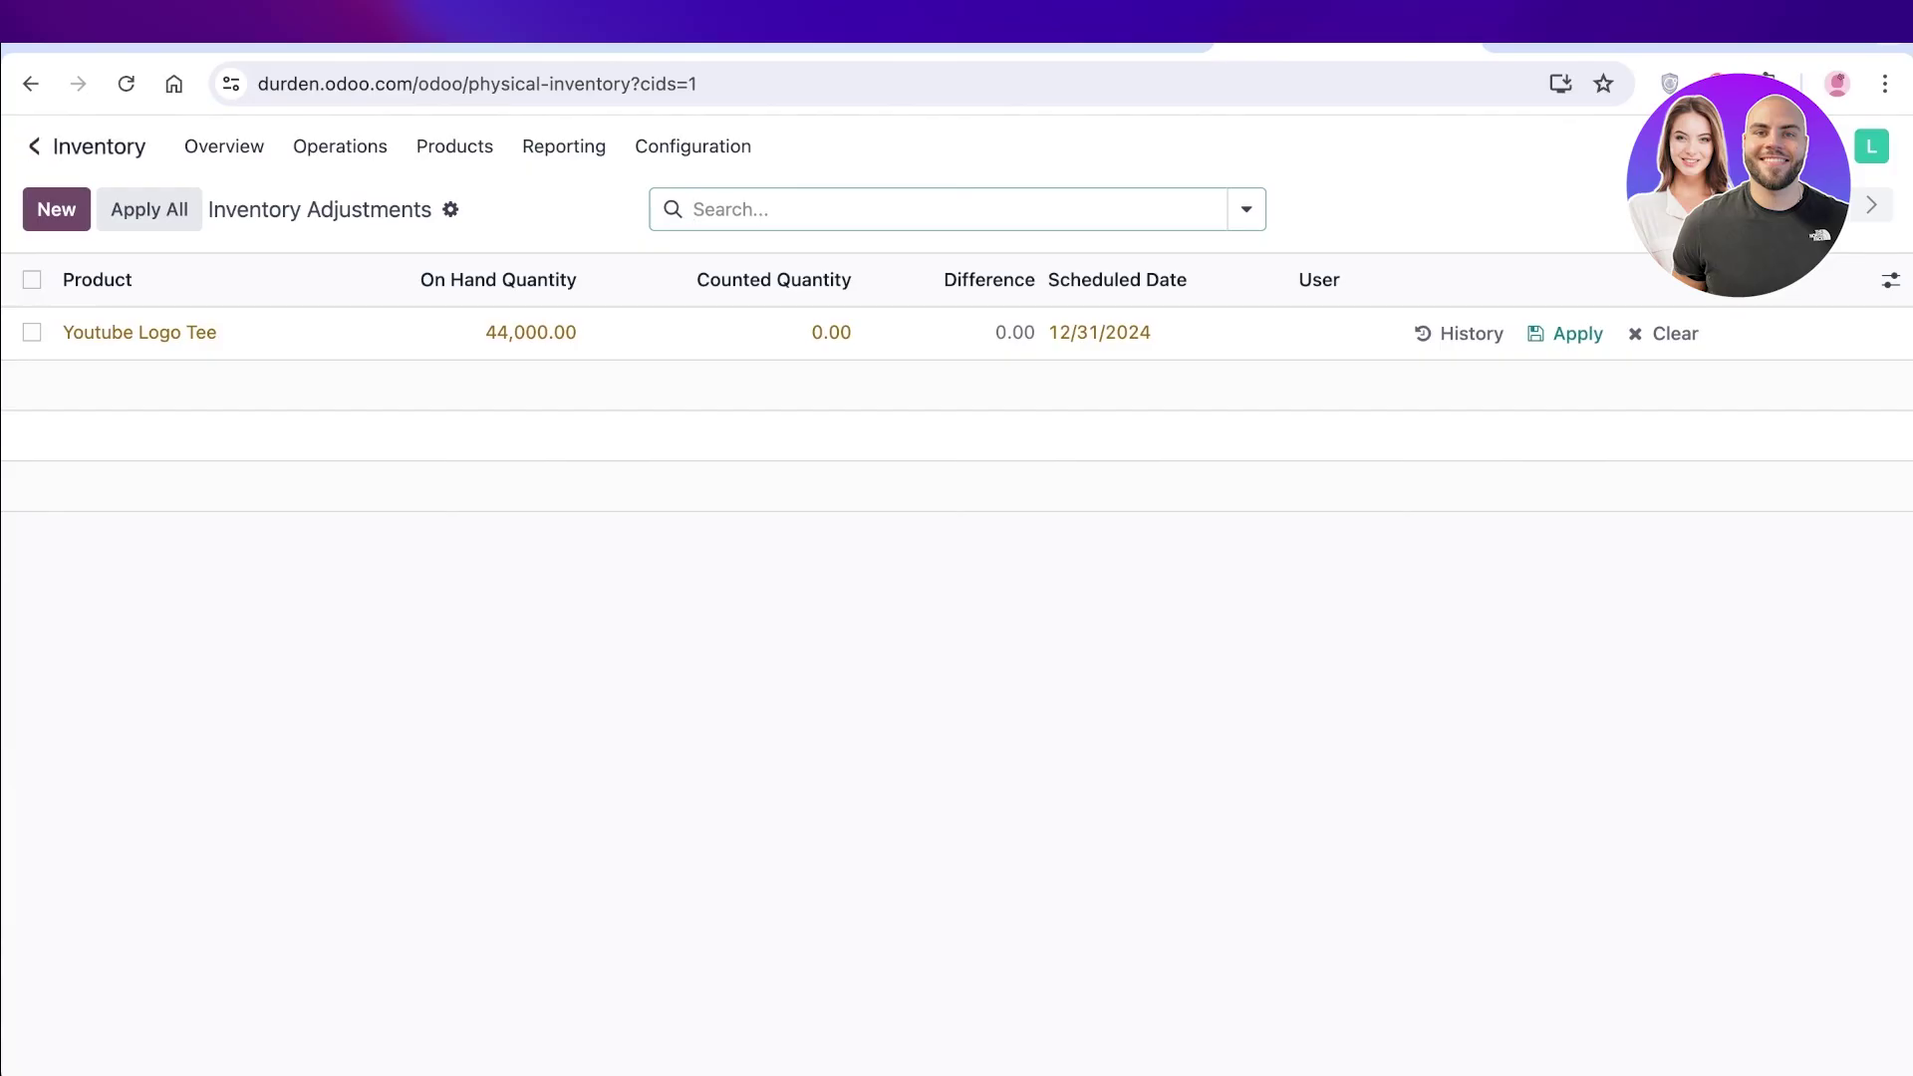